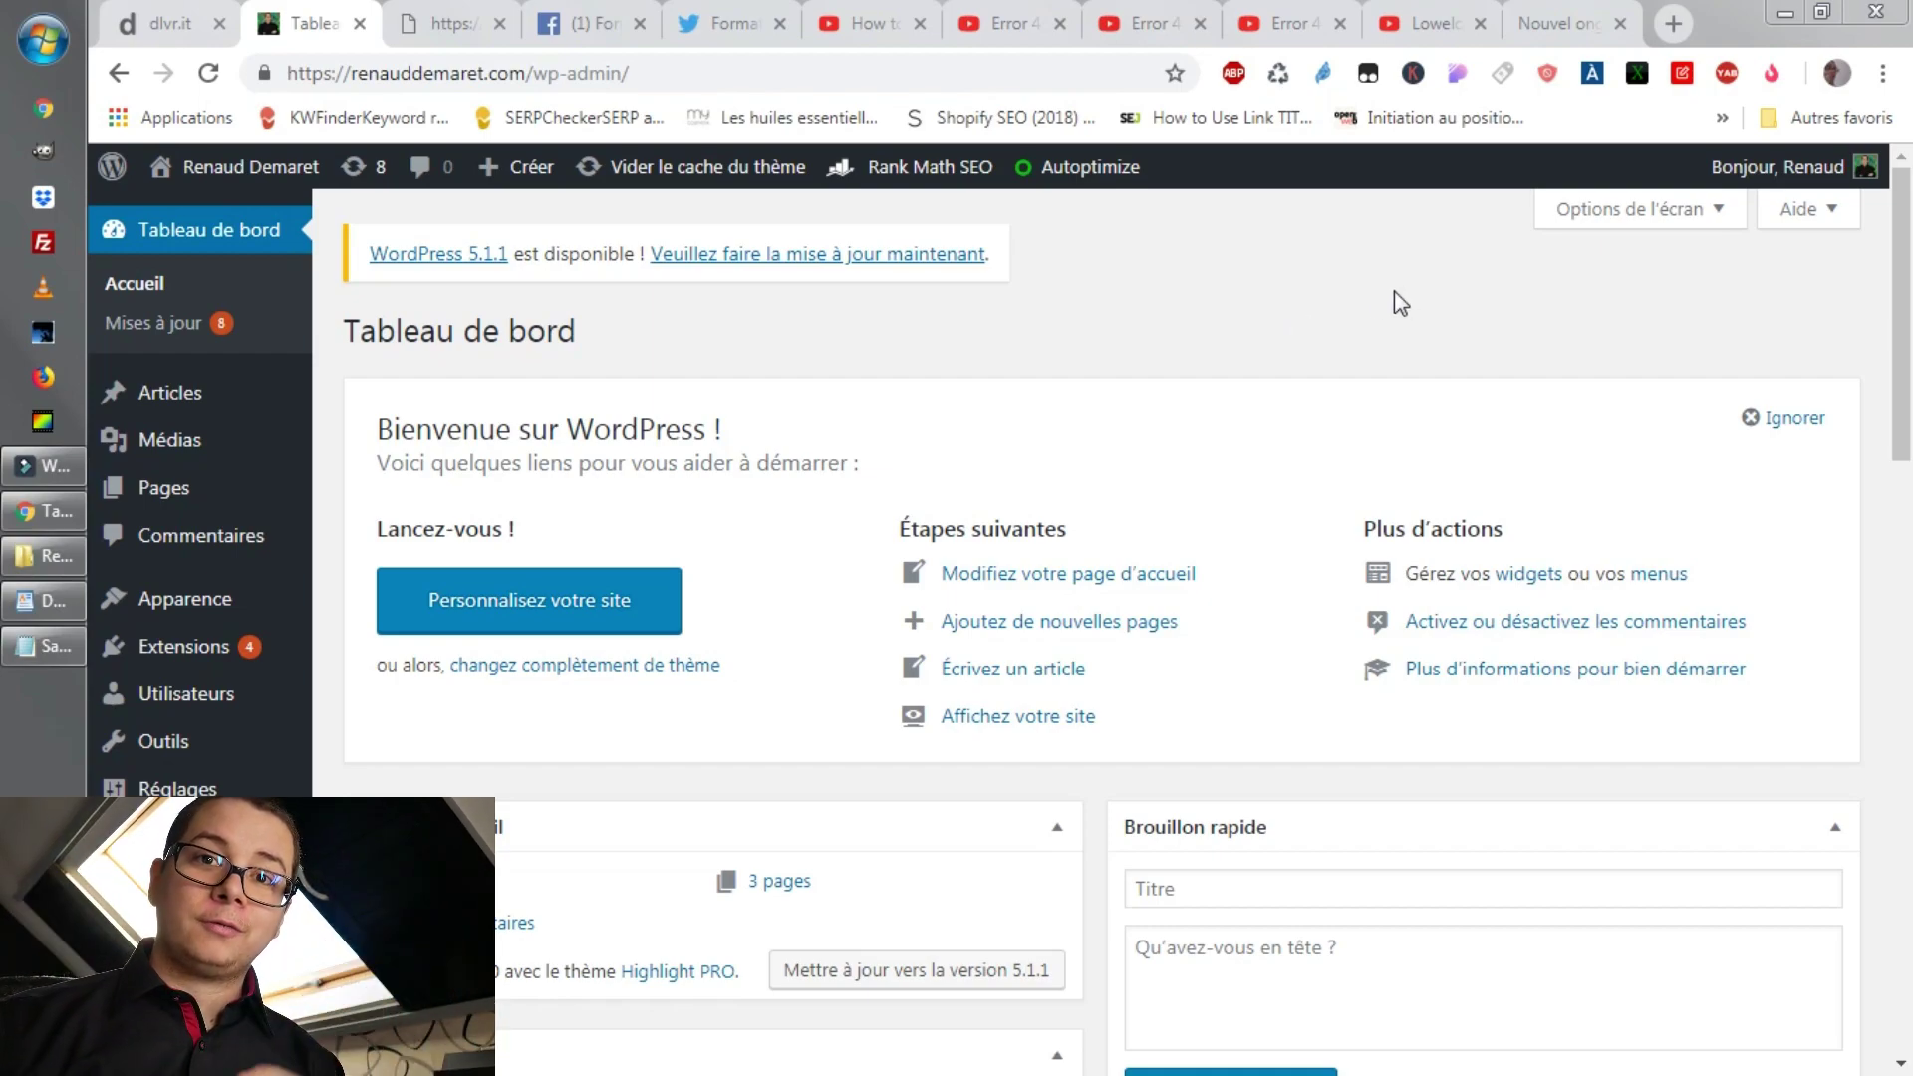
Search Google for "rank math" and open the WordPress.org plugin page for Rank Math in a separate tab.
left_click(722, 64)
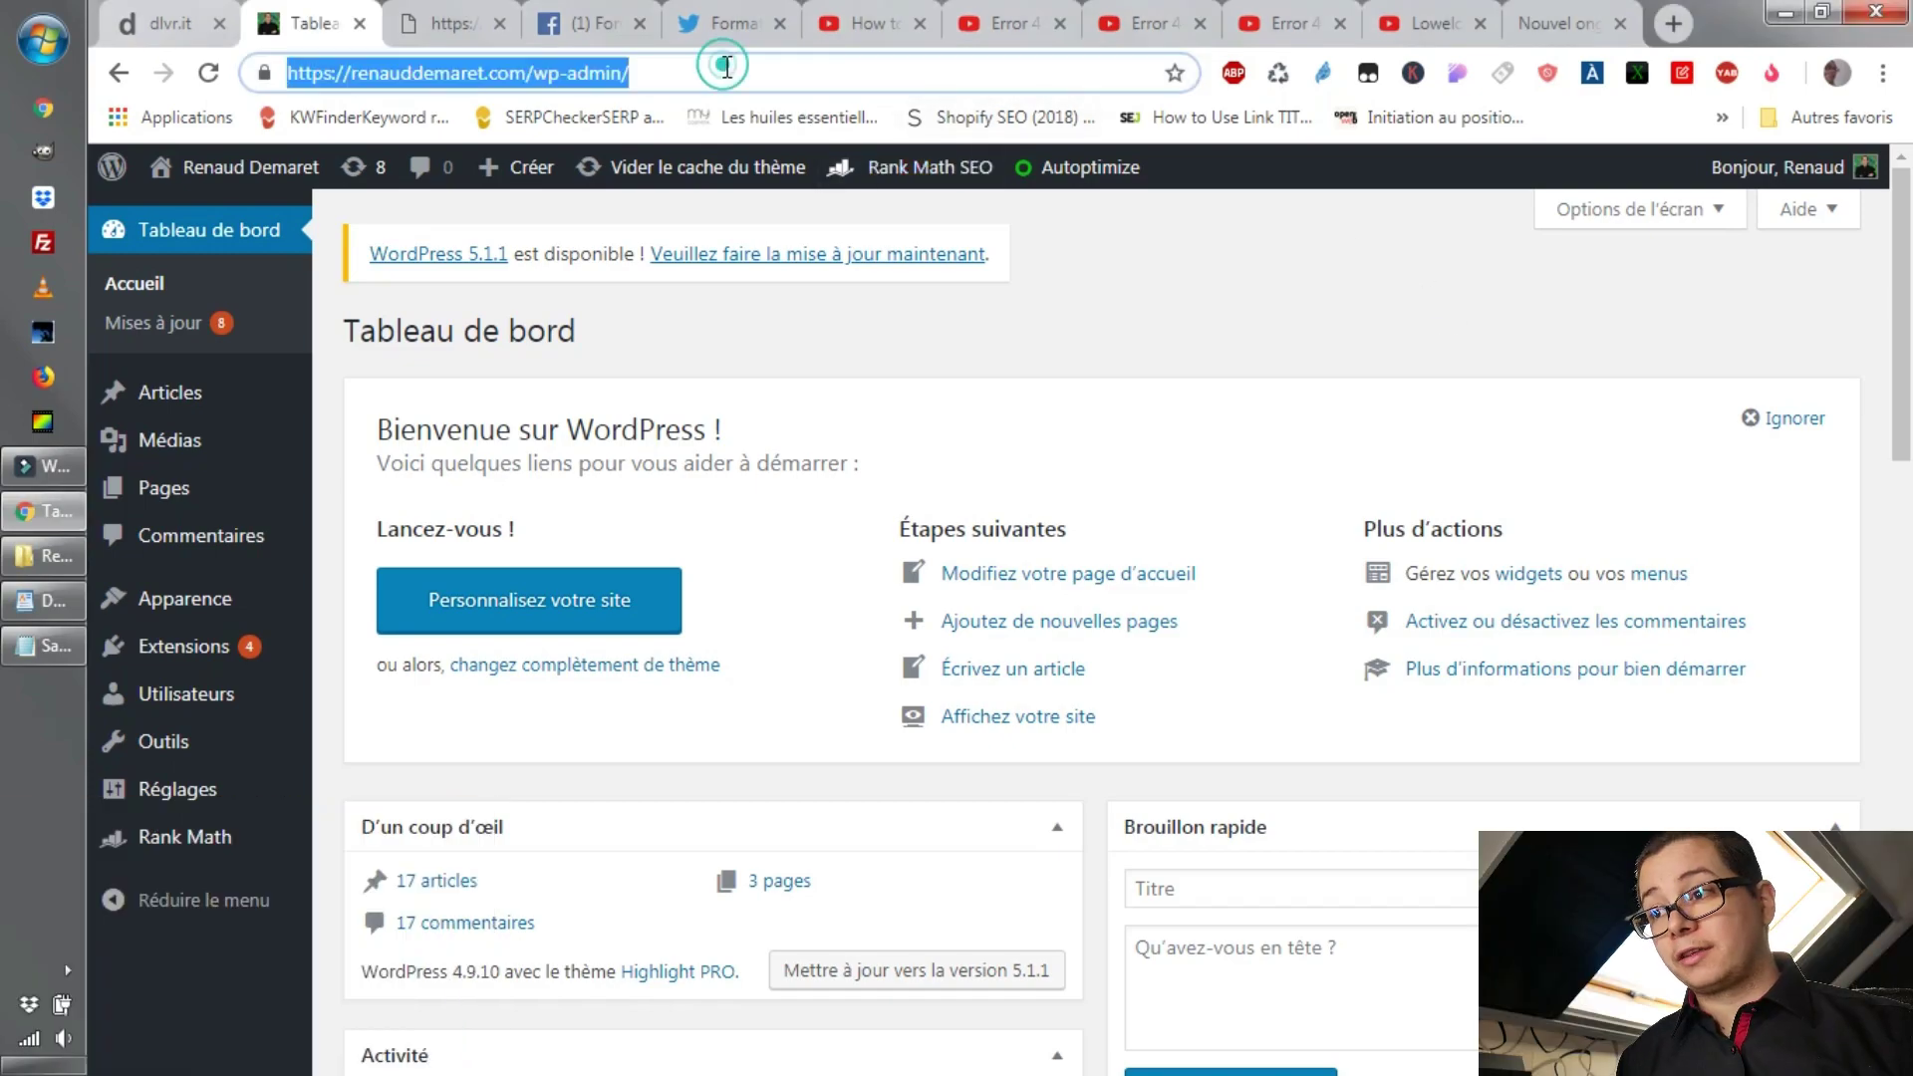
type("rank math")
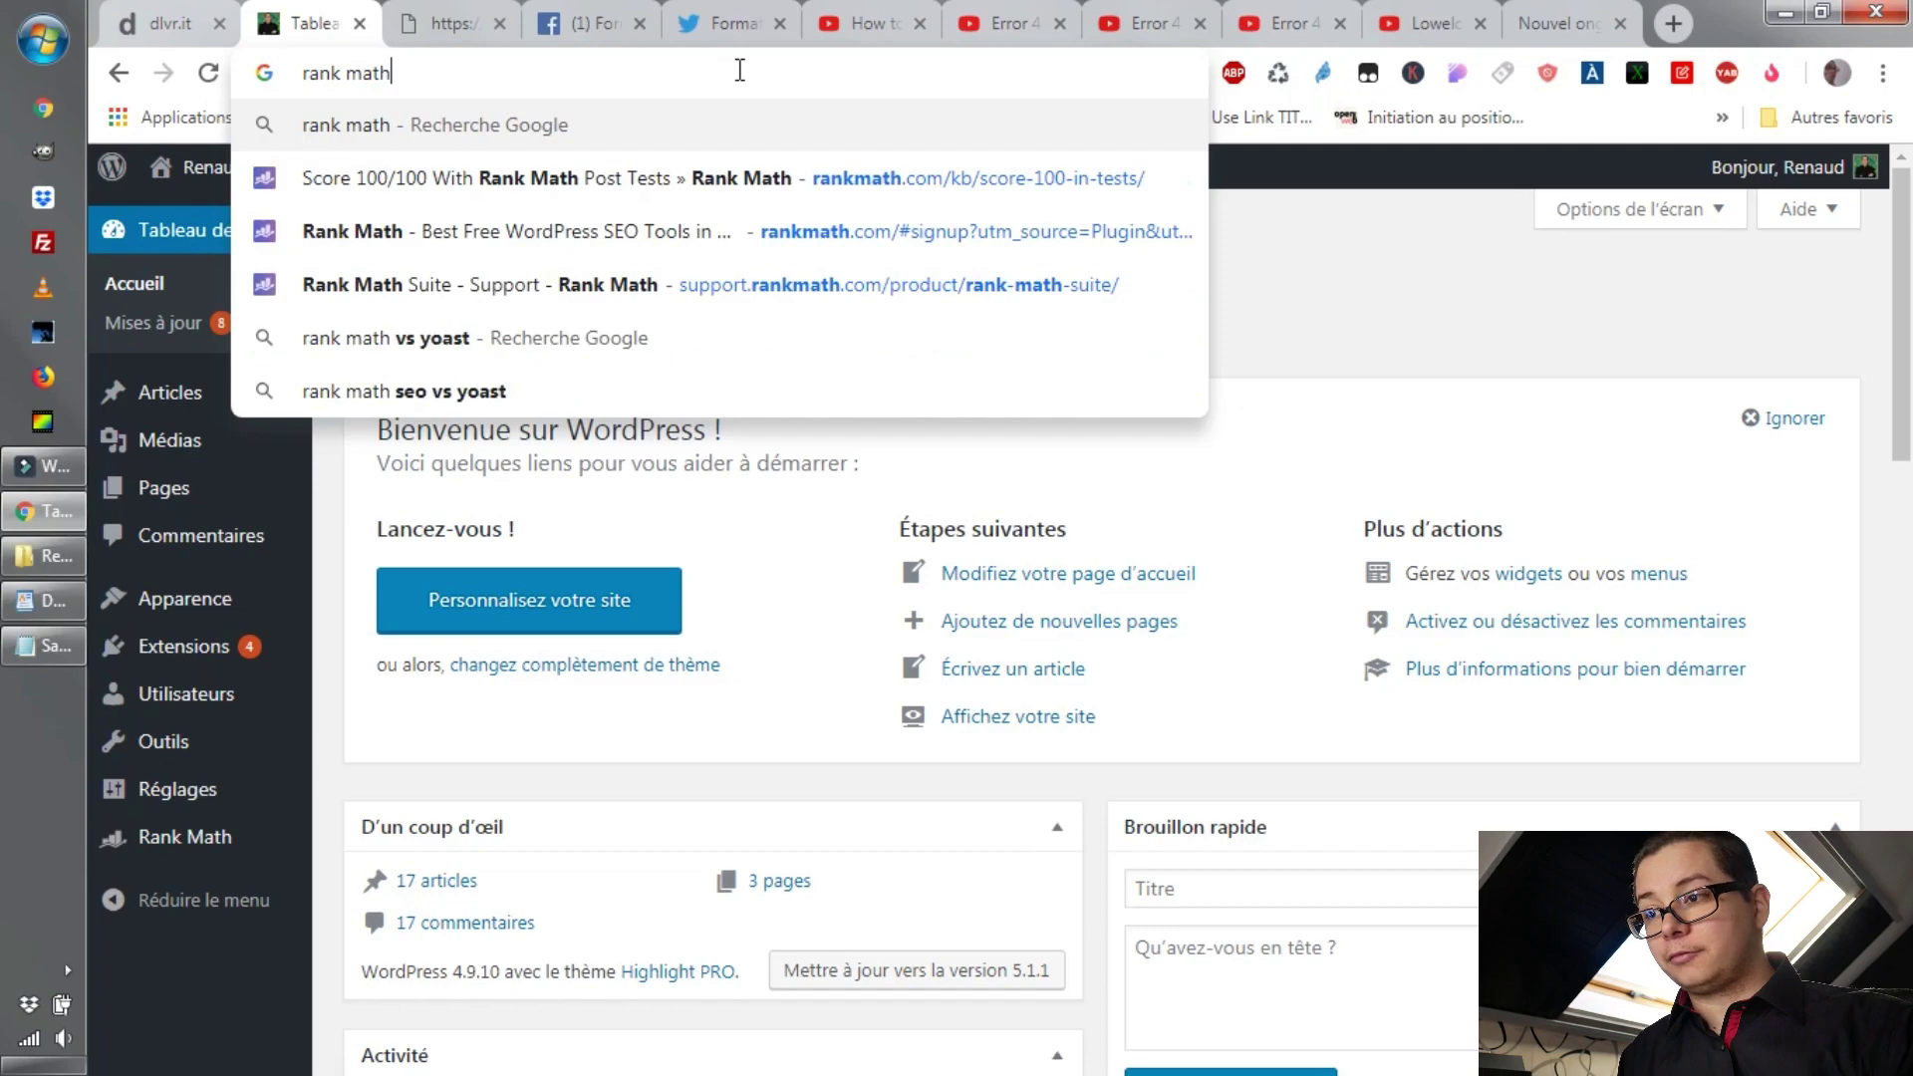
key("Return")
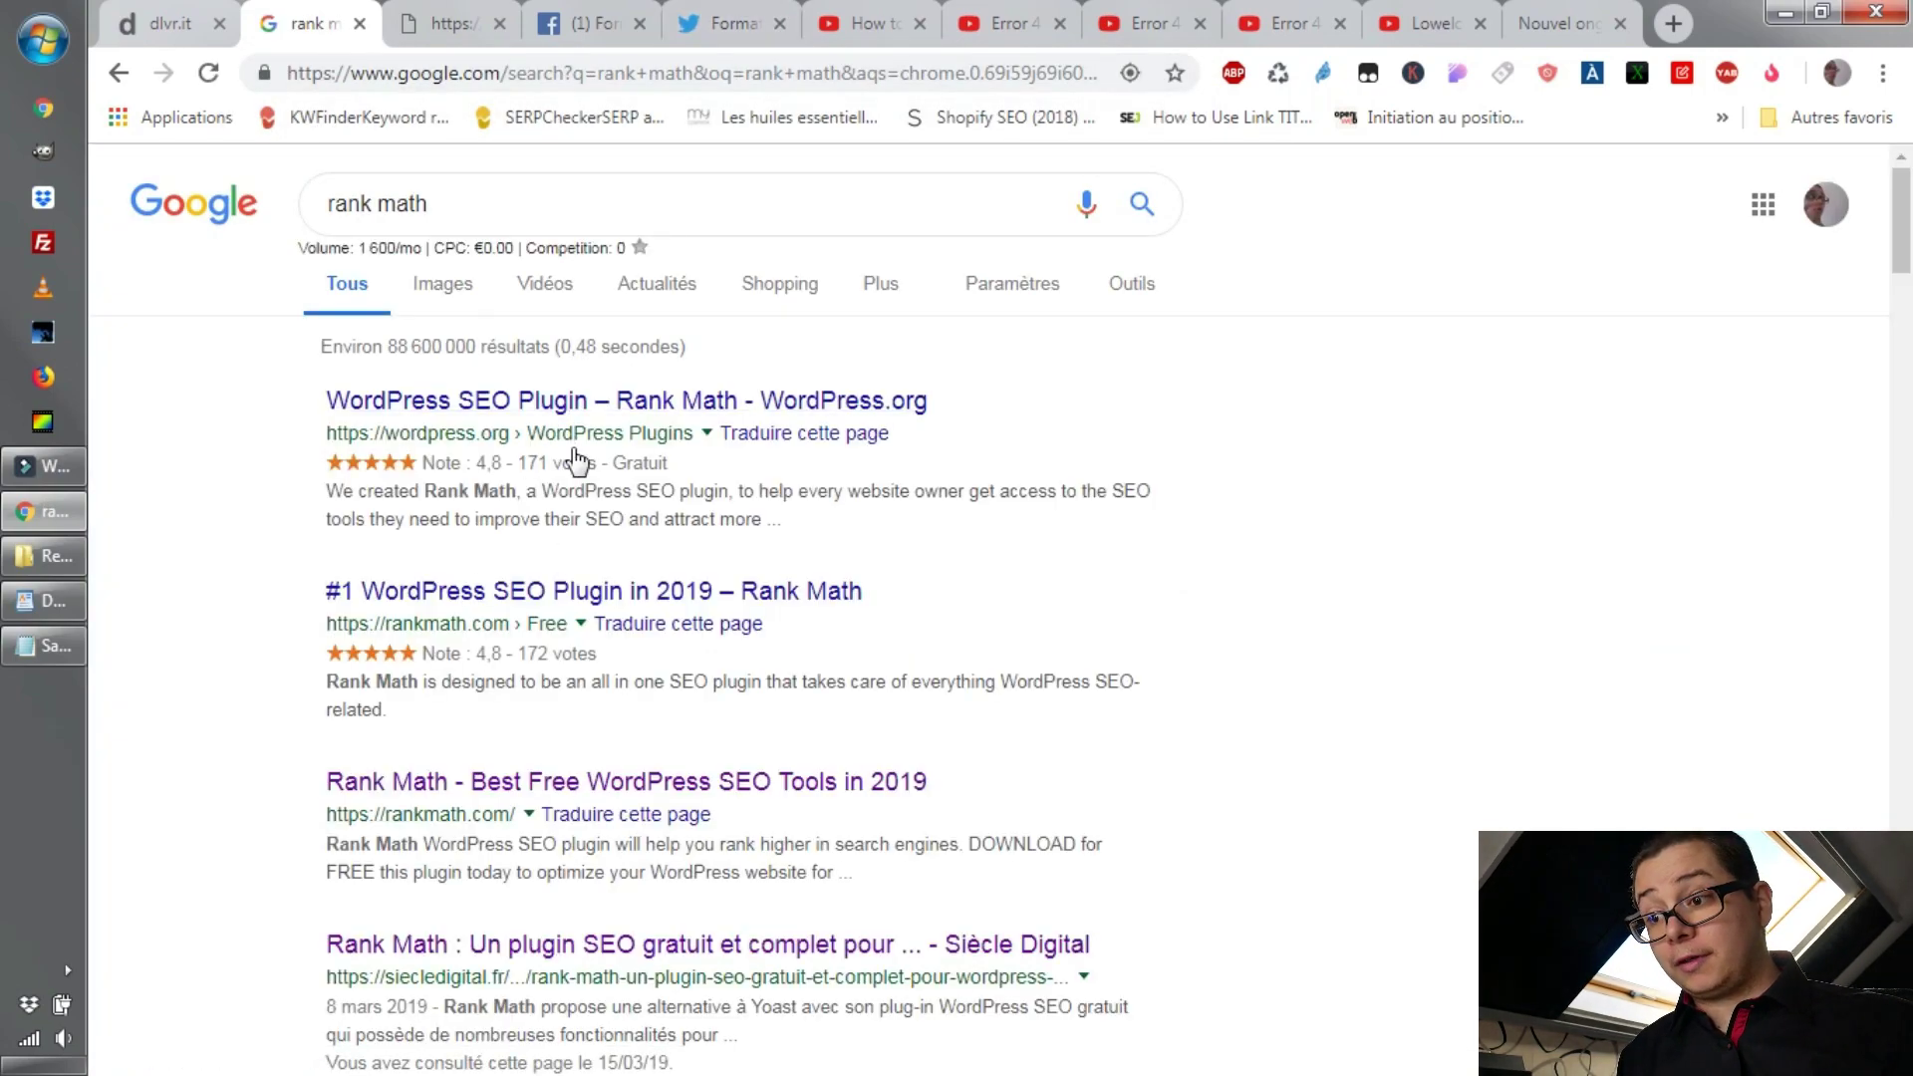
middle_click(555, 398)
left_click(423, 36)
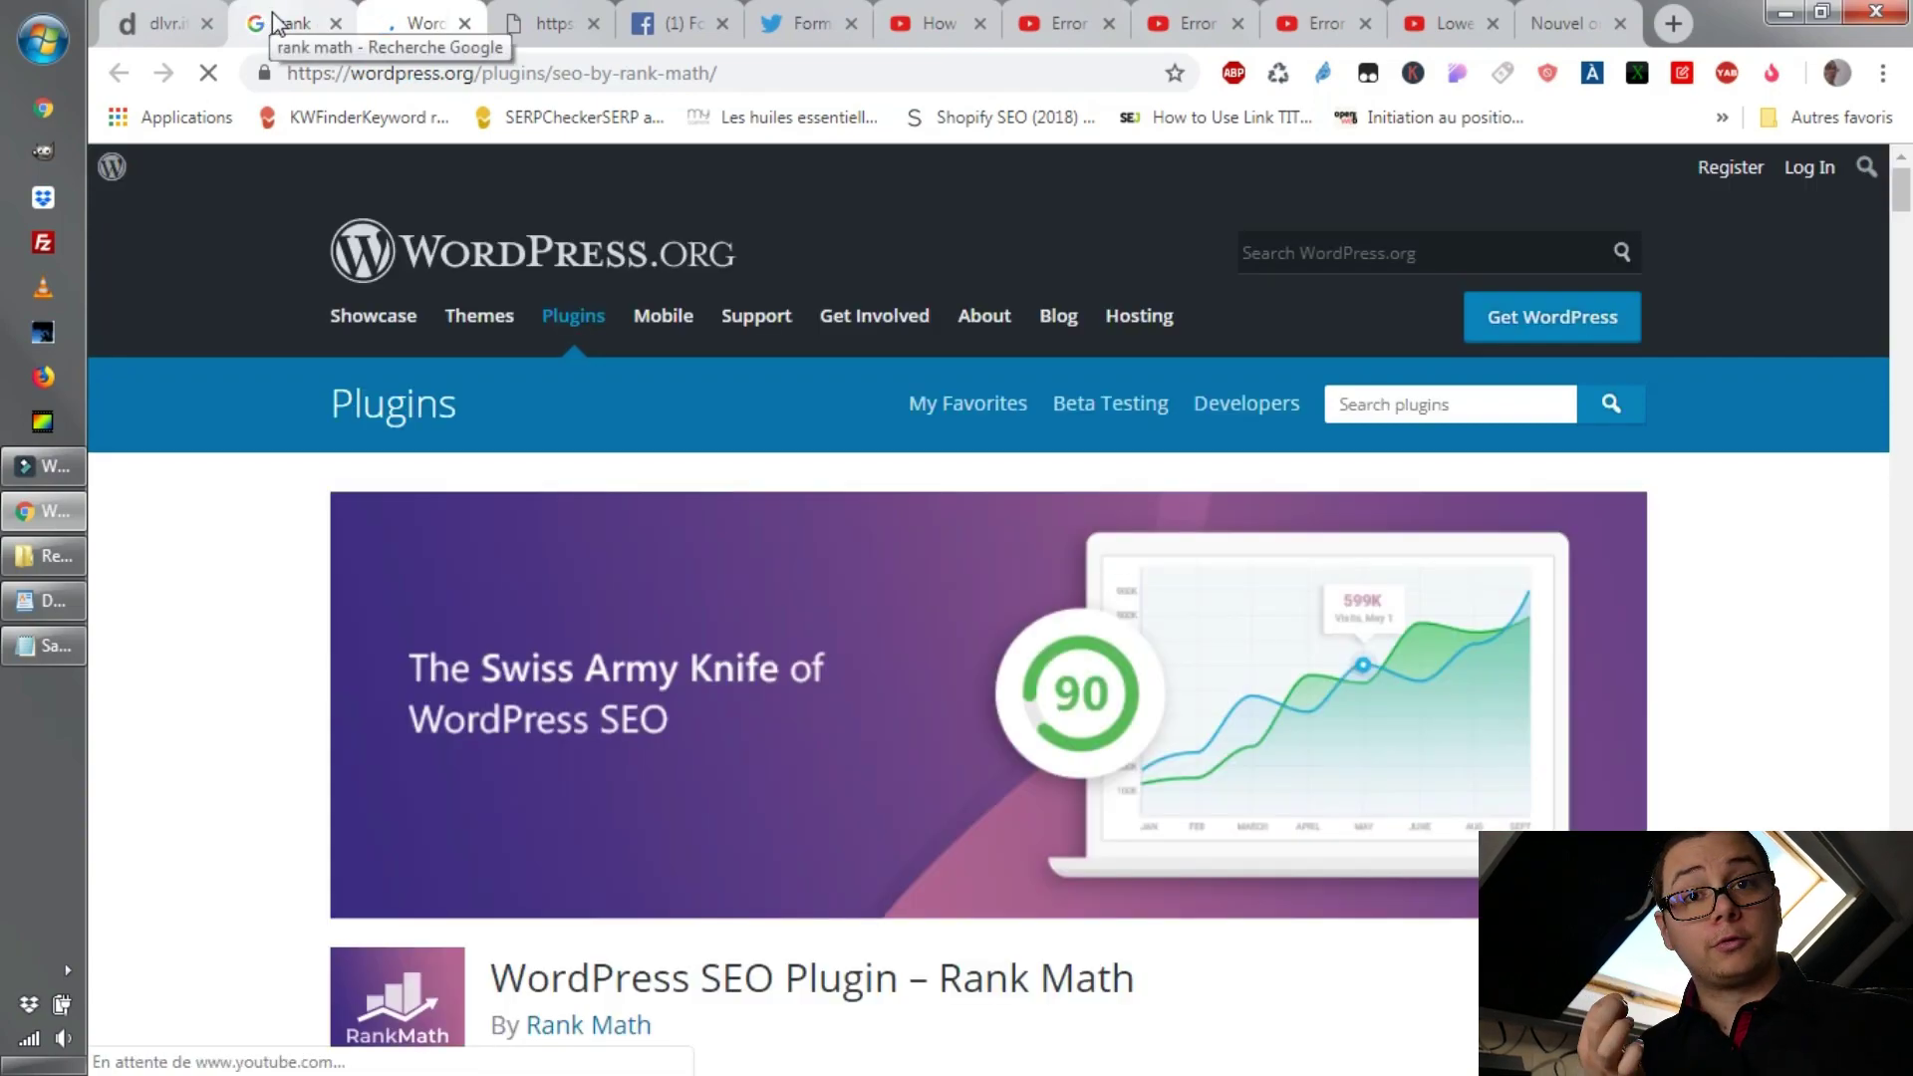
Return from the search results to the WordPress dashboard and open the list of all articles.
left_click(277, 22)
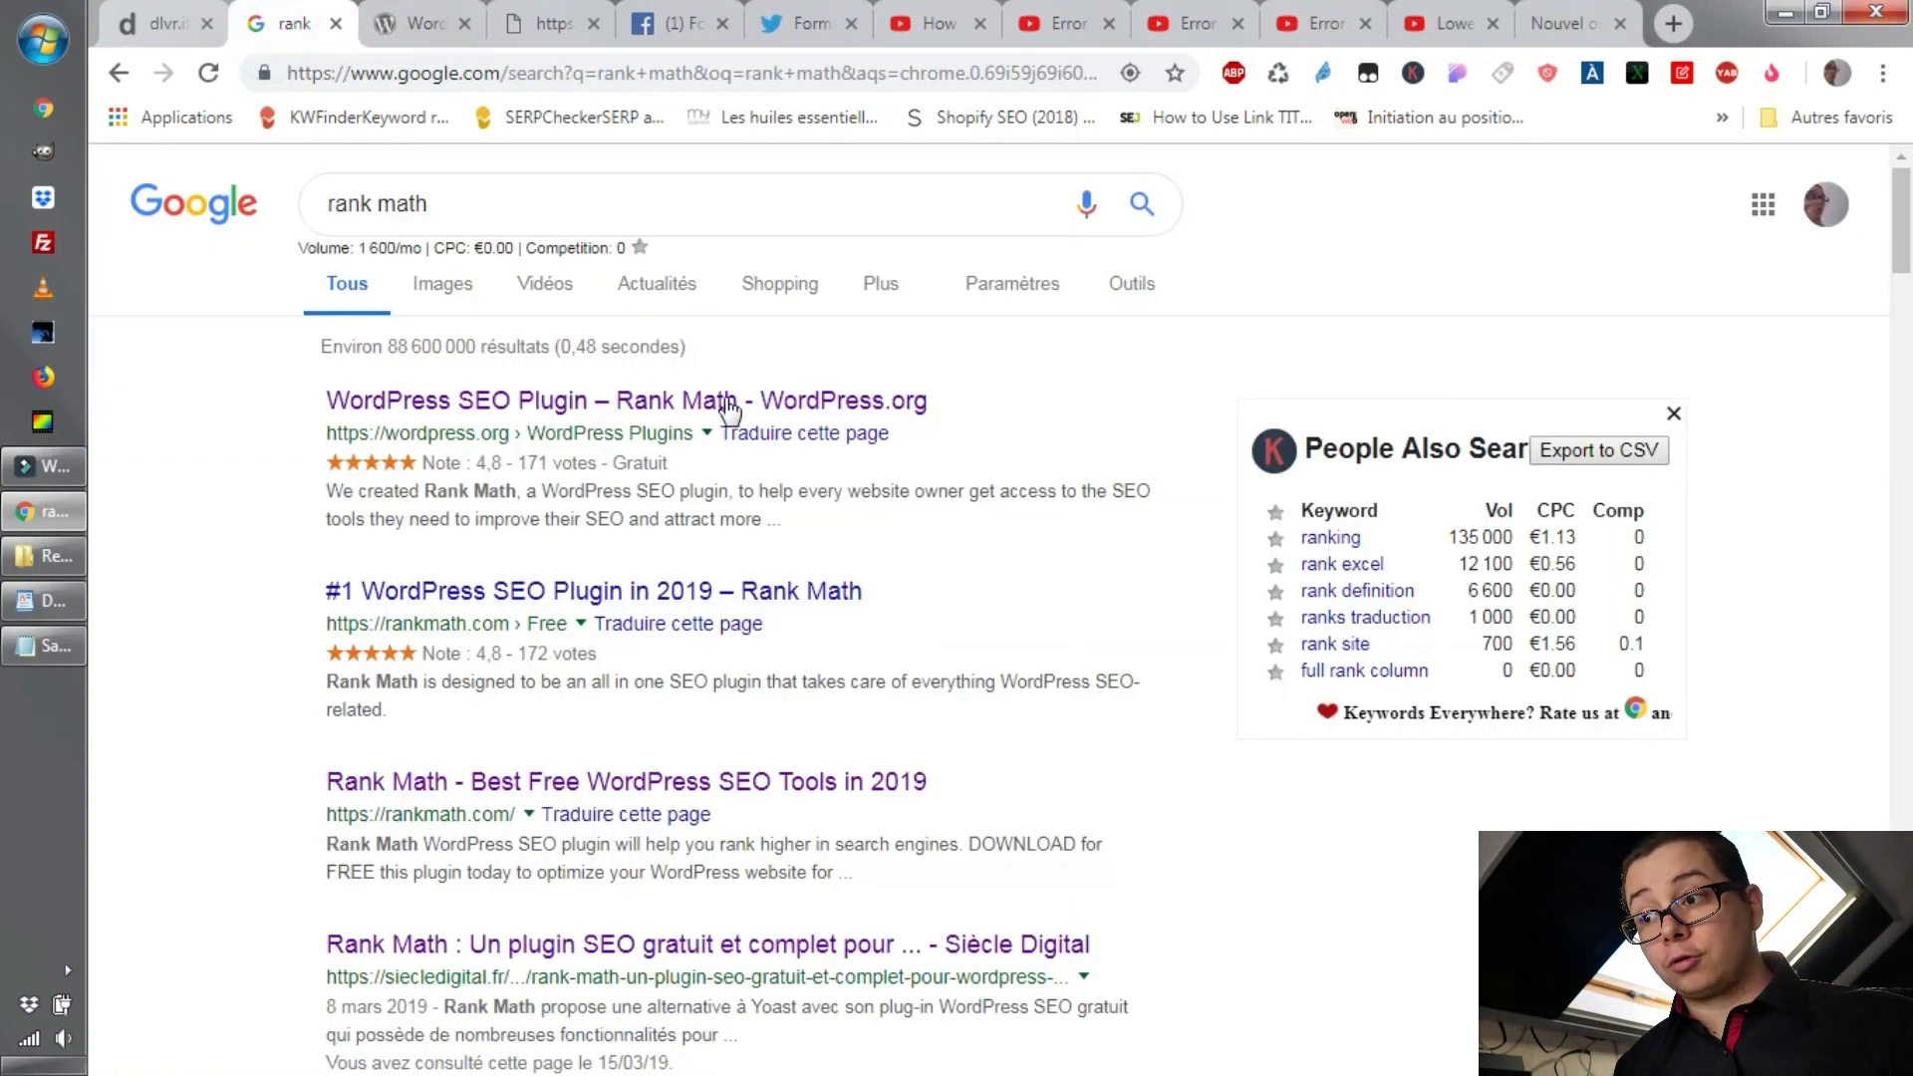
left_click(117, 74)
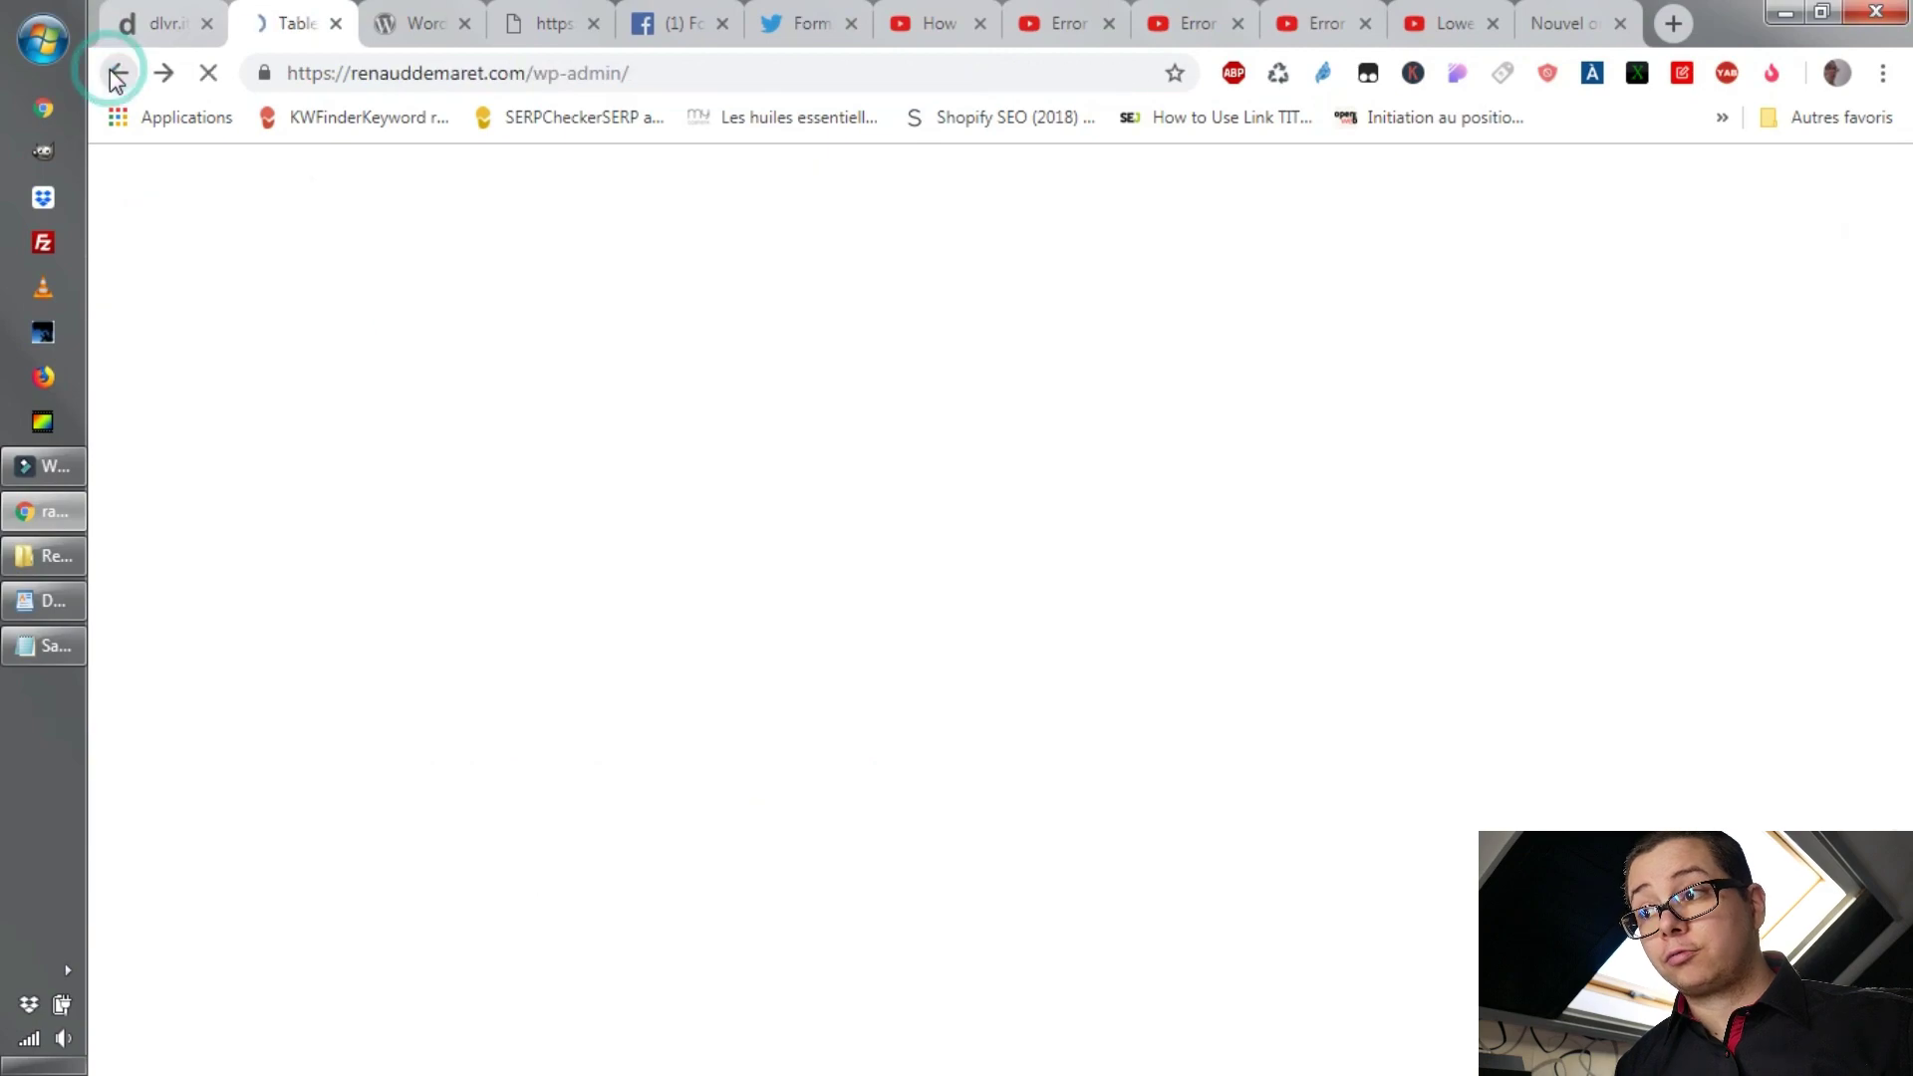
mouse_move(199, 423)
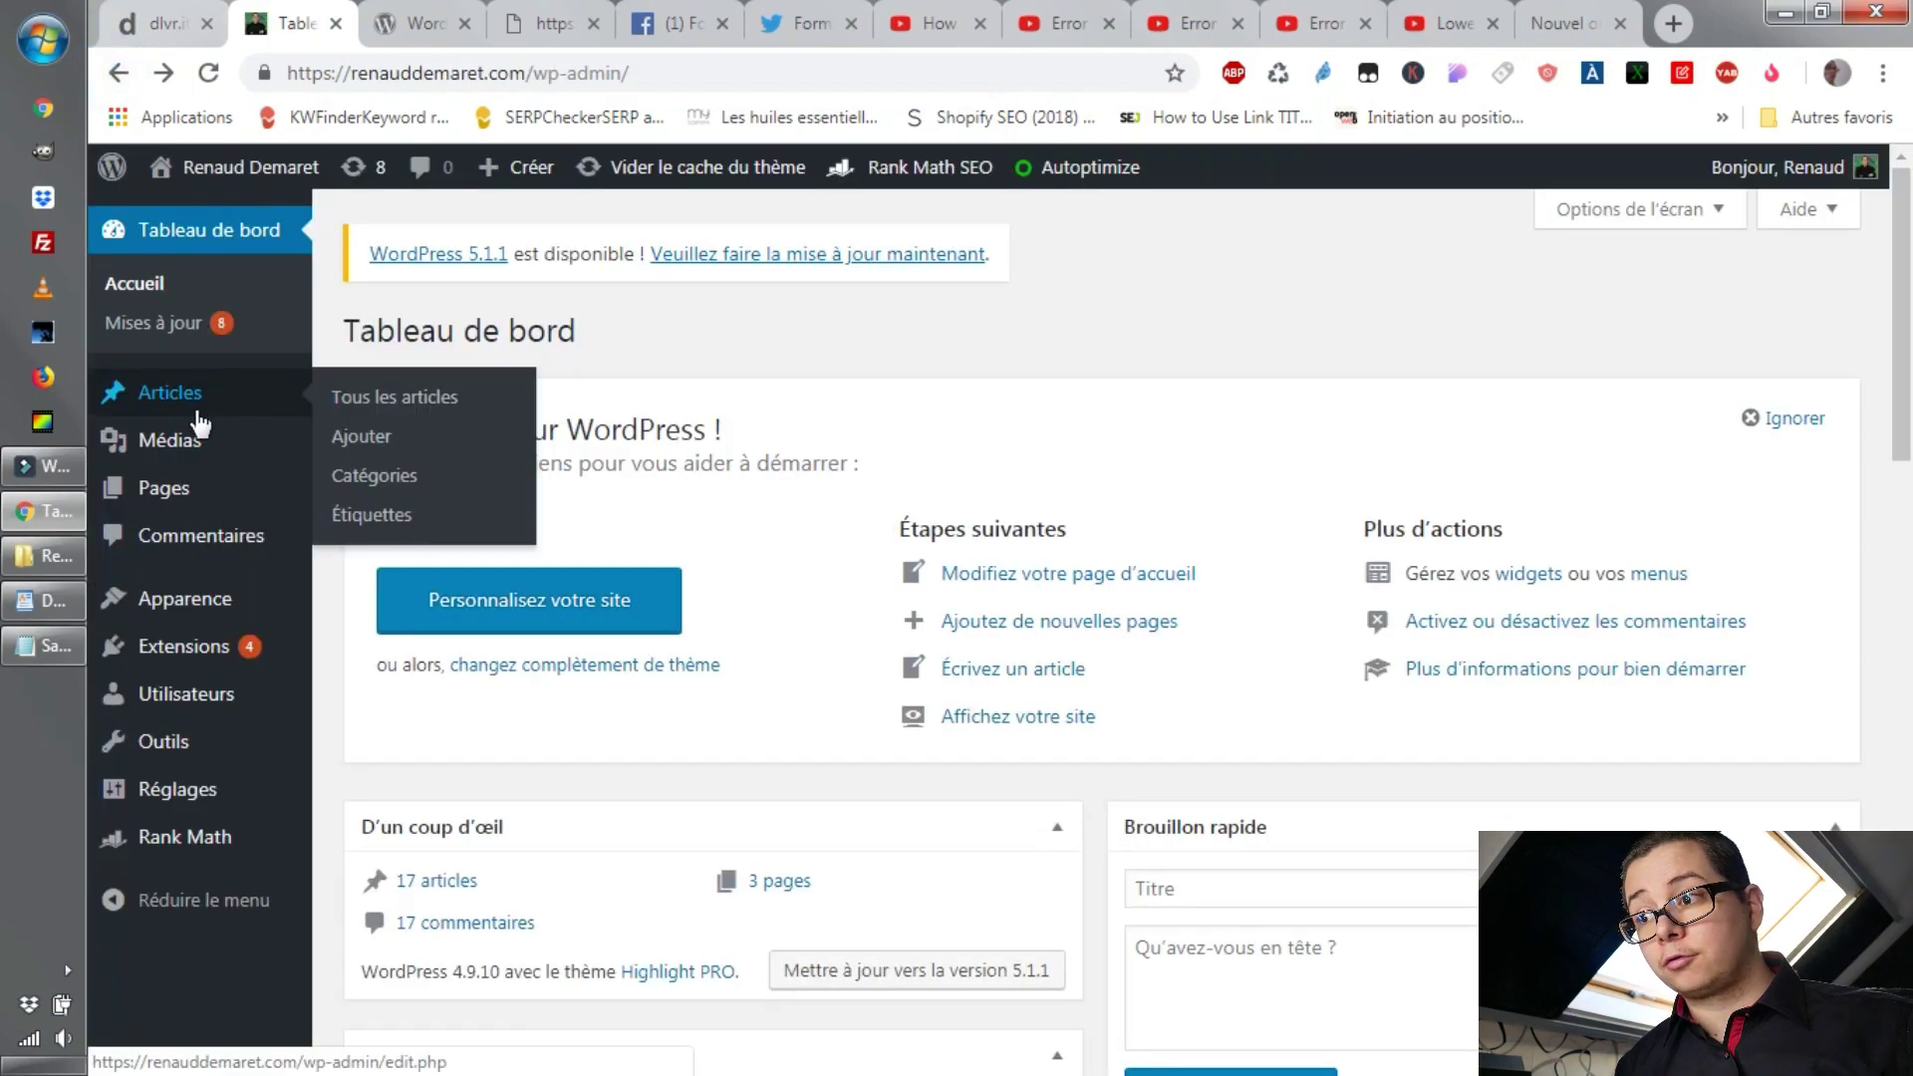
left_click(386, 410)
Review the SEO Details of the listed articles, highlighting the score and keyword of the Twitter mass following article.
scroll(921, 510, "down", 1)
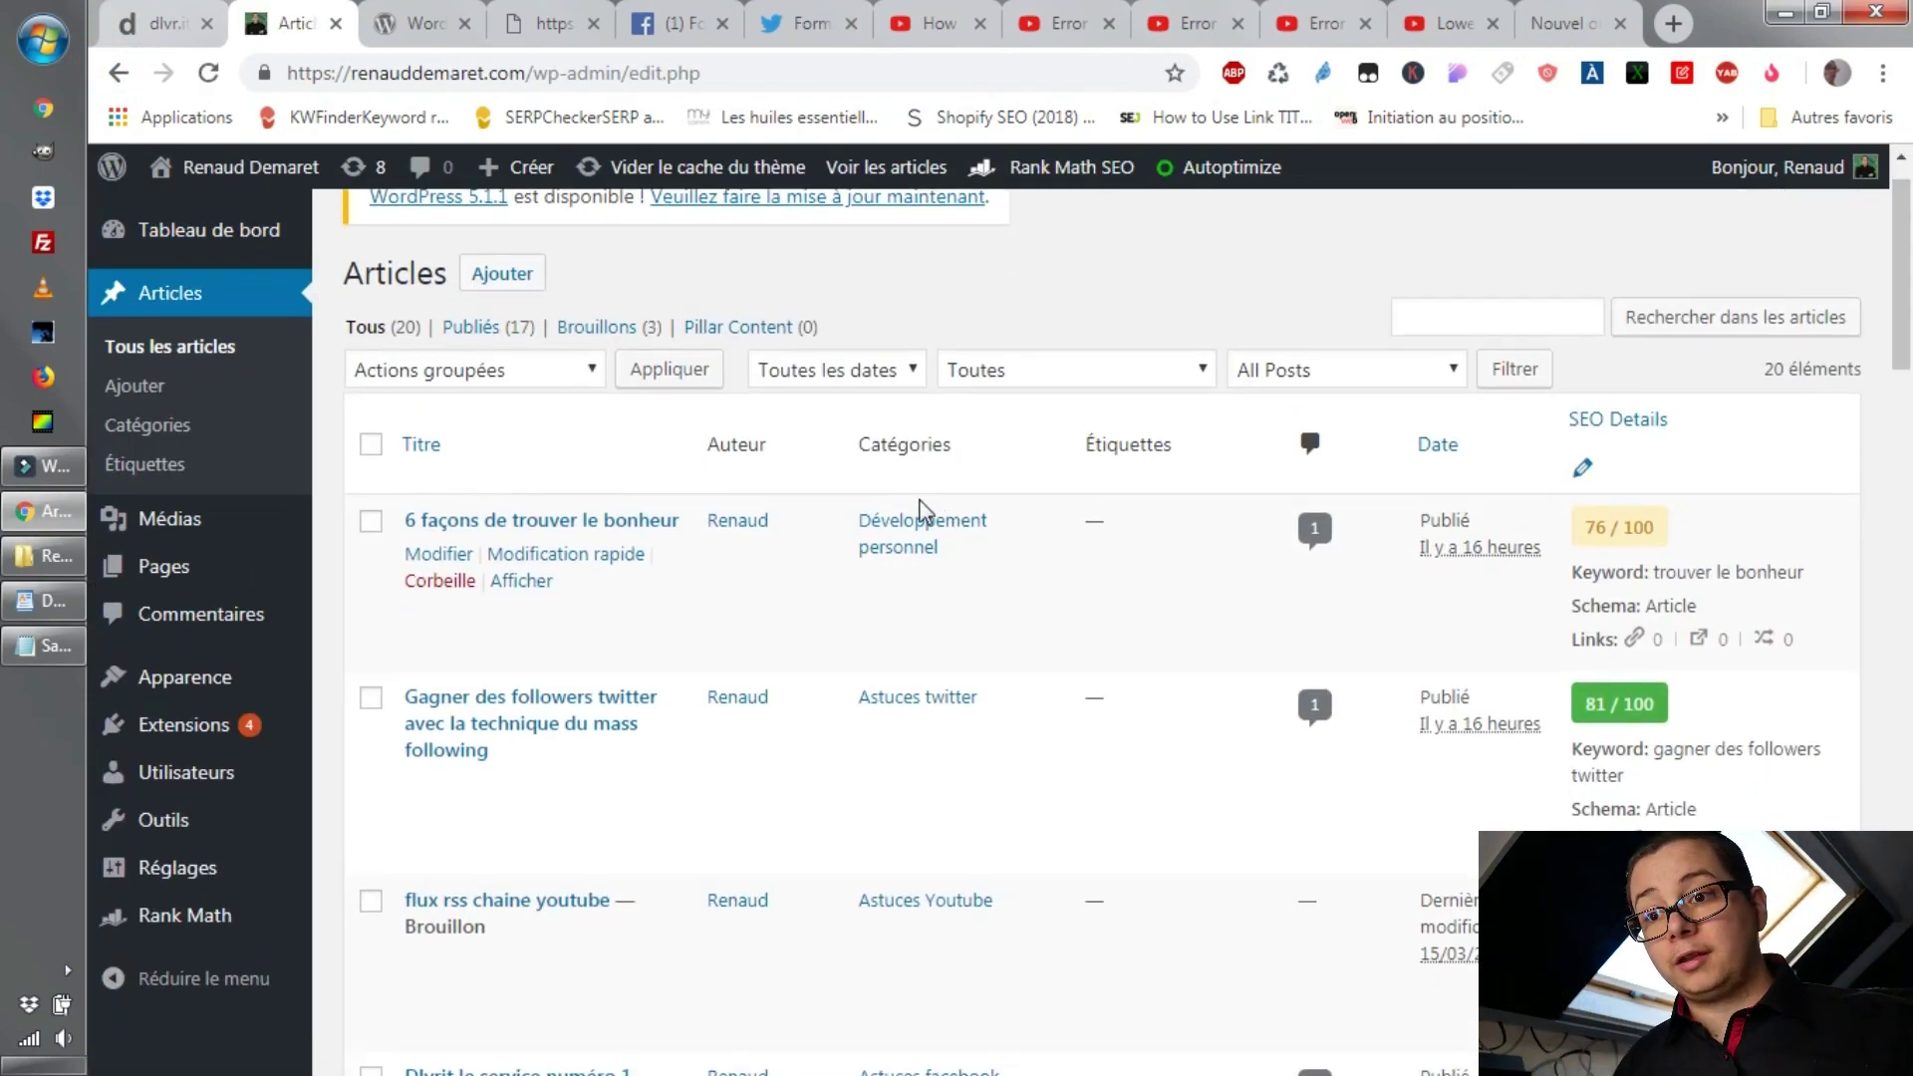
scroll(921, 510, "down", 3)
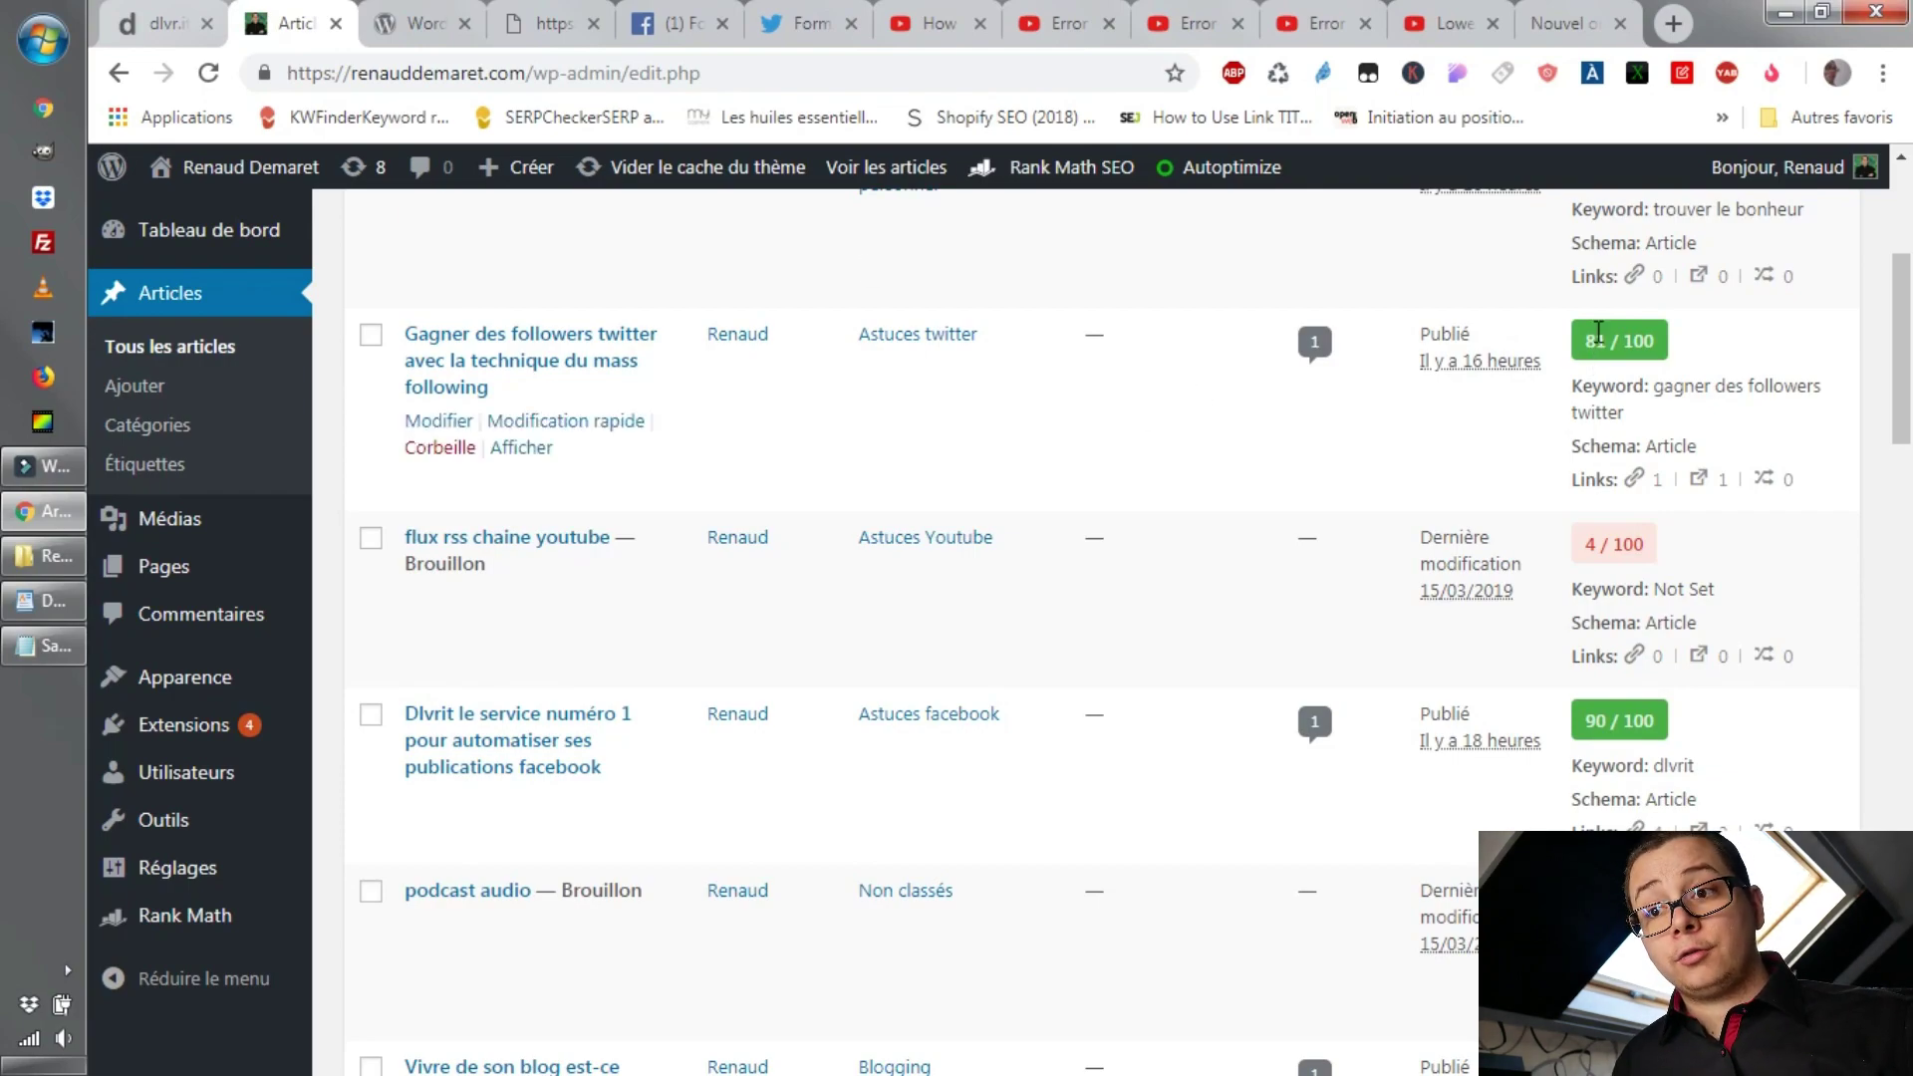
left_click_drag(1576, 340, 1680, 361)
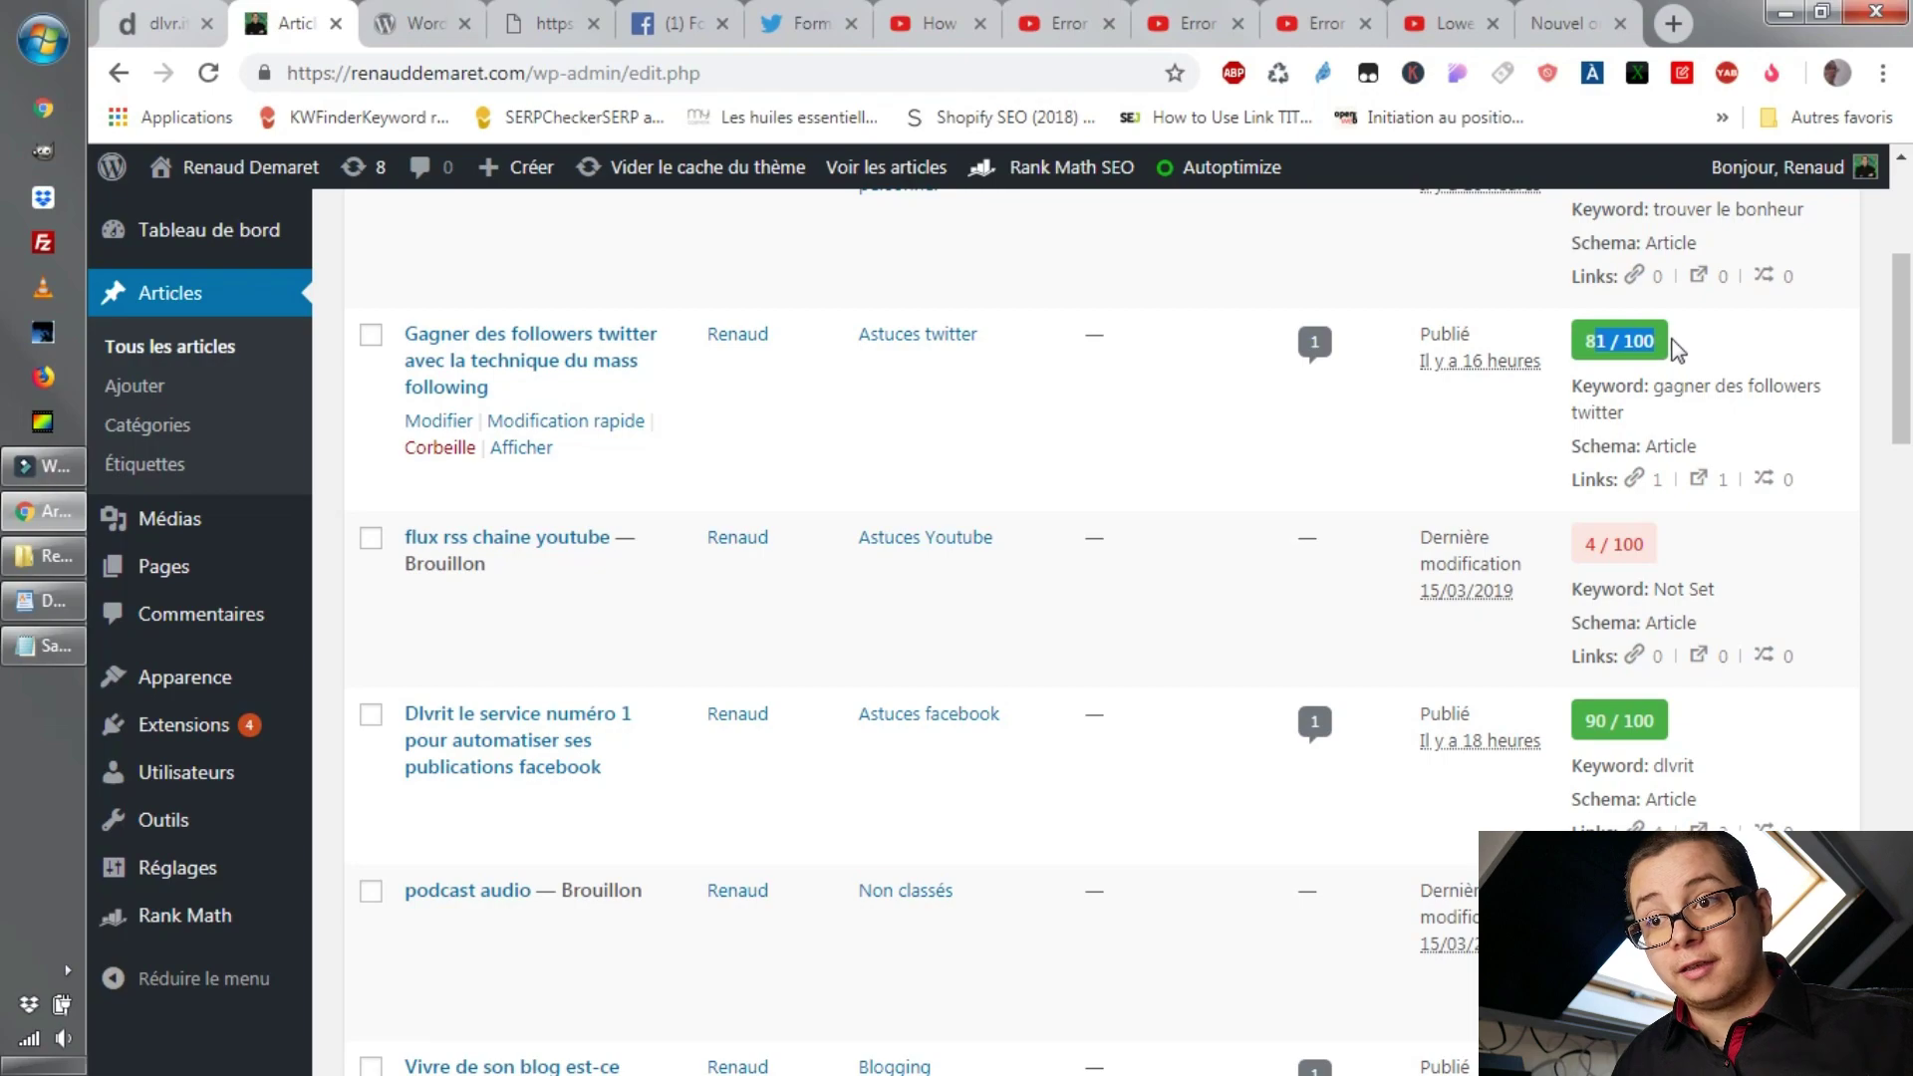
left_click_drag(1635, 383, 1706, 429)
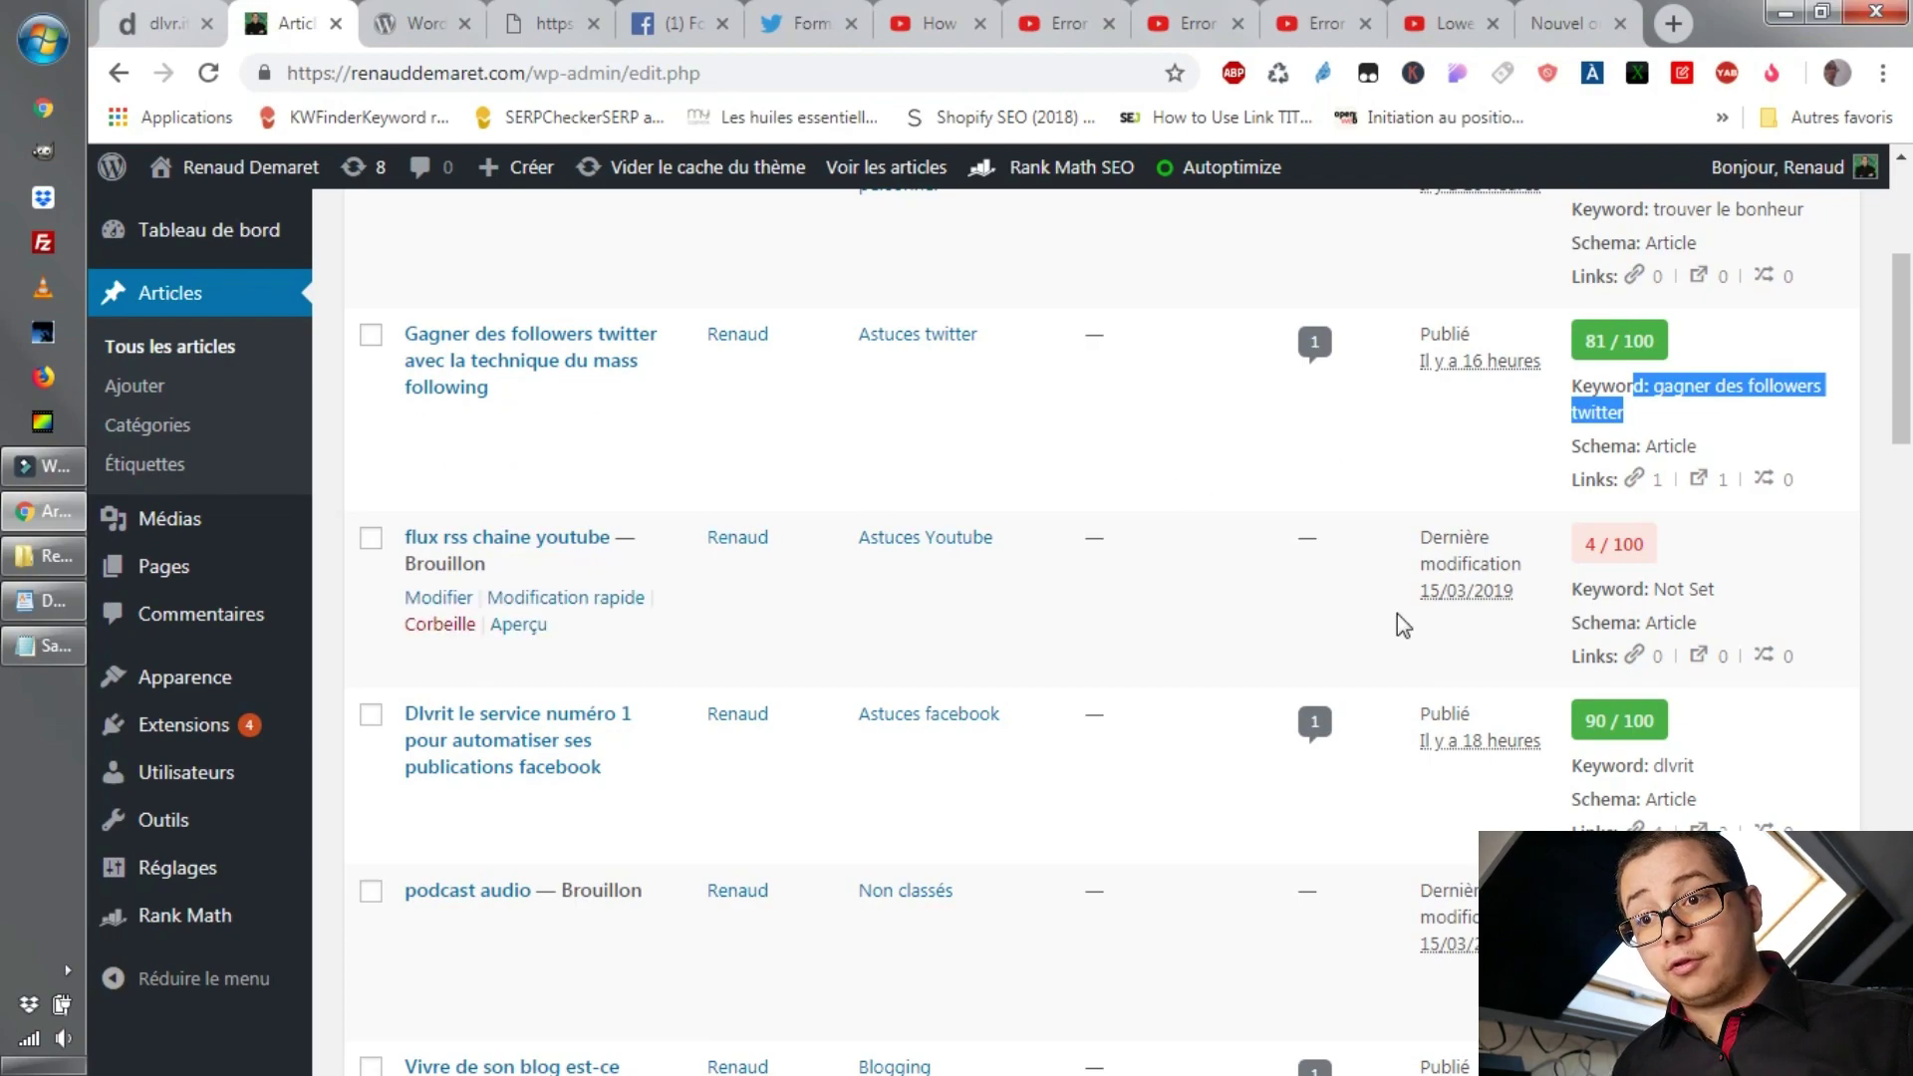
Open the Dlvrit article for editing in a separate tab and examine its content down to the Rank Math SEO box.
scroll(962, 604, "down", 1)
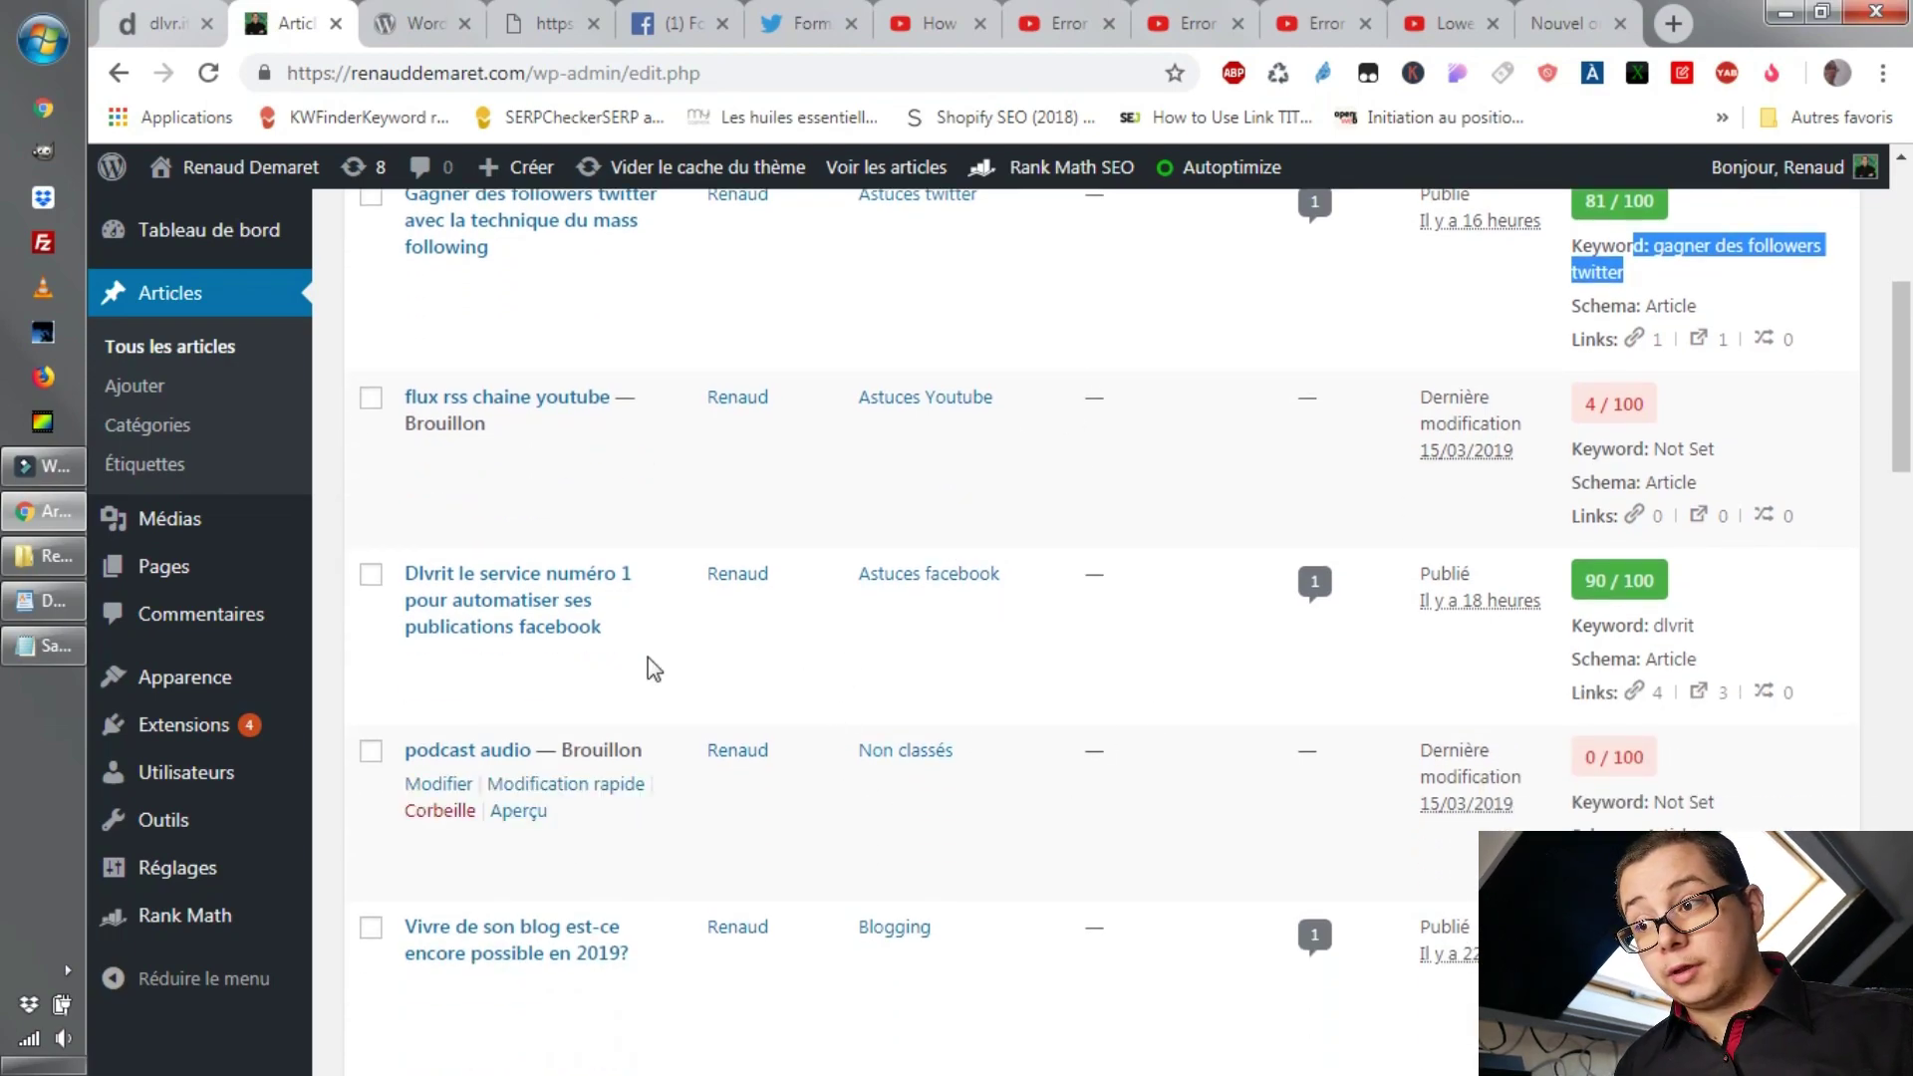
middle_click(439, 660)
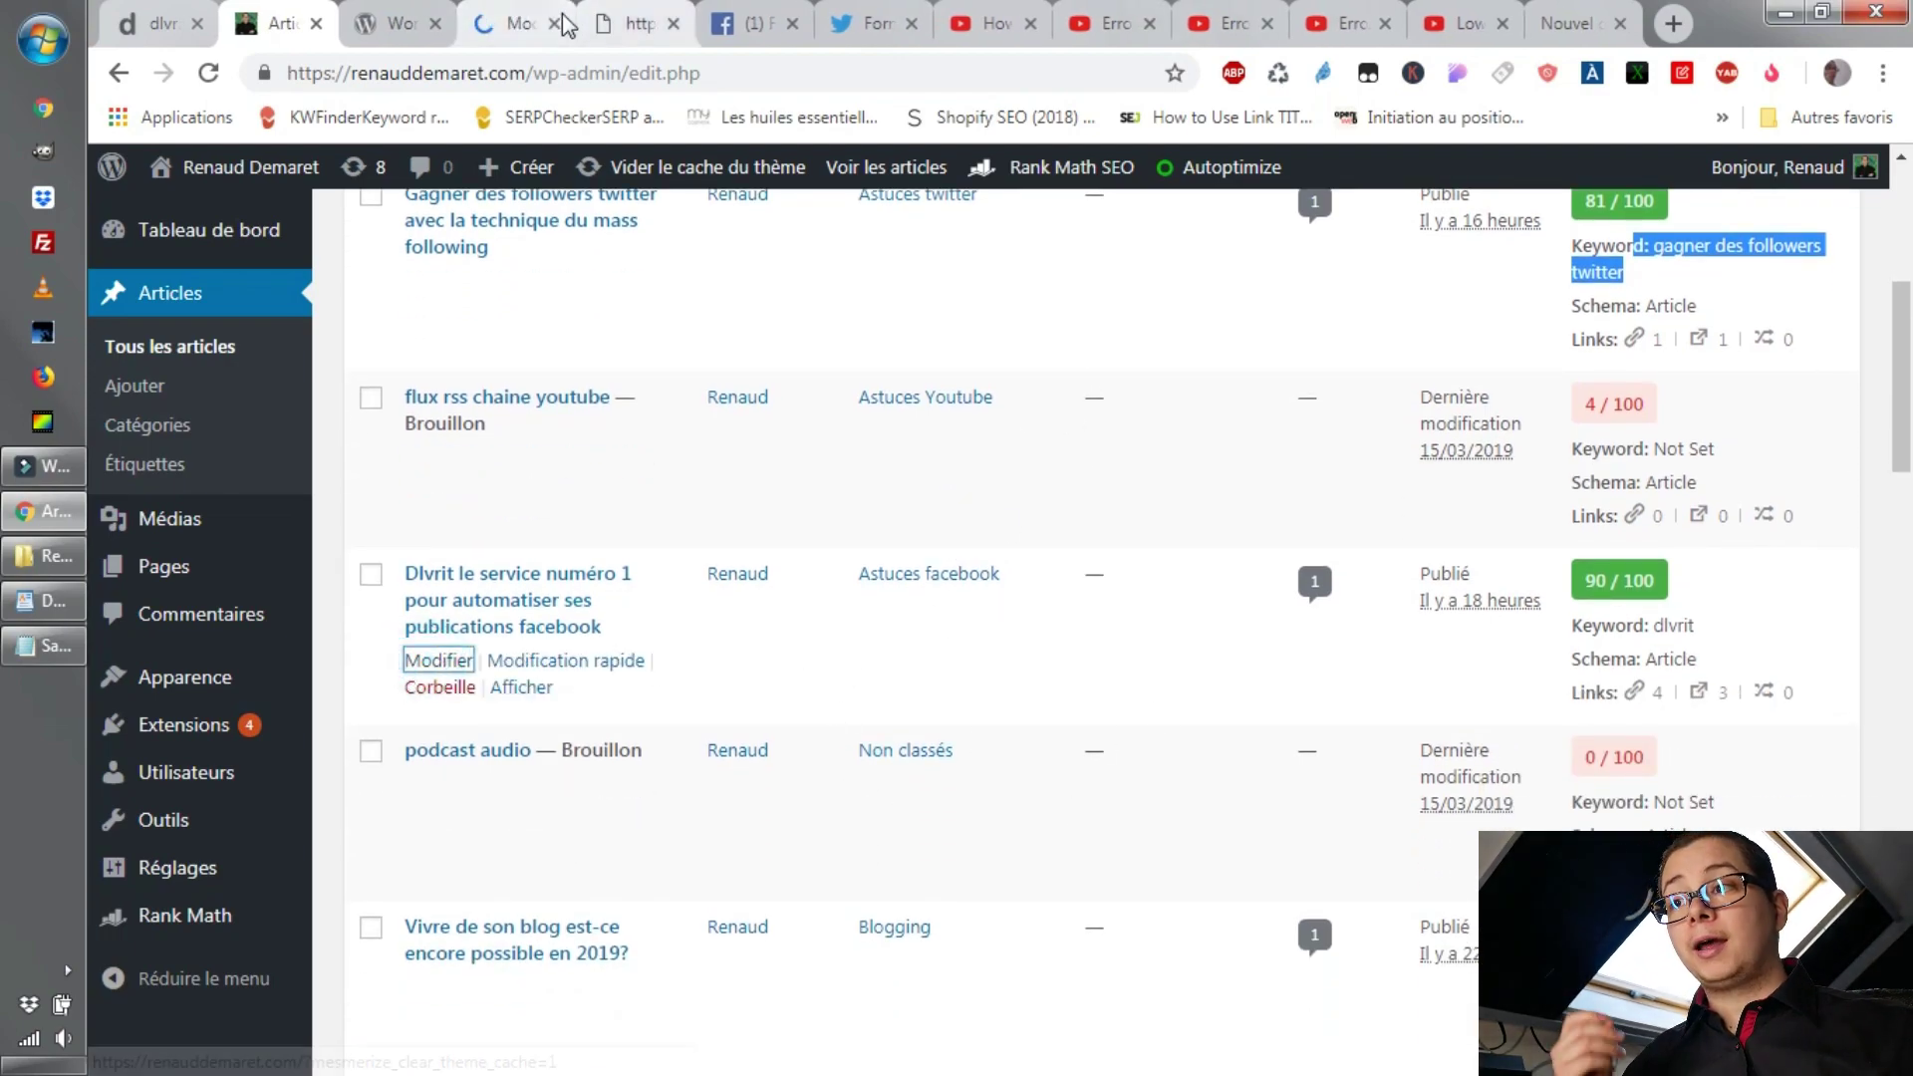
left_click(509, 40)
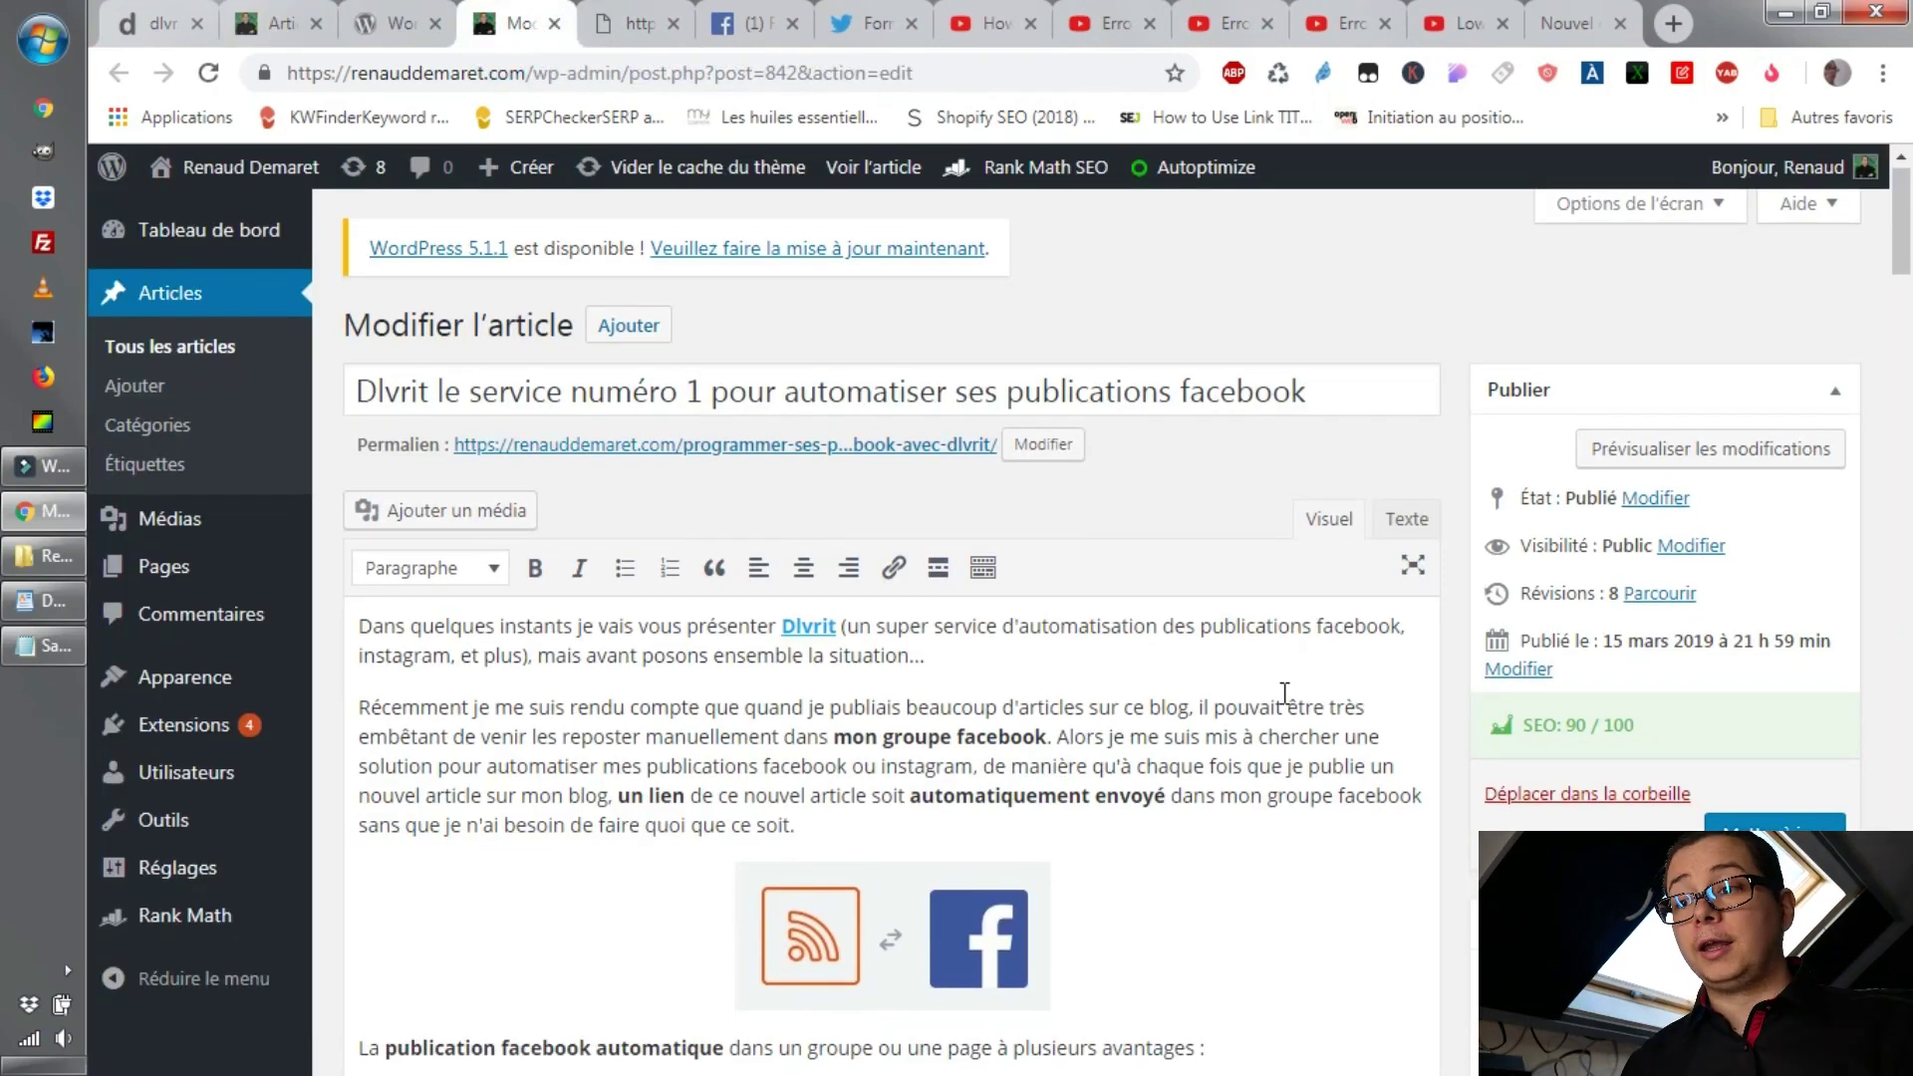
scroll(1367, 650, "down", 1)
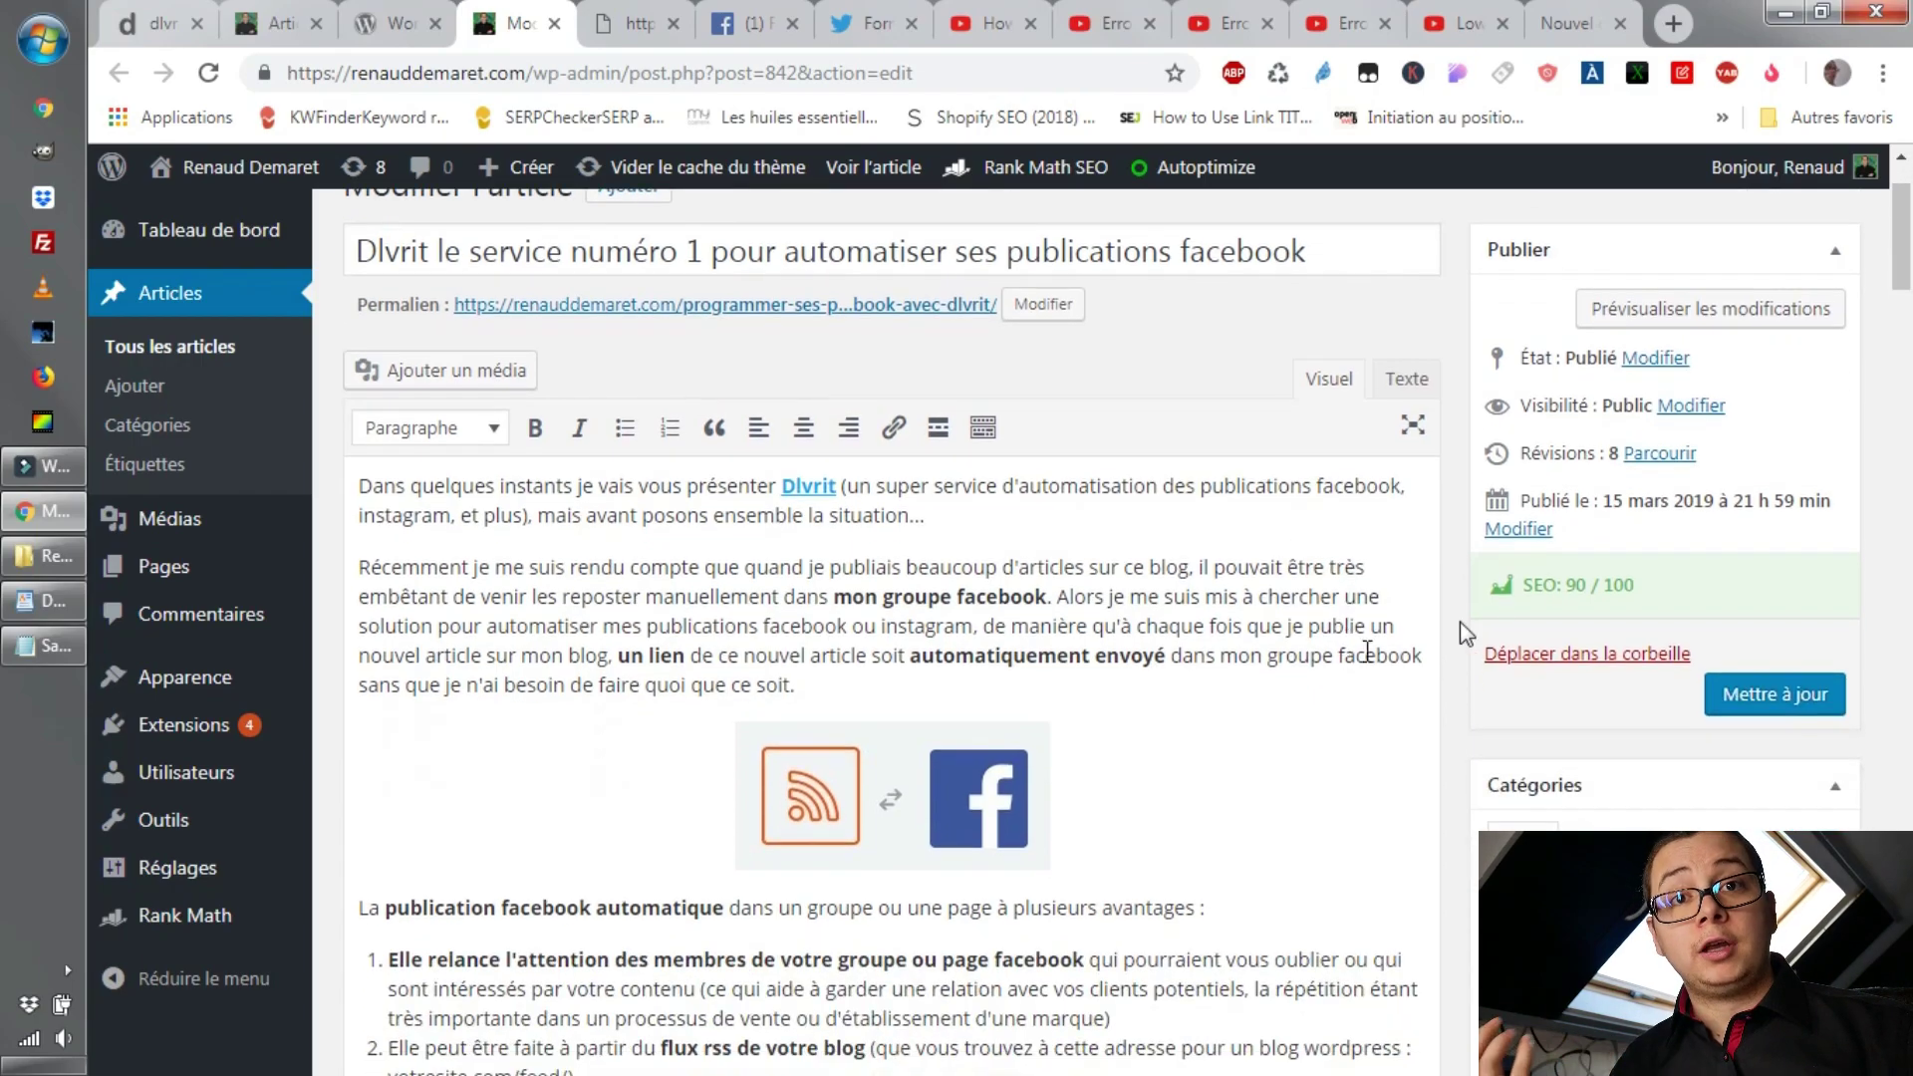
scroll(1235, 607, "down", 10)
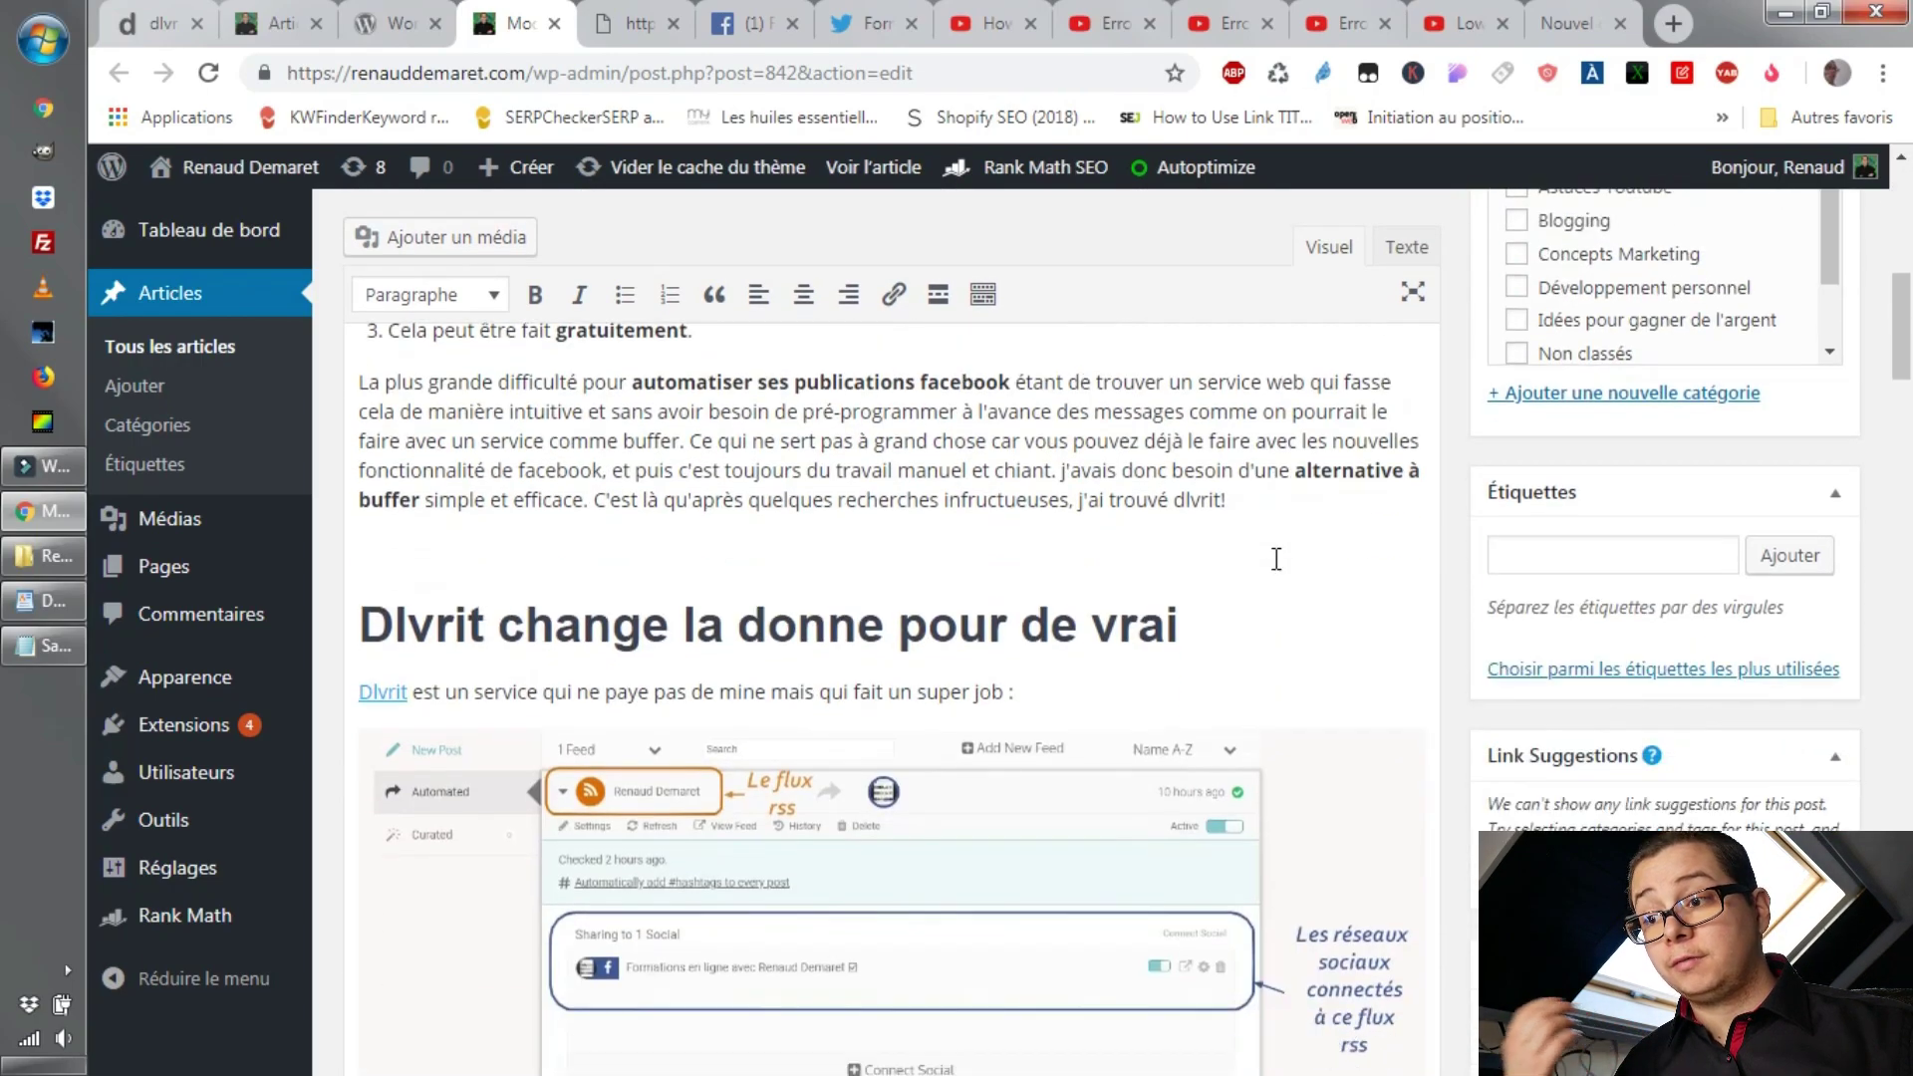
scroll(1206, 563, "down", 15)
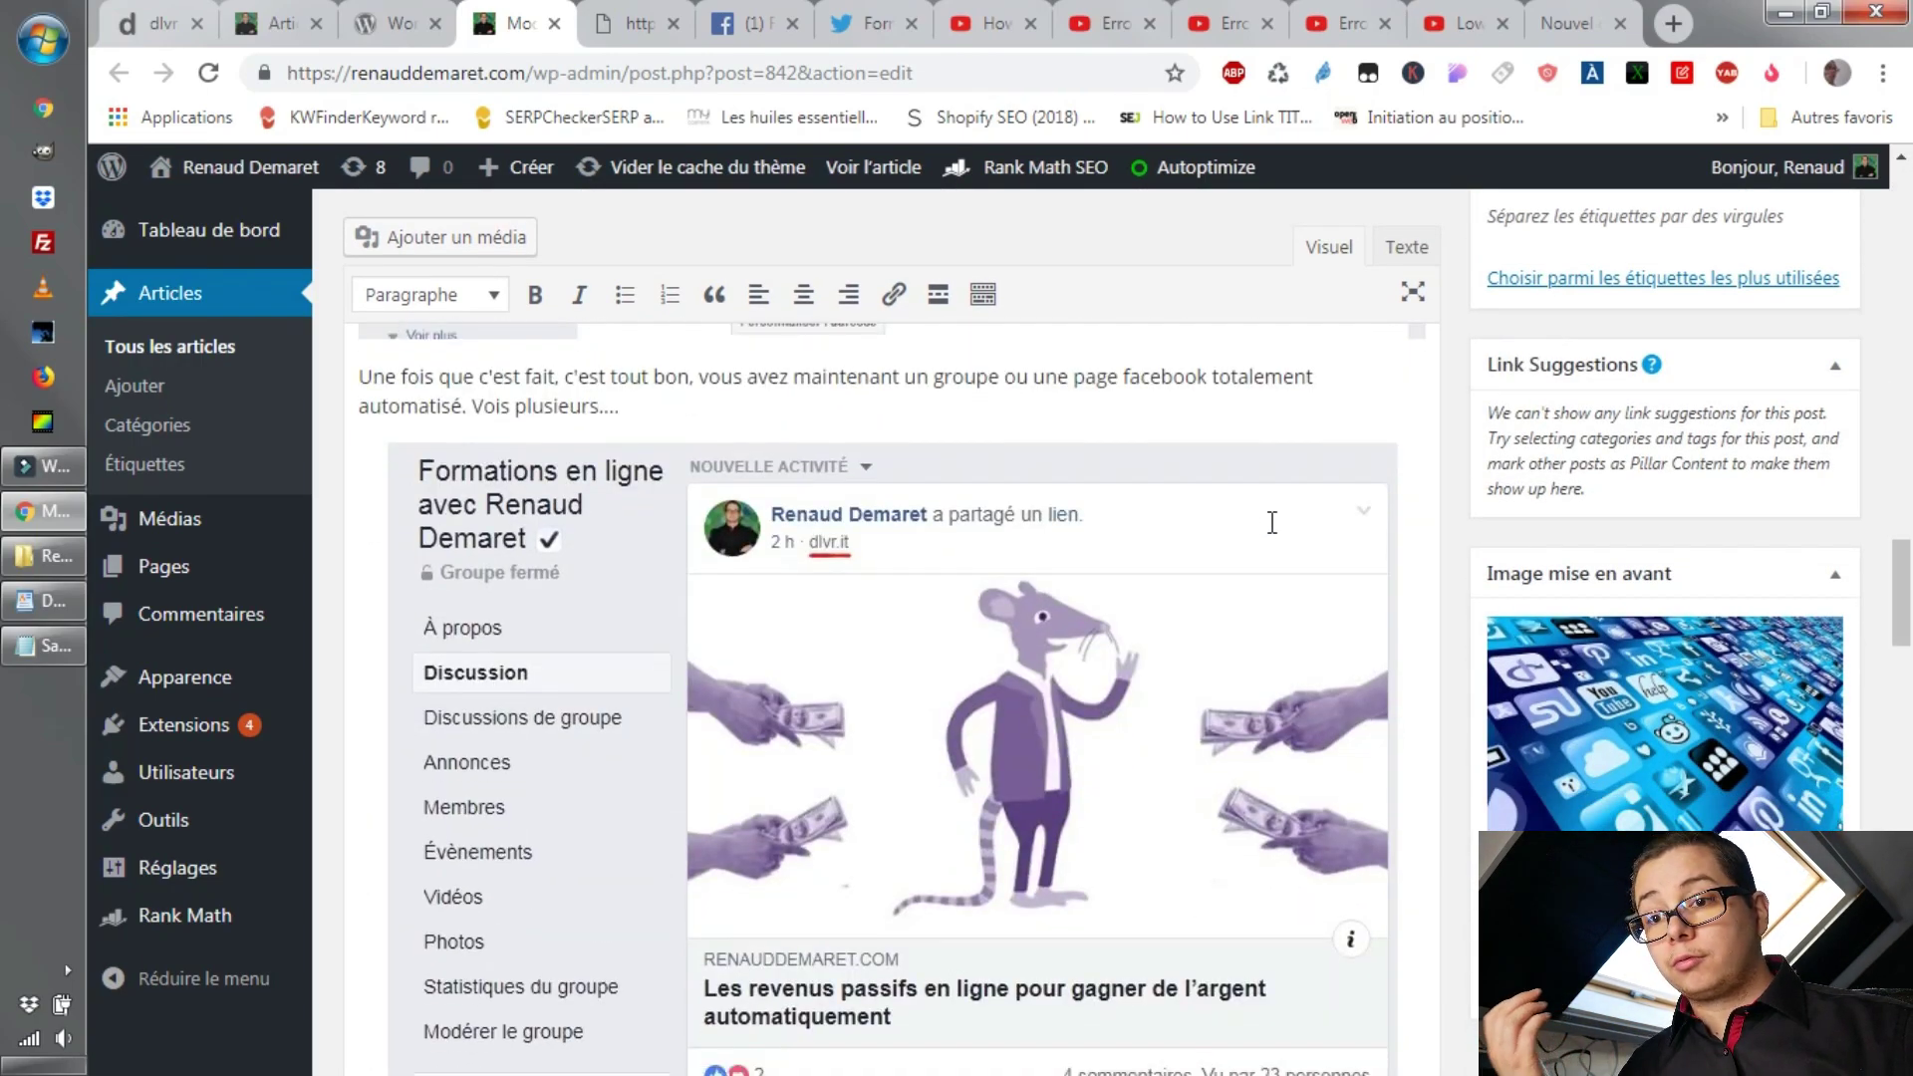
scroll(1288, 514, "down", 7)
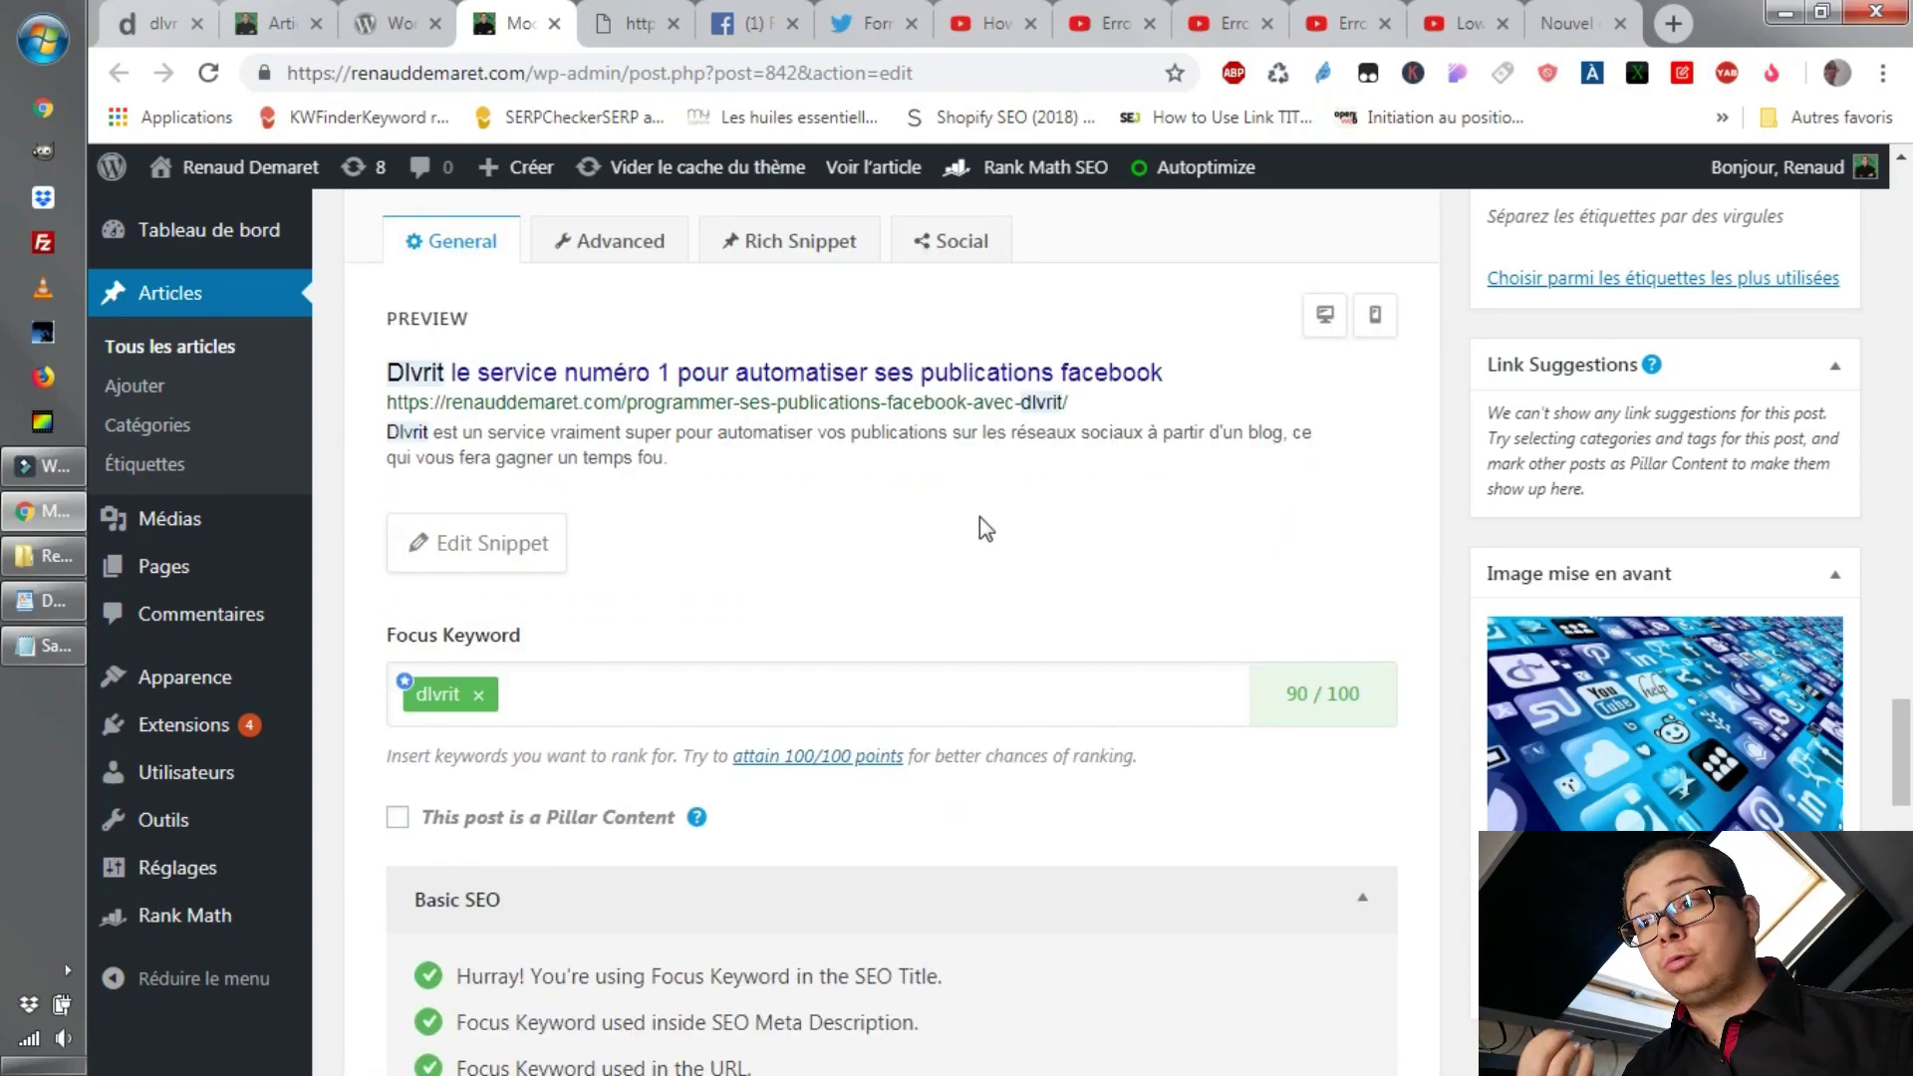
scroll(797, 518, "up", 1)
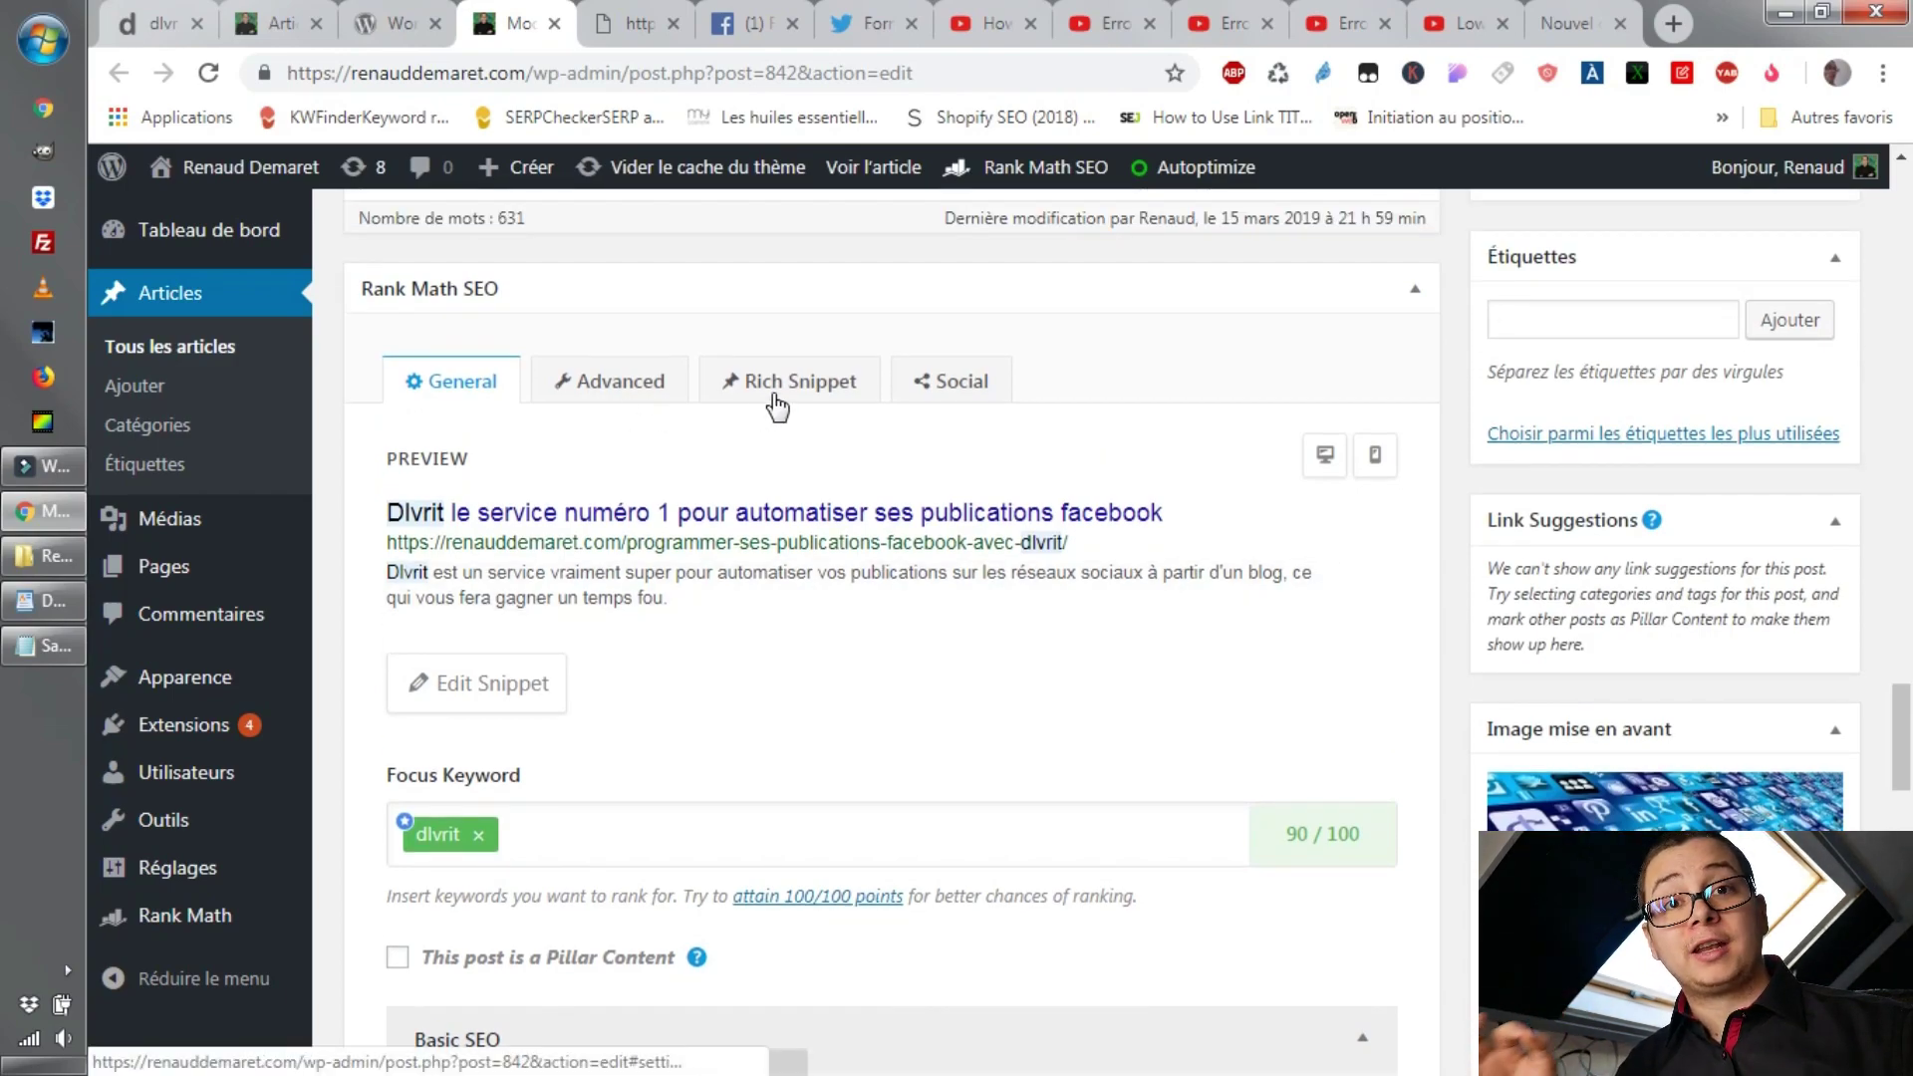
Search Google for "comment faire une tarte aux fraises" in the empty new tab.
left_click(1569, 30)
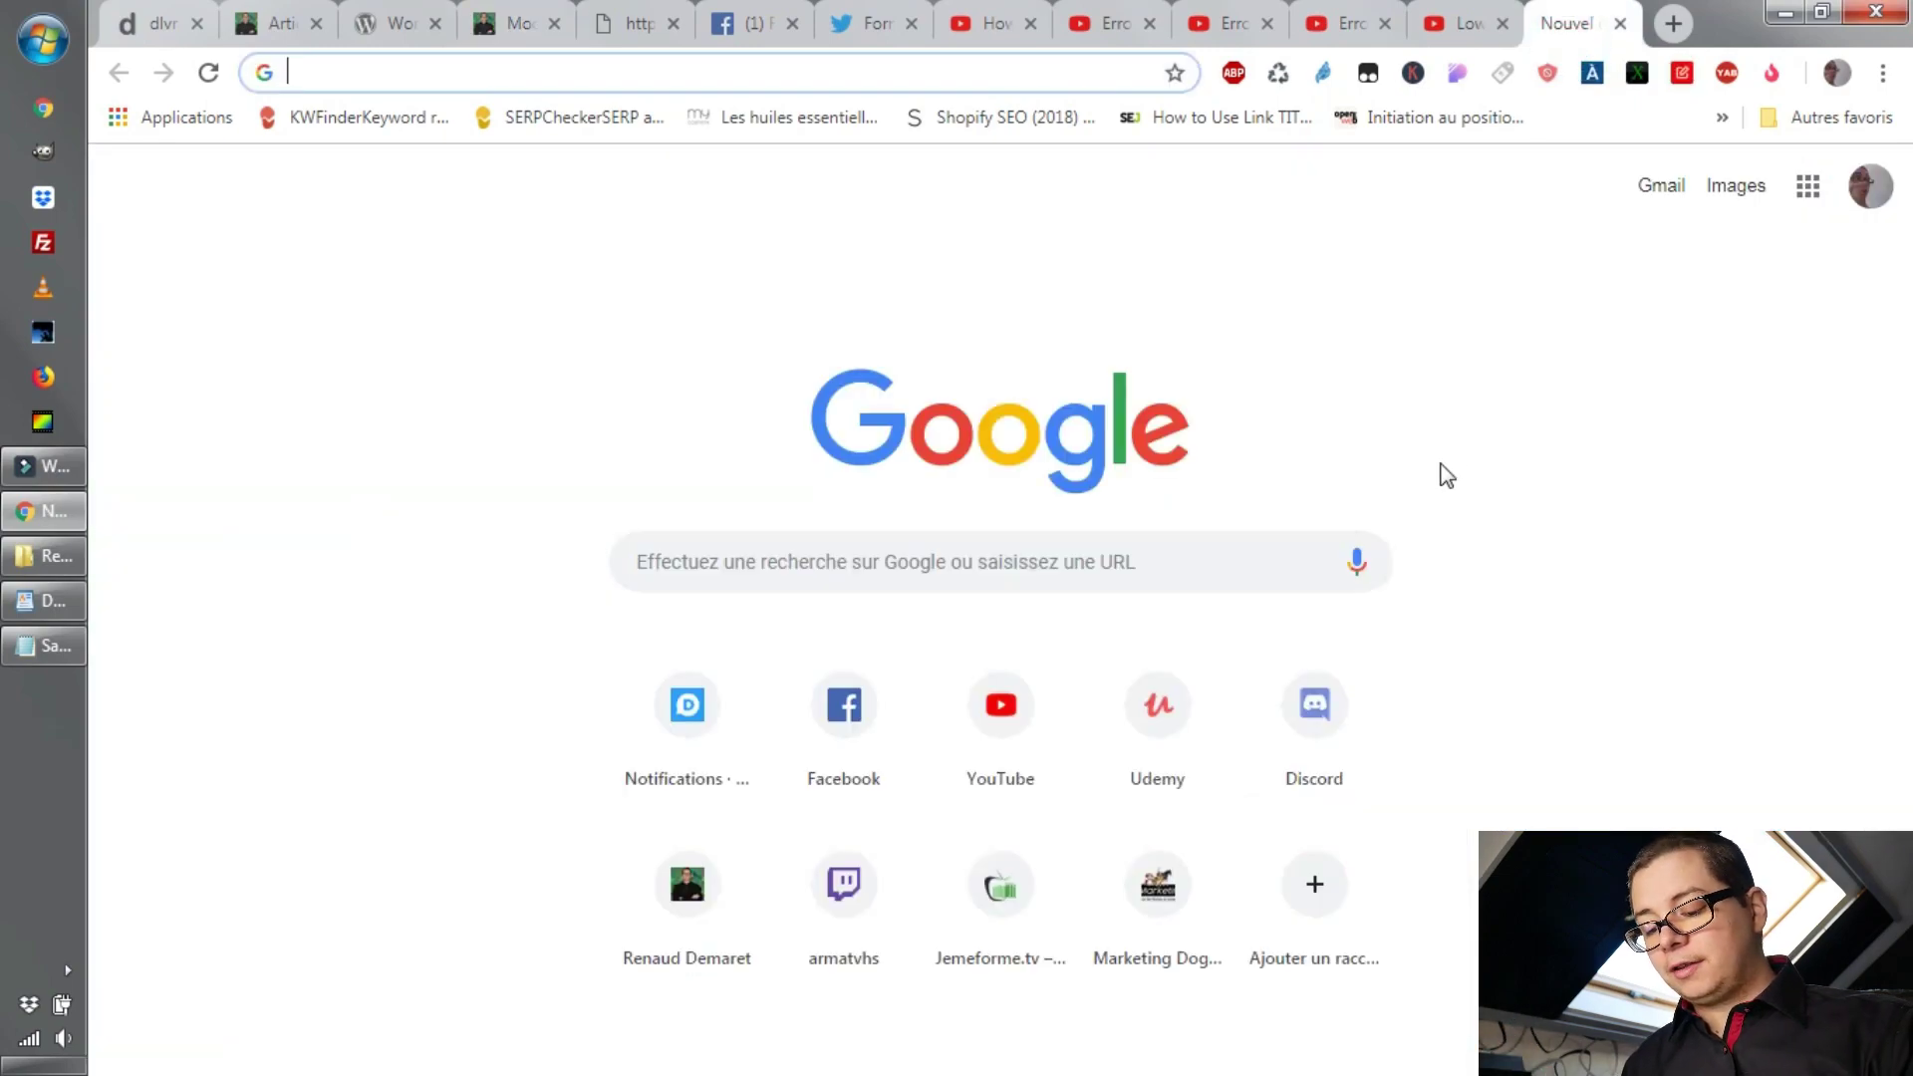
type("comment fai")
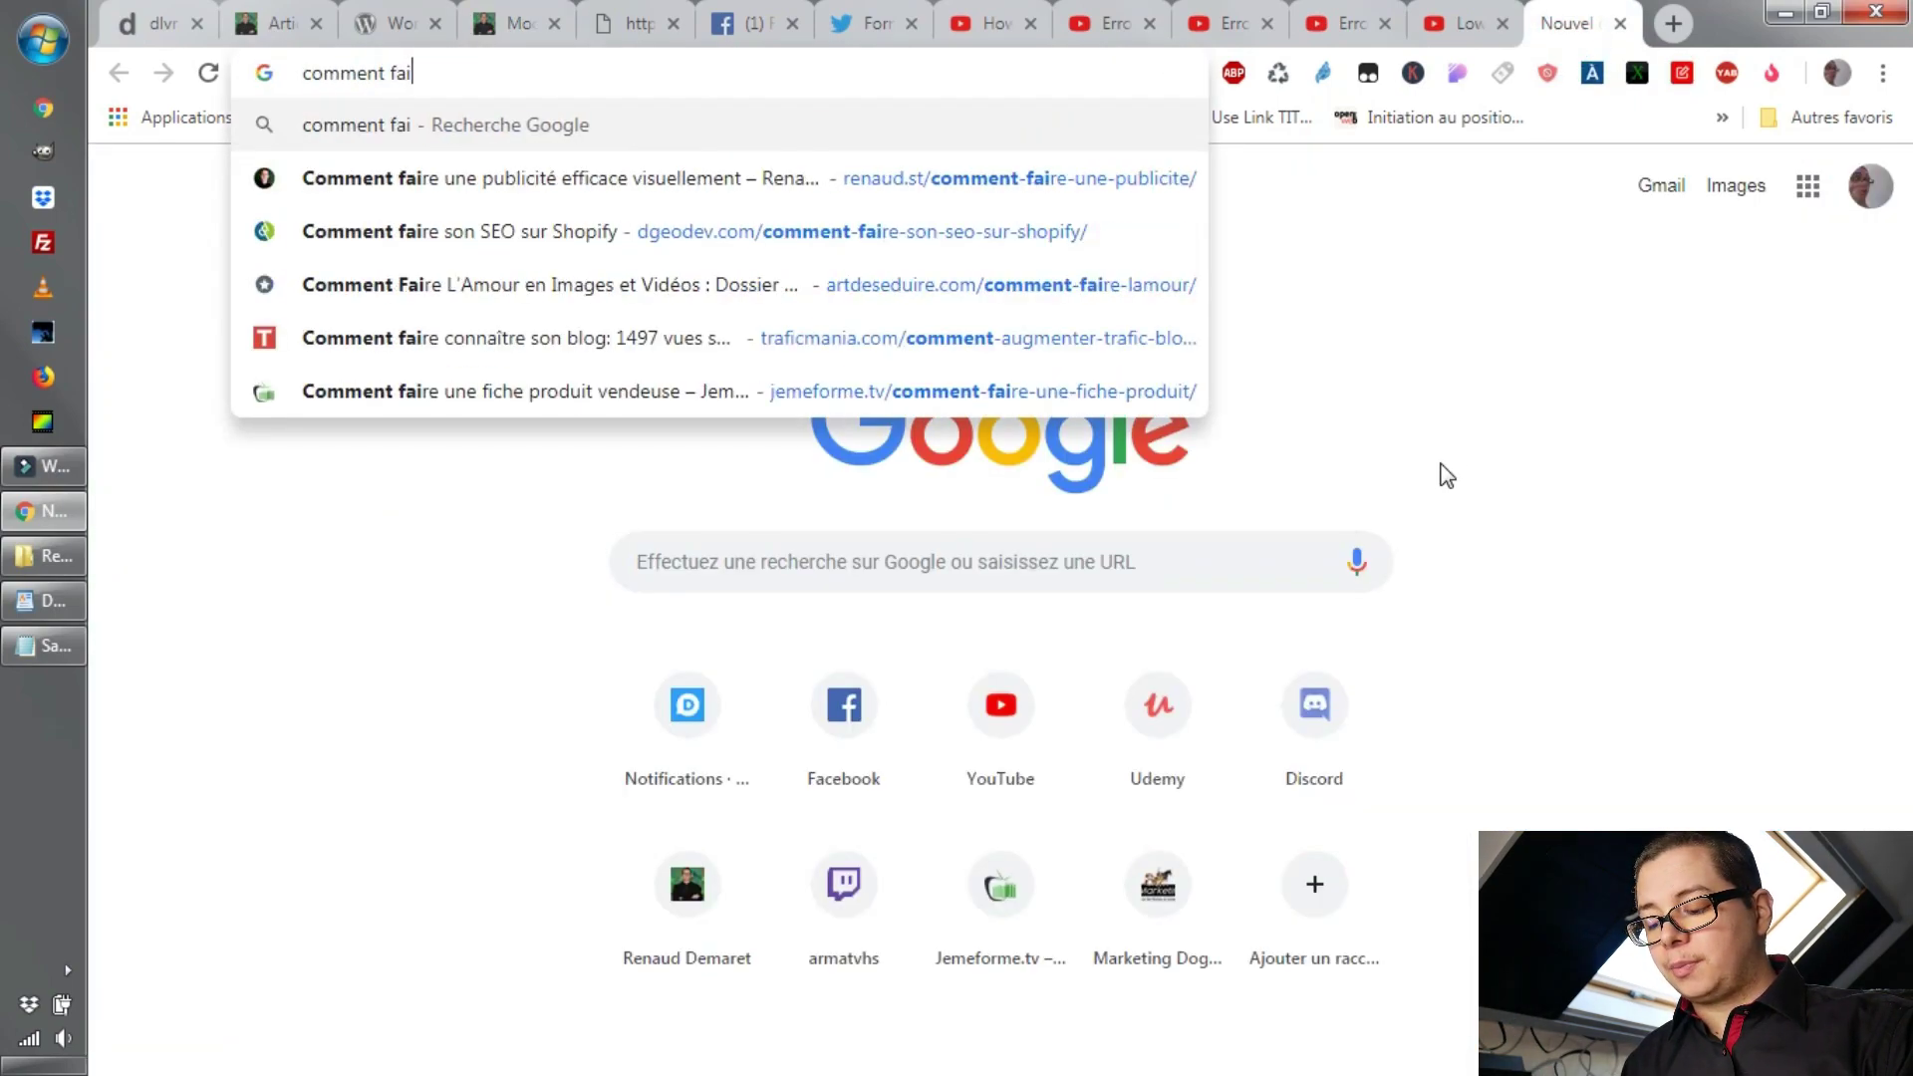
type("re une t")
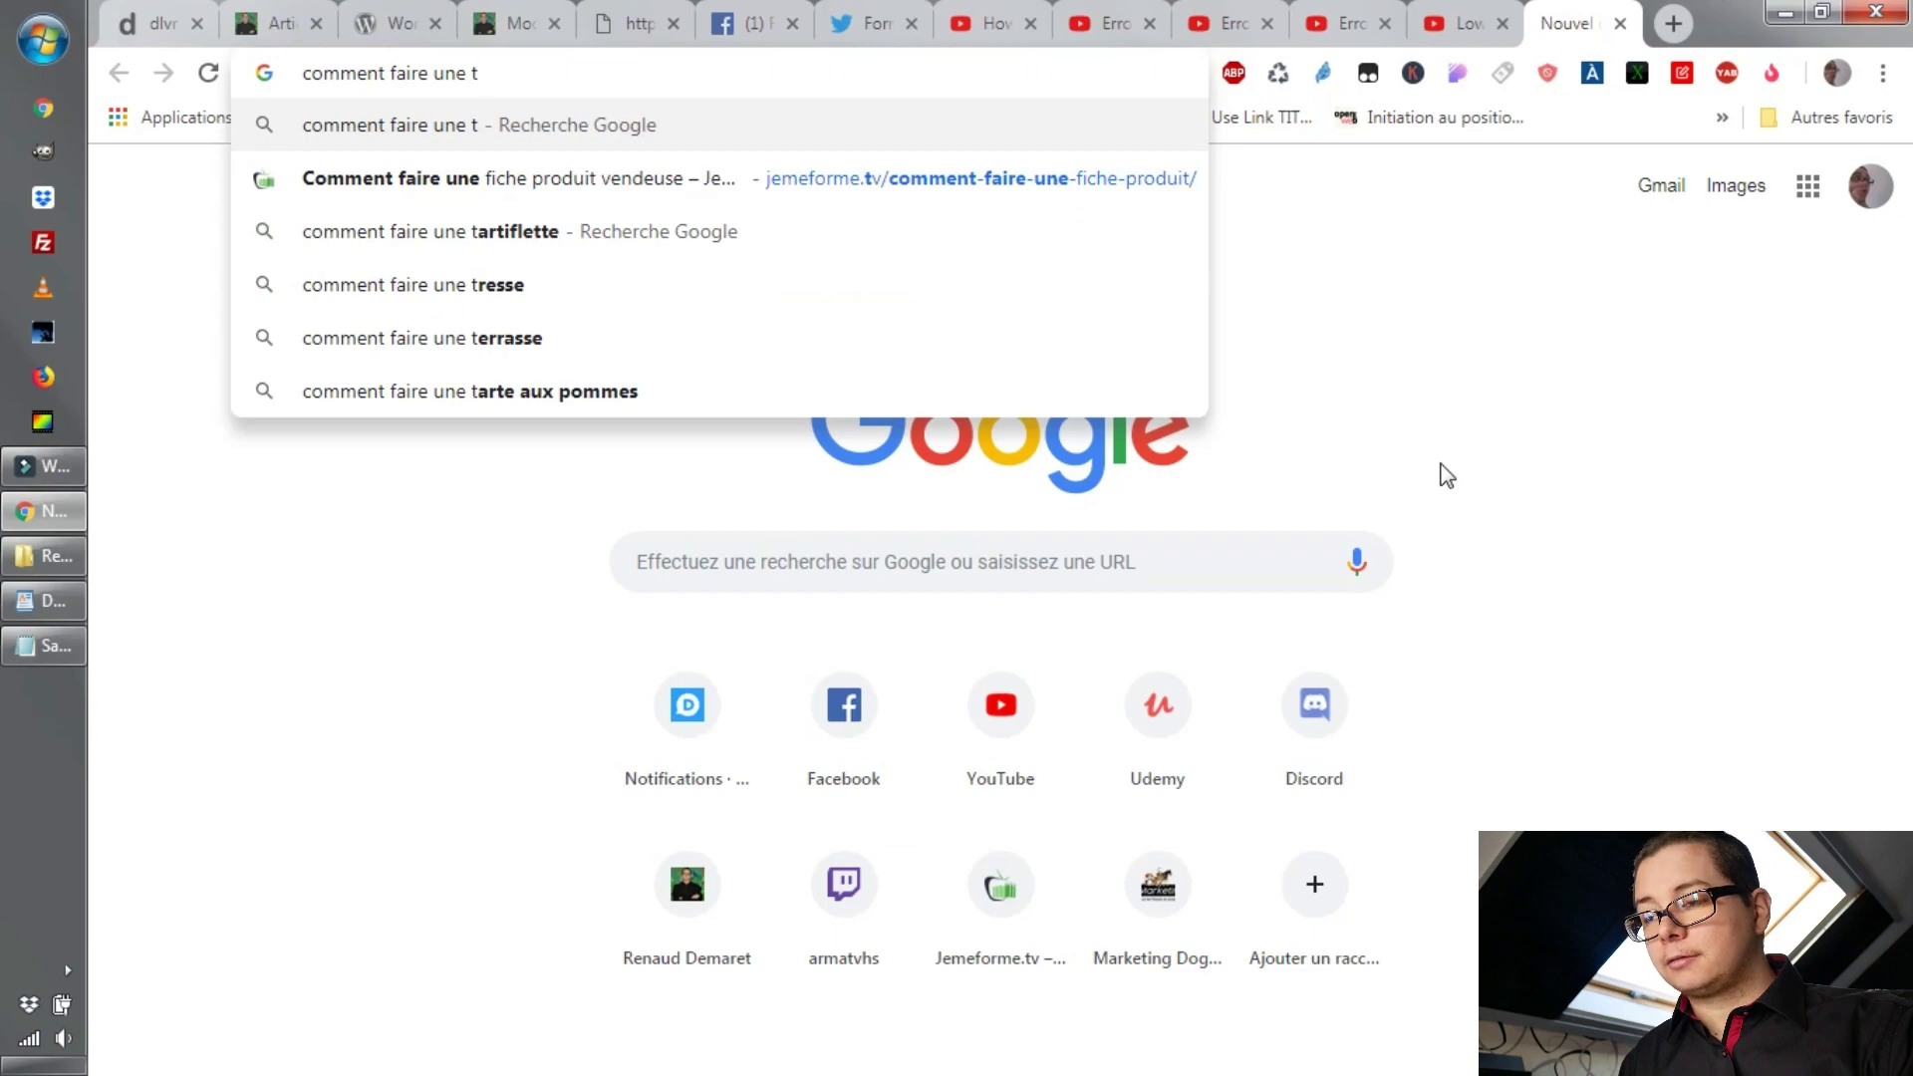
key("ctrl+a")
type("cc")
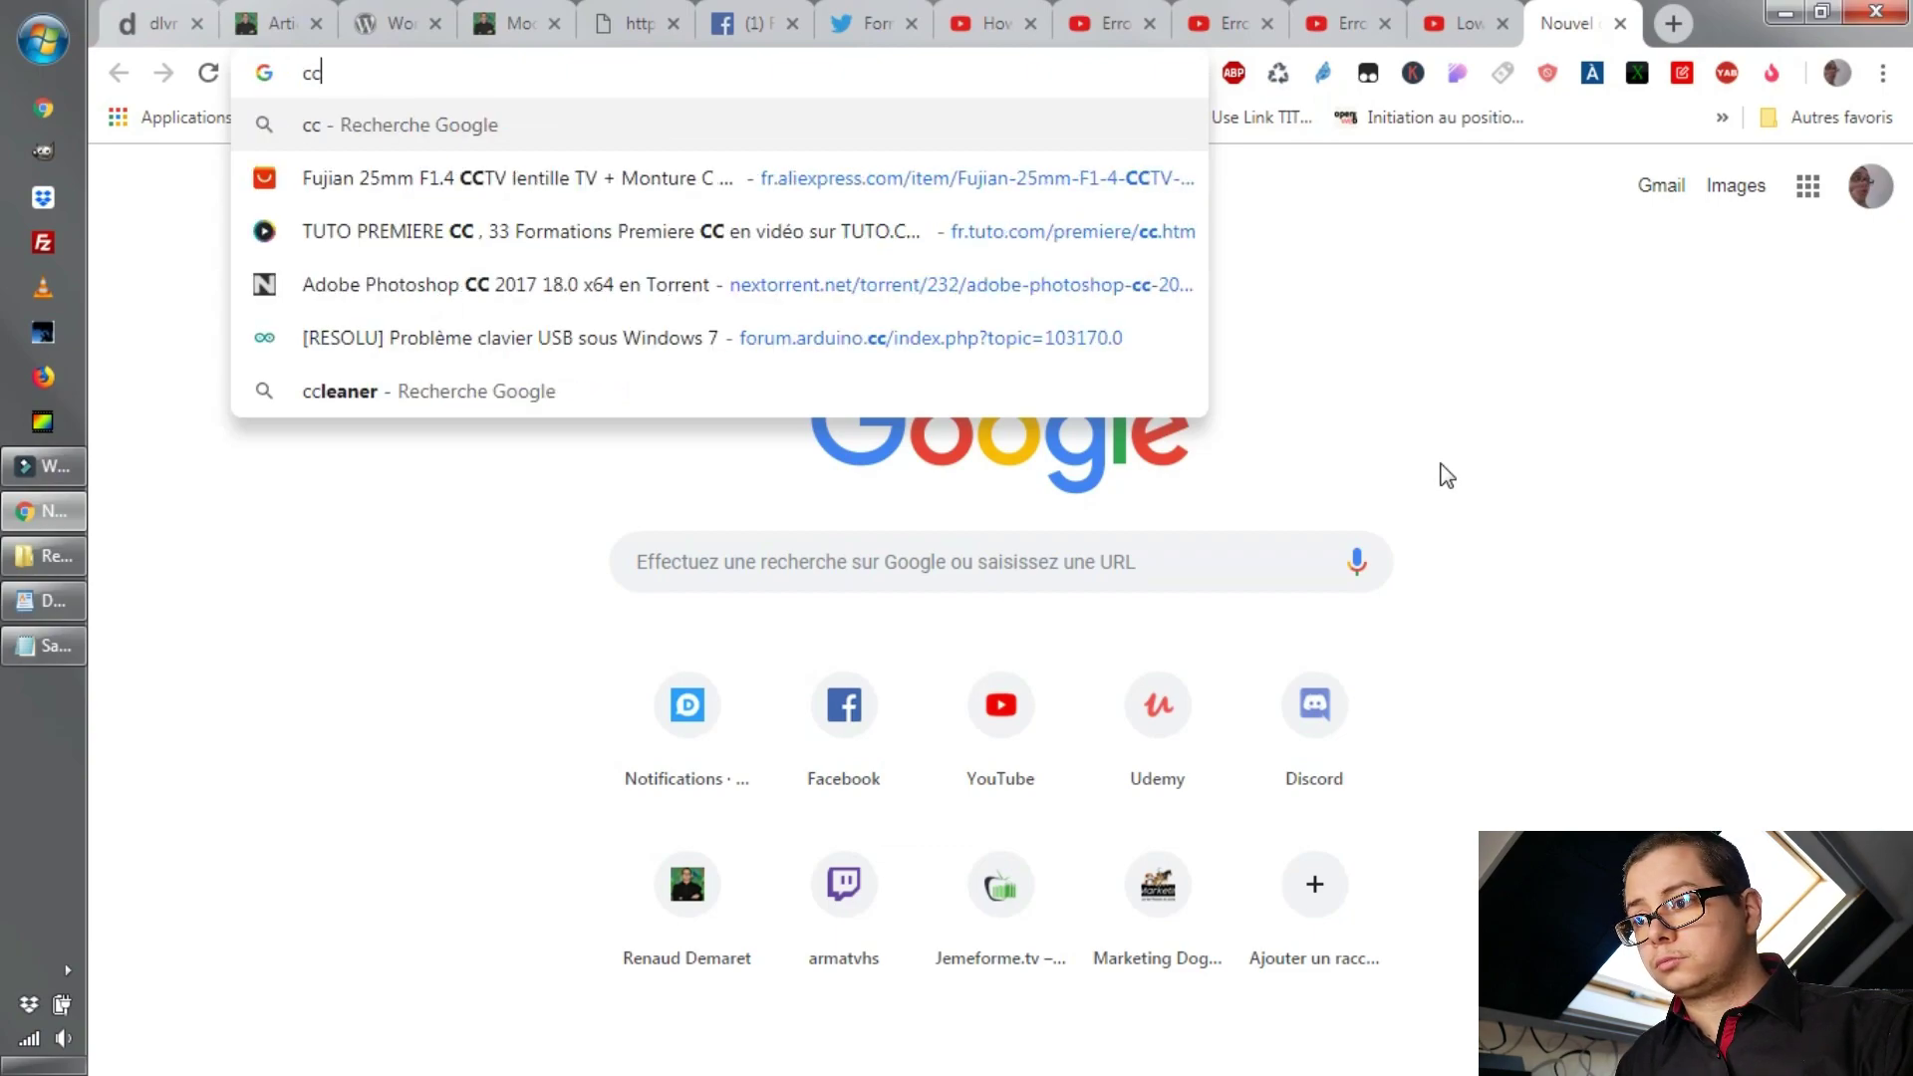
key("BackSpace")
type("omme")
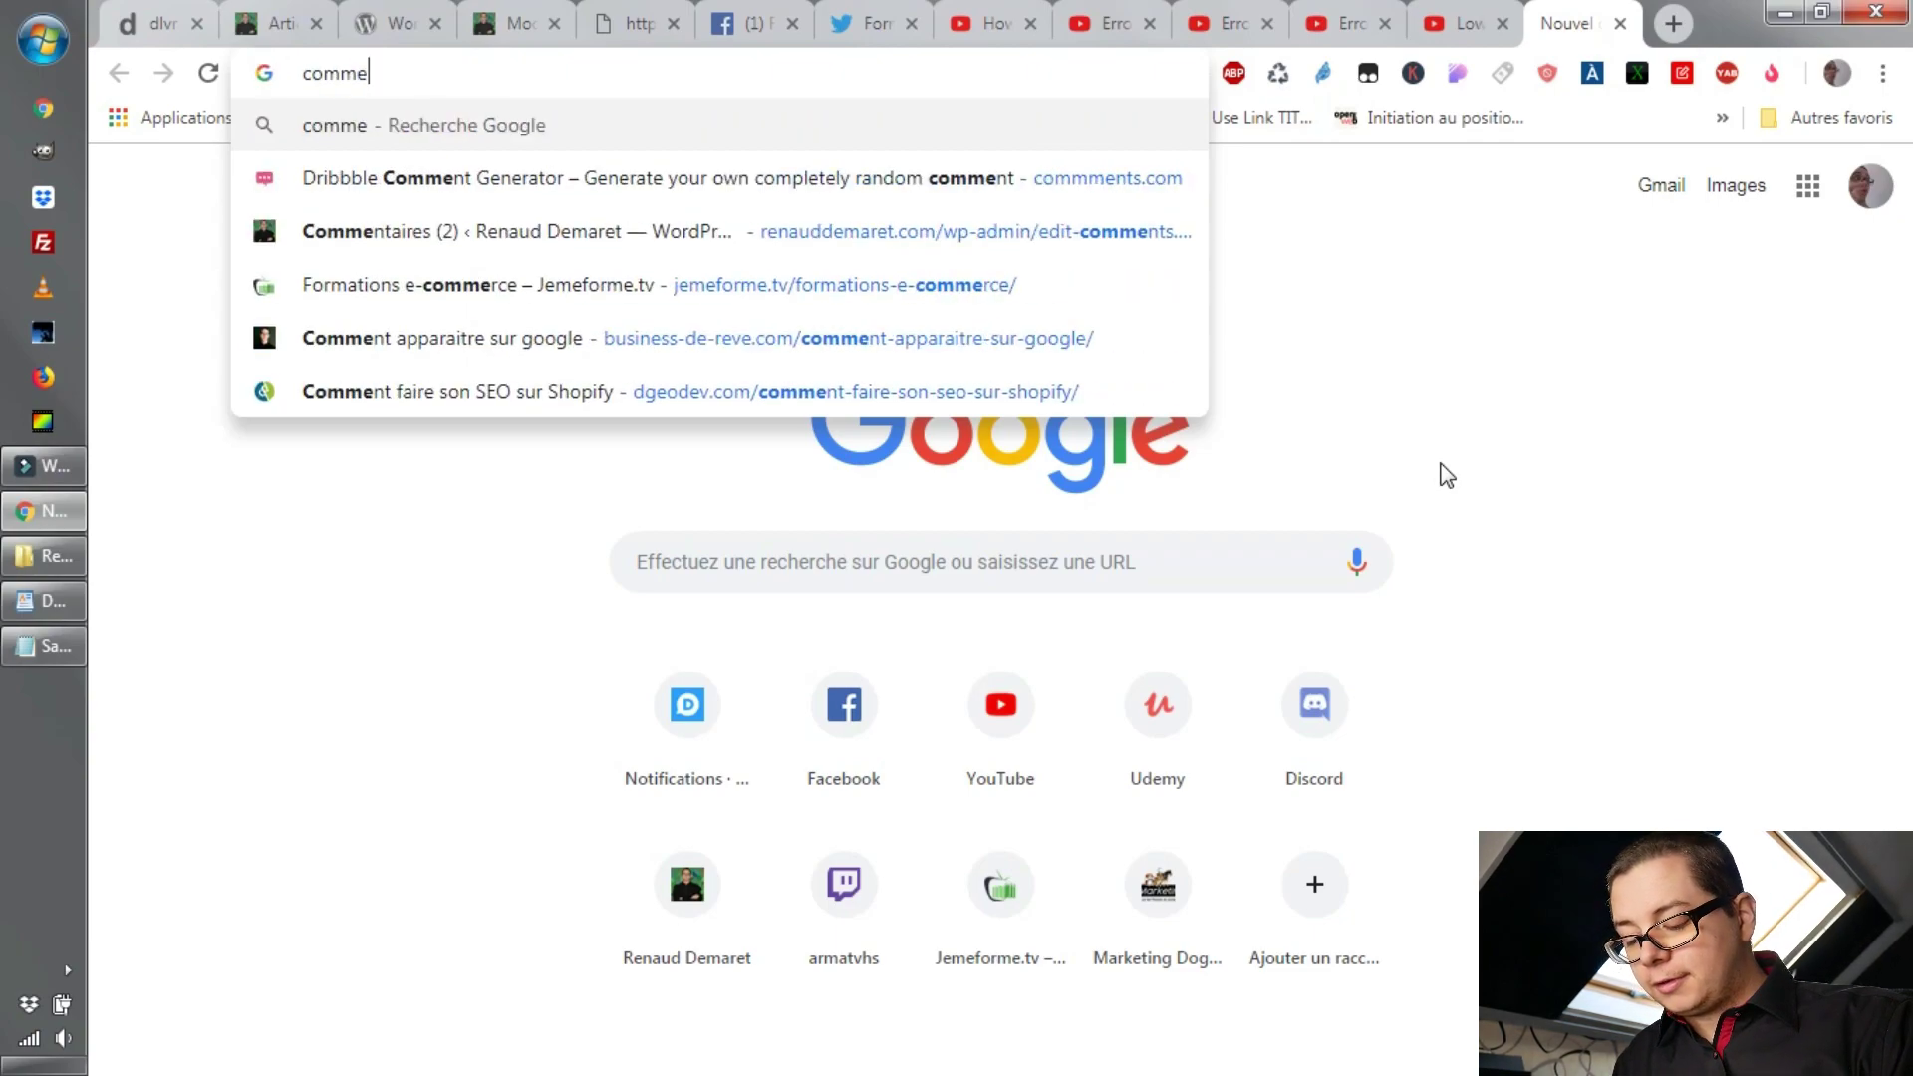
type("nt faire a")
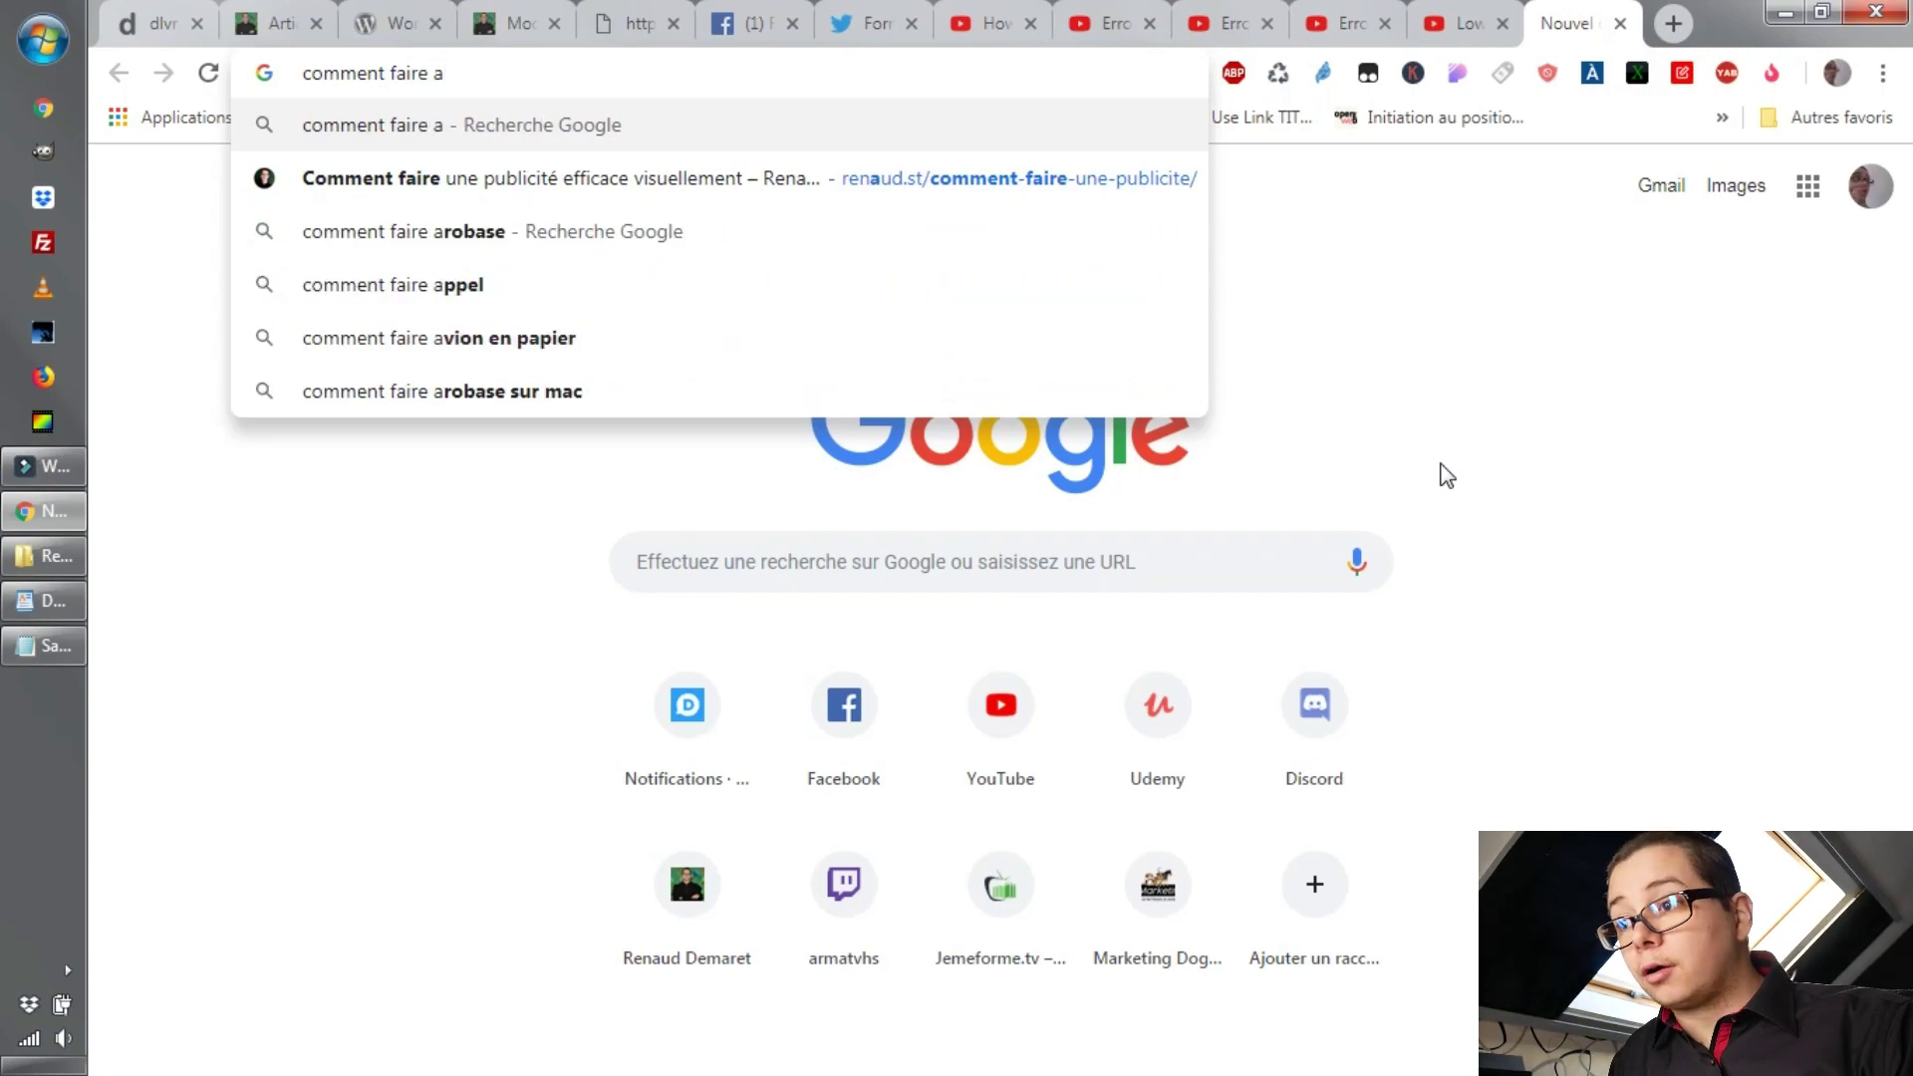
key("BackSpace")
type("une tar")
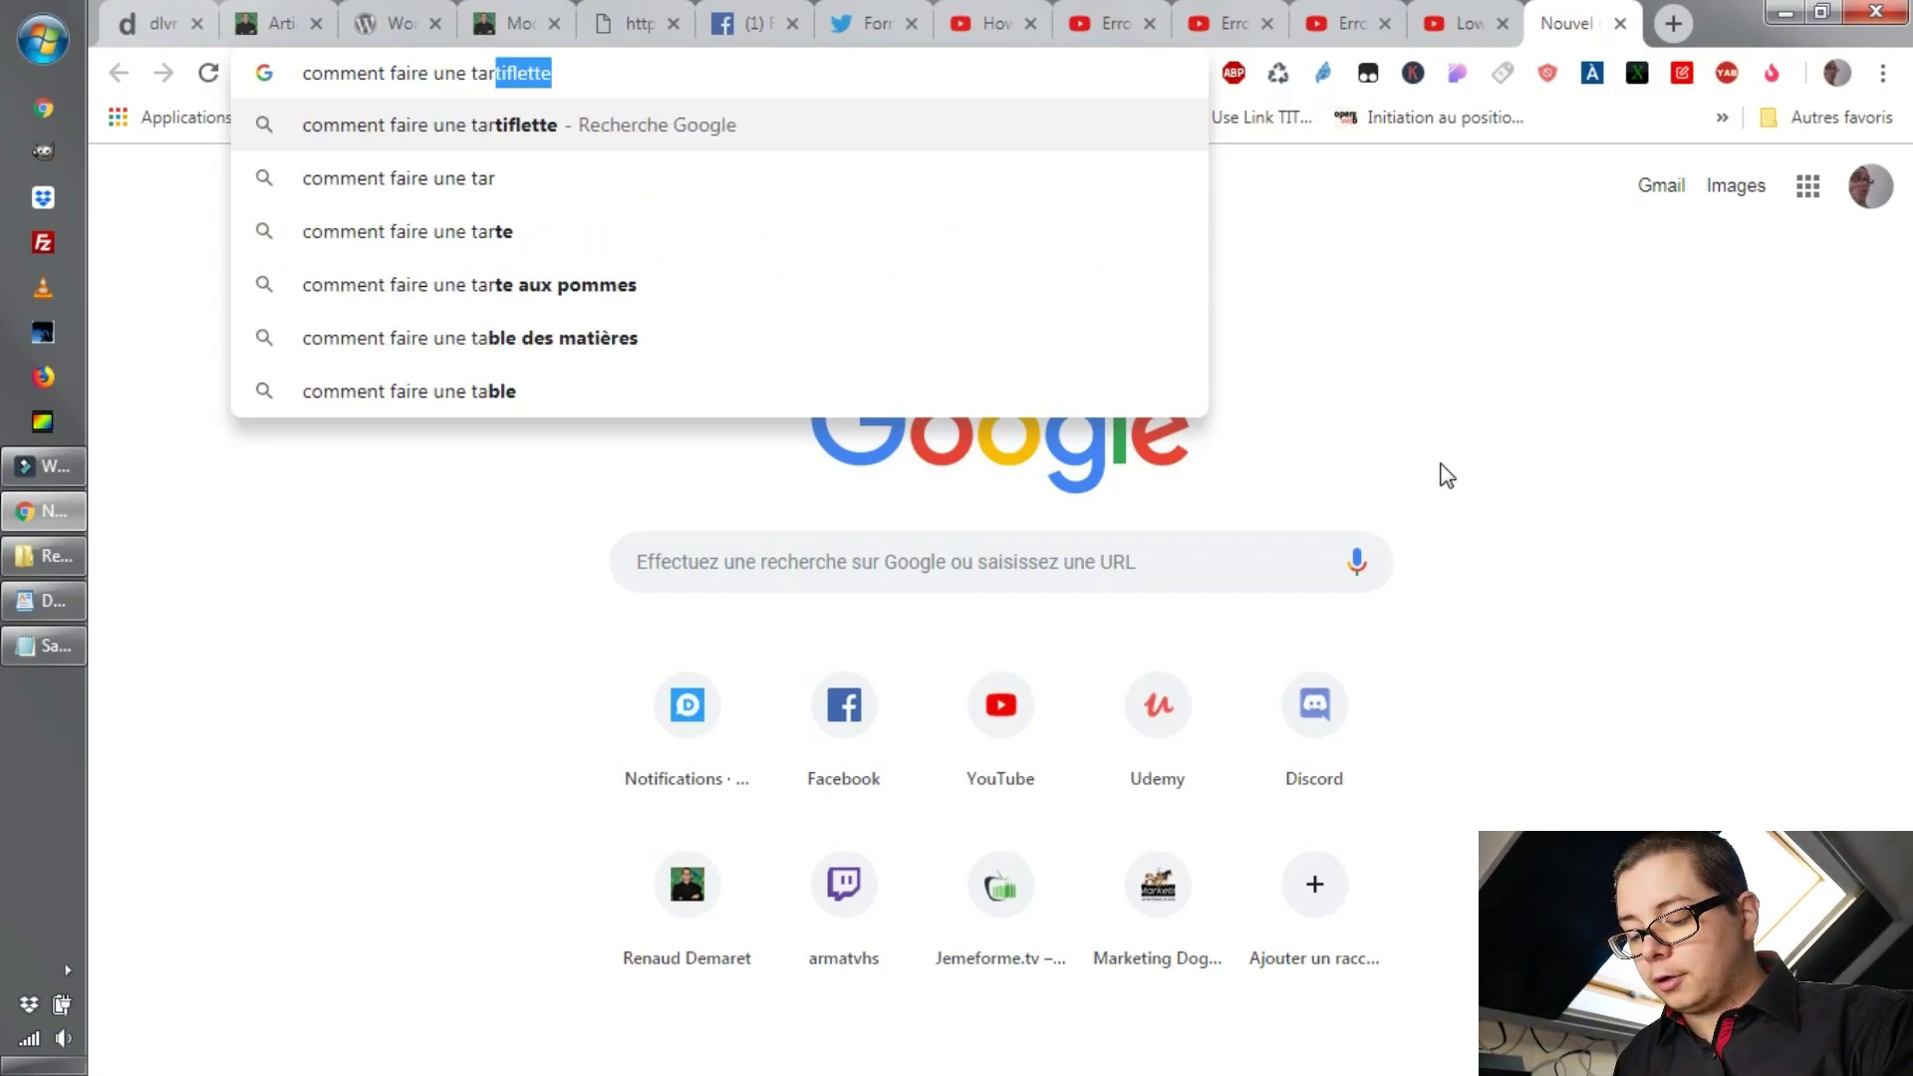
type("te aux fraise")
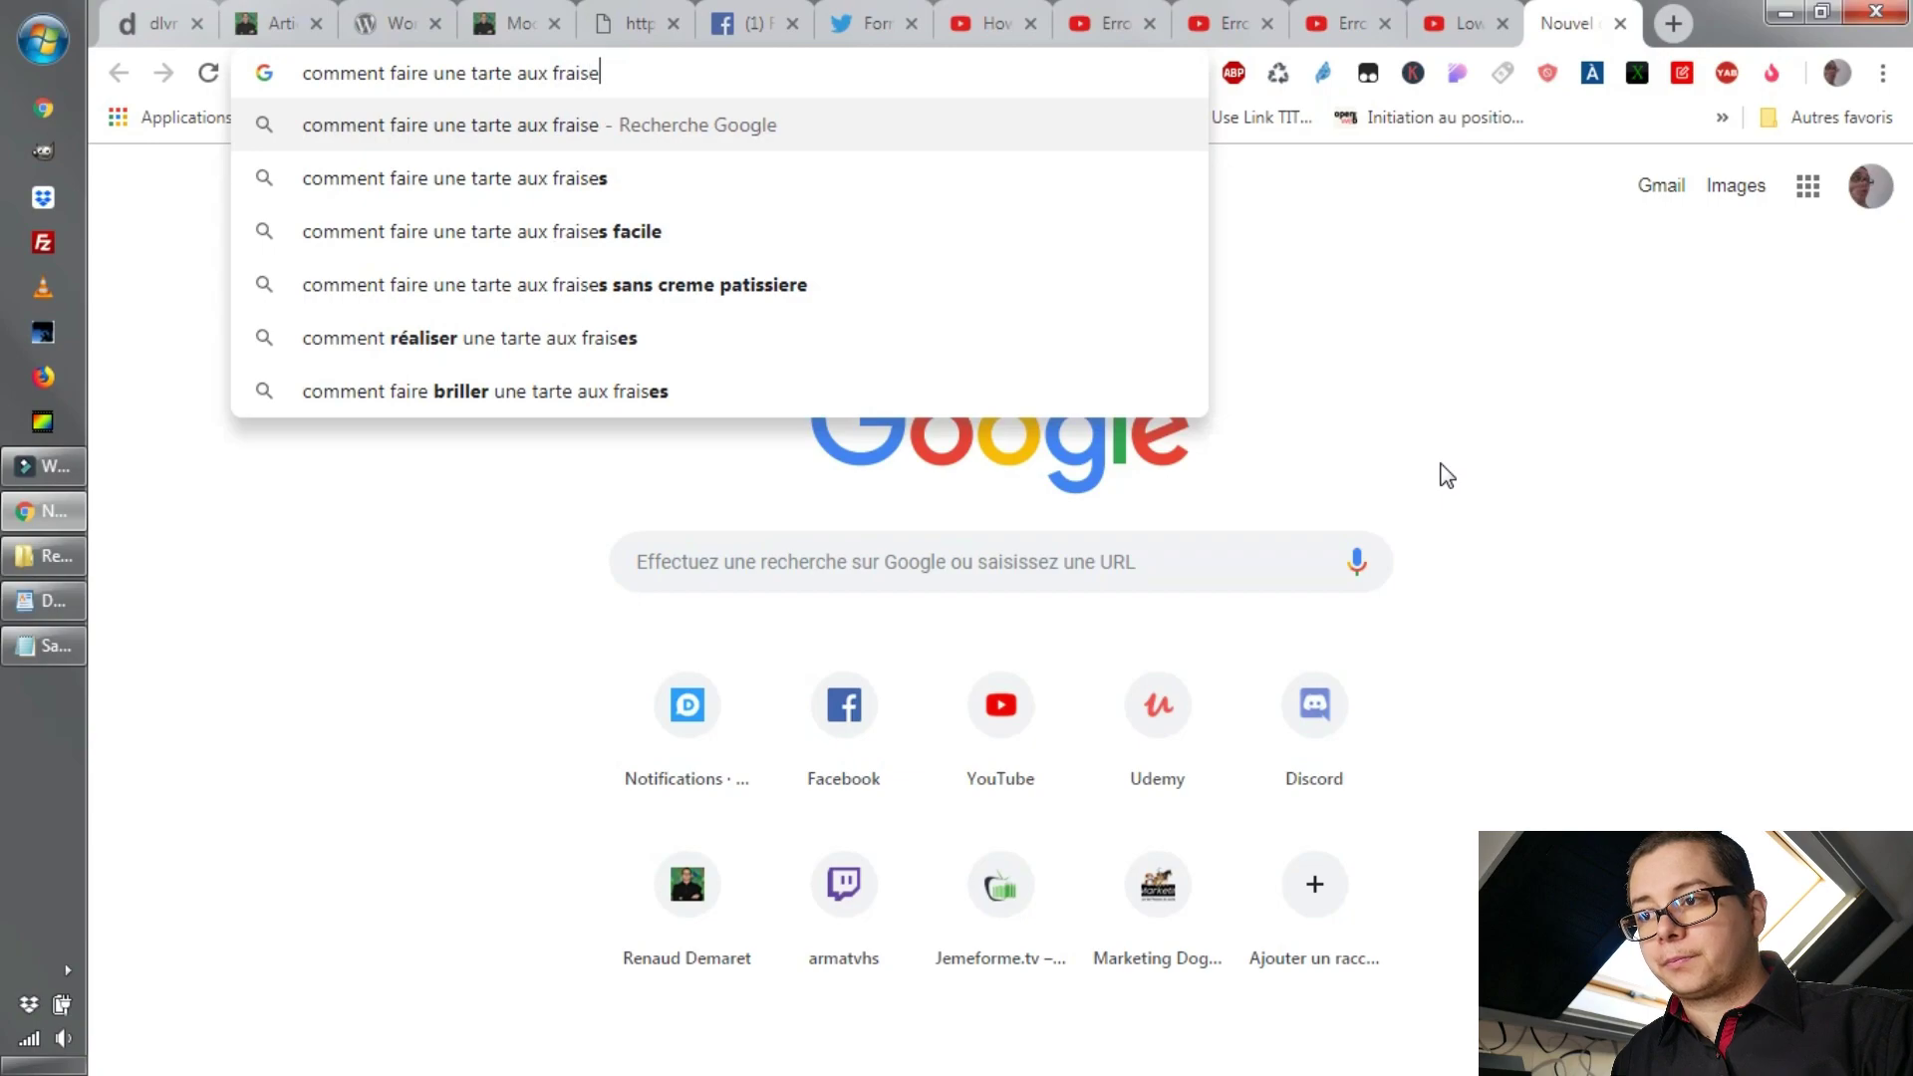
type("s")
key("Return")
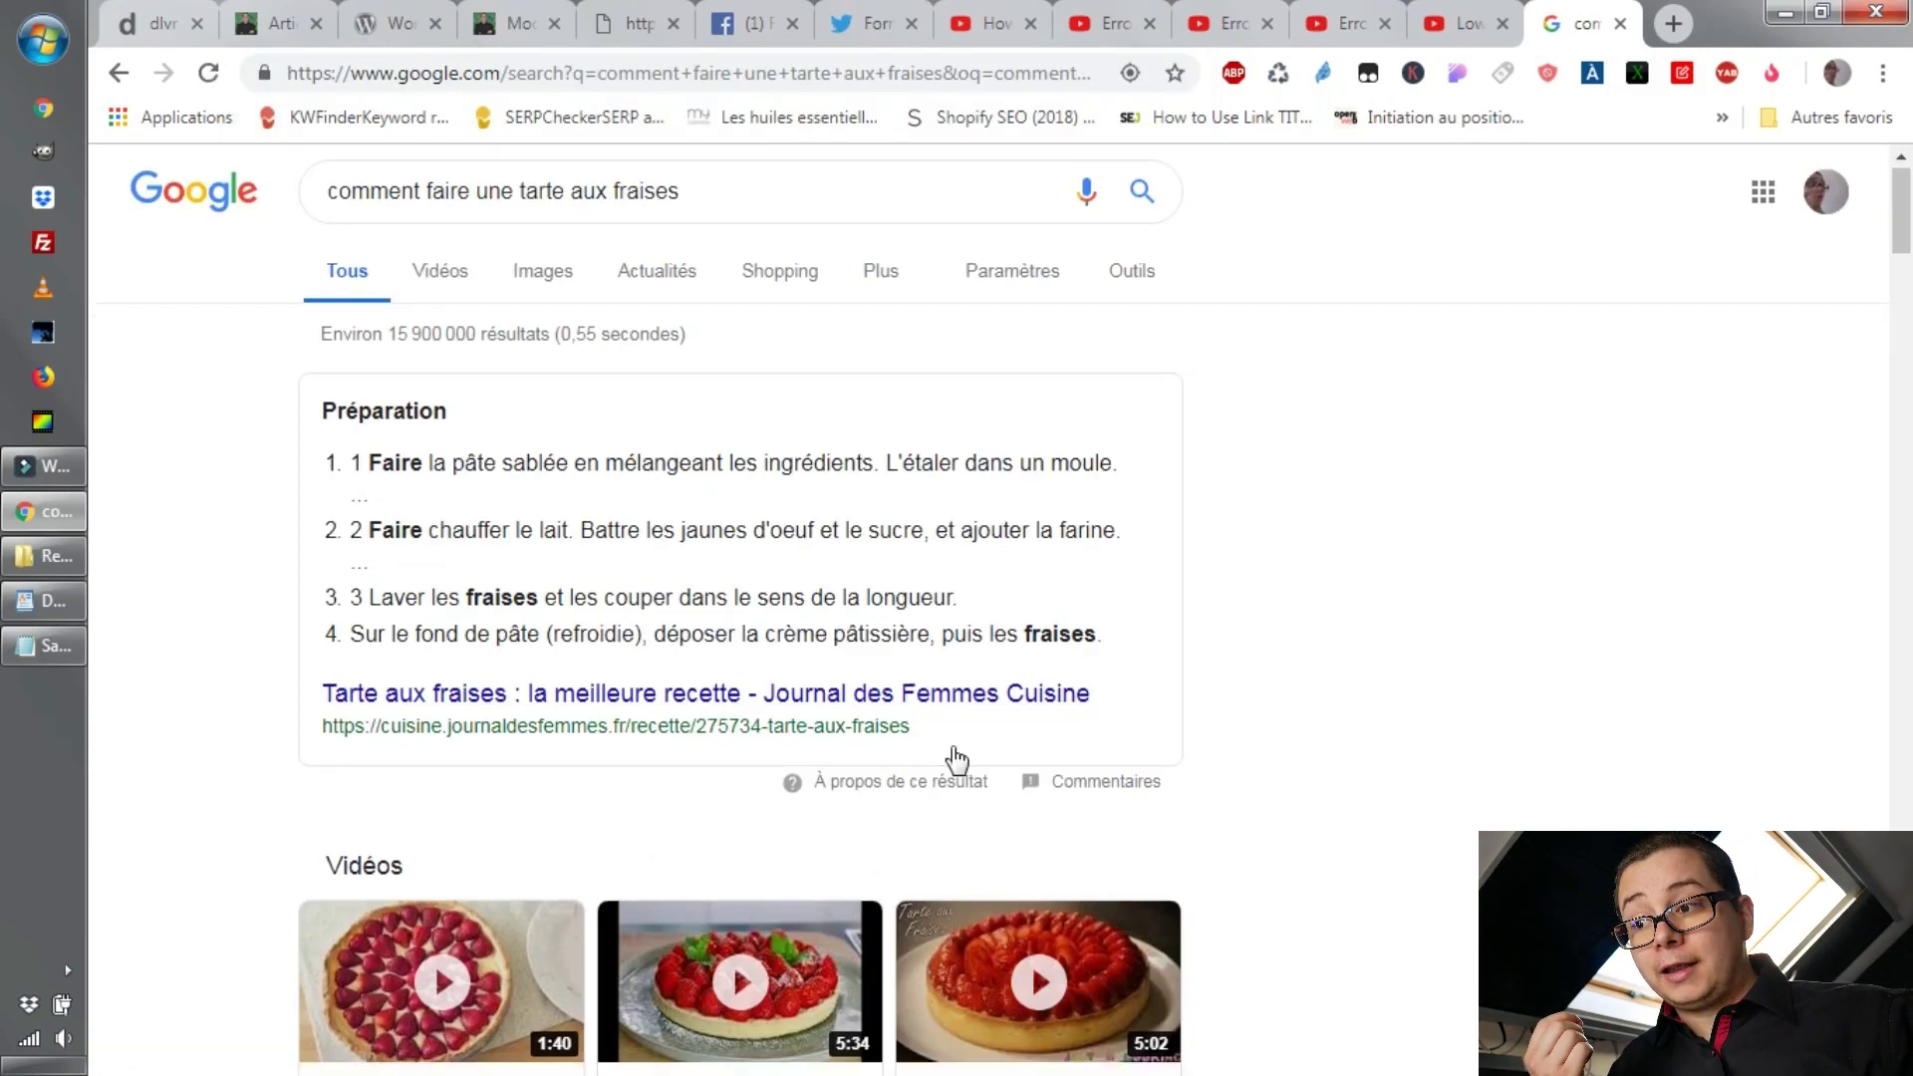
Examine the star ratings, review details and images in the strawberry tart search results, highlighting those of the Marmiton recipe.
scroll(957, 759, "down", 8)
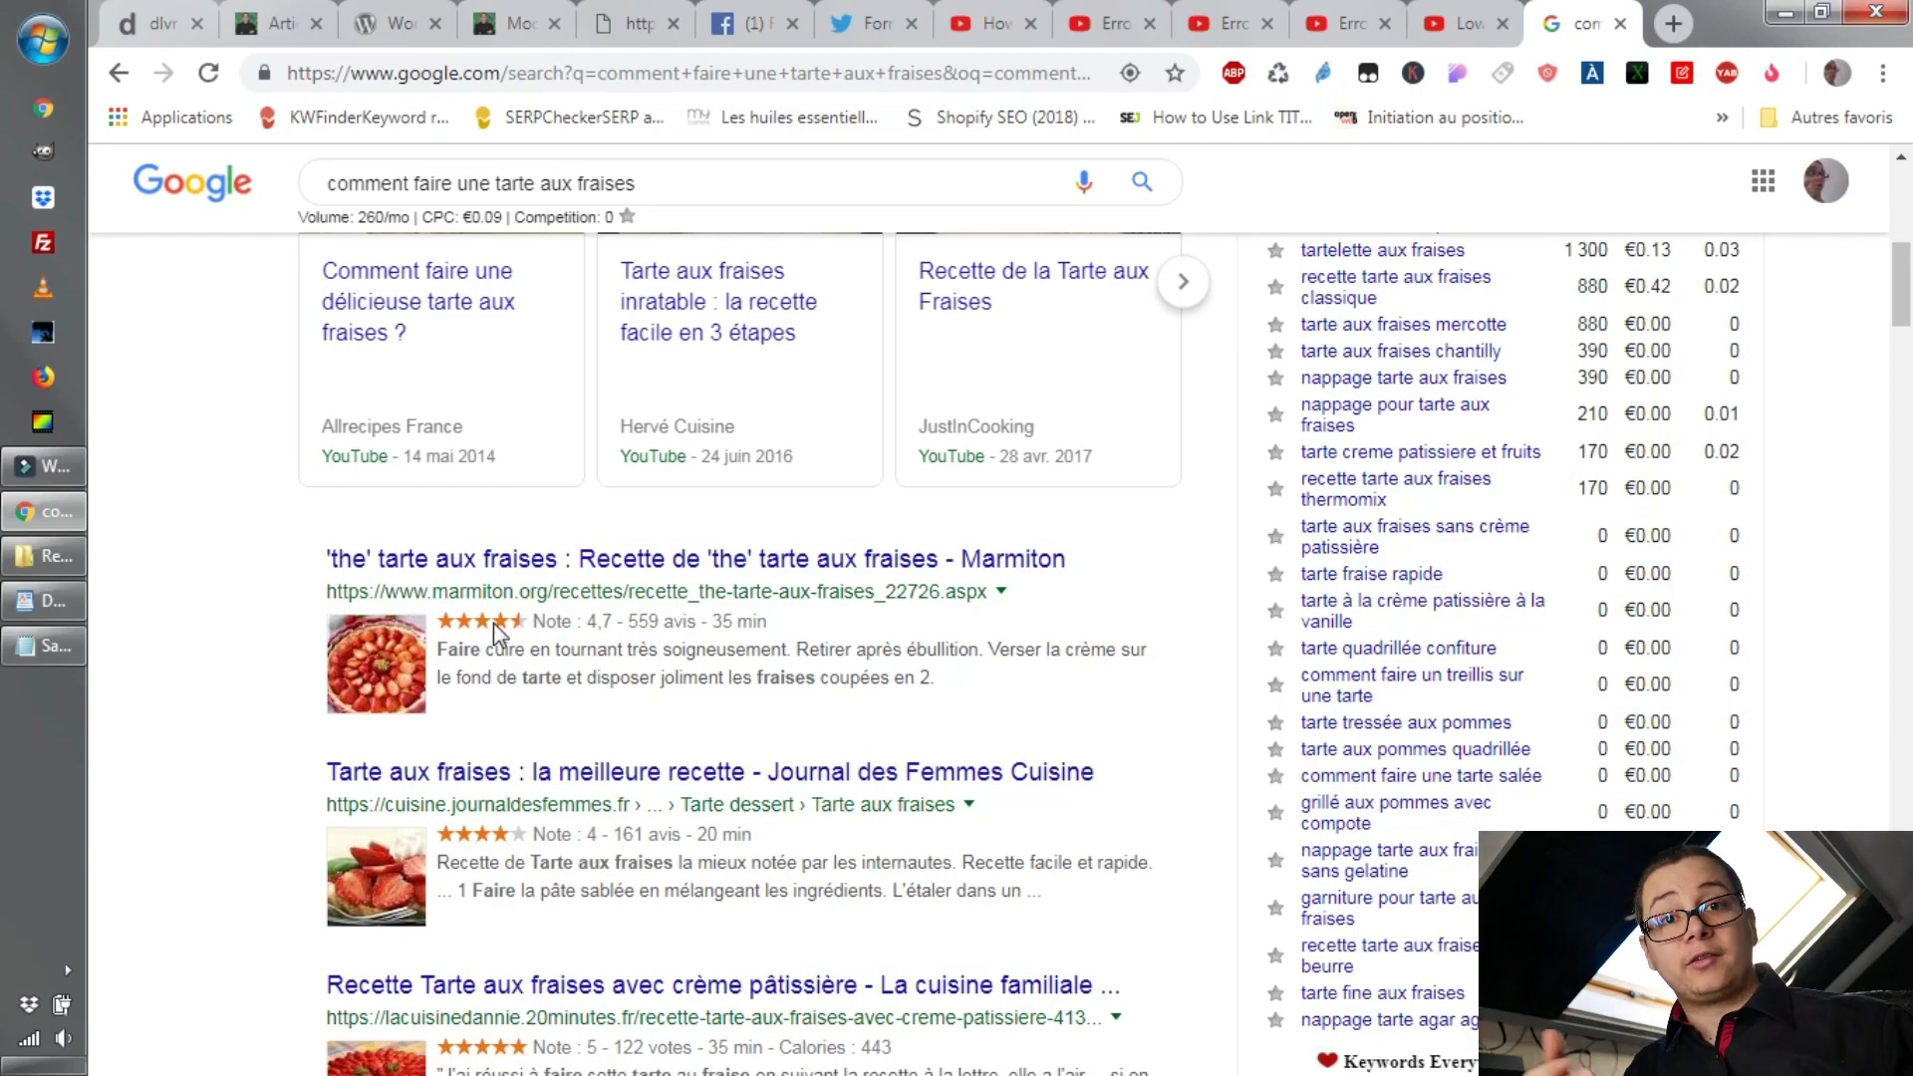
left_click_drag(612, 621, 782, 649)
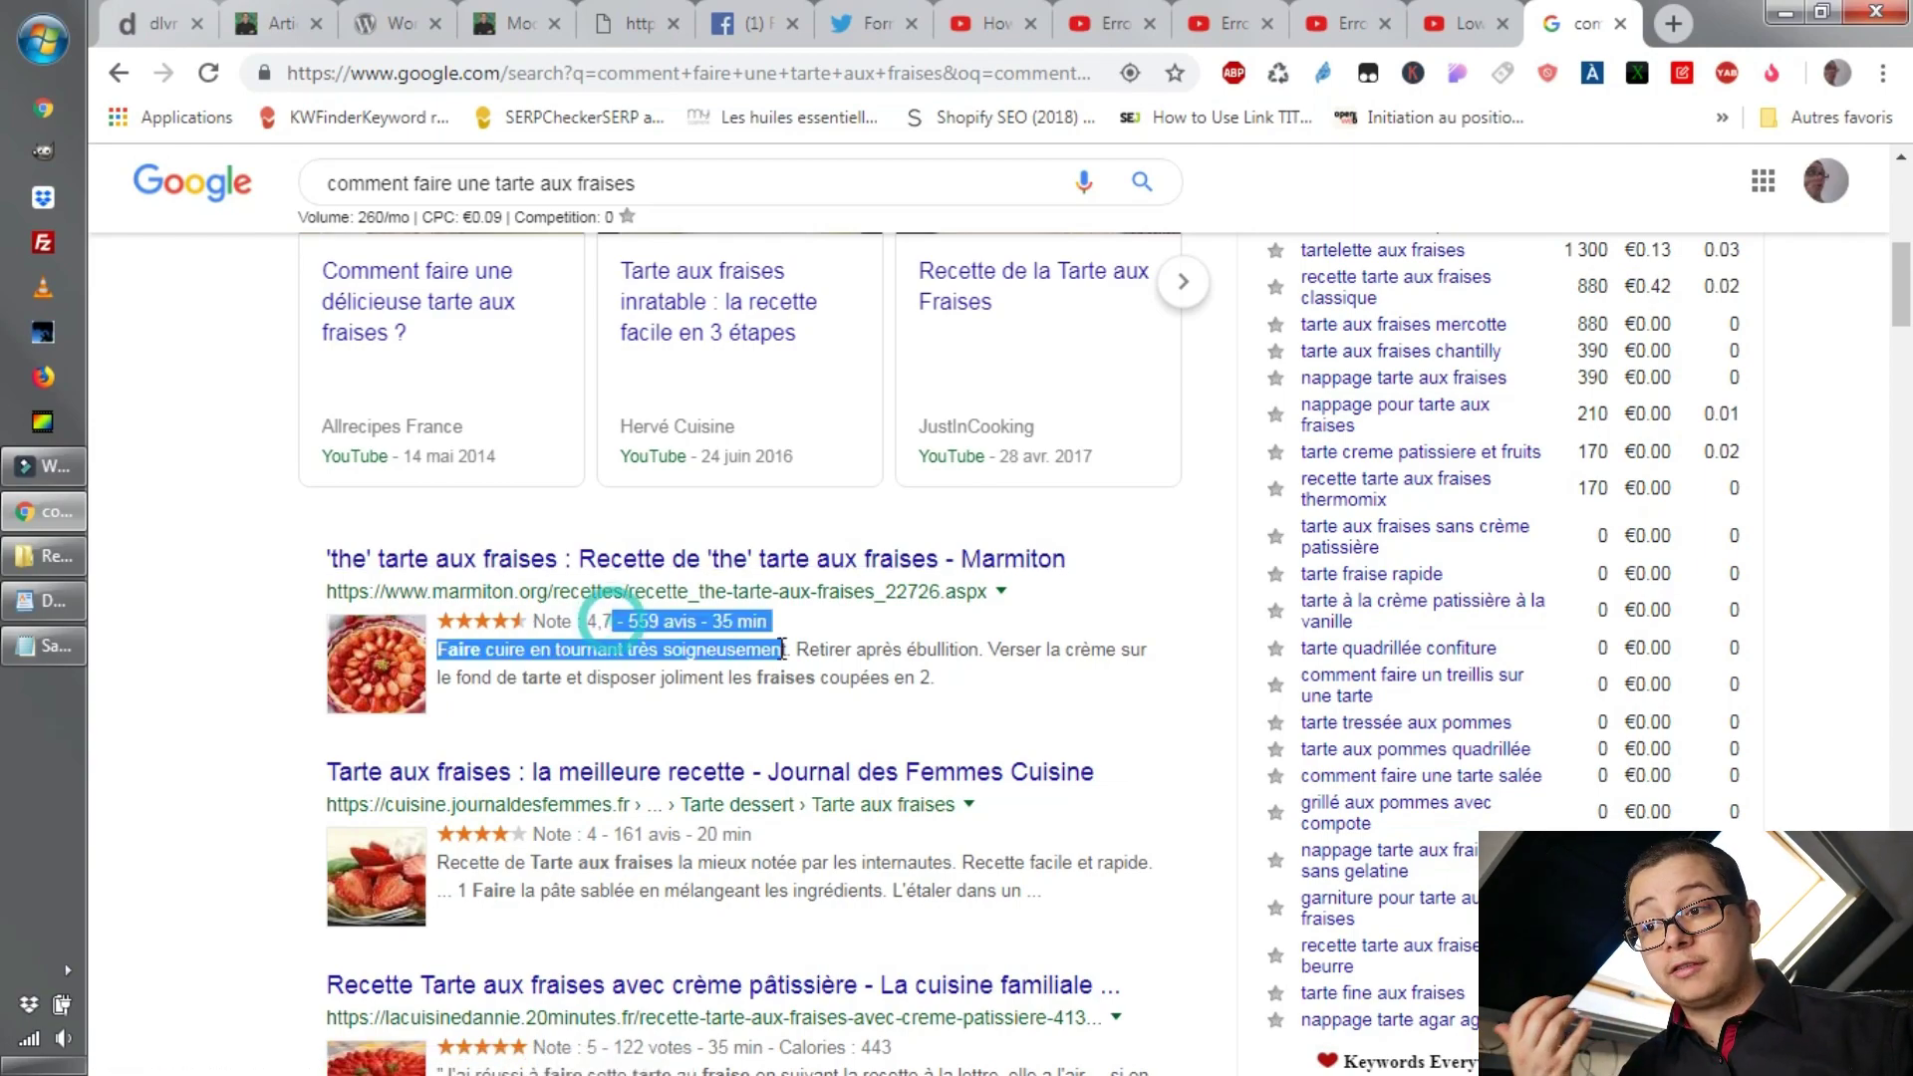
scroll(797, 649, "down", 3)
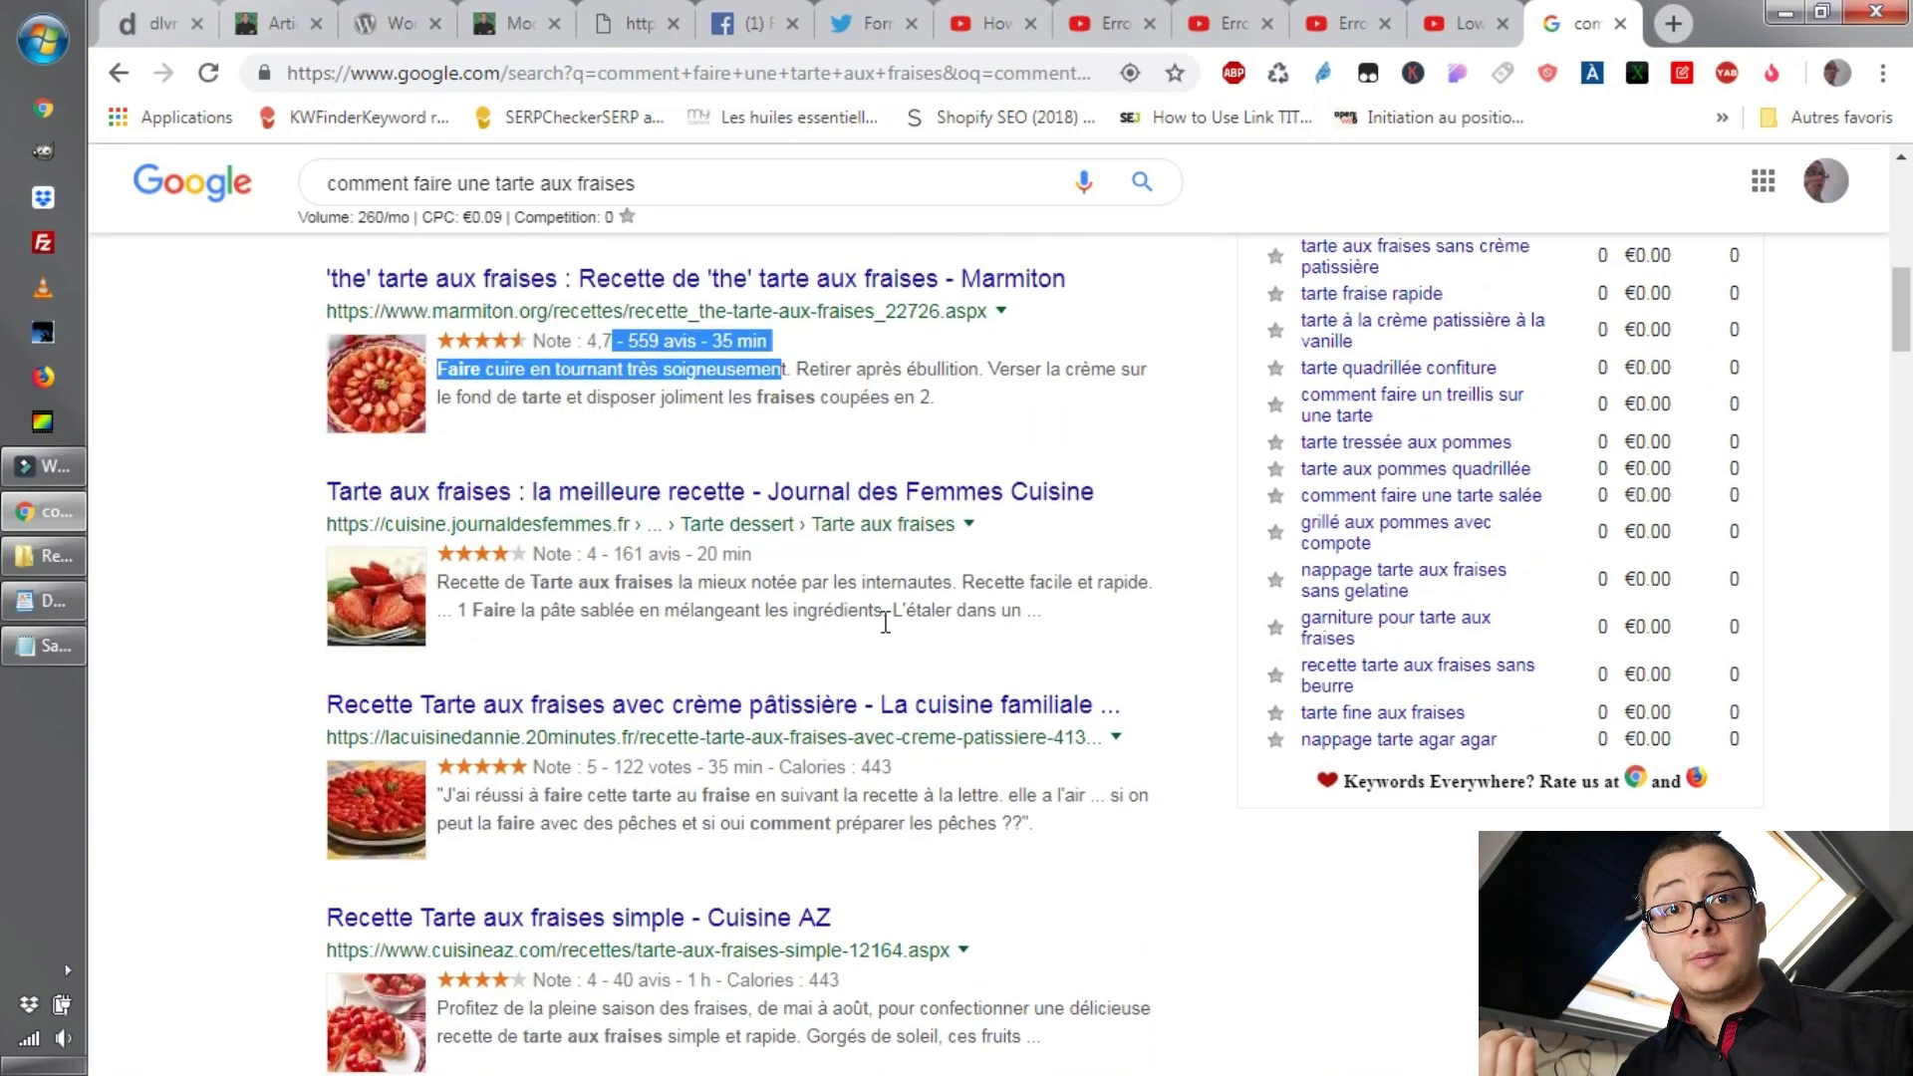
scroll(876, 628, "down", 10)
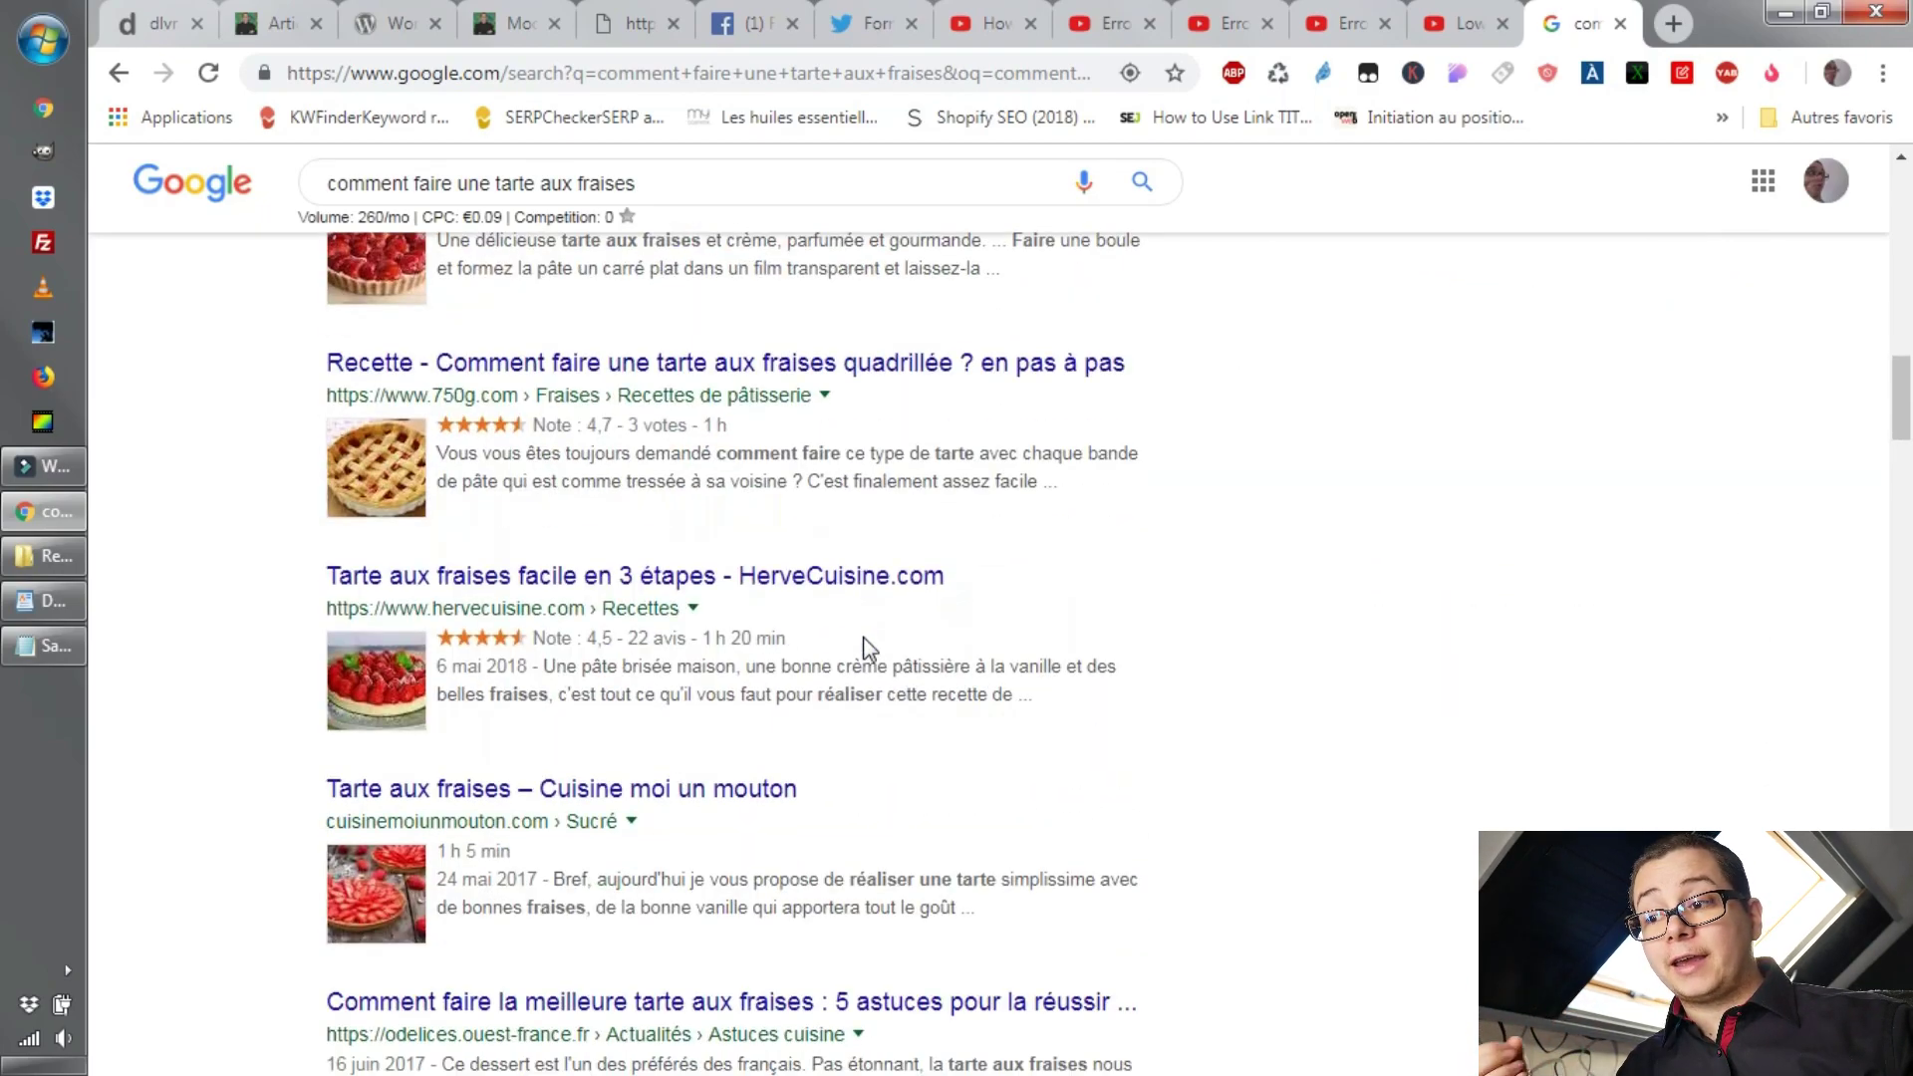
scroll(869, 648, "down", 12)
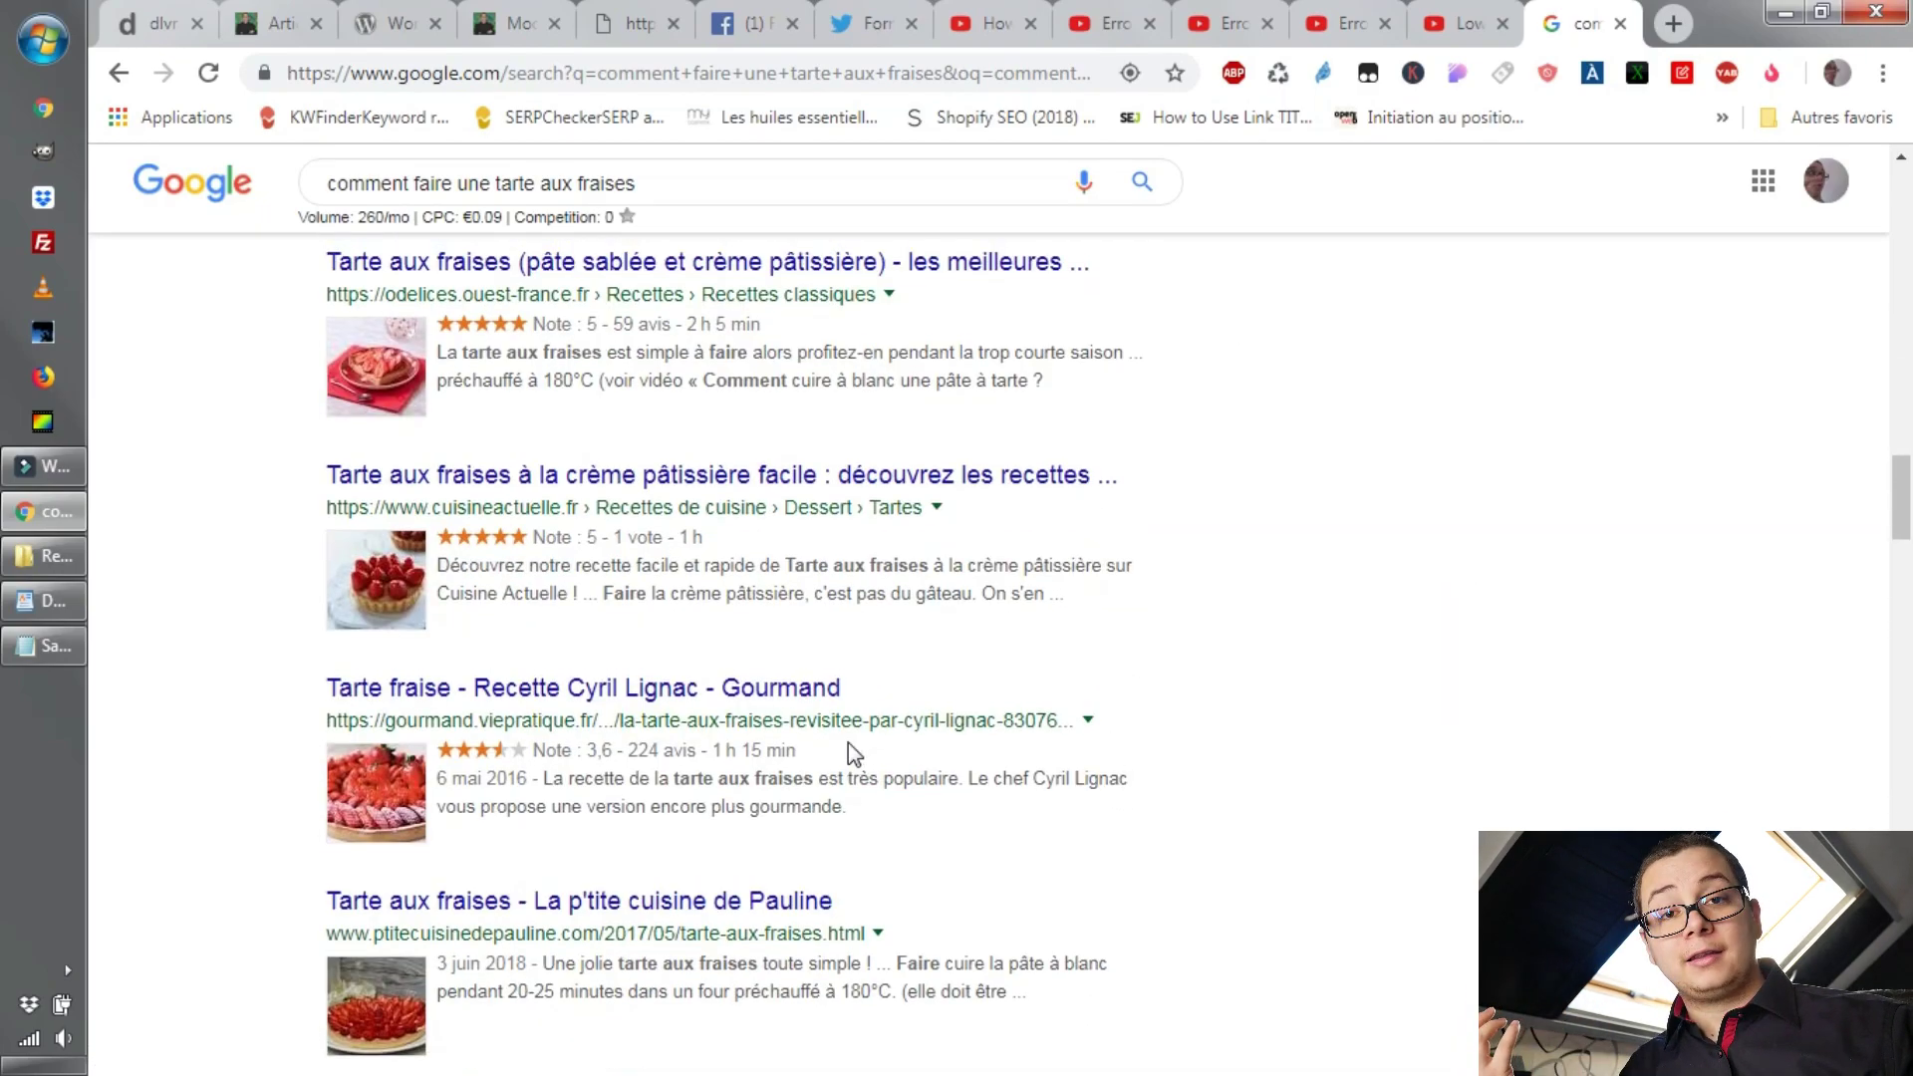
Search Google for "tony robbin" and examine the results and the person's information panel.
scroll(847, 743, "up", 20)
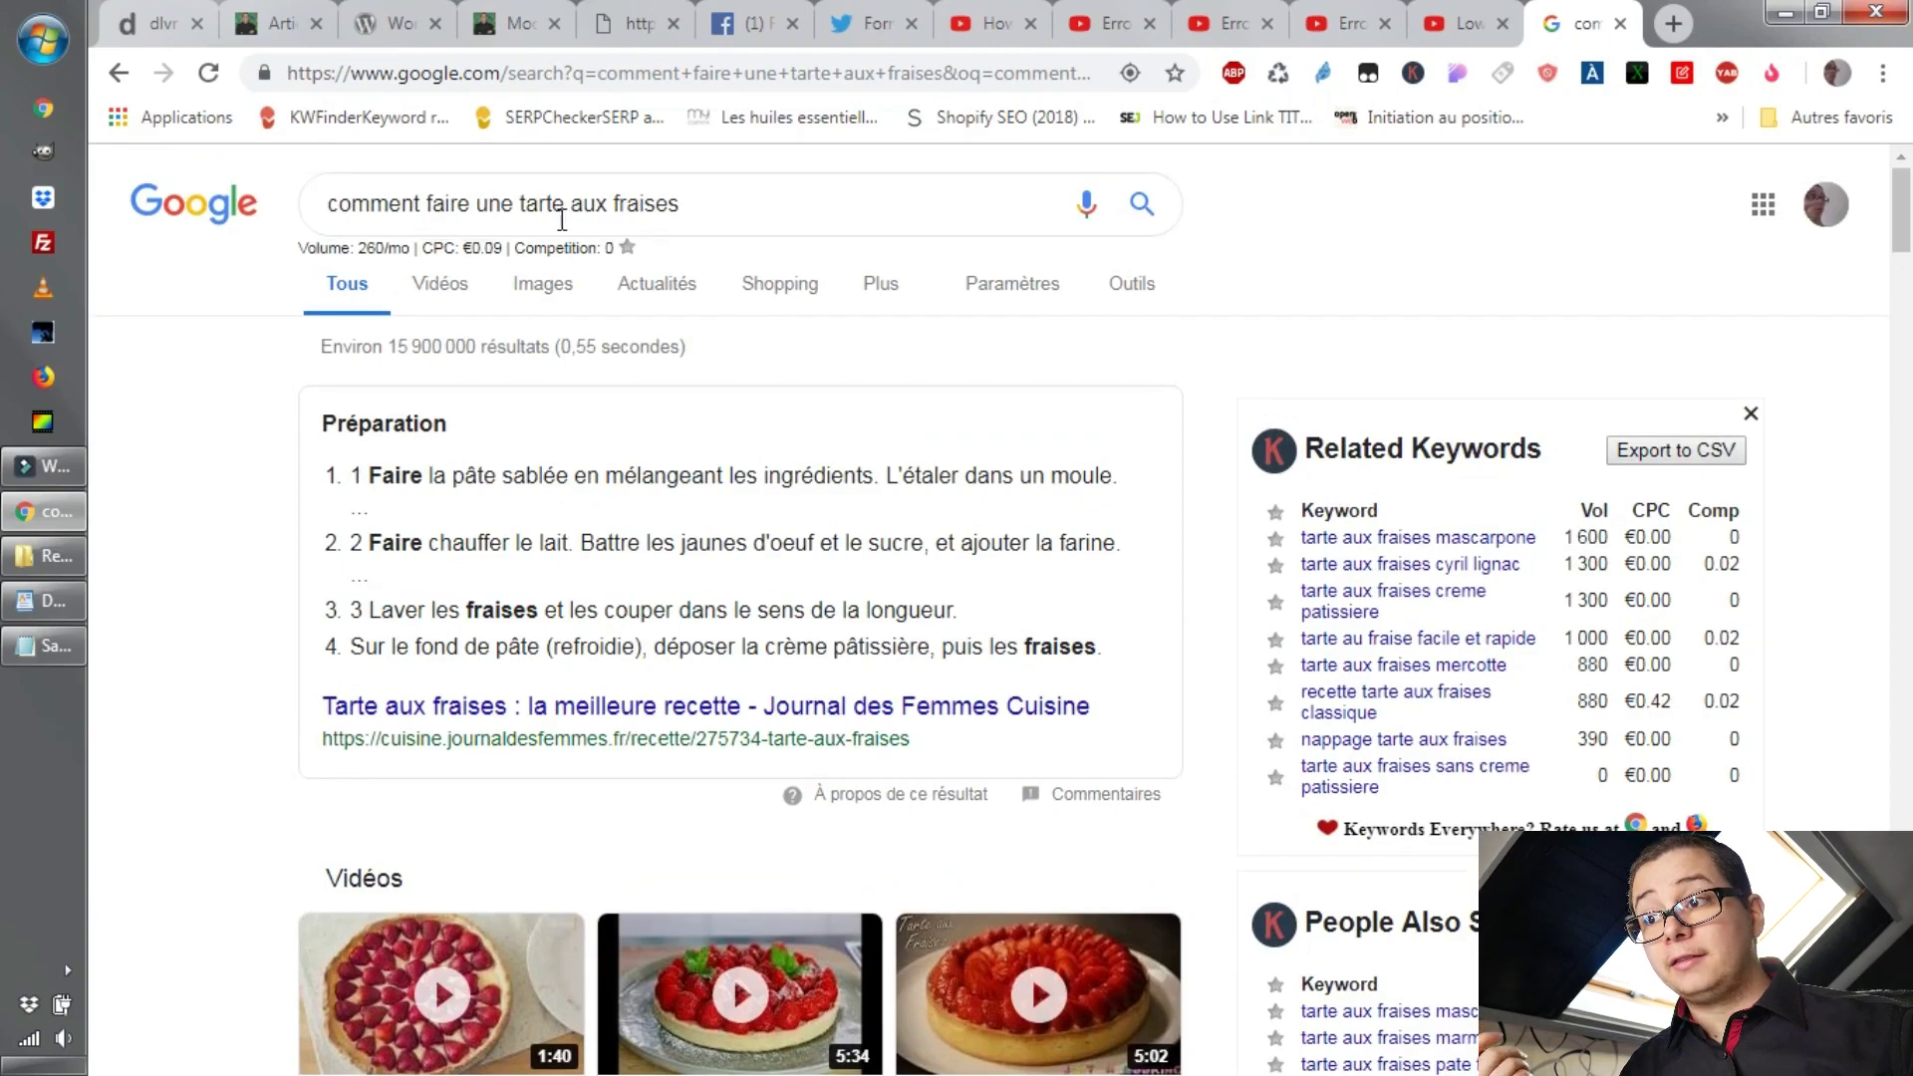
left_click(696, 204)
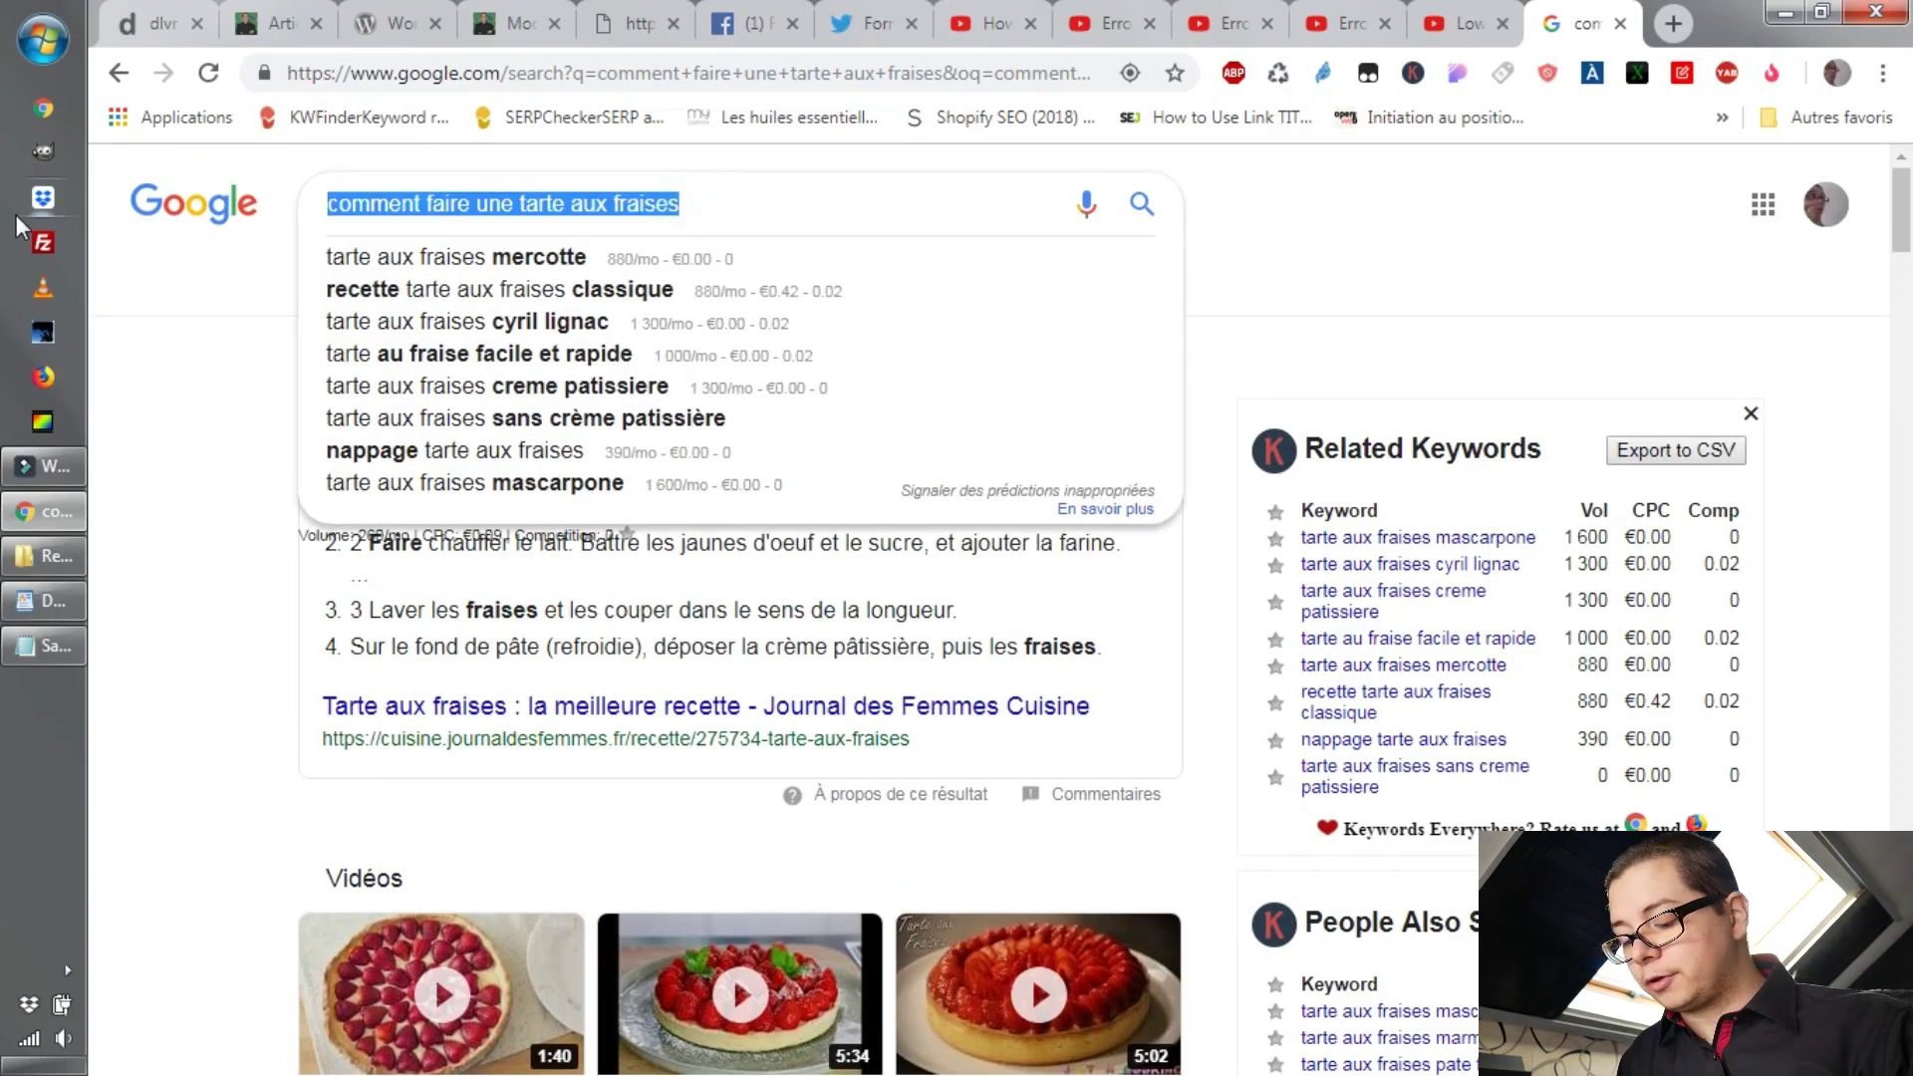
type("tony ro")
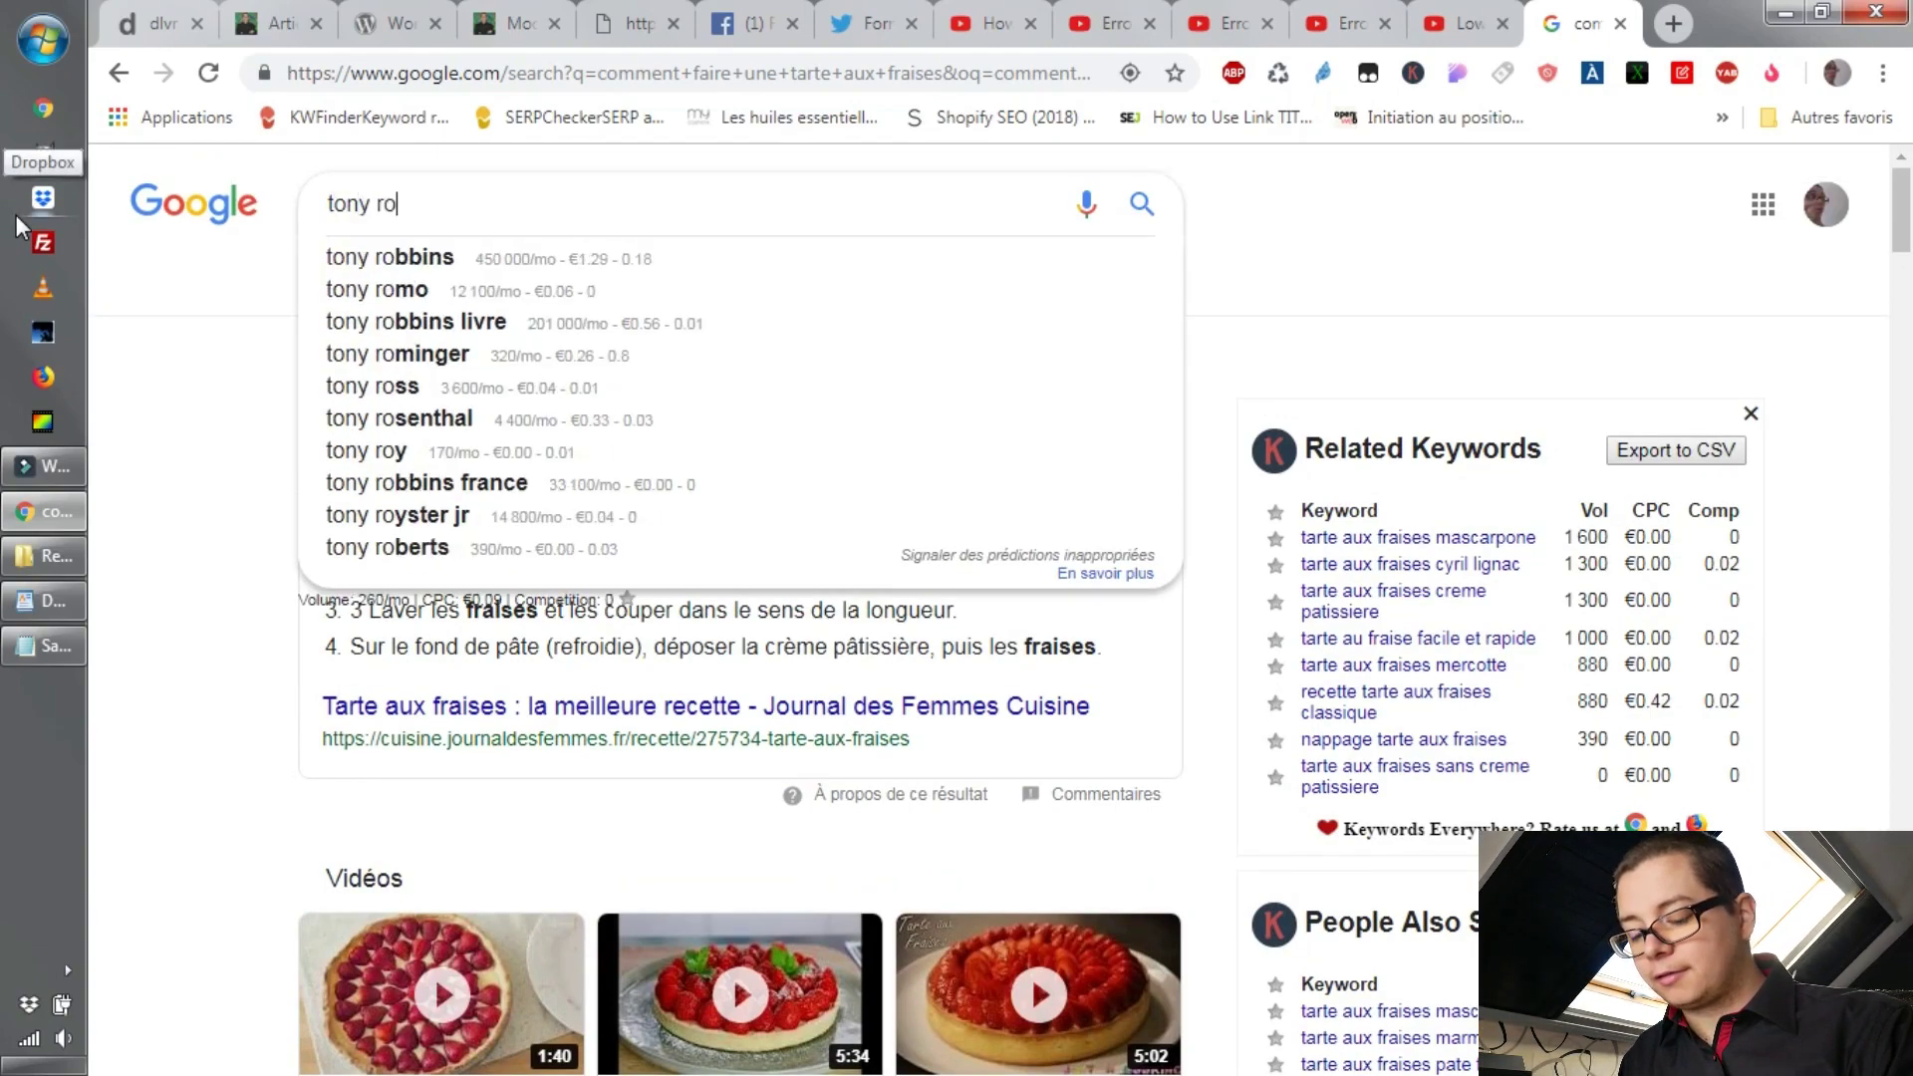
type("bbin")
key("Return")
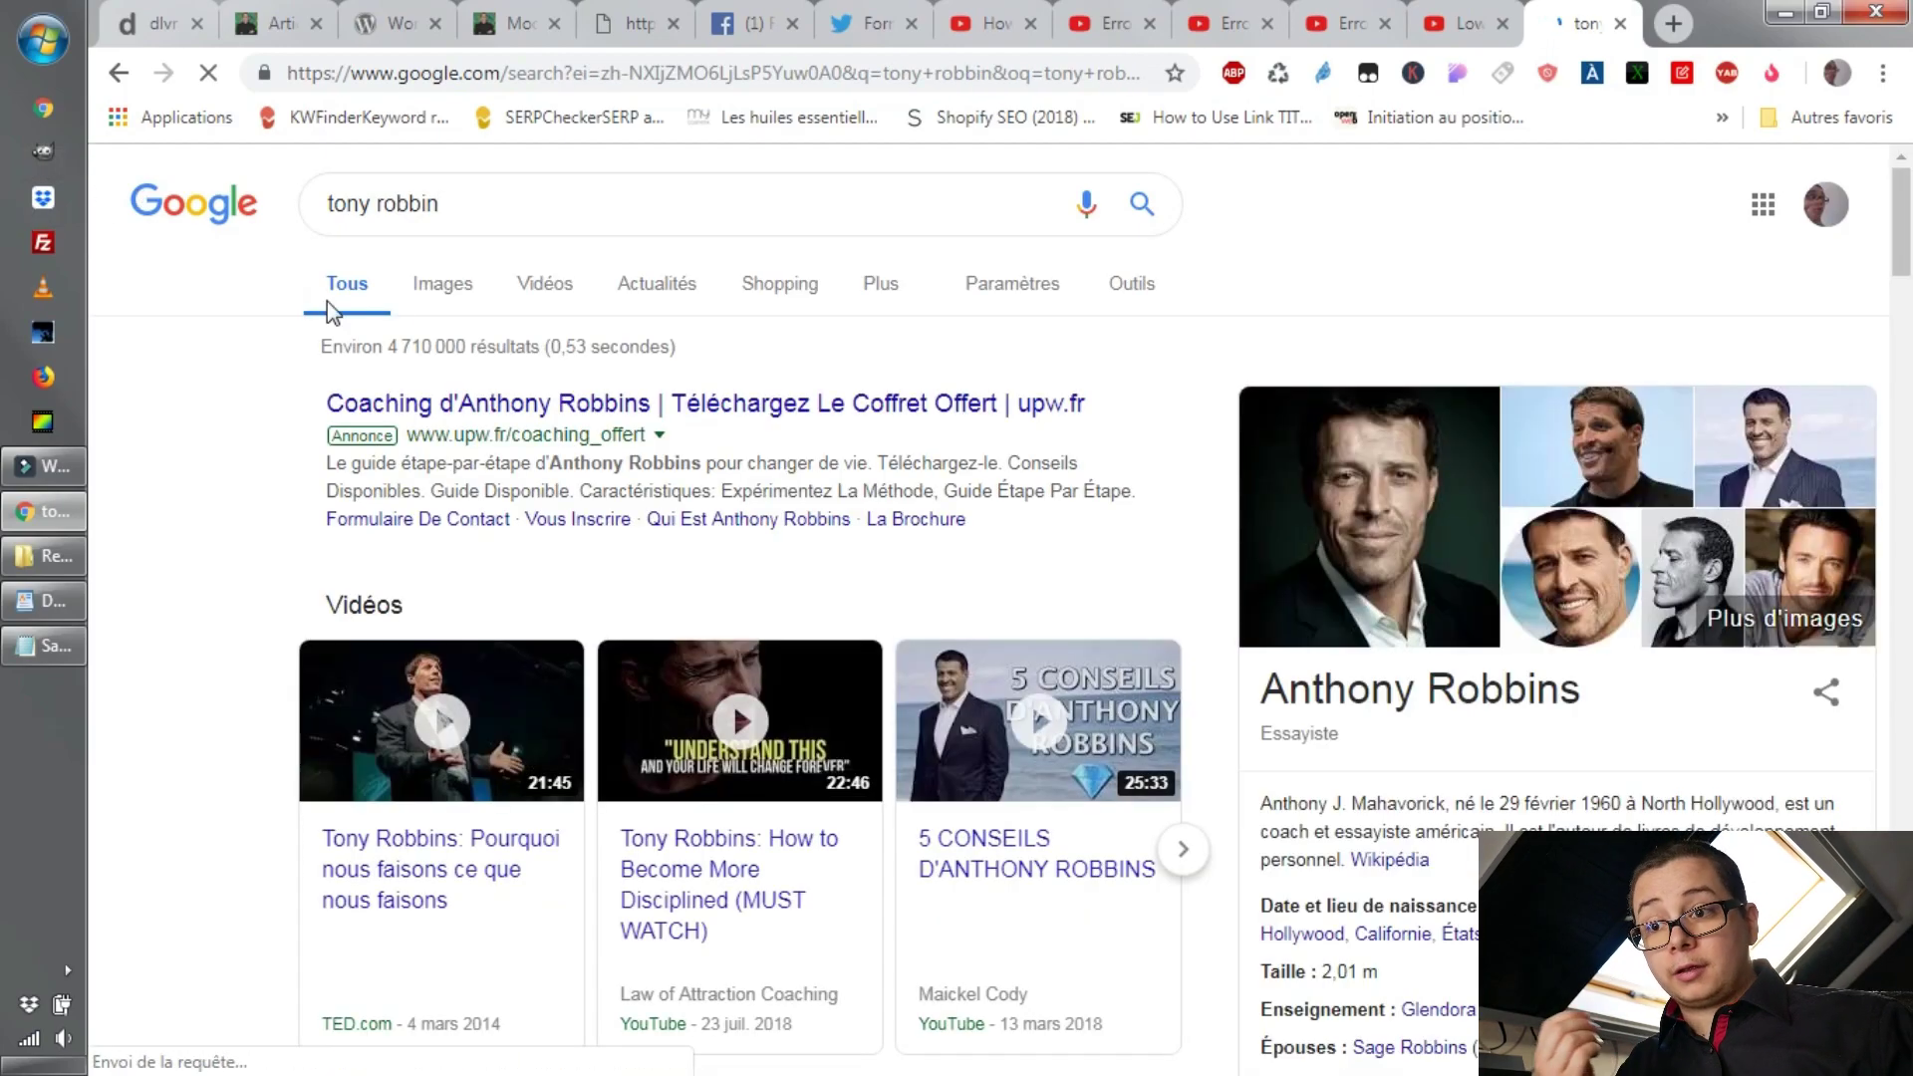
scroll(1519, 713, "down", 6)
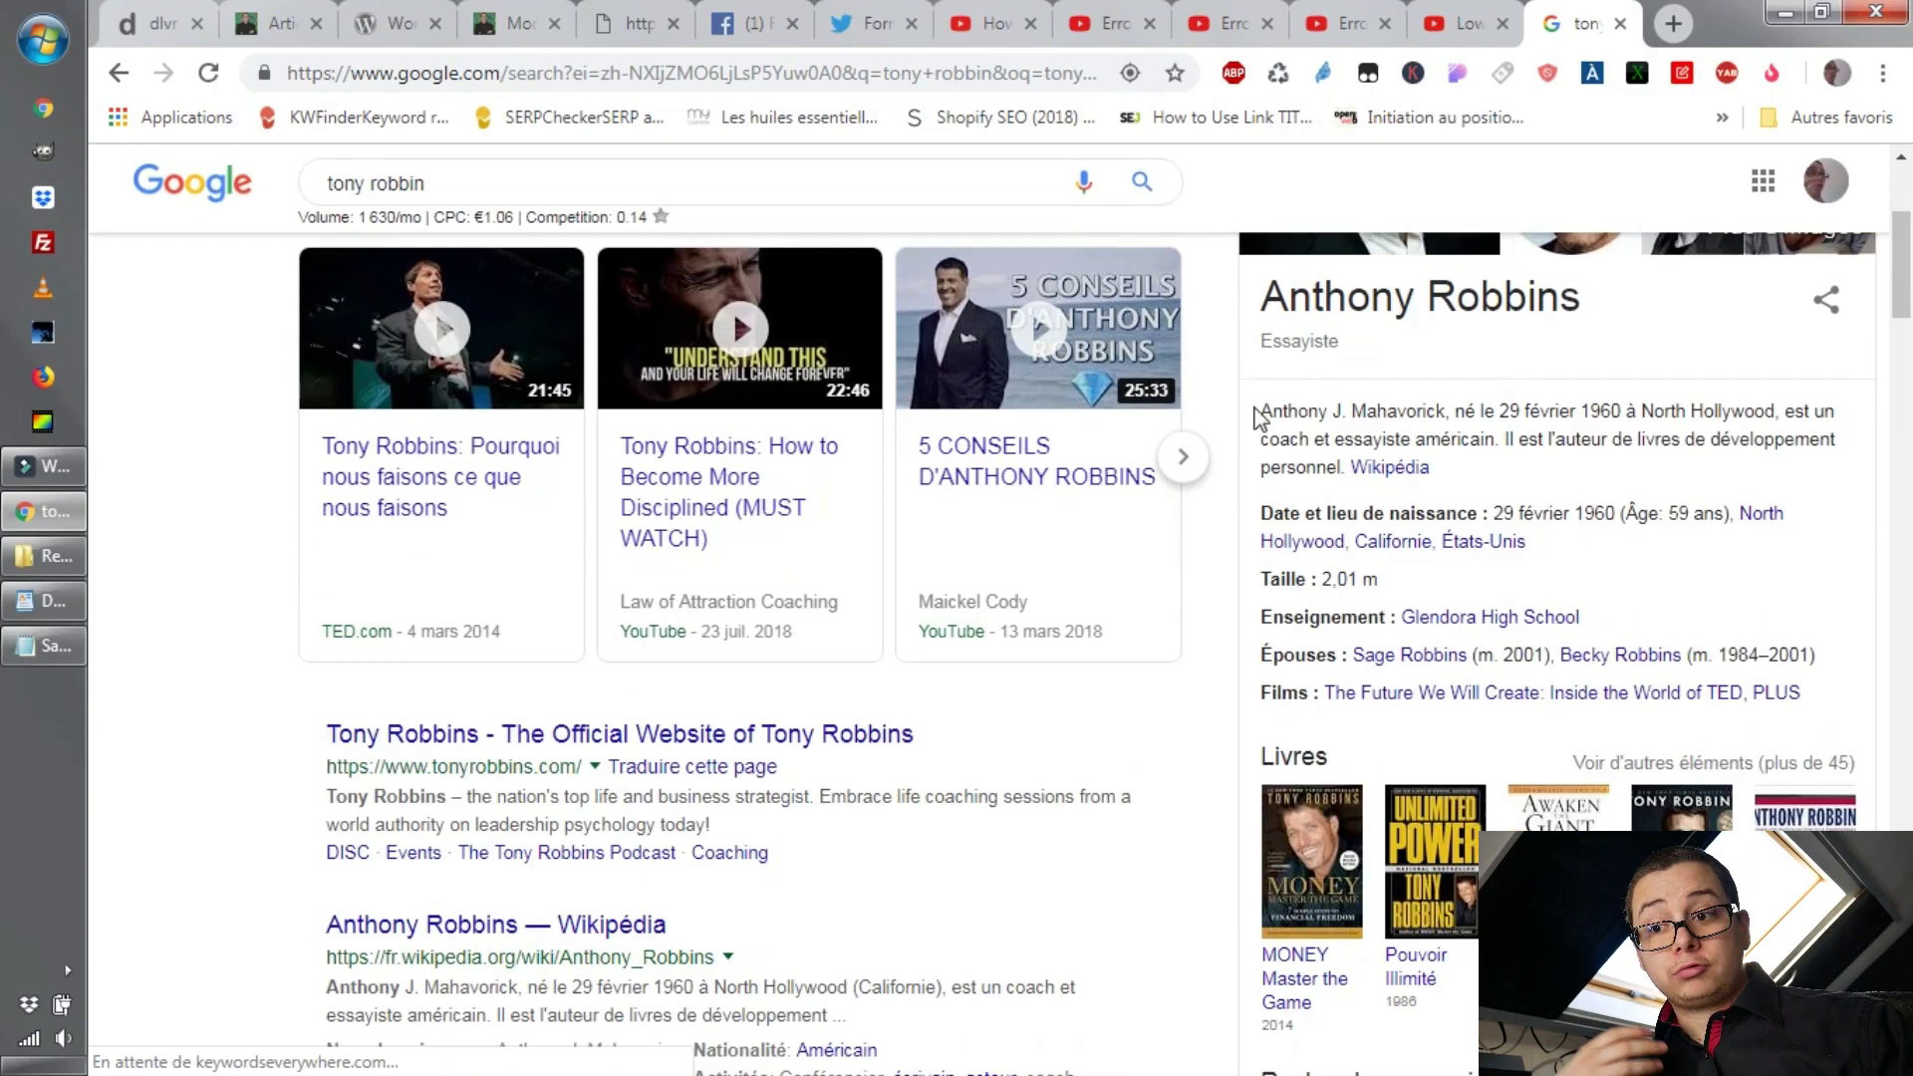
scroll(1403, 633, "down", 2)
scroll(1102, 691, "up", 8)
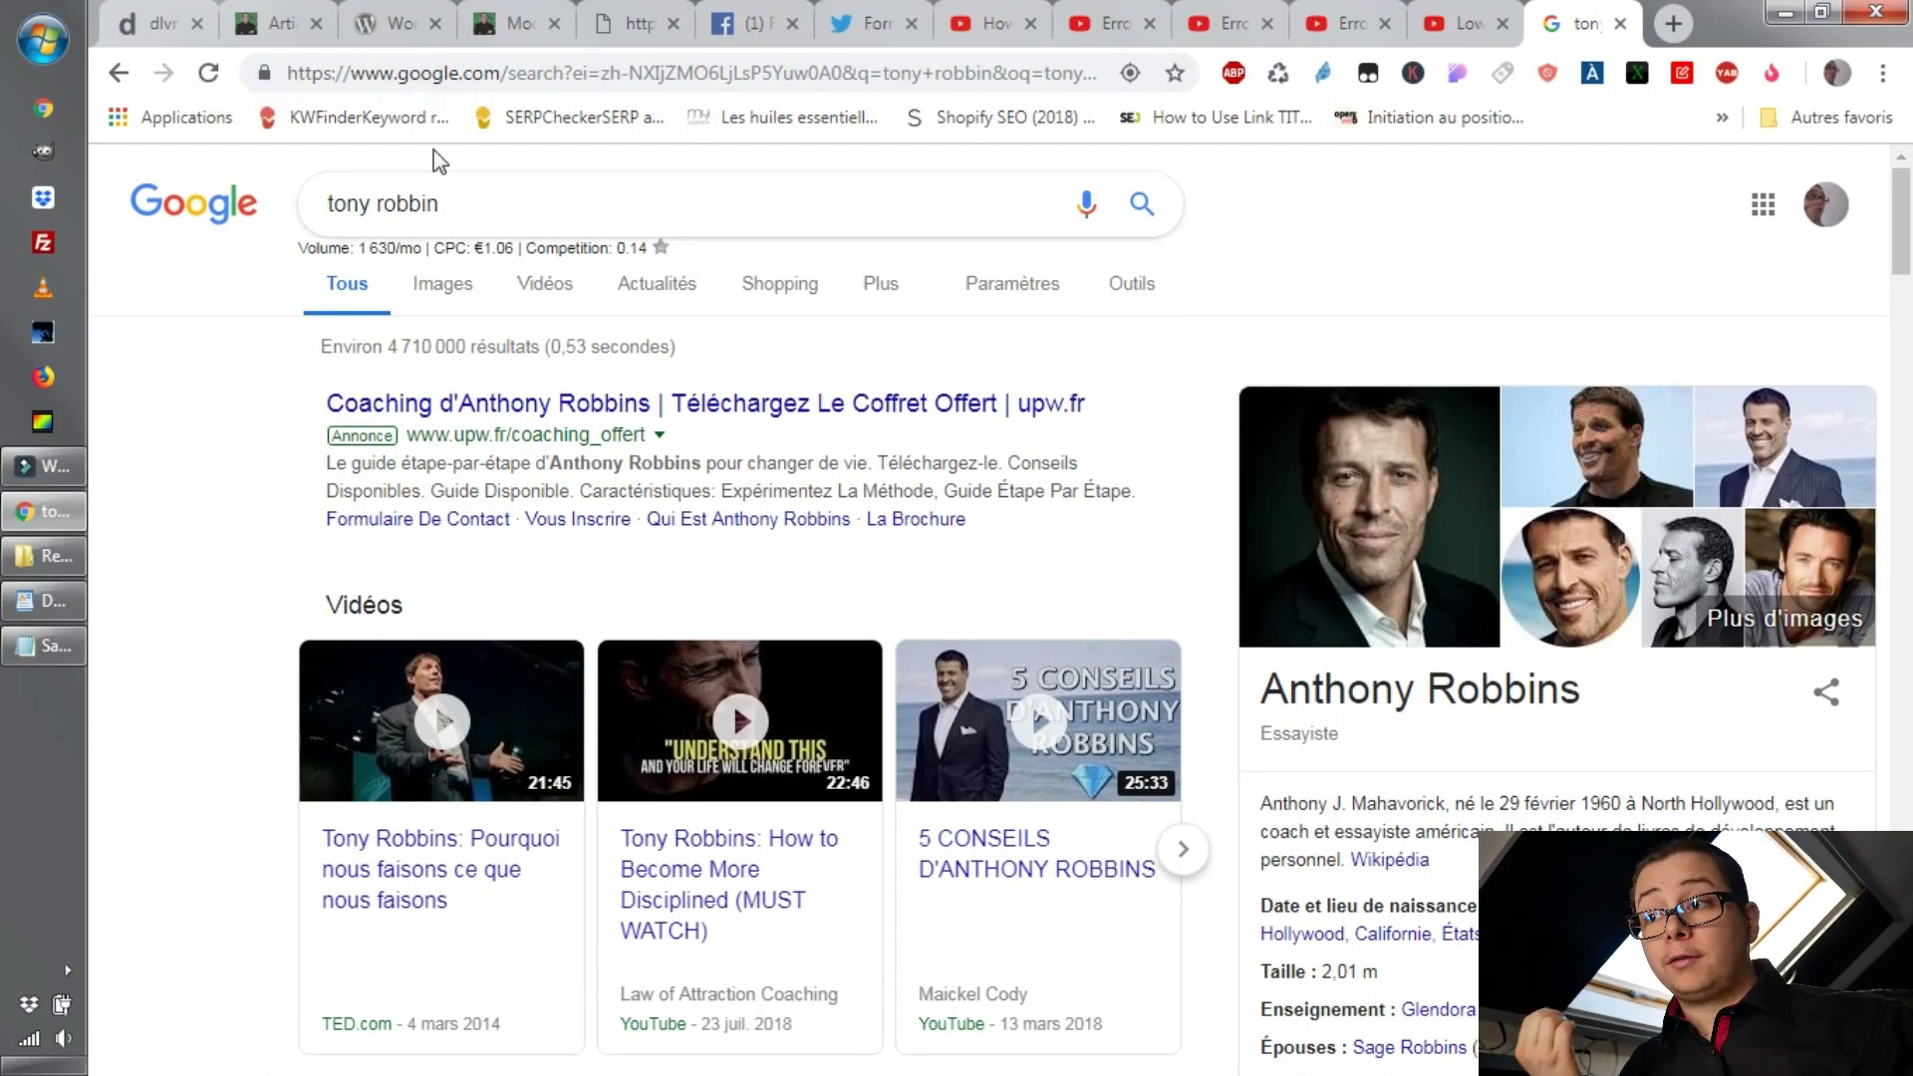
Return to the Dlvrit article being edited and open the Rich Snippet settings of its Rank Math SEO box.
left_click(508, 24)
scroll(1098, 605, "down", 1)
scroll(1098, 605, "down", 1)
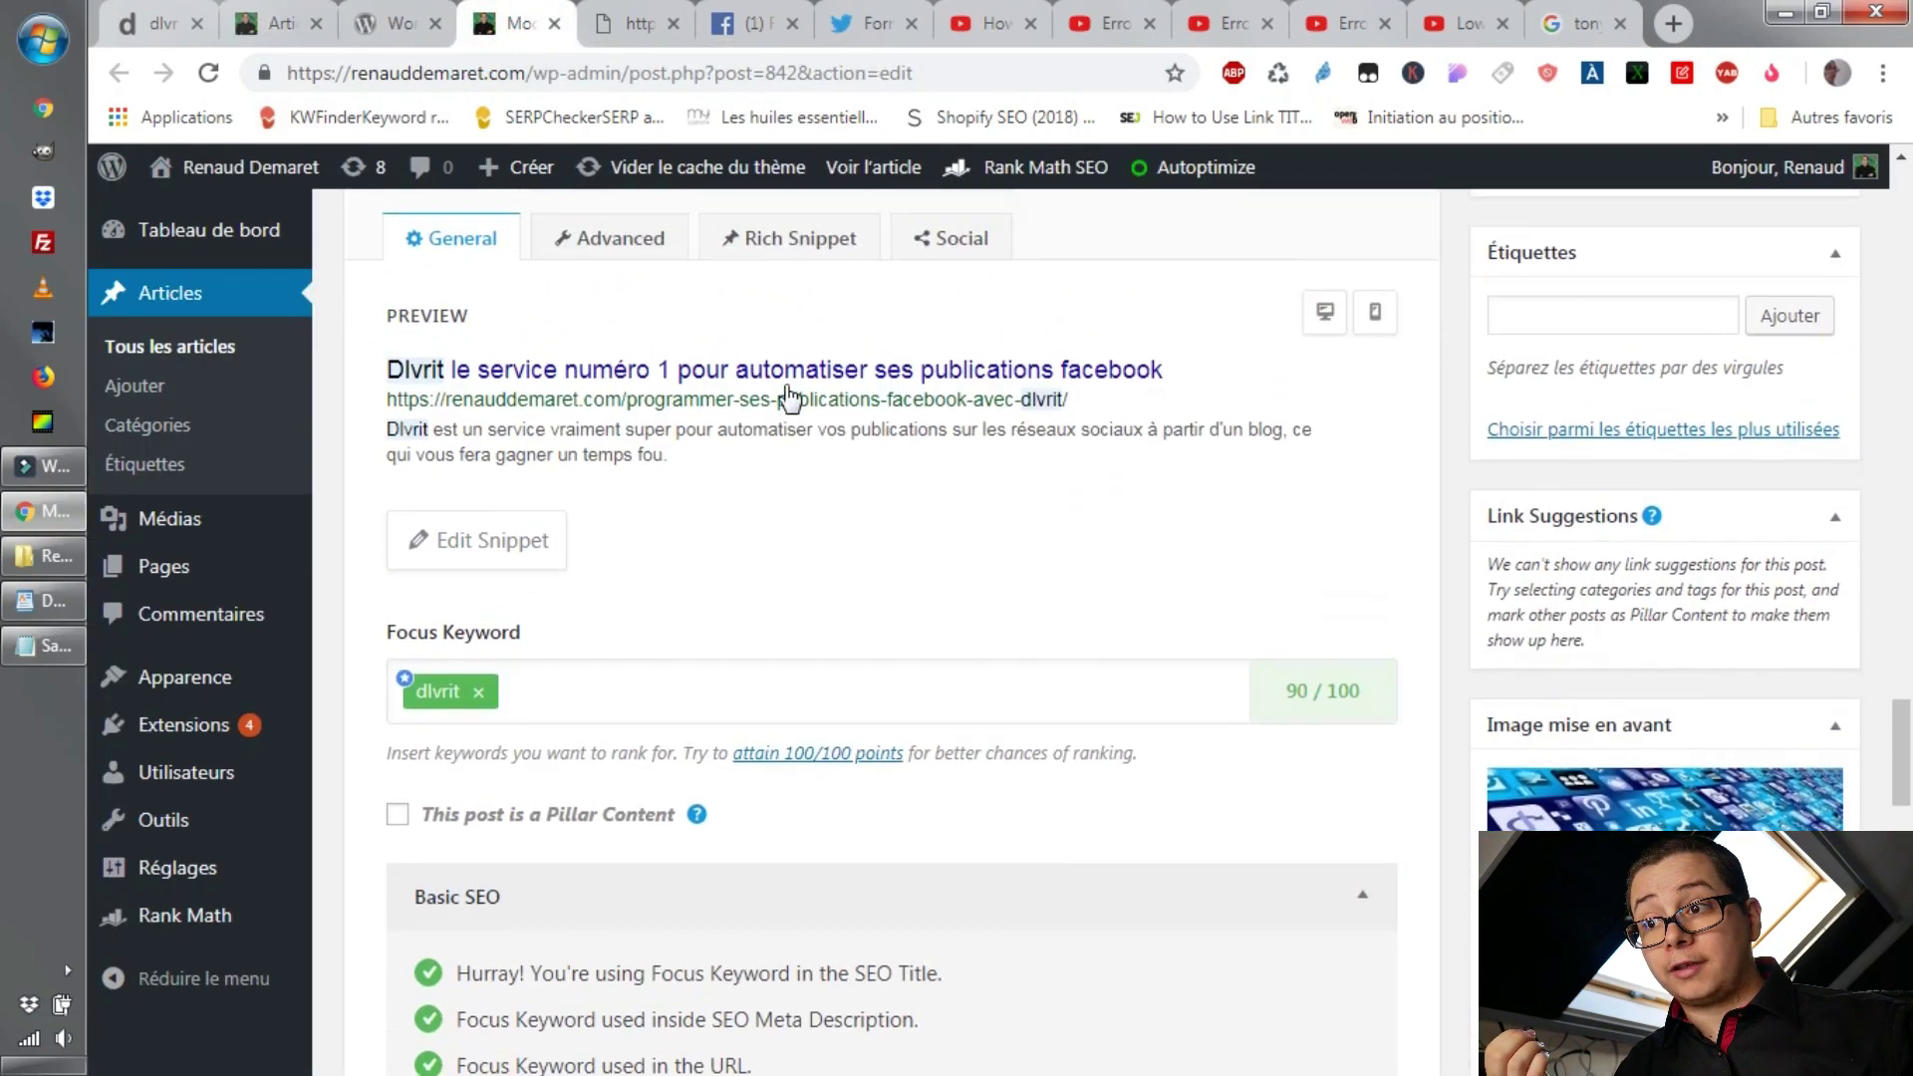
left_click(777, 251)
Set the rich snippet type to Course and examine the Course Provider and Course Provider URL fields.
left_click(720, 335)
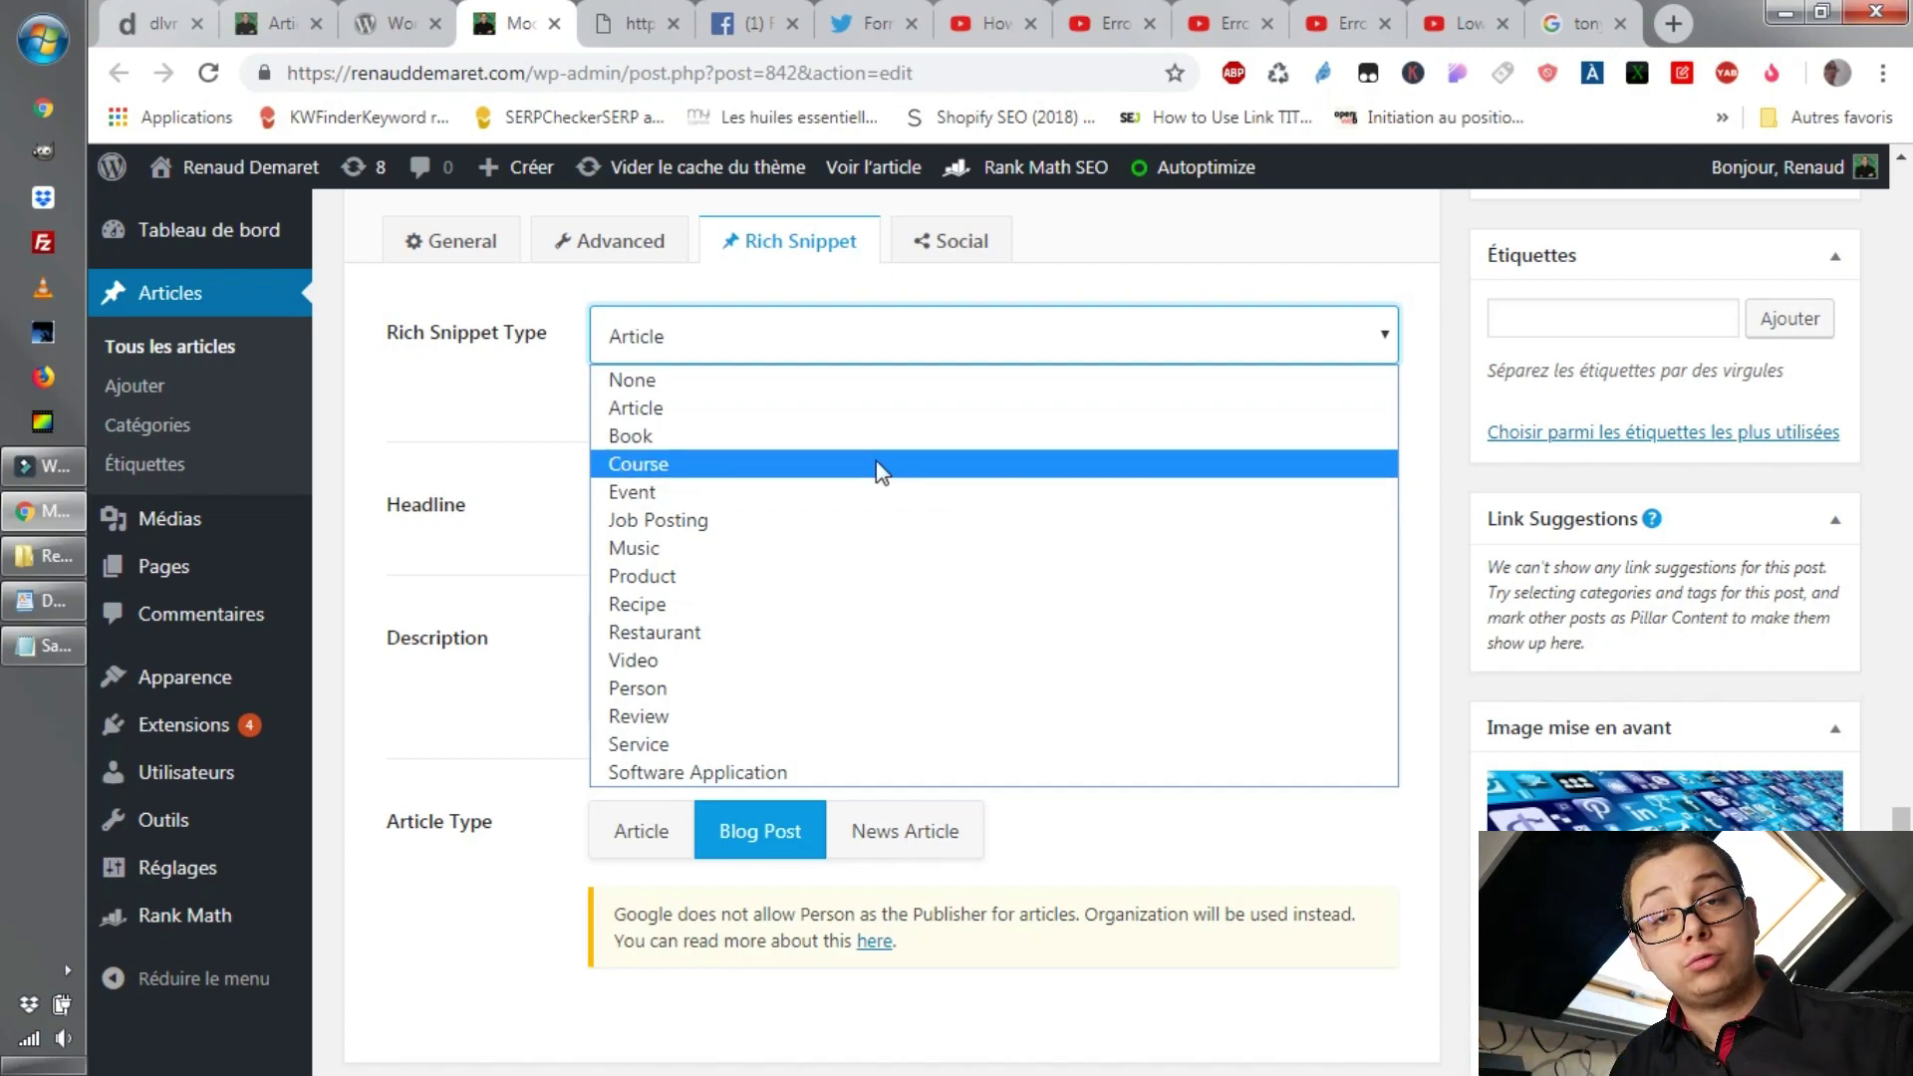
left_click(875, 464)
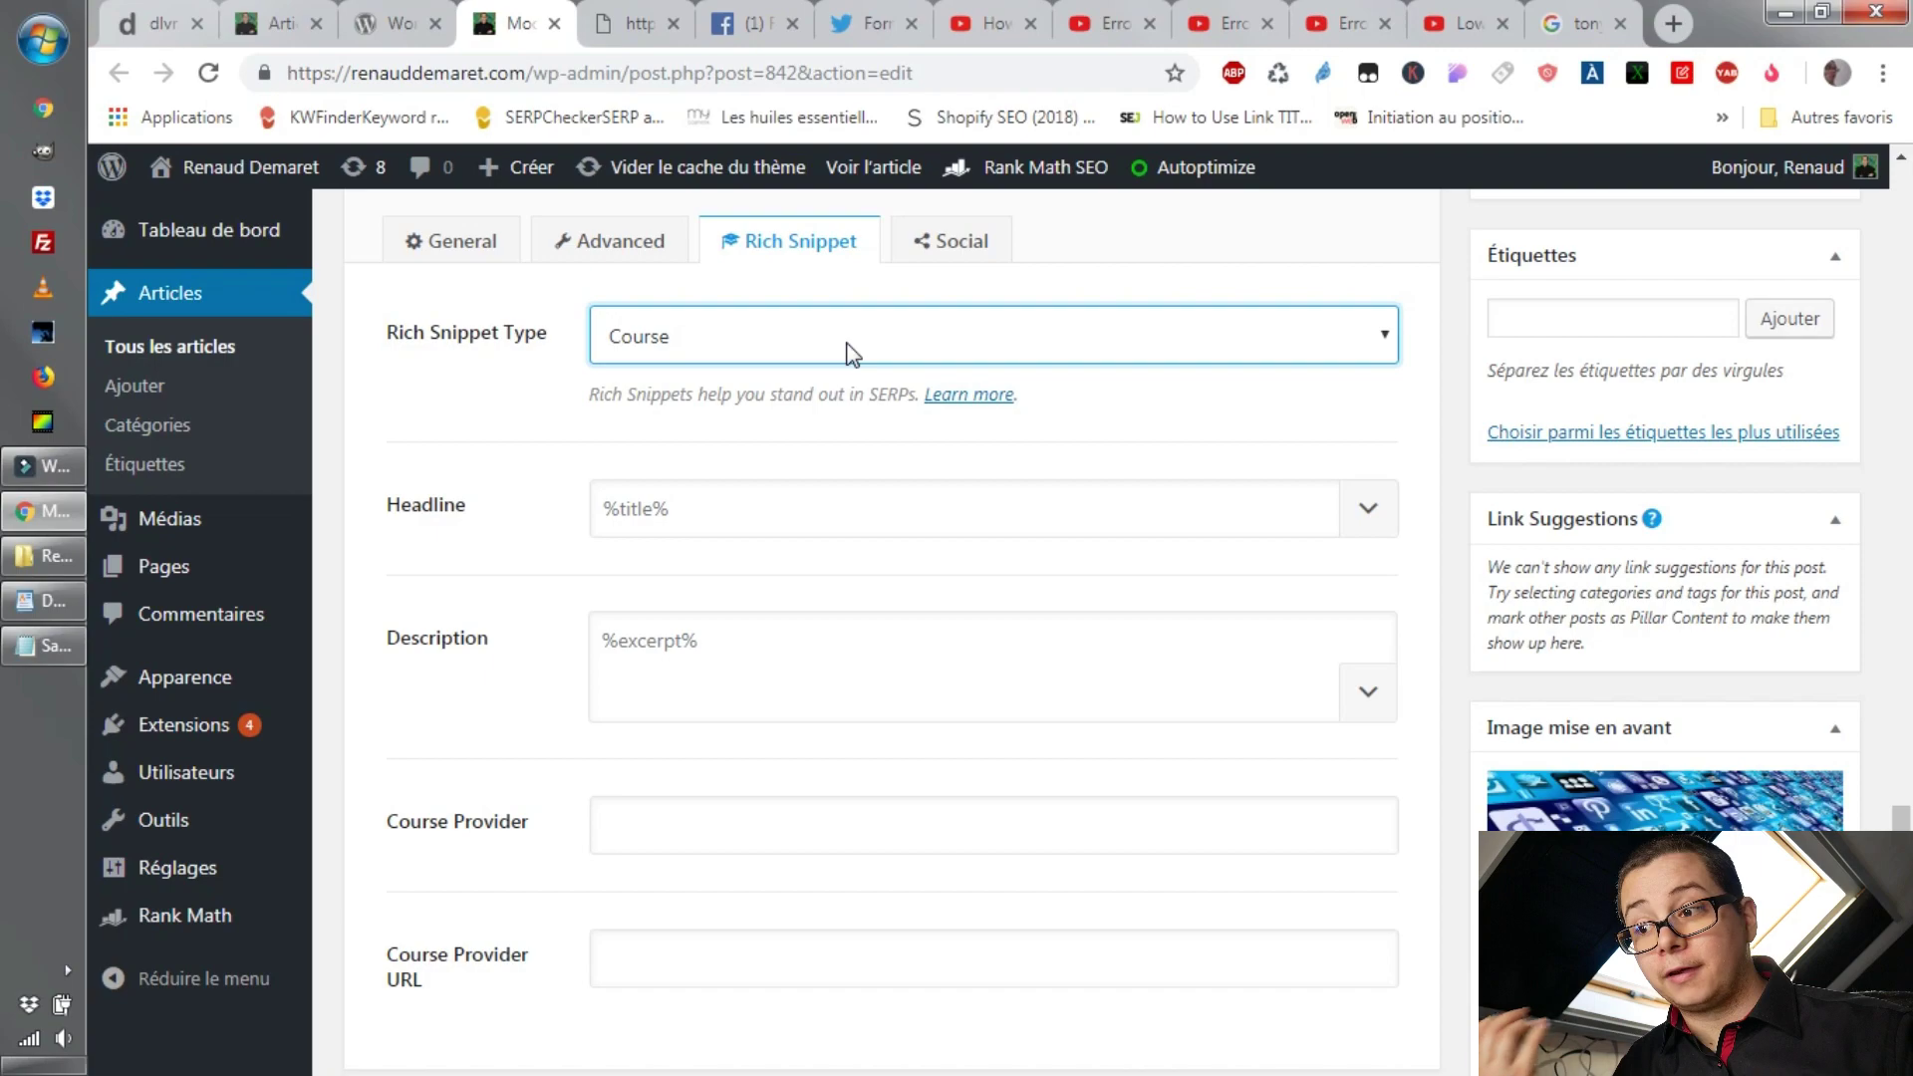
left_click(849, 349)
left_click(414, 839)
scroll(566, 827, "down", 1)
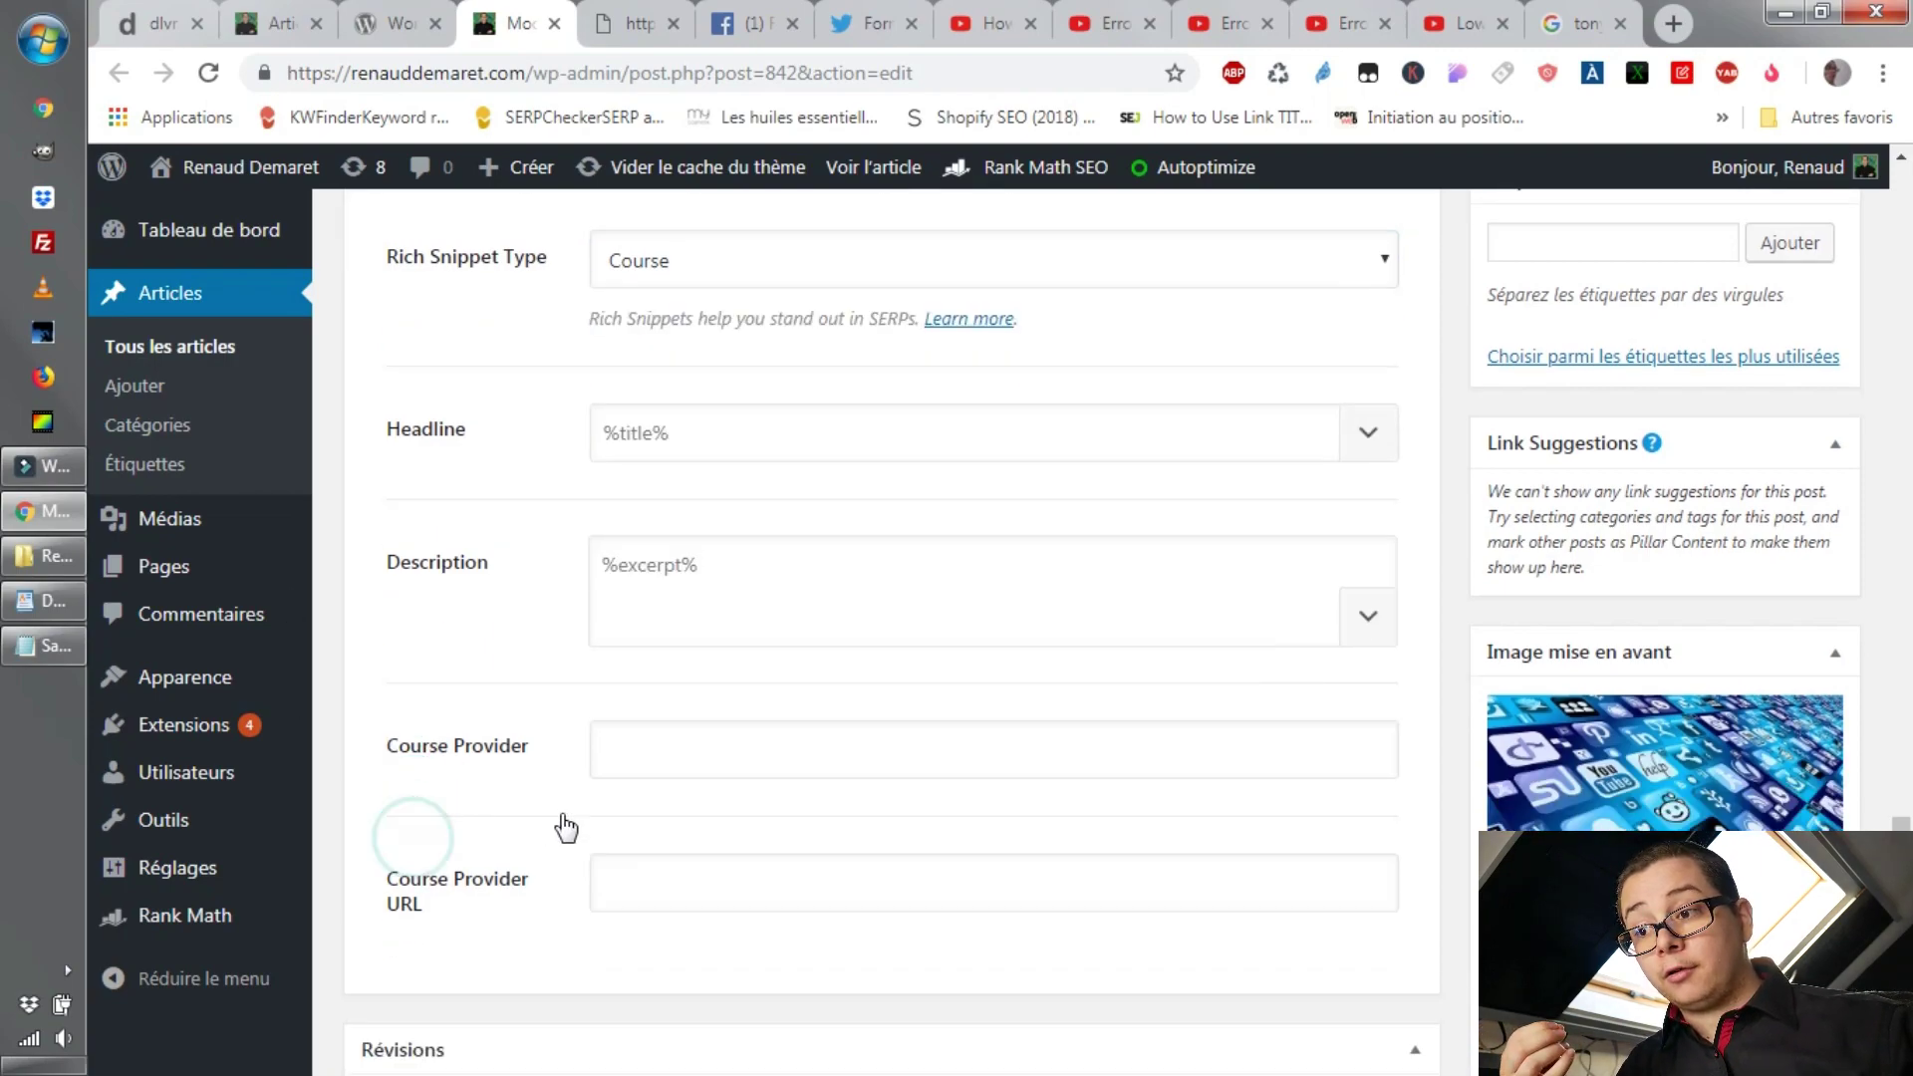
scroll(565, 826, "down", 4)
left_click(687, 406)
left_click(704, 550)
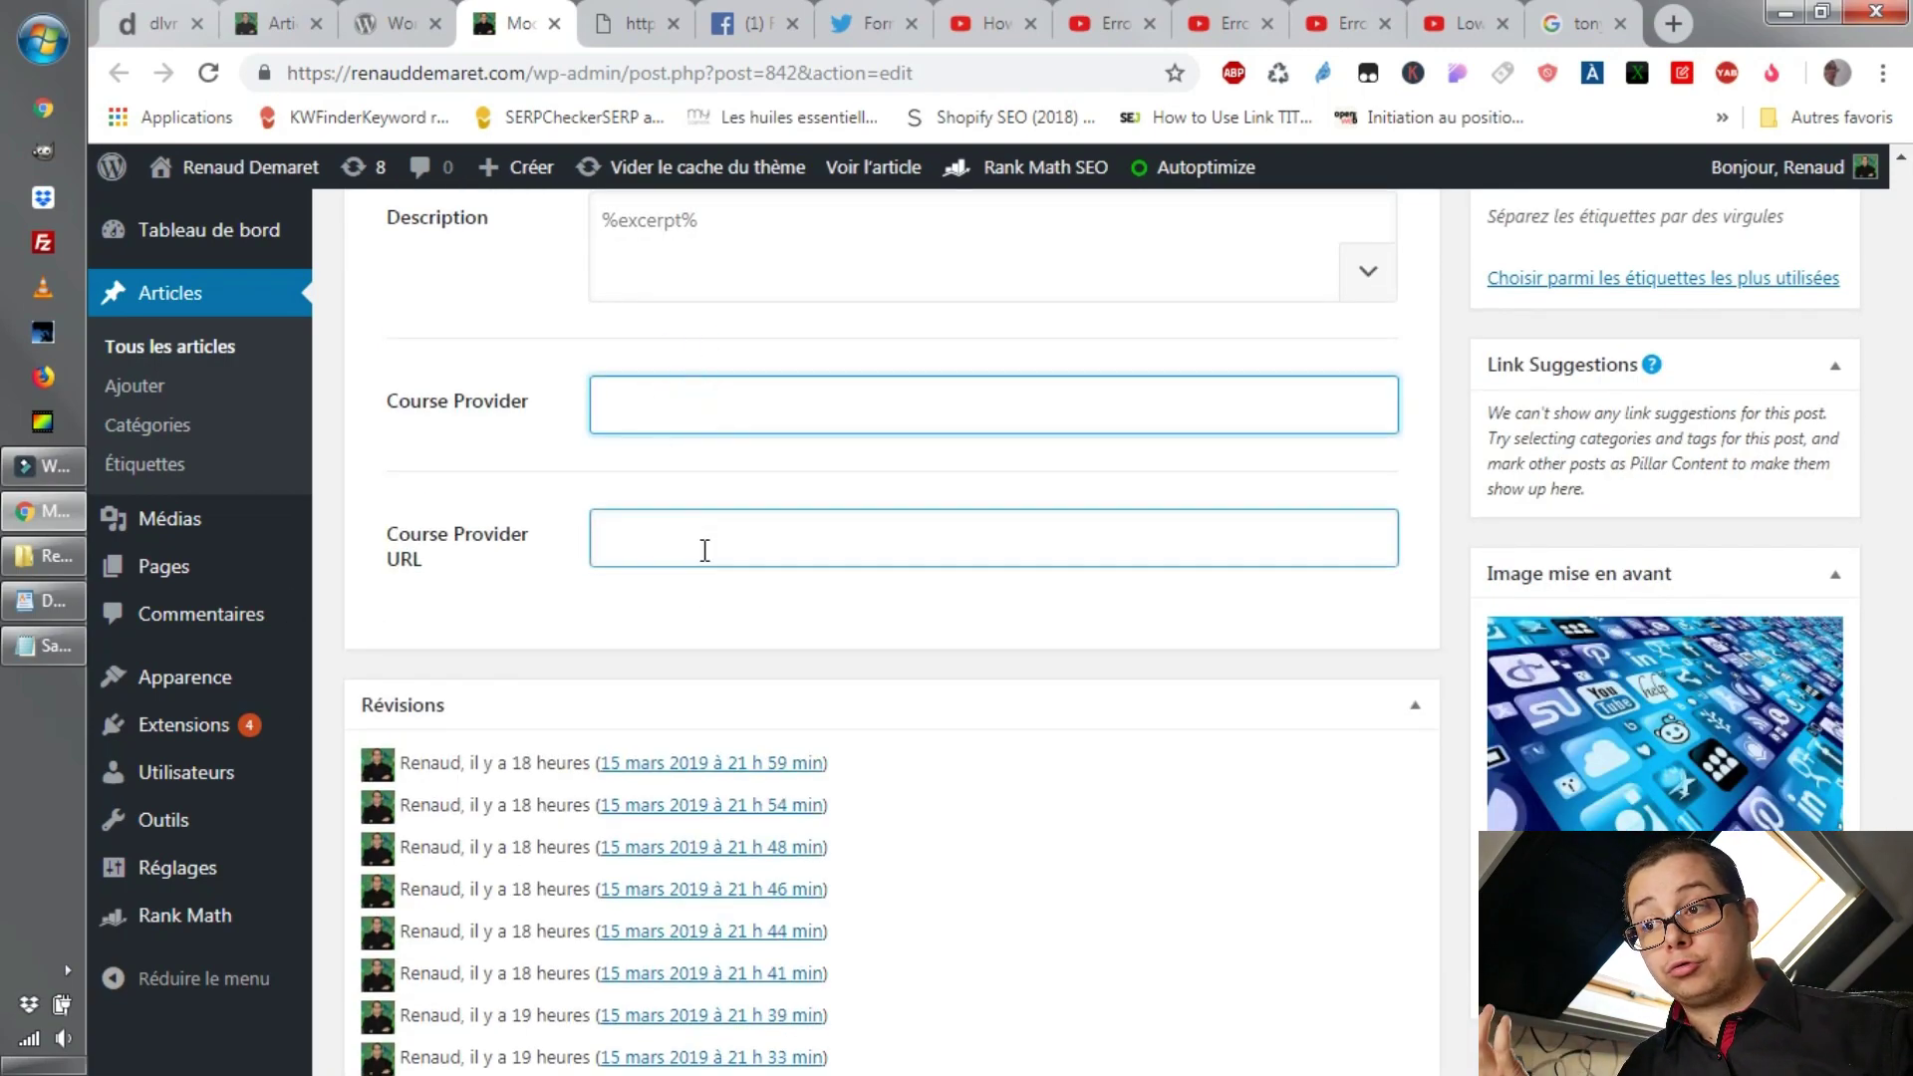
left_click(696, 407)
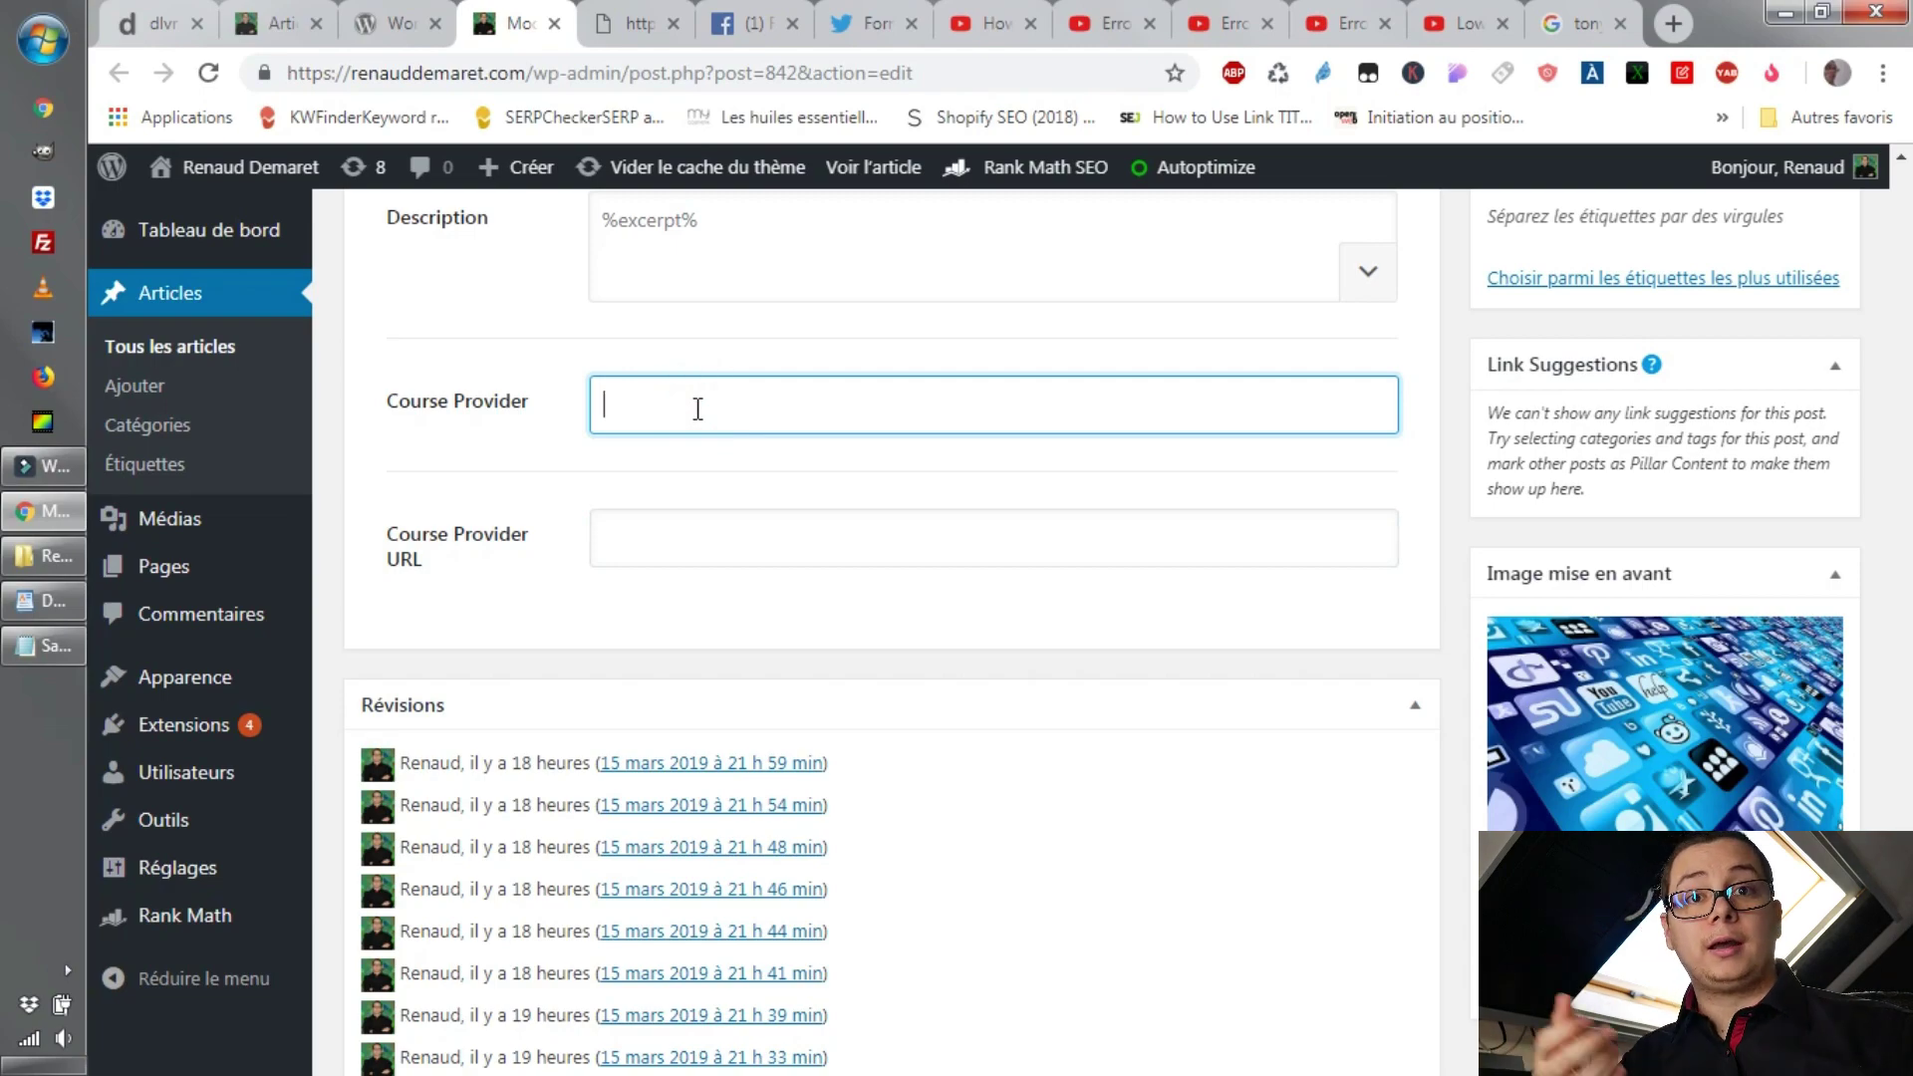
left_click(683, 529)
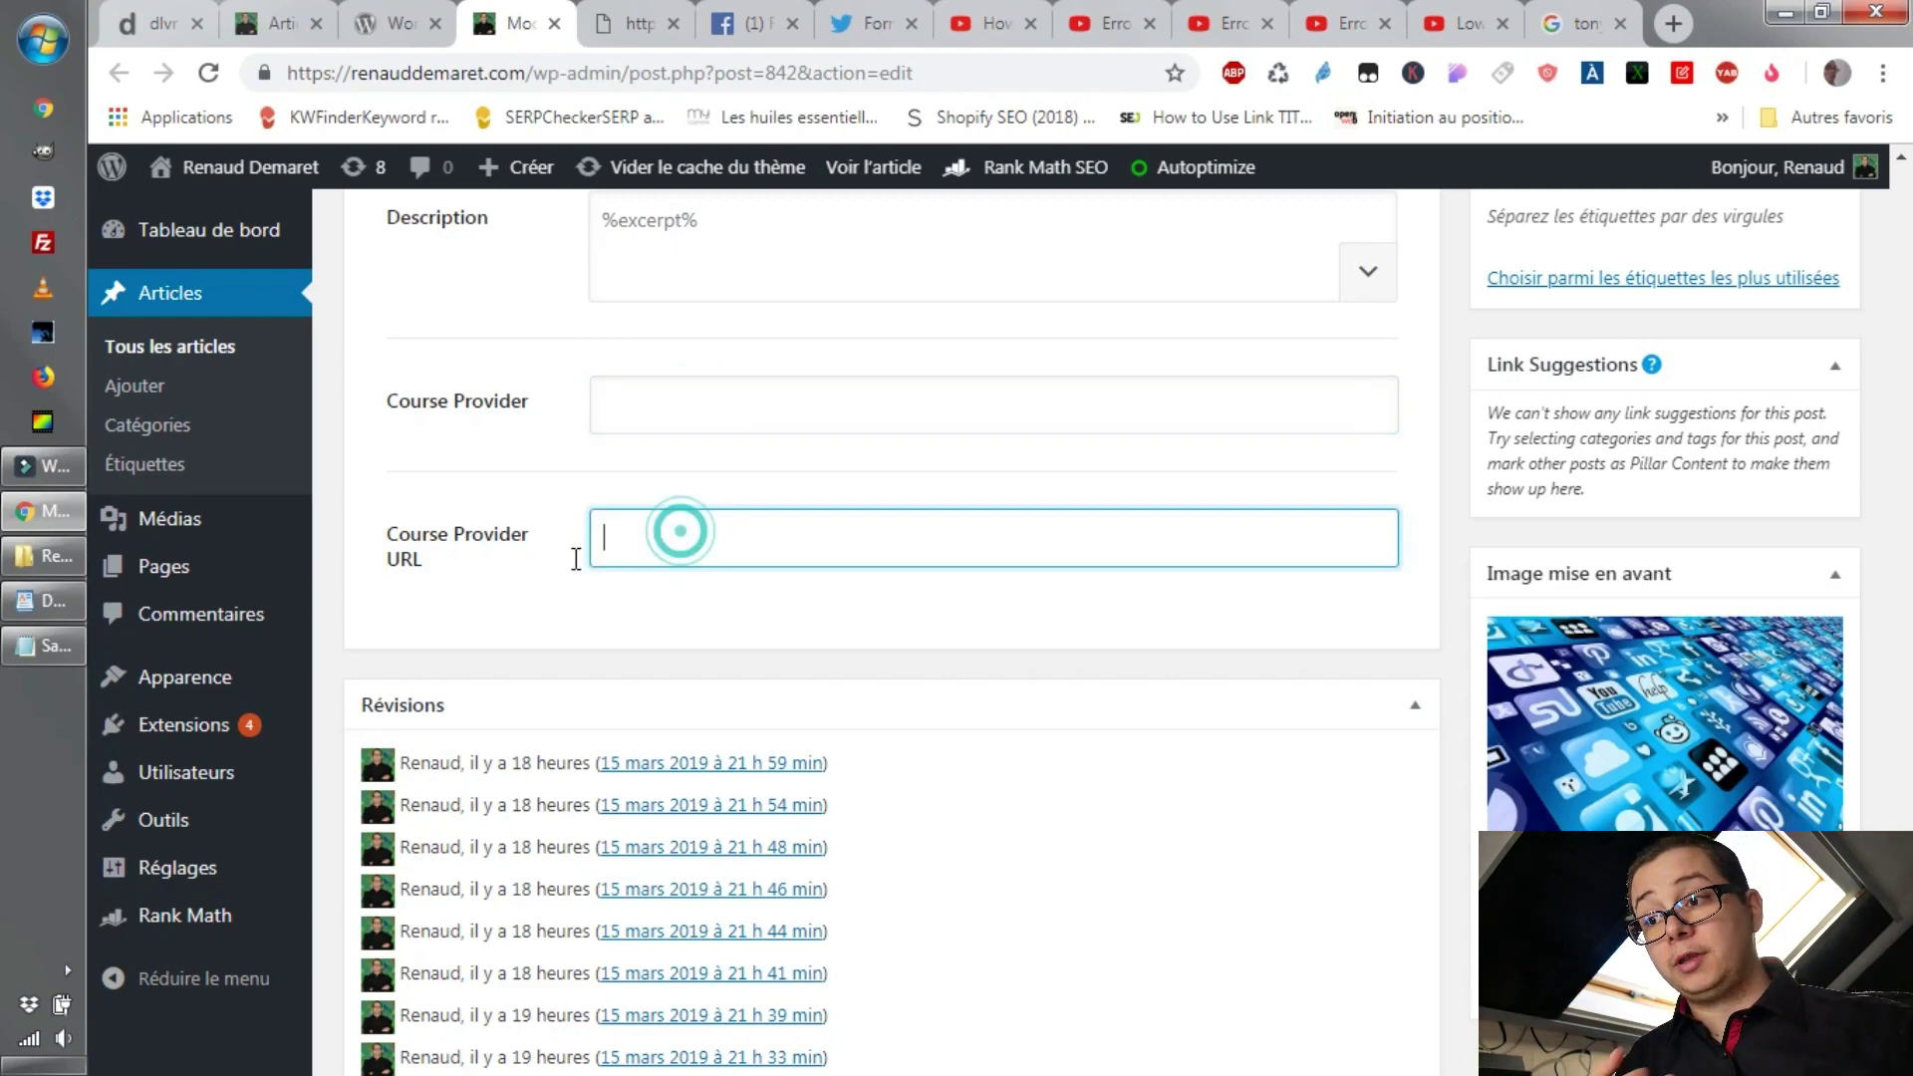
Set the rich snippet type to Product and examine its SKU, brand, currency, price, validity and stock fields.
scroll(624, 414, "up", 6)
left_click(687, 454)
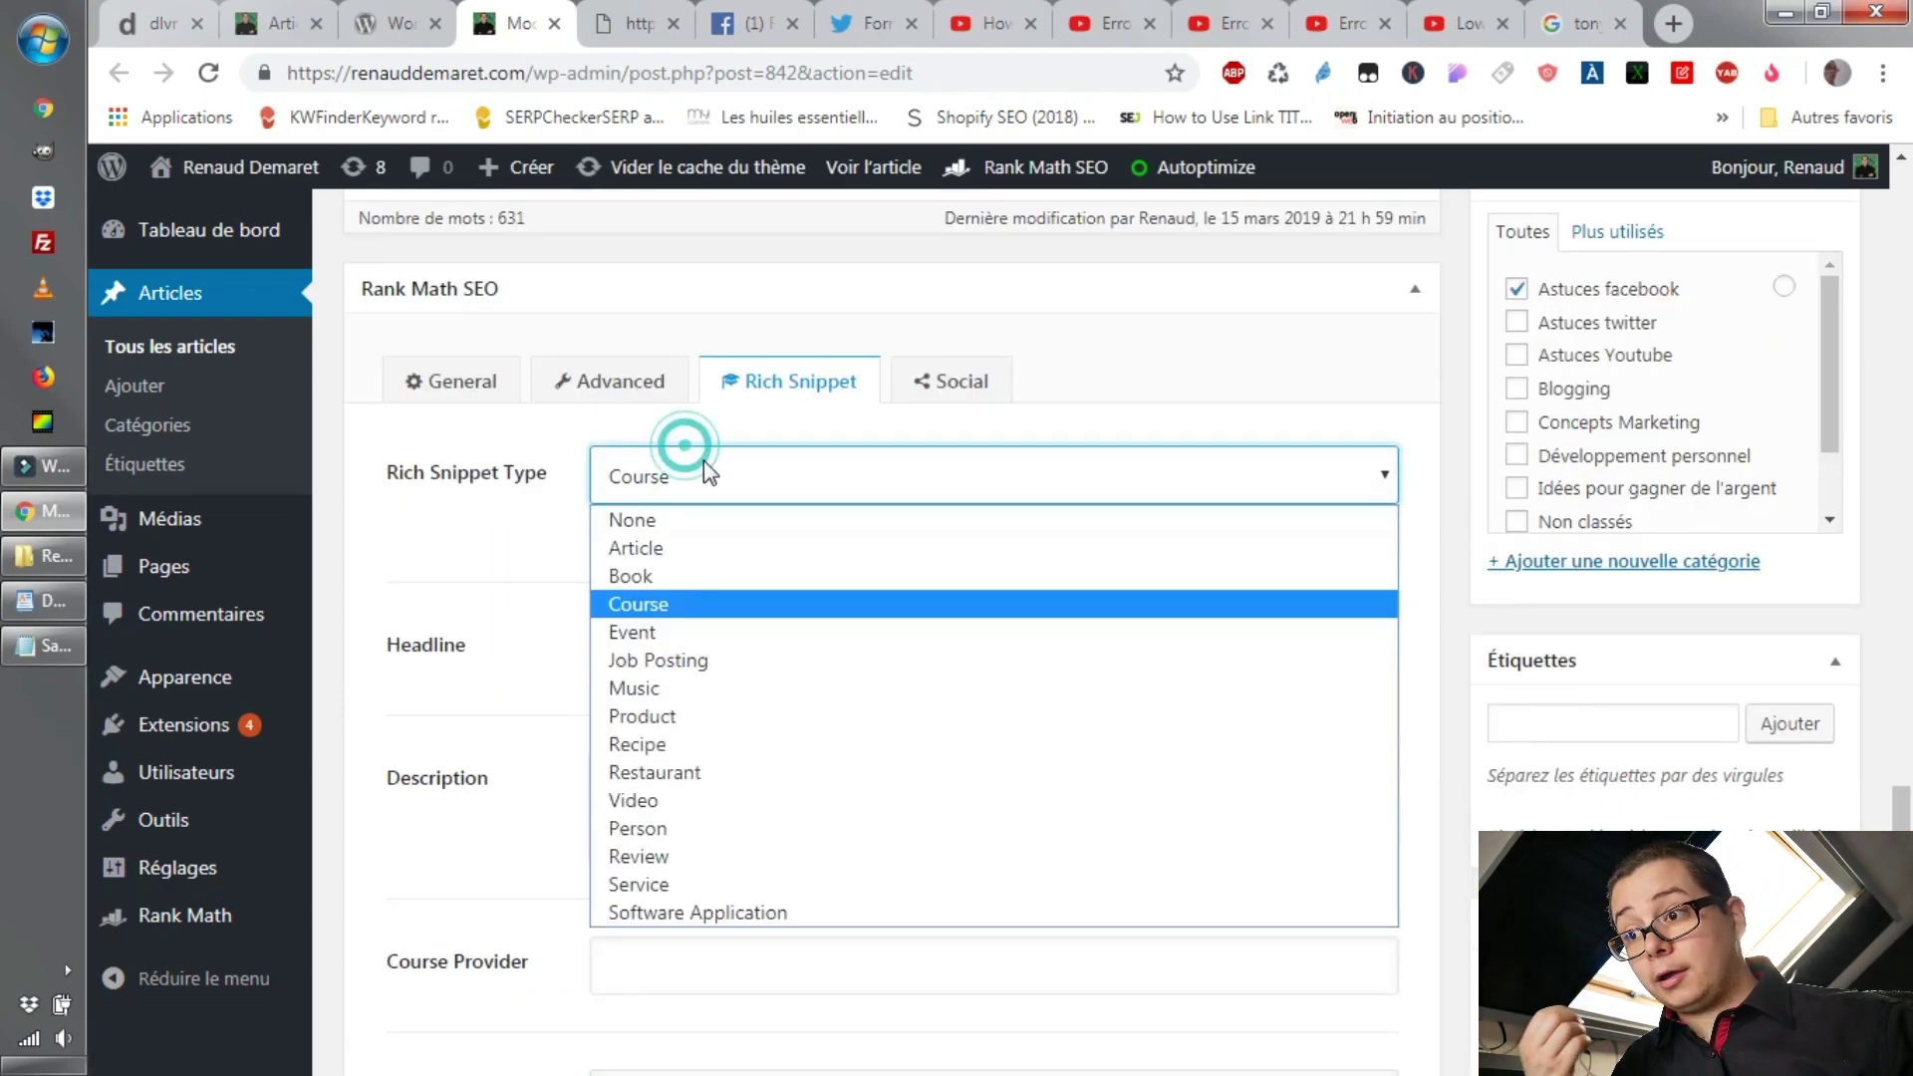
left_click(824, 716)
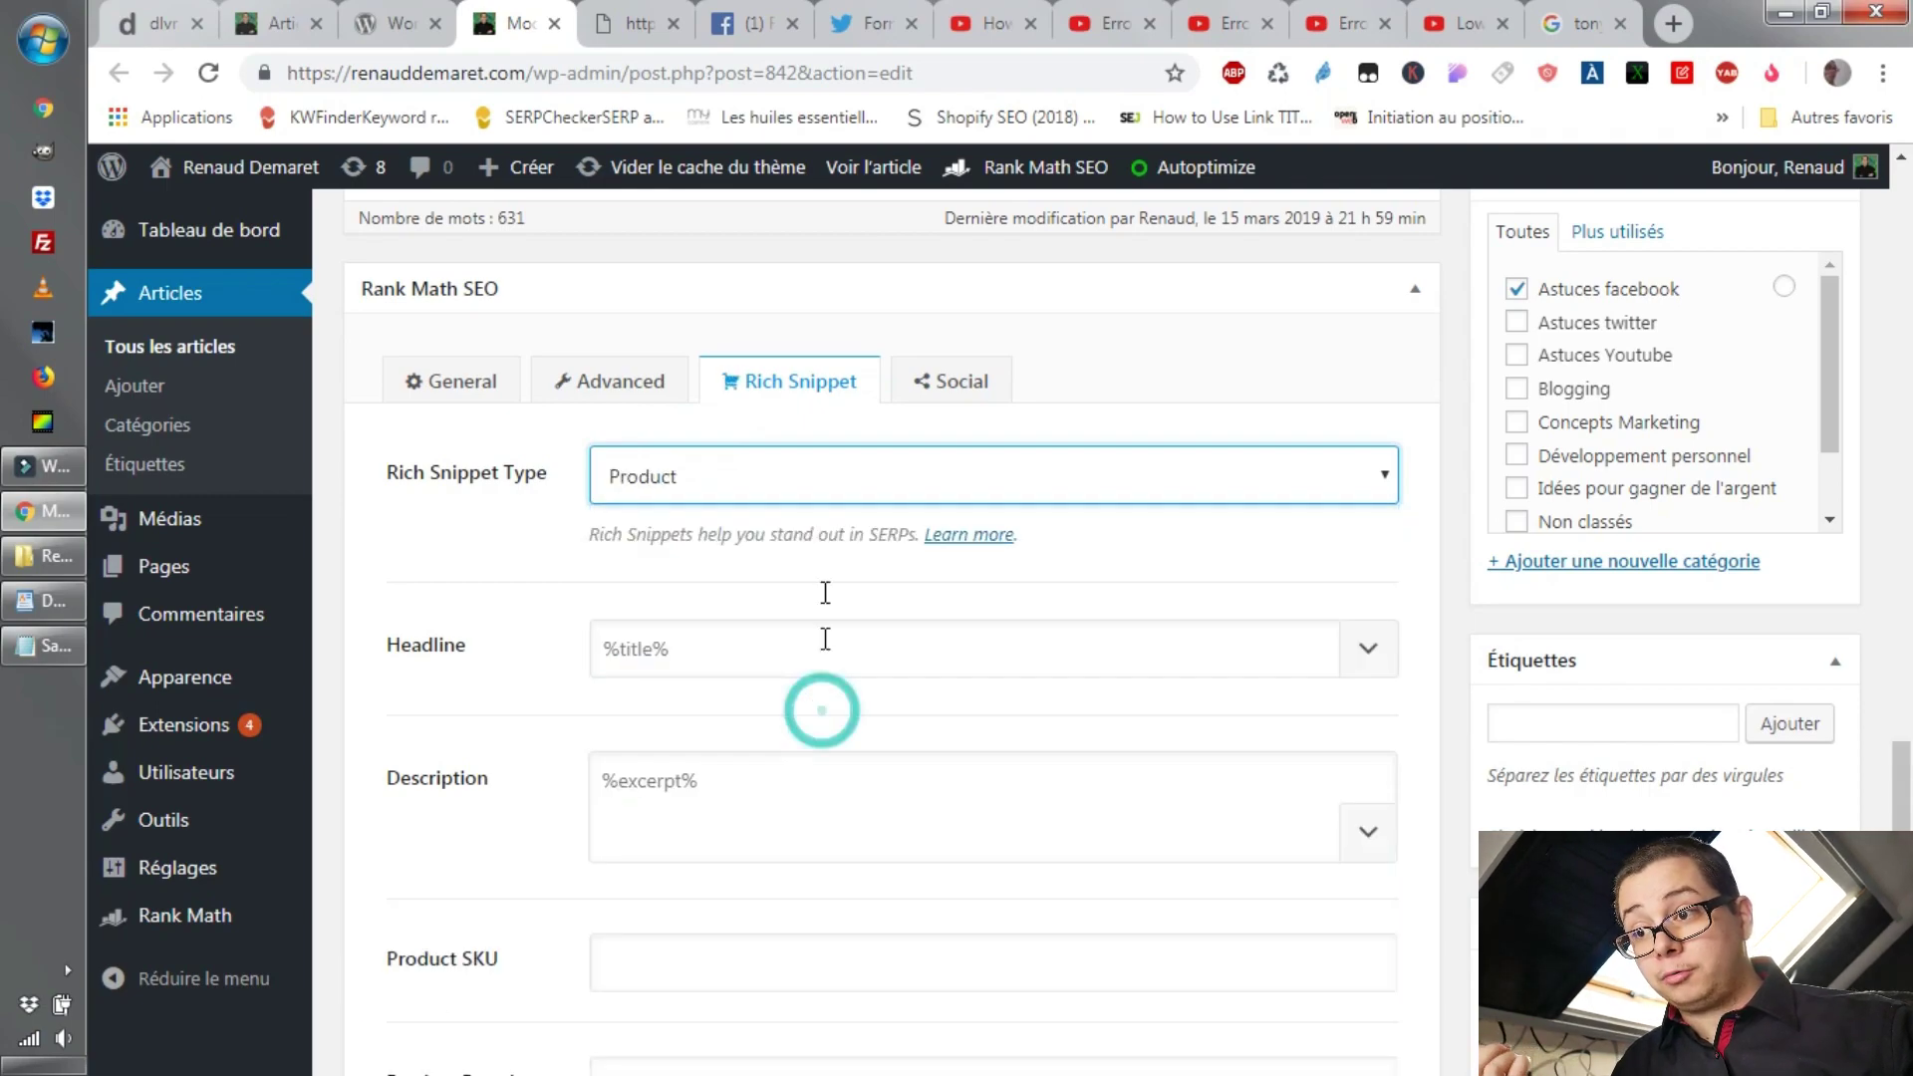
scroll(807, 724, "down", 4)
scroll(917, 634, "down", 2)
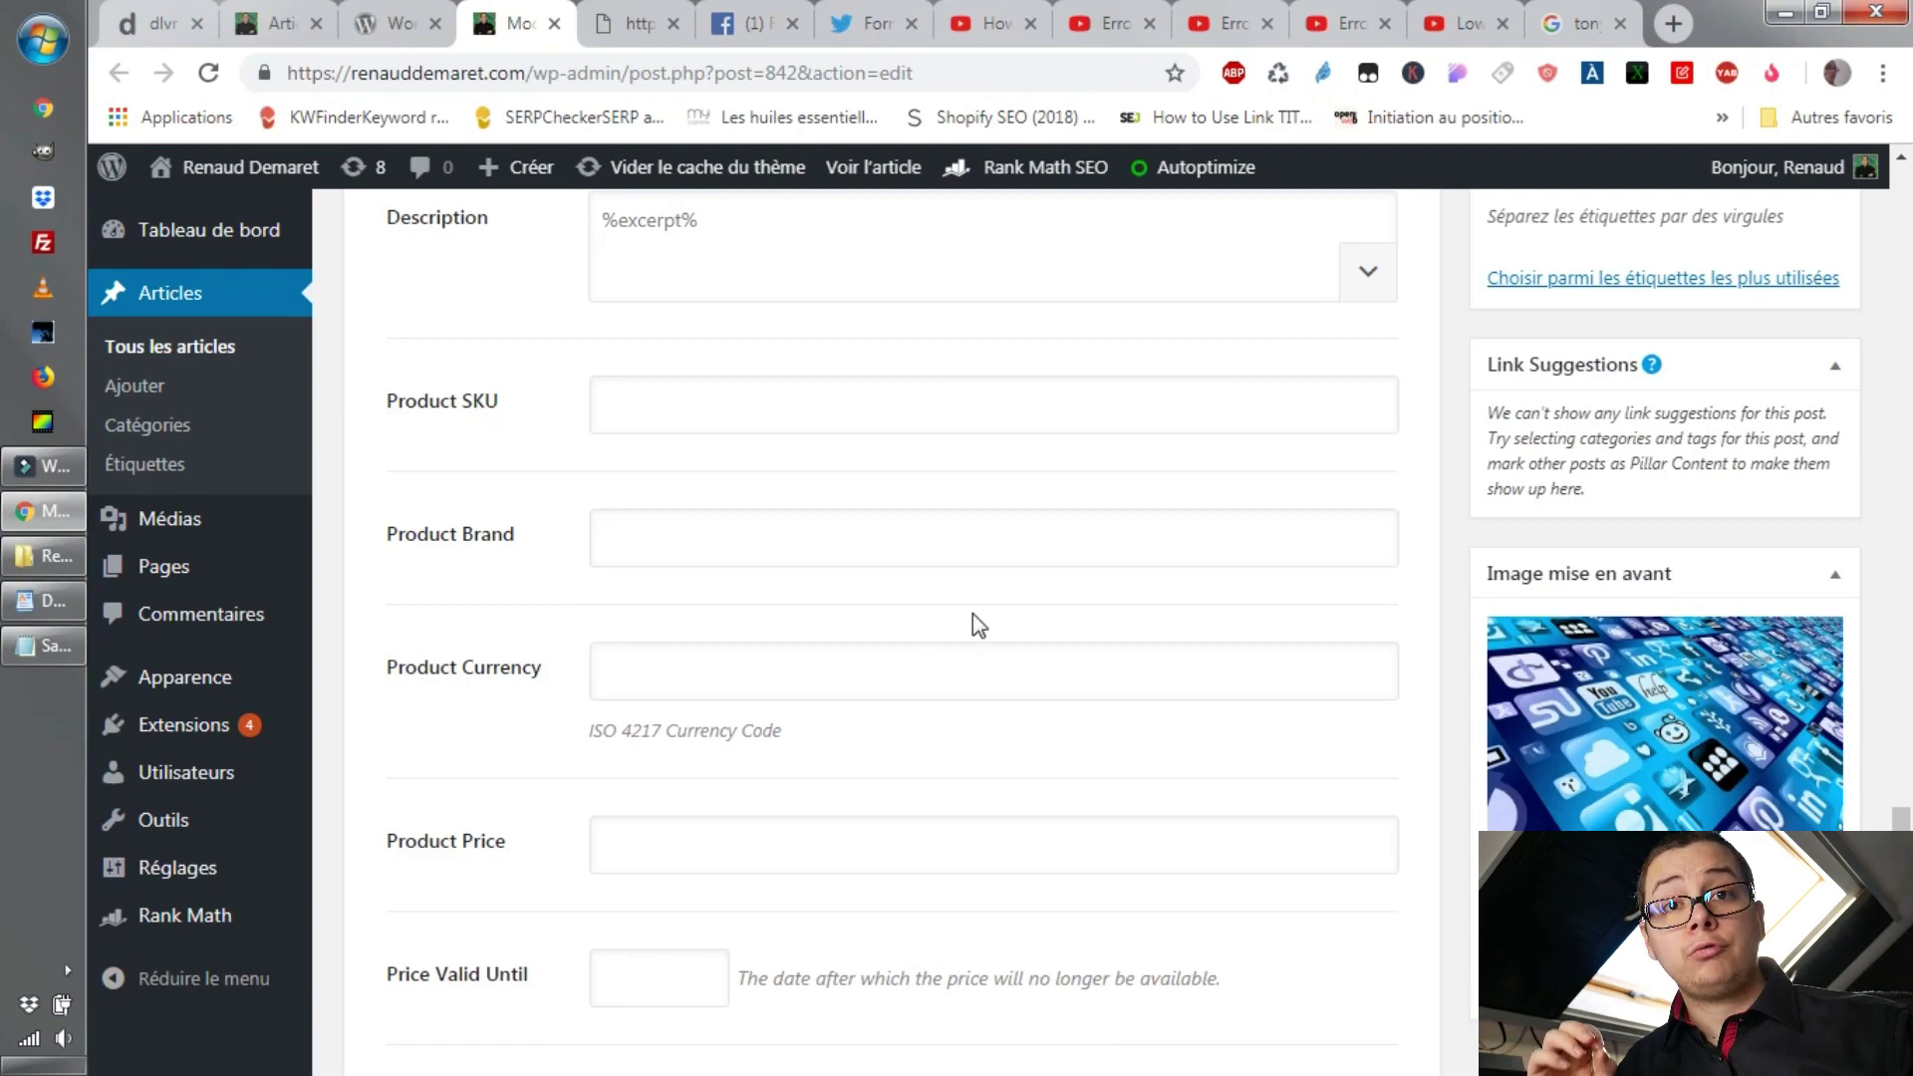
scroll(964, 643, "down", 2)
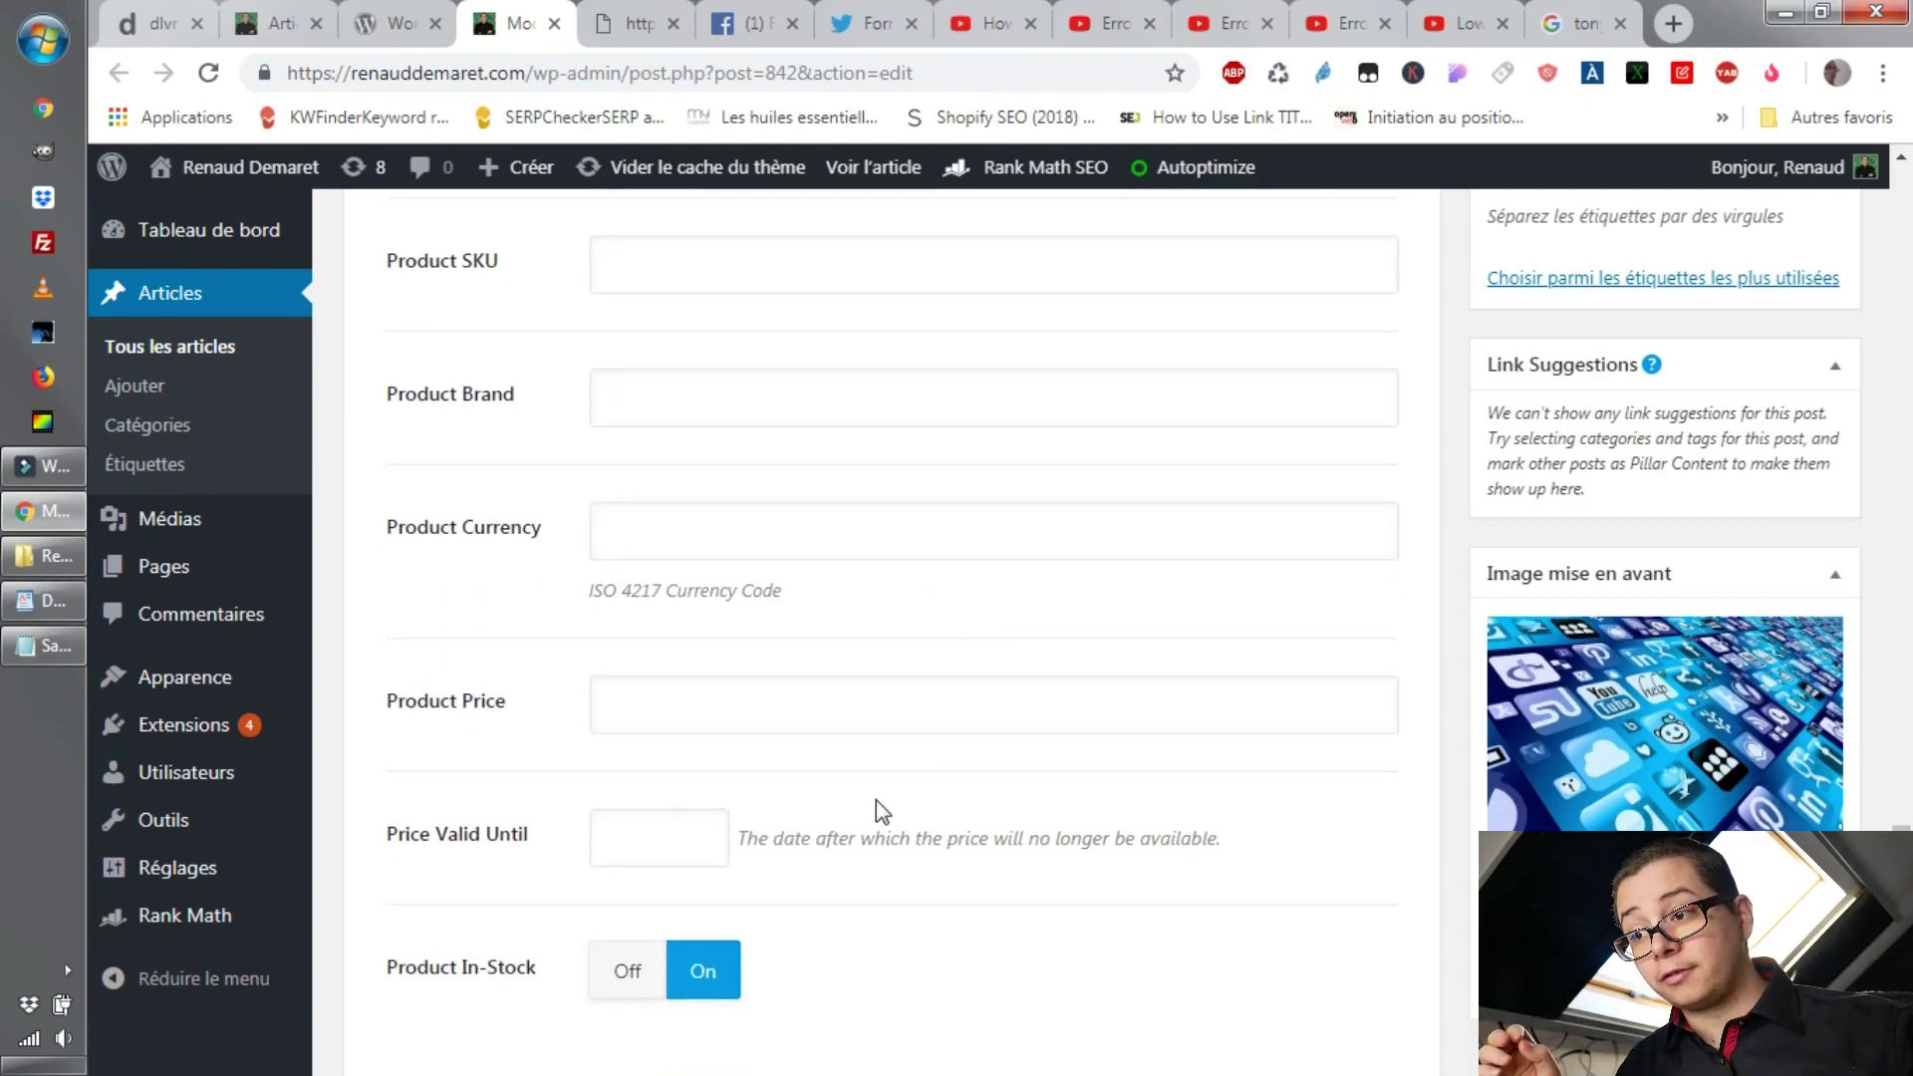
scroll(880, 807, "down", 2)
left_click(726, 569)
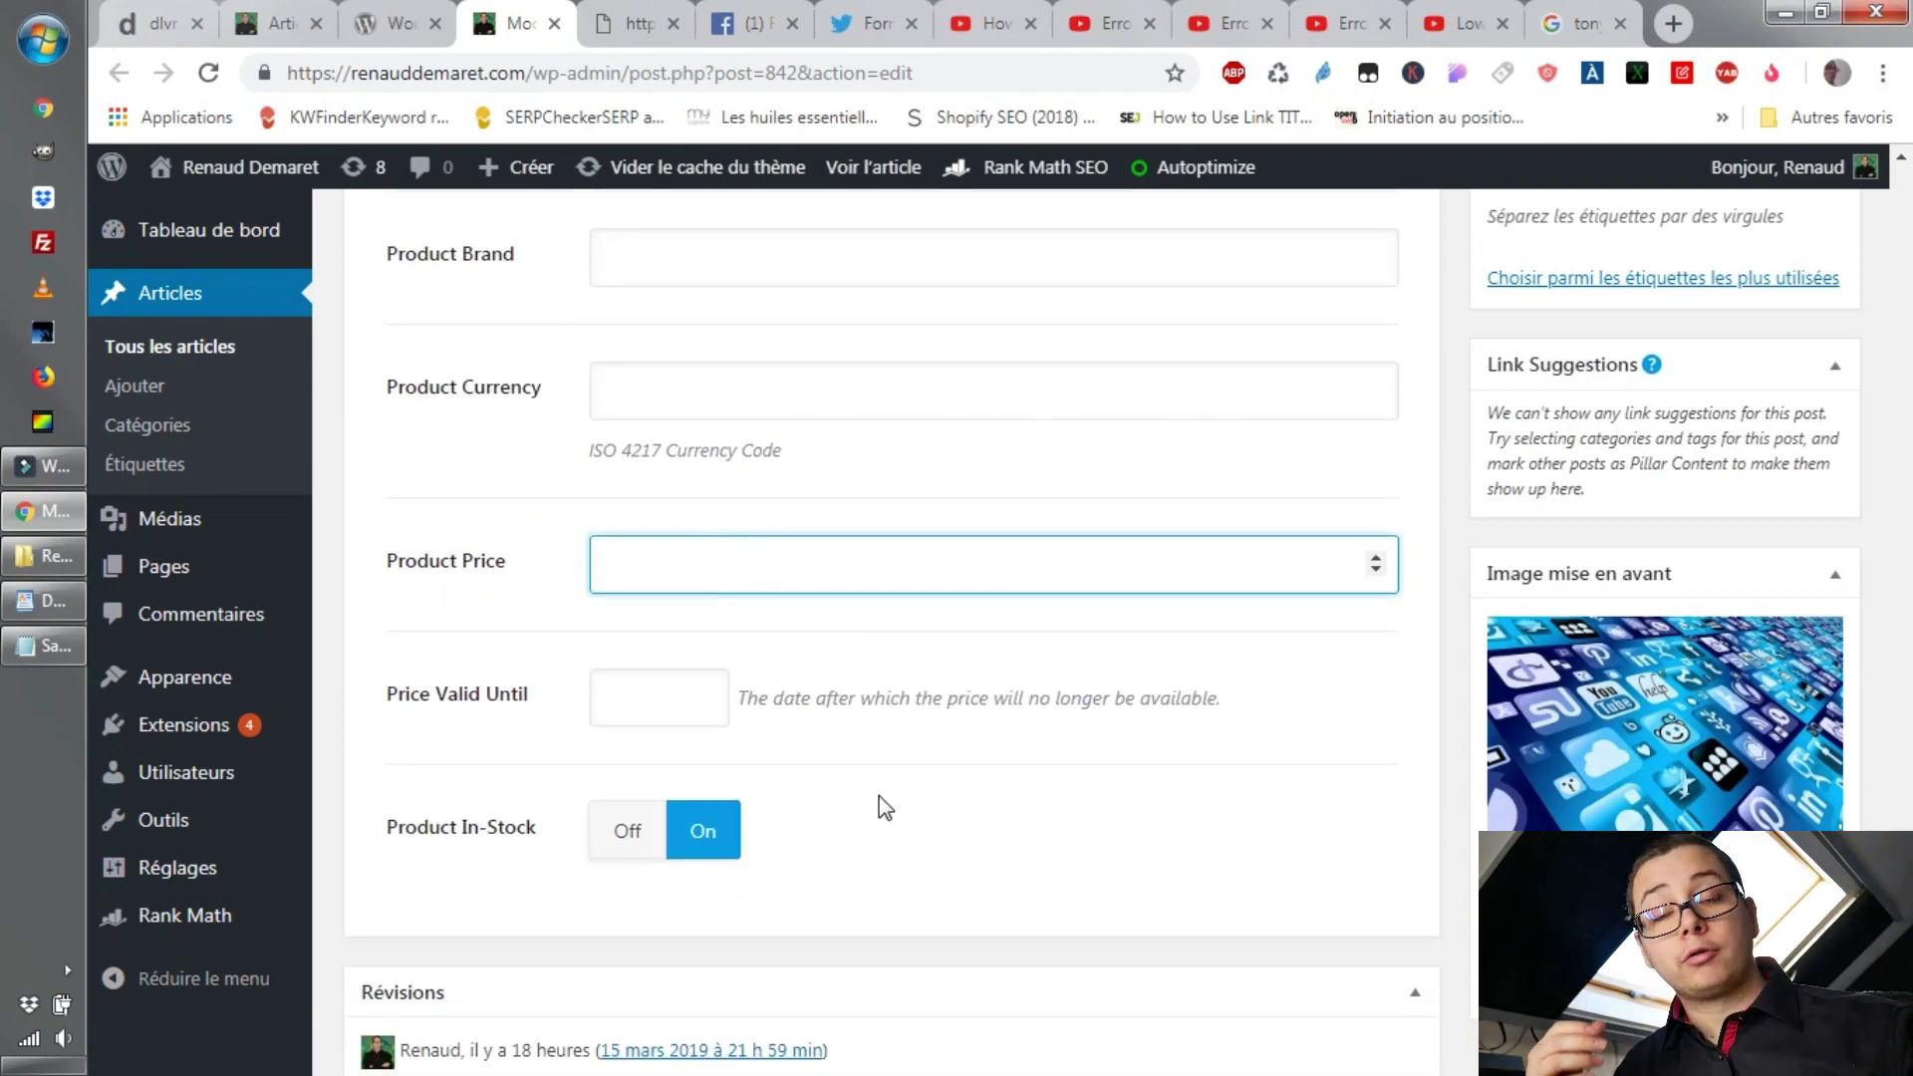
Set the rich snippet type to Restaurant and examine its address, contact, price range and opening time fields.
scroll(885, 807, "up", 10)
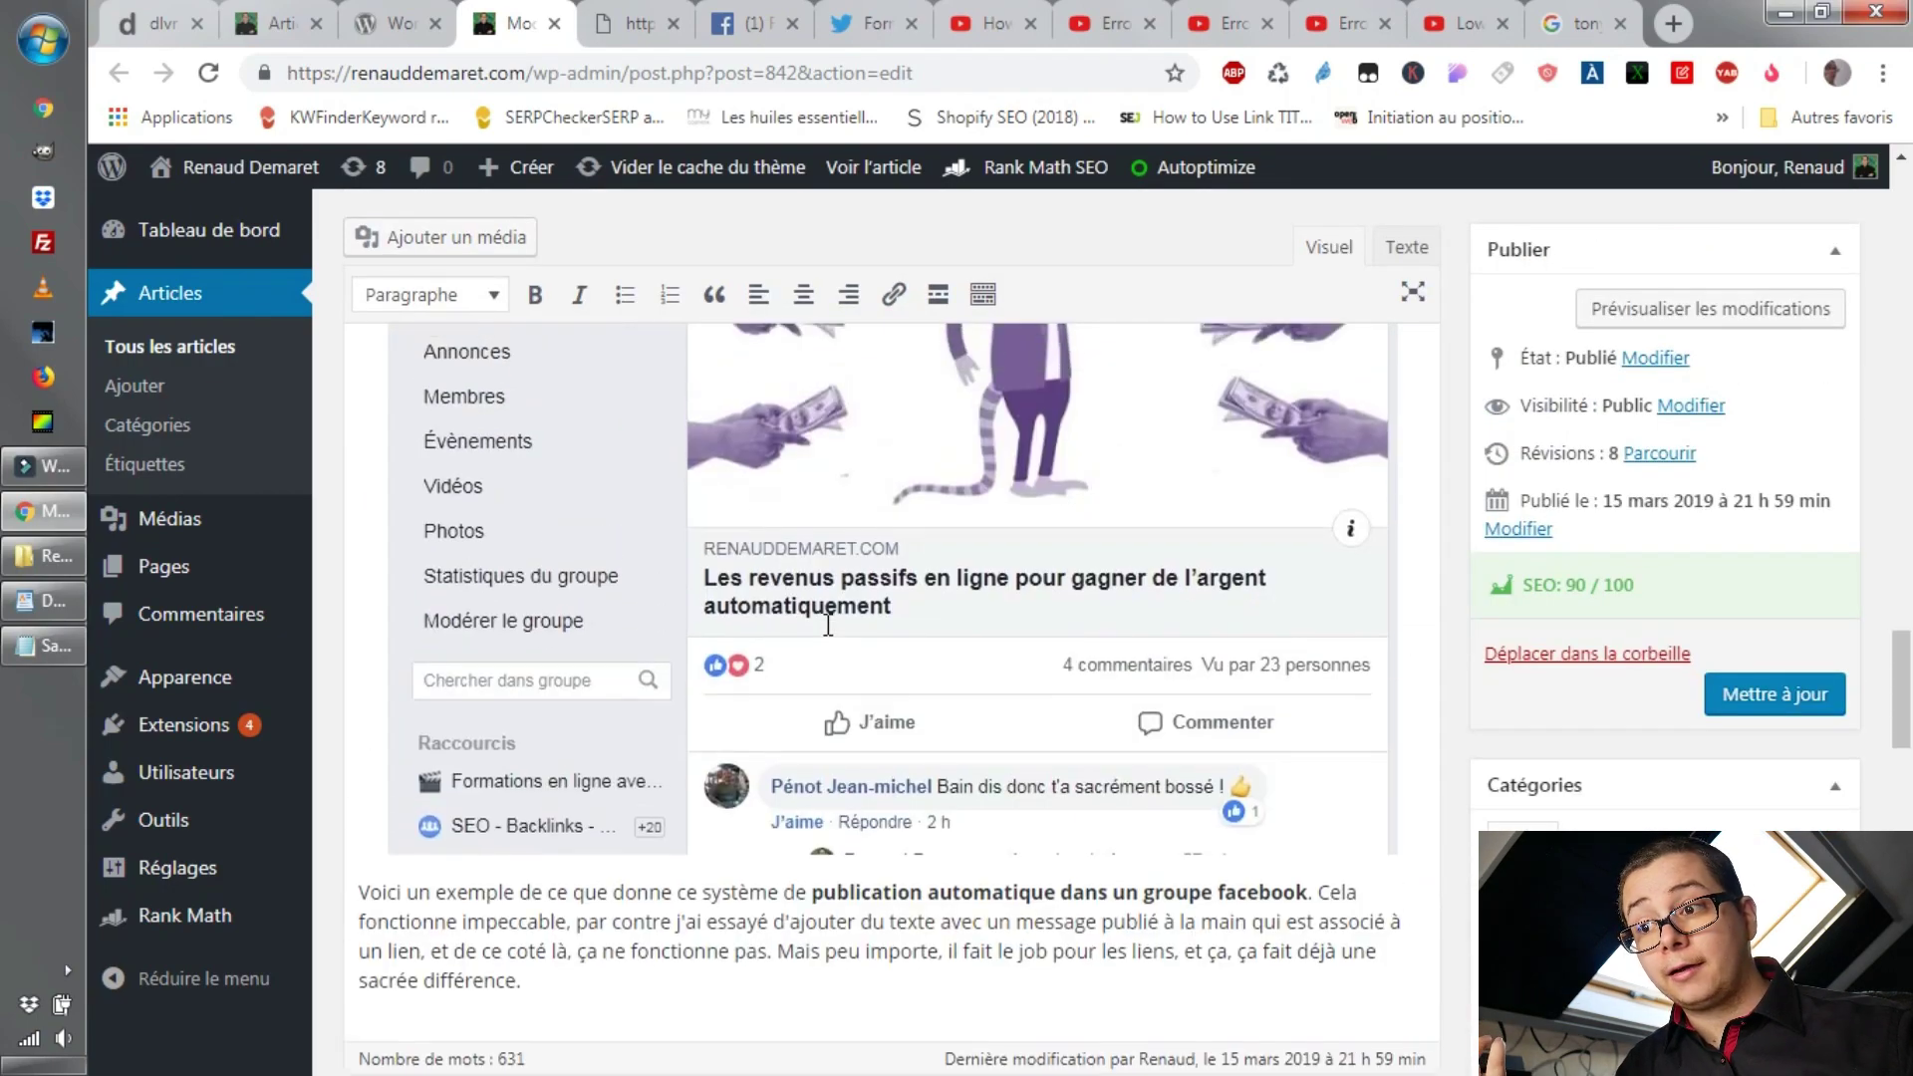
scroll(828, 625, "down", 7)
left_click(762, 610)
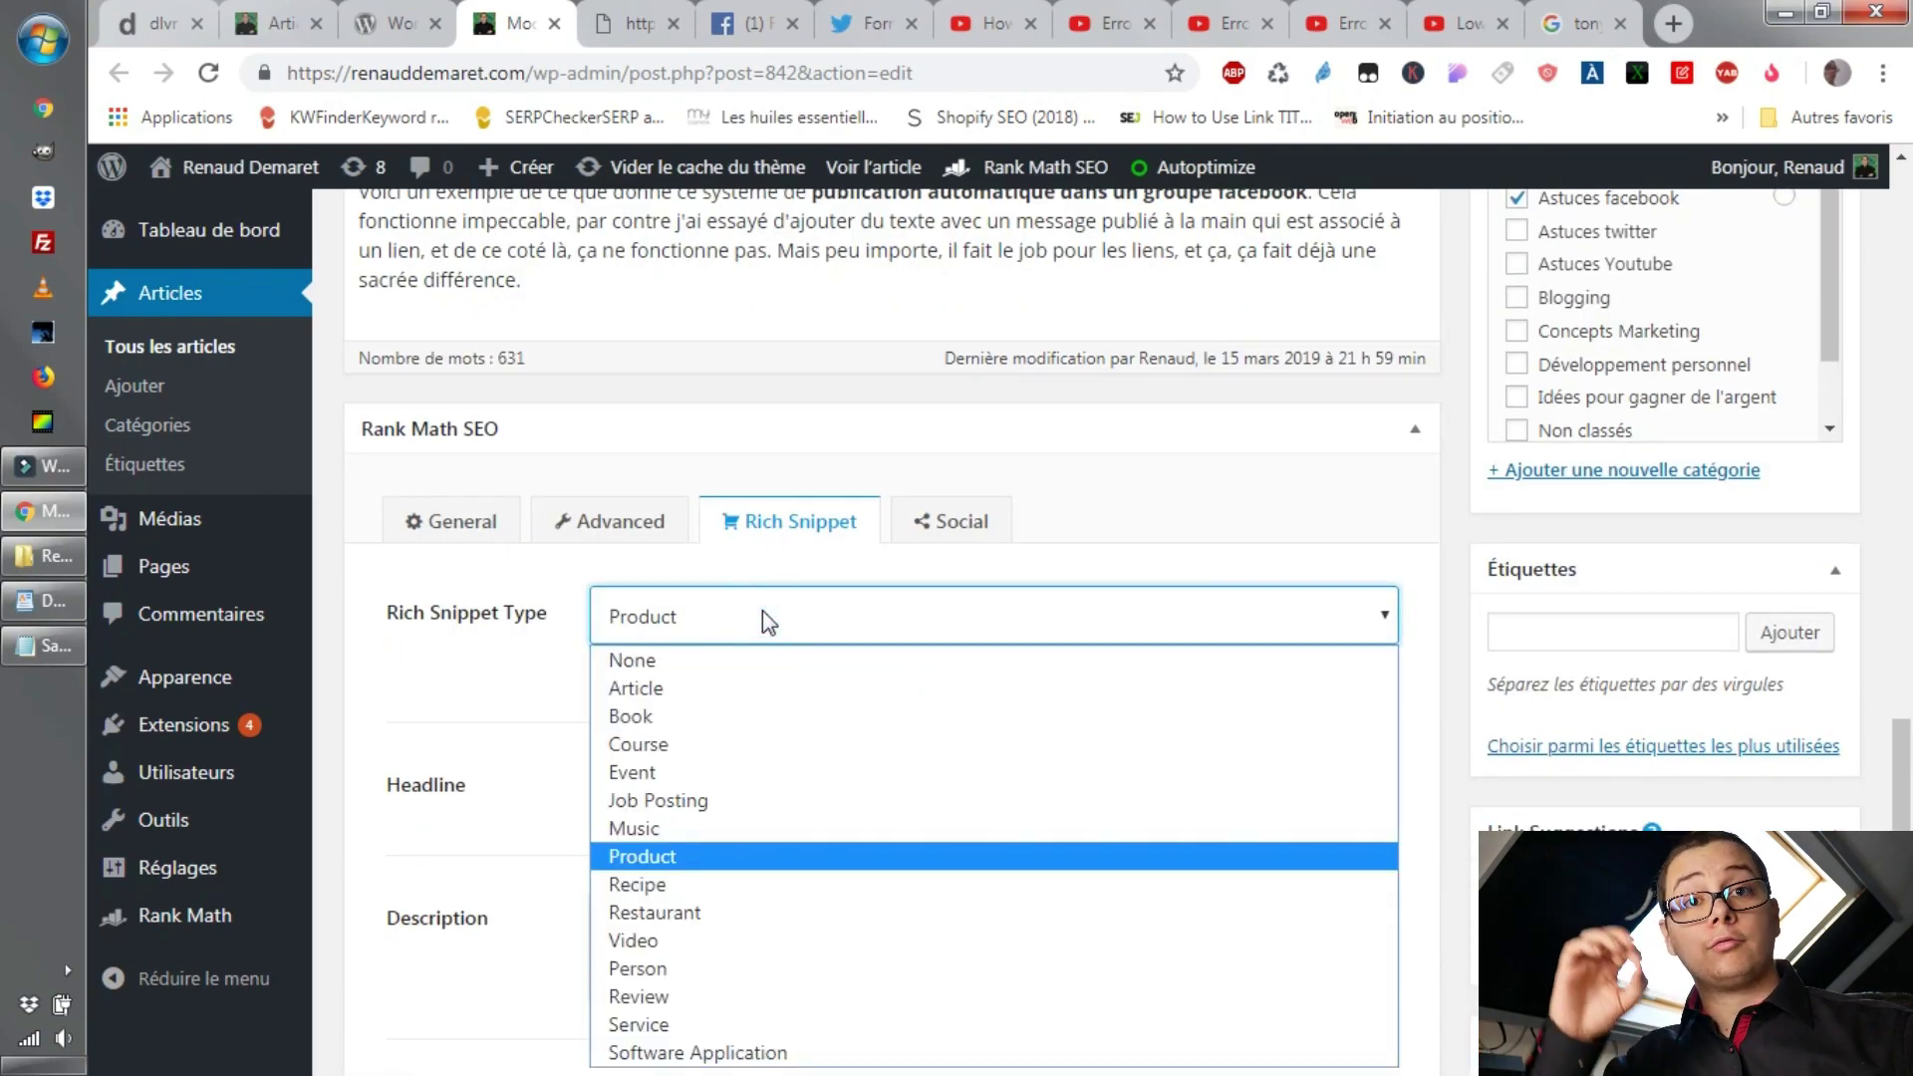
left_click(830, 914)
scroll(757, 797, "down", 4)
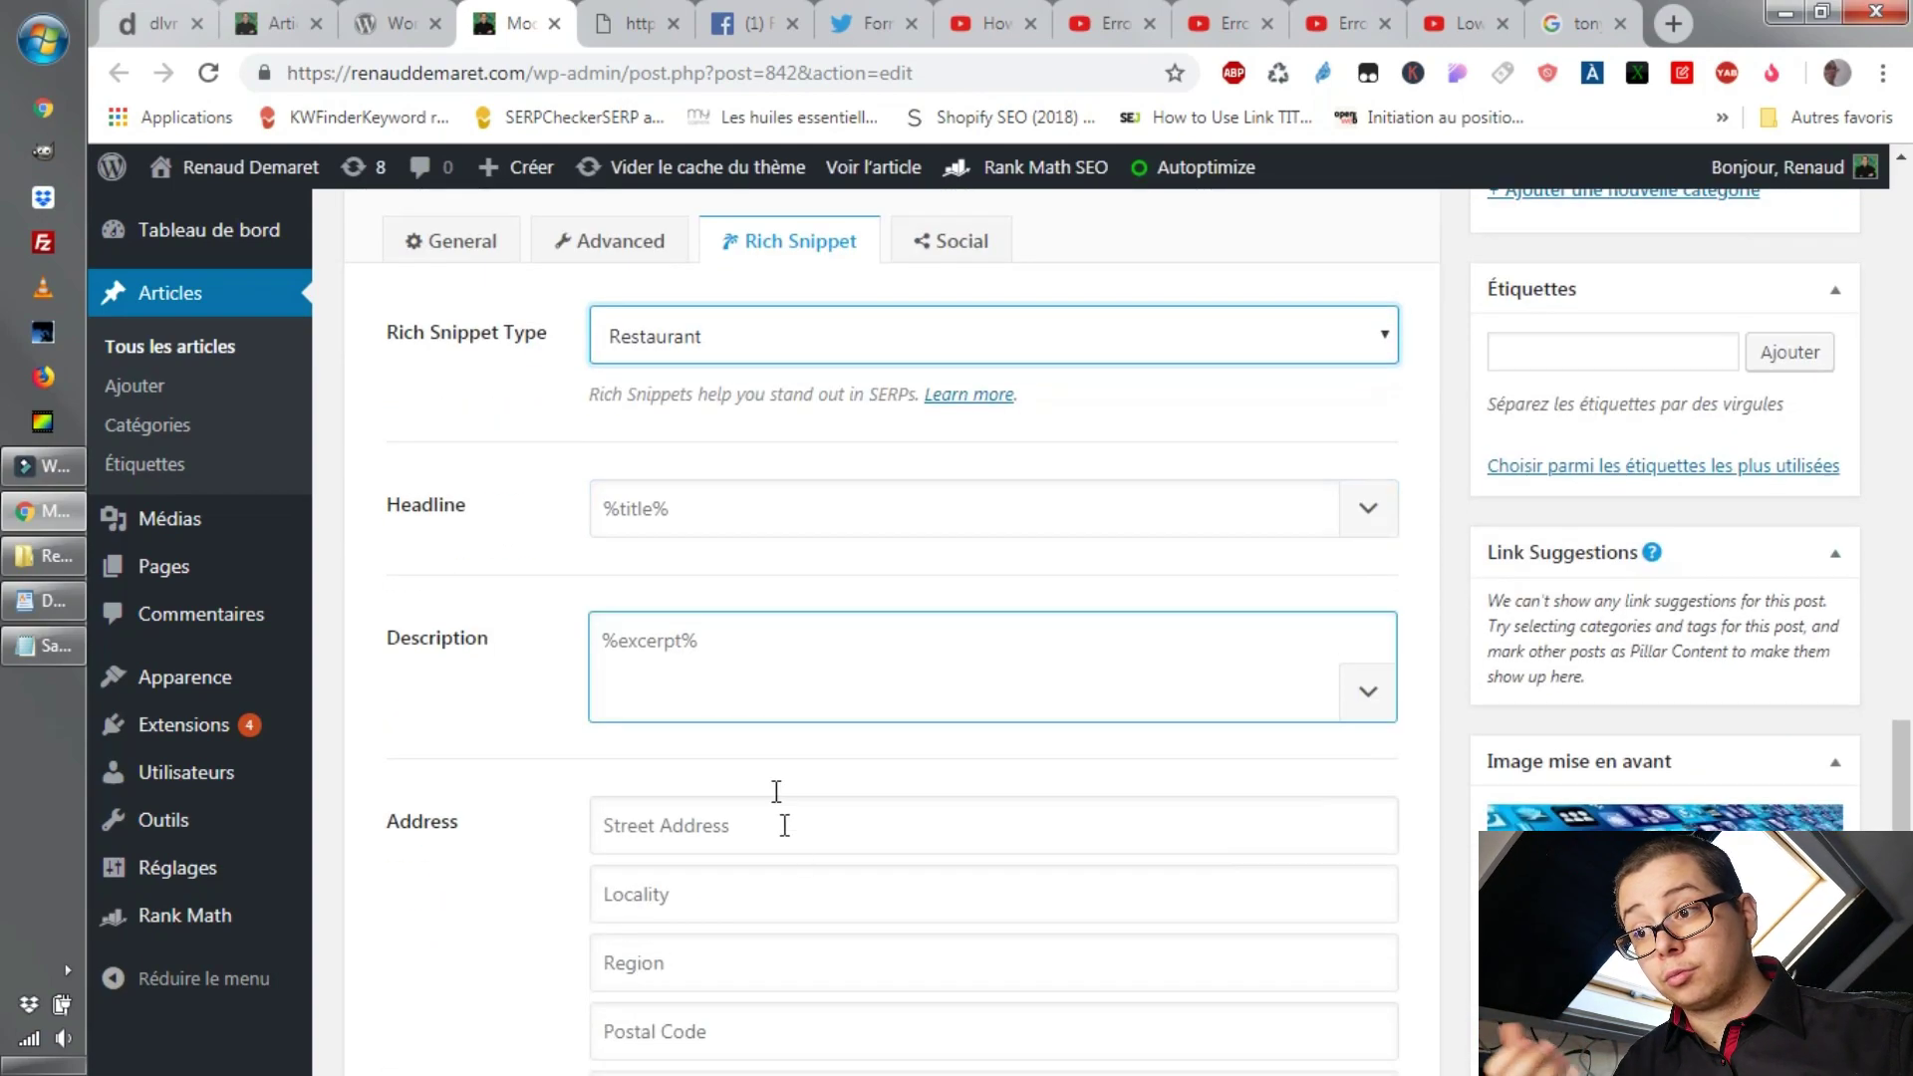
scroll(905, 832, "down", 2)
scroll(858, 688, "up", 1)
scroll(640, 768, "down", 2)
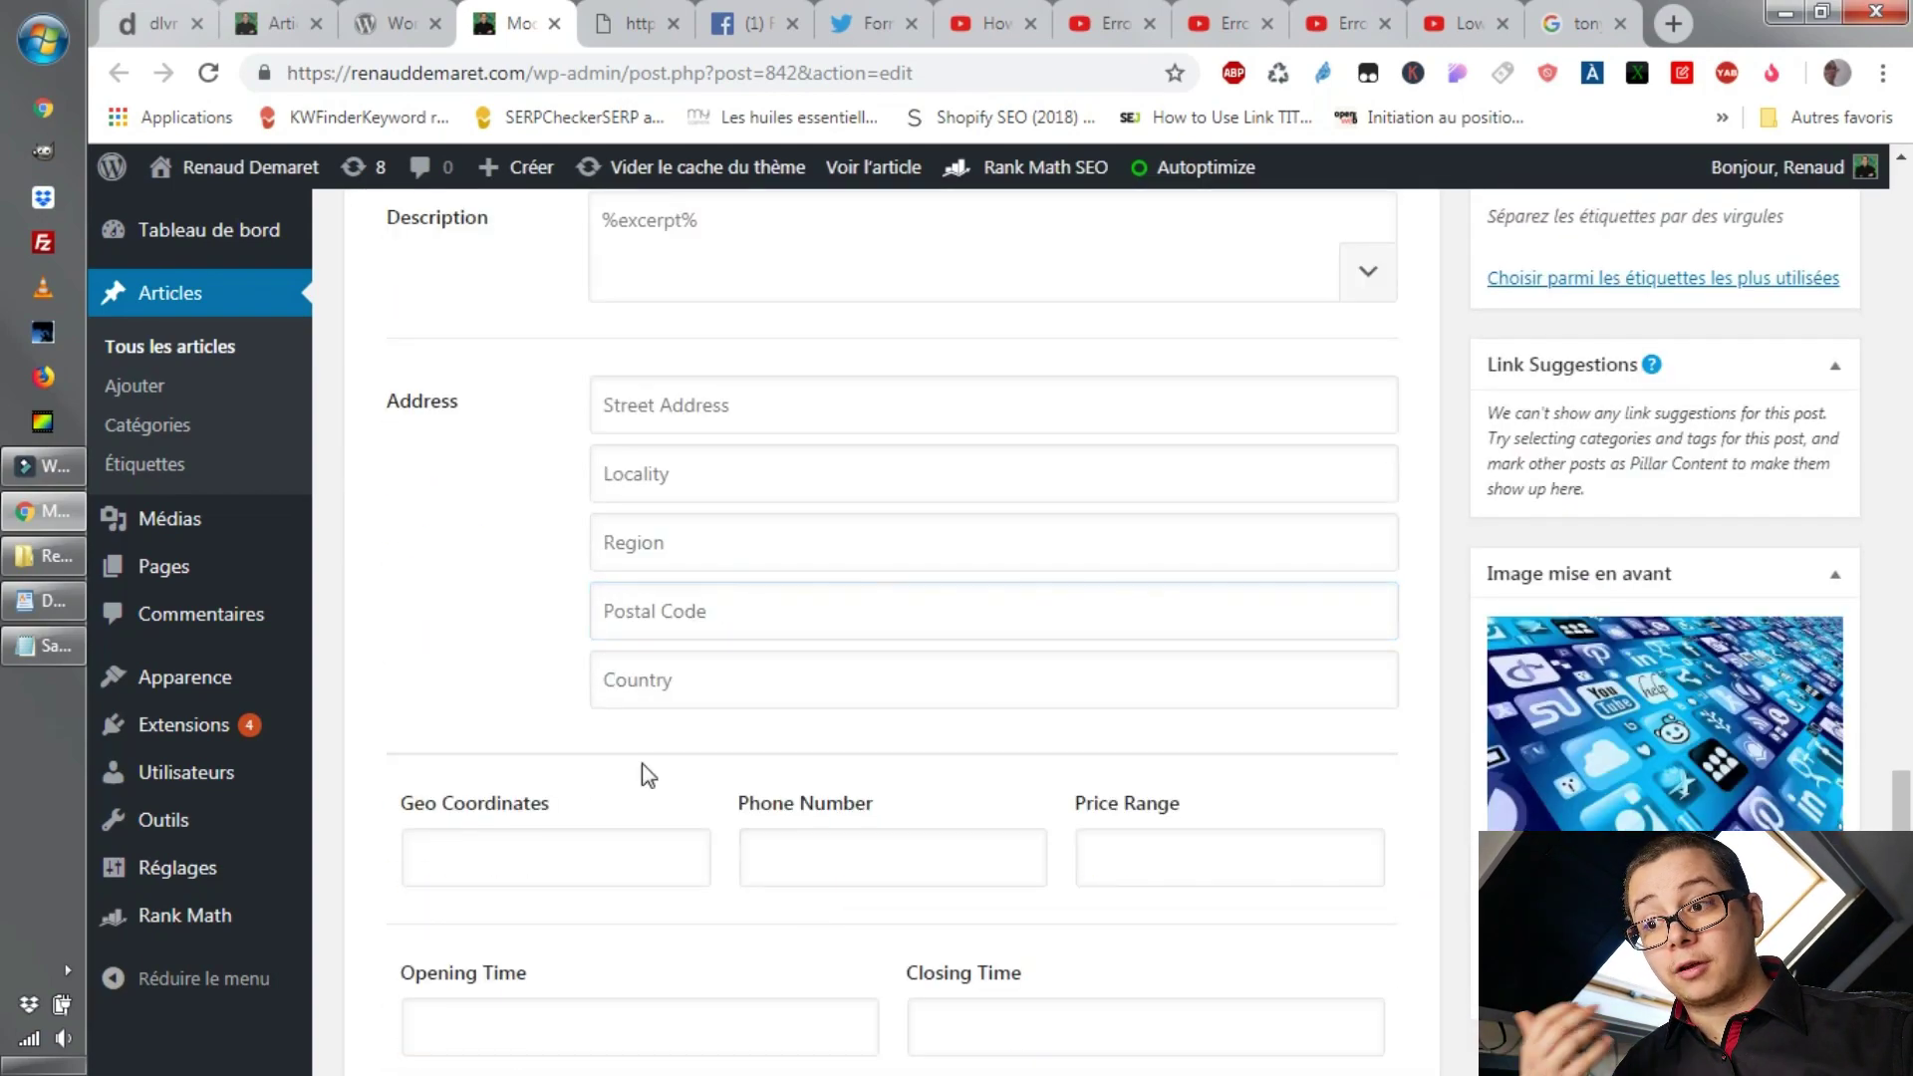
Set the rich snippet type to Person and view its email and address fields.
scroll(870, 704, "up", 6)
scroll(871, 708, "up", 2)
left_click(642, 756)
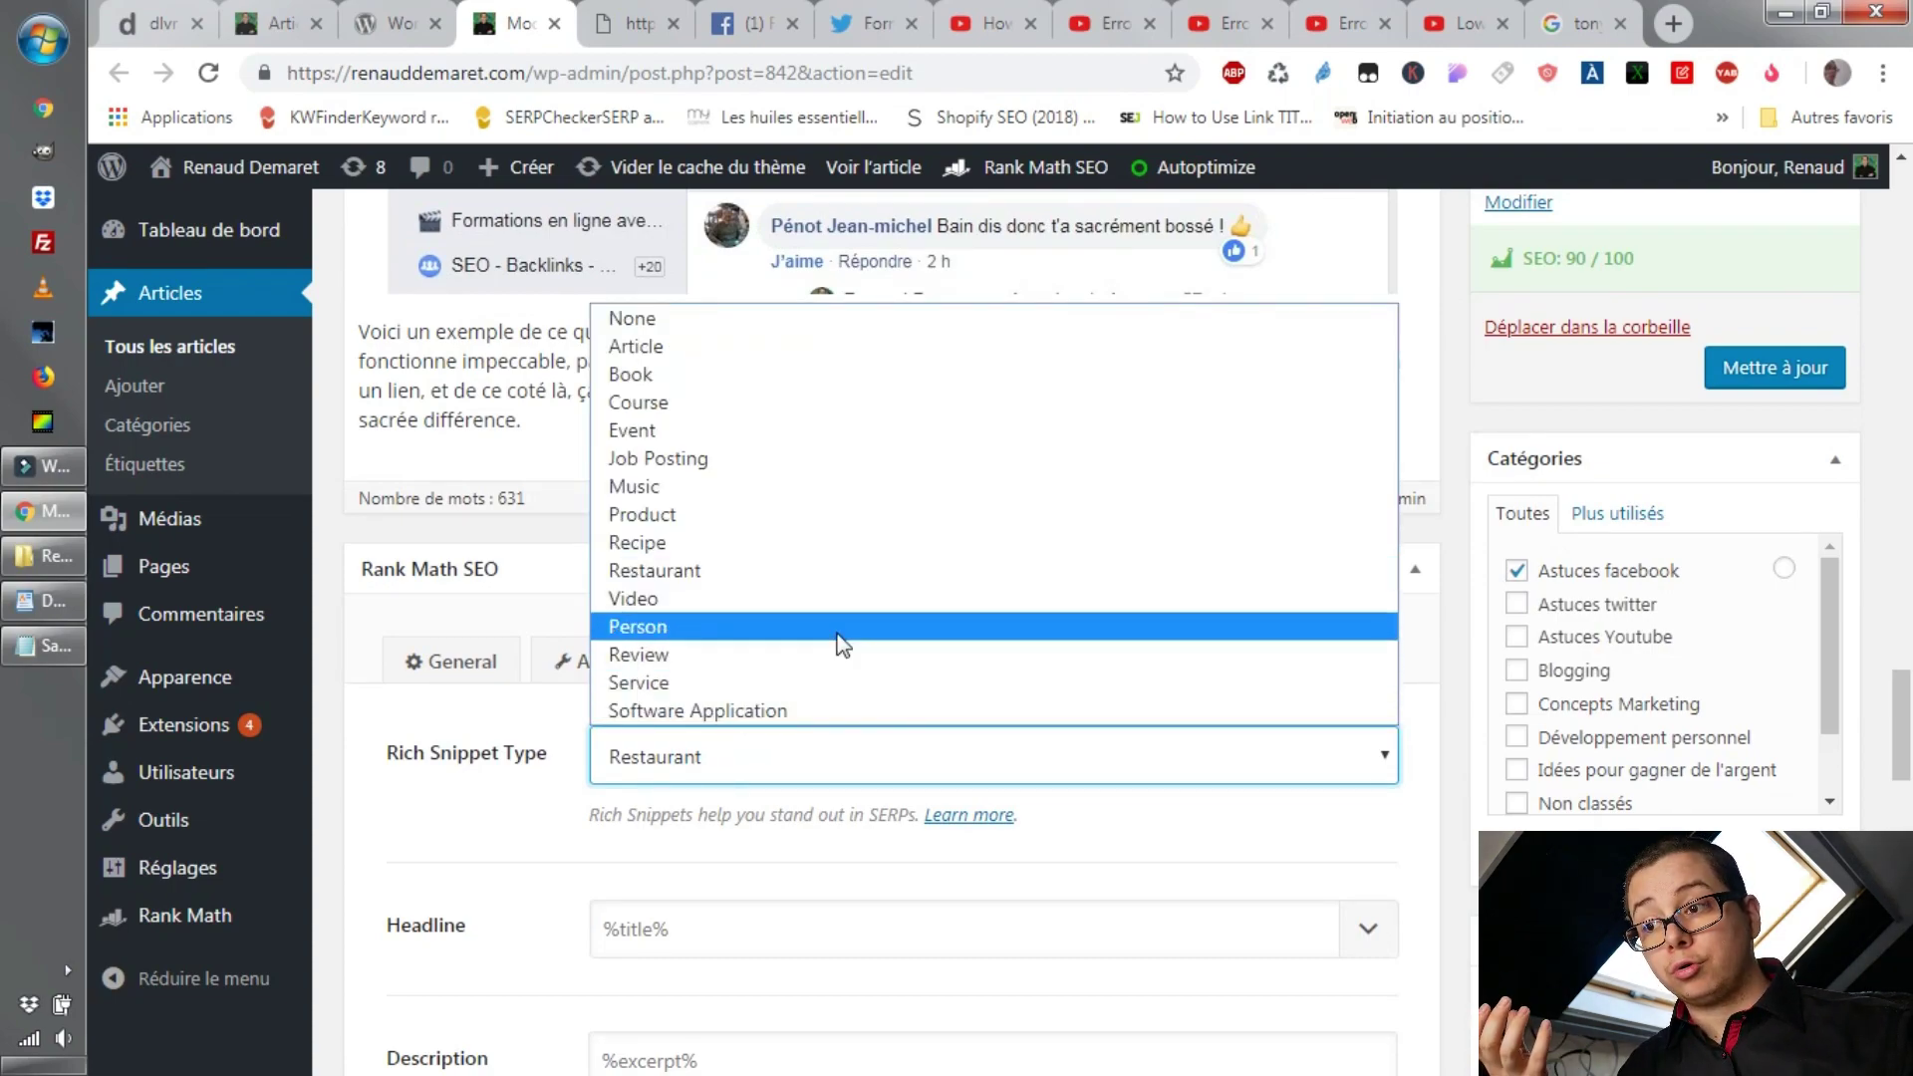
left_click(837, 625)
scroll(950, 790, "down", 4)
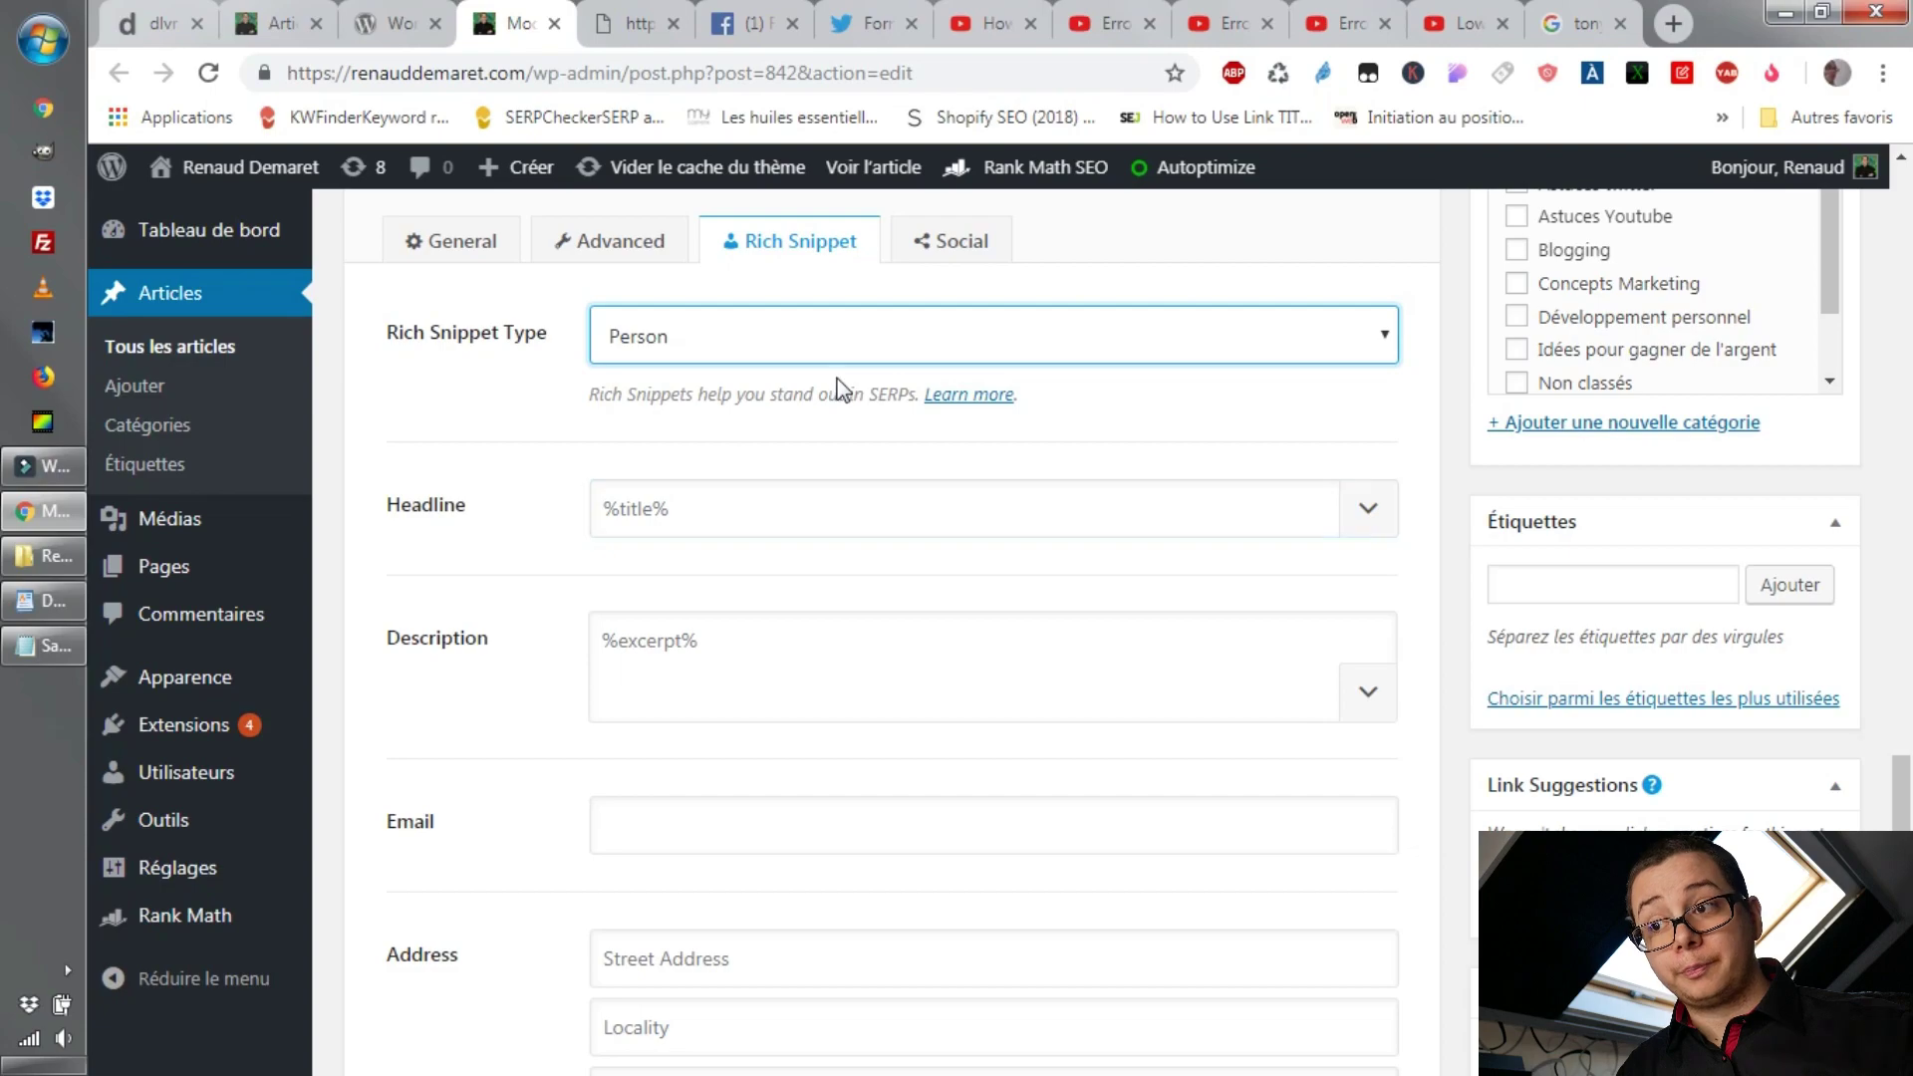
Set the rich snippet type to Software Application and view the fields it offers.
left_click(834, 332)
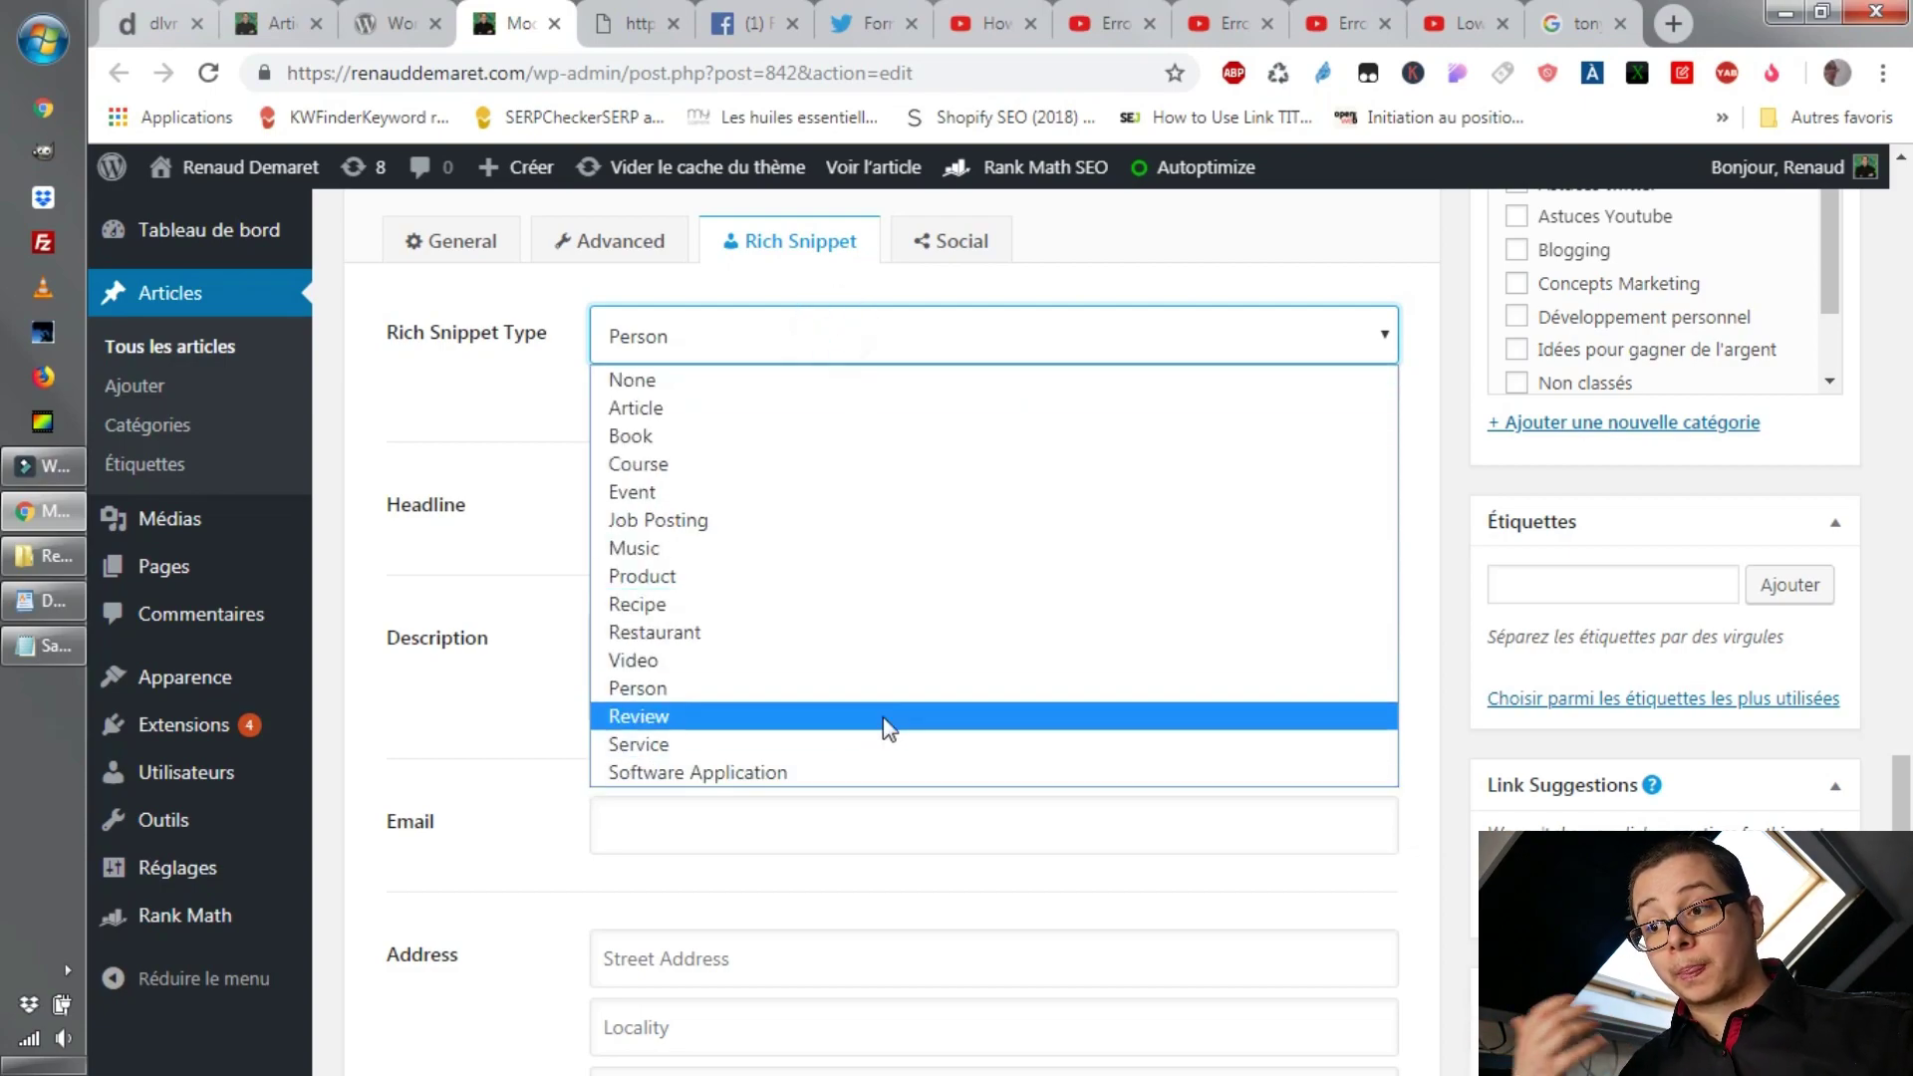
left_click(891, 767)
scroll(973, 811, "down", 3)
scroll(913, 588, "up", 5)
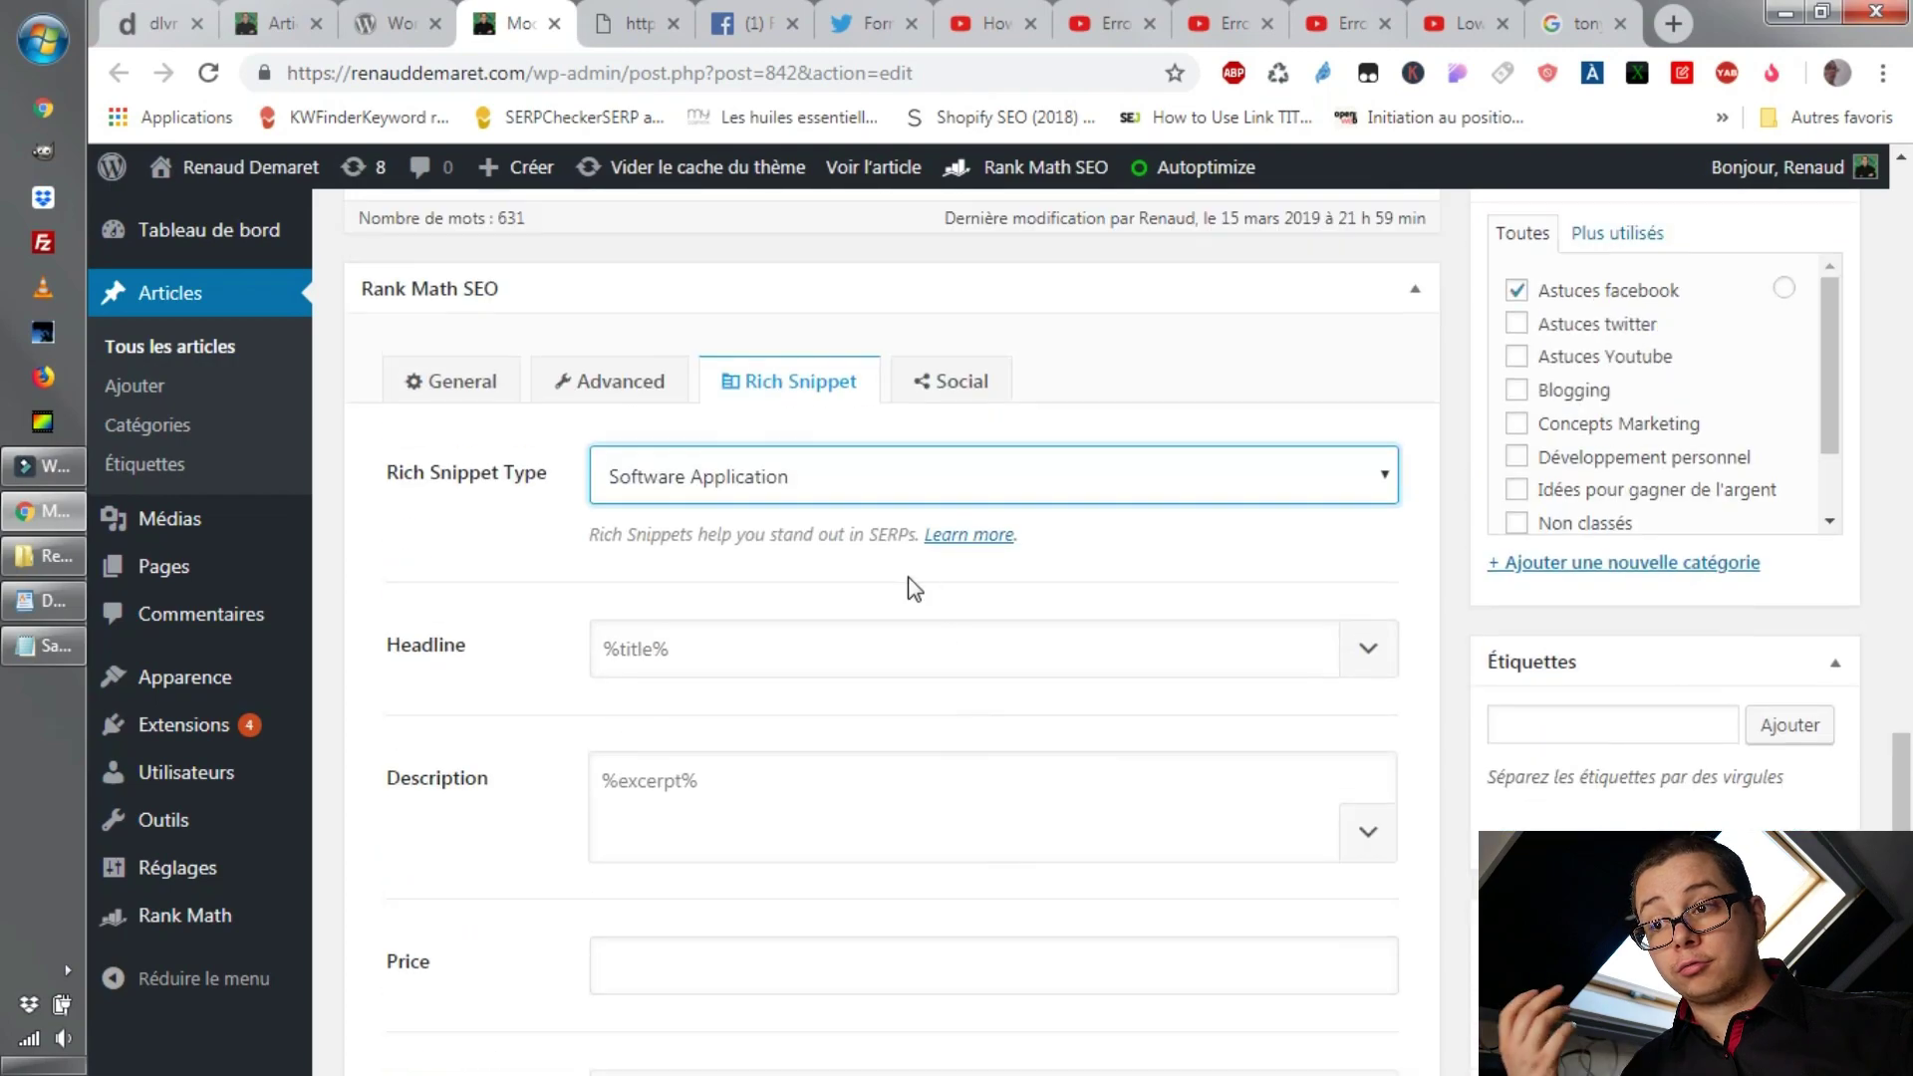
Set the rich snippet type back to Article.
left_click(854, 474)
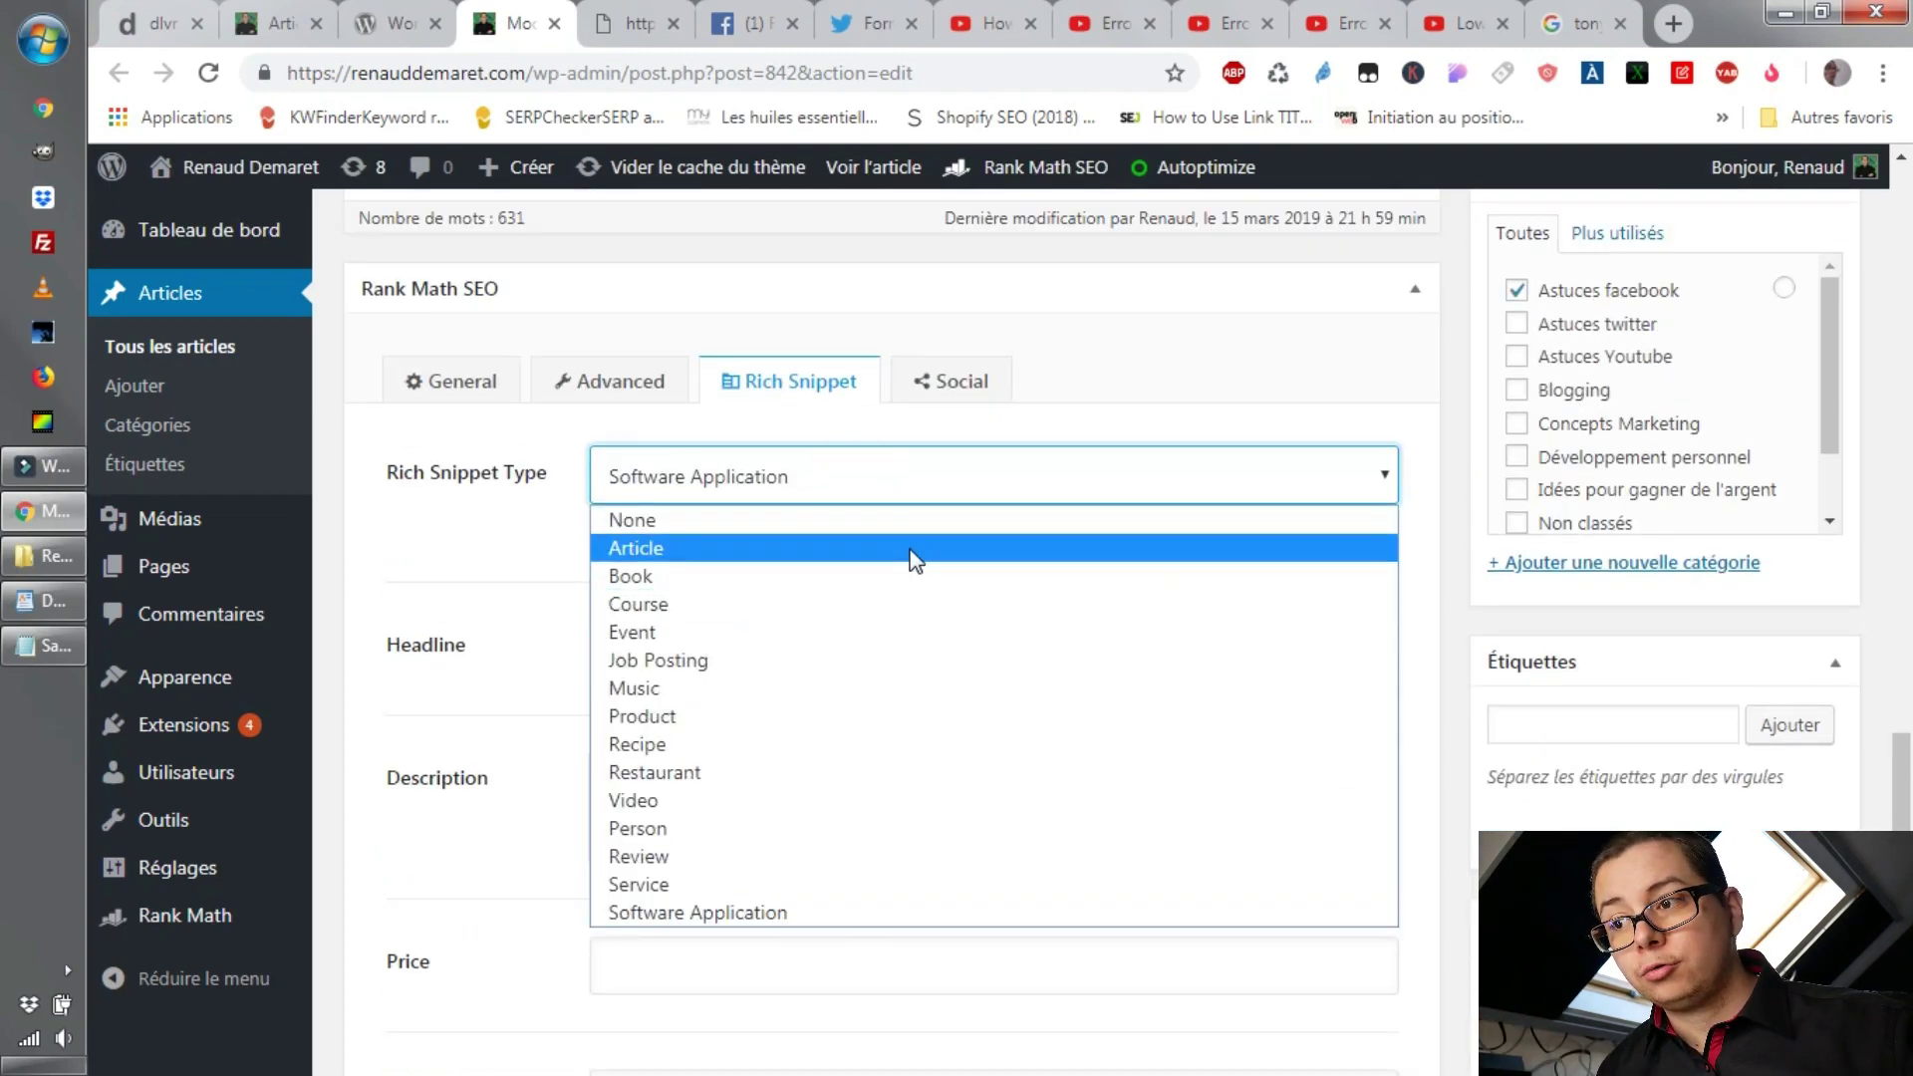
left_click(910, 557)
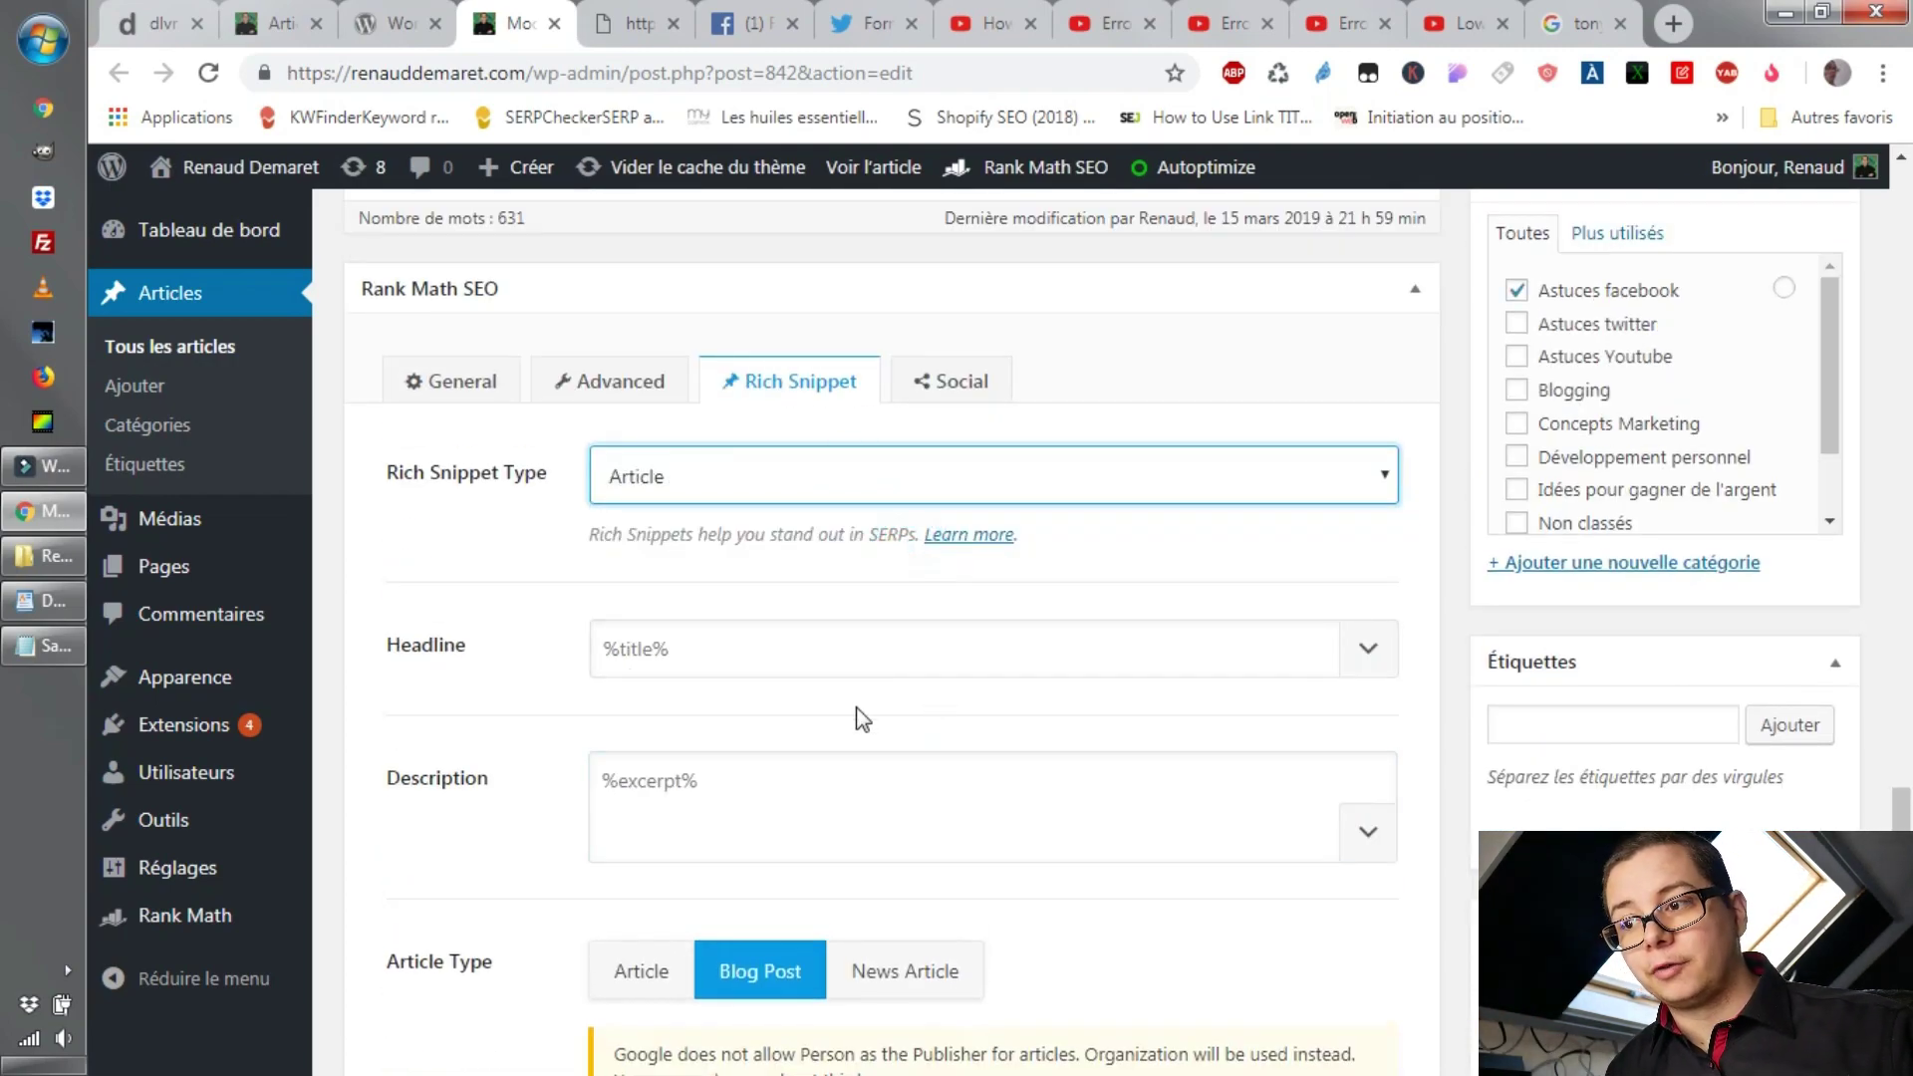
scroll(819, 687, "down", 1)
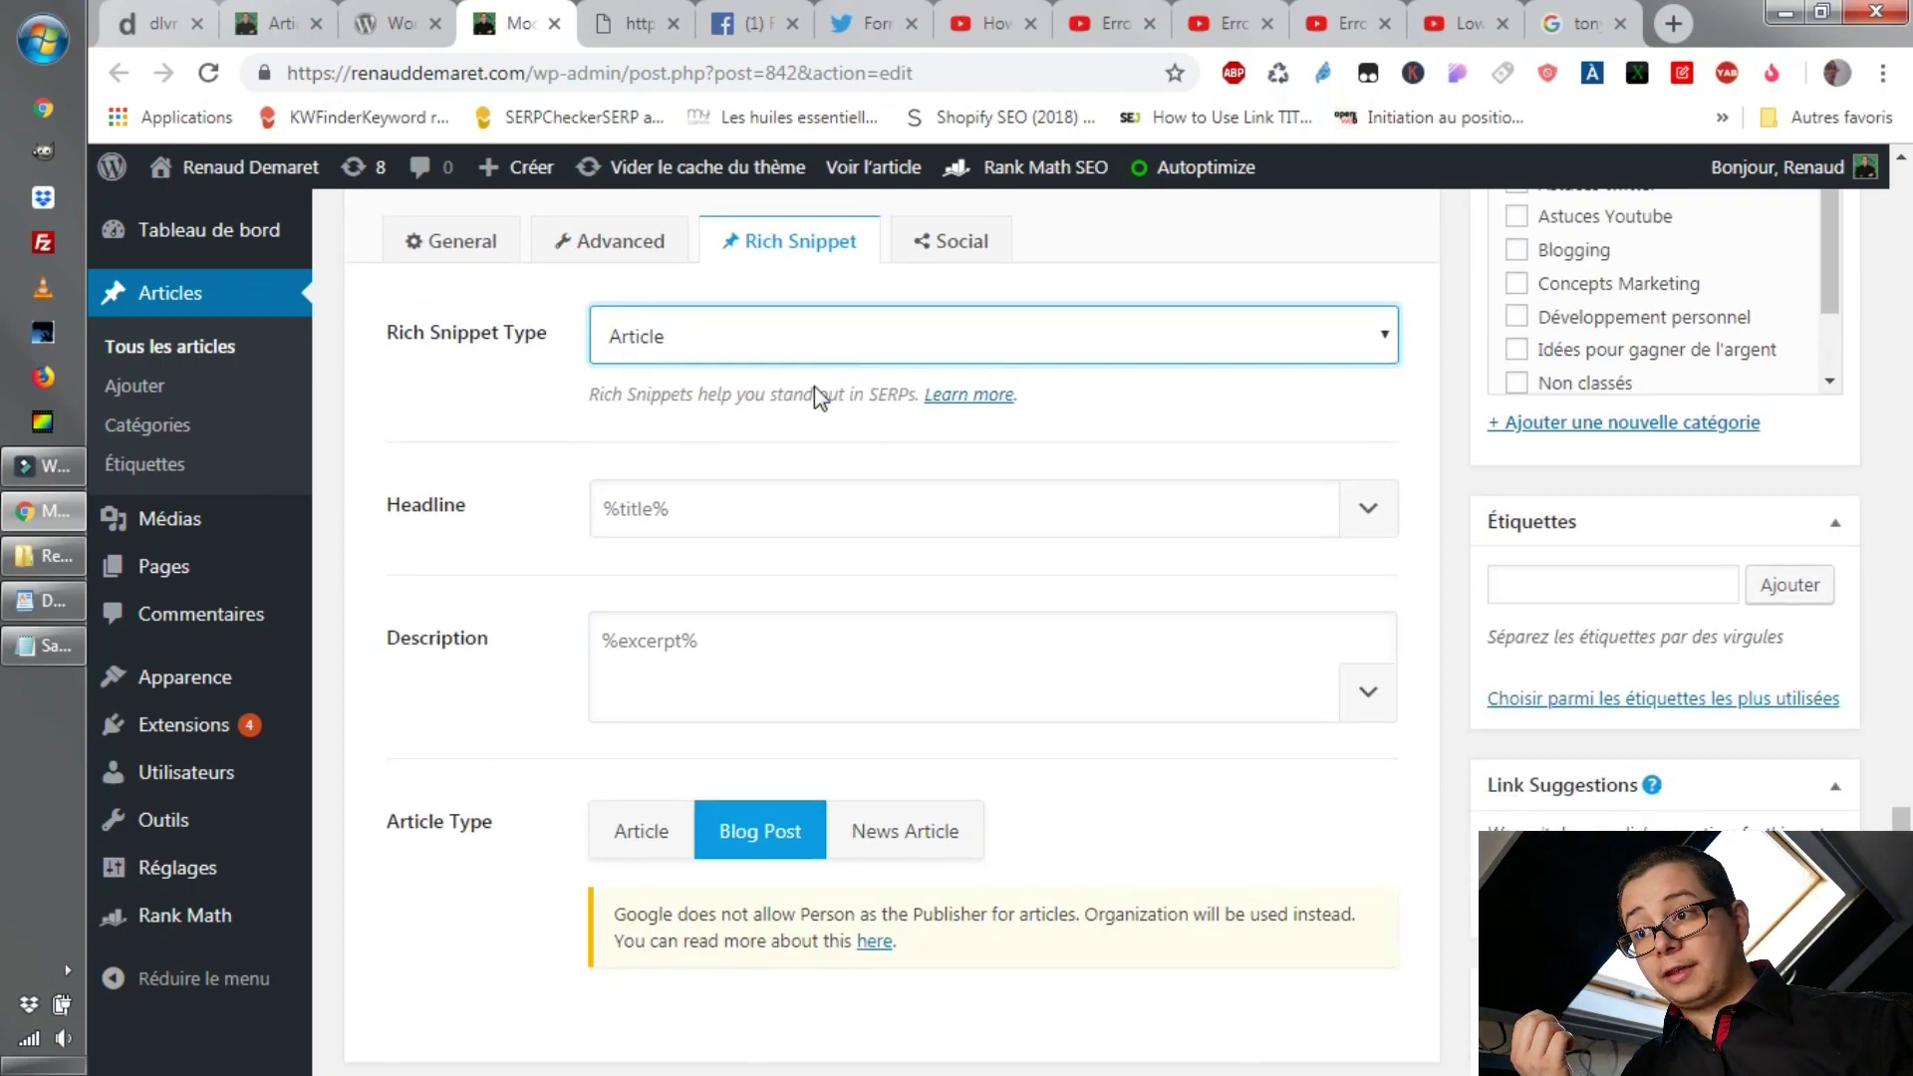
Examine the Article snippet's headline, description and article type settings, keeping Blog Post as the article type.
scroll(848, 601, "down", 1)
left_click(762, 538)
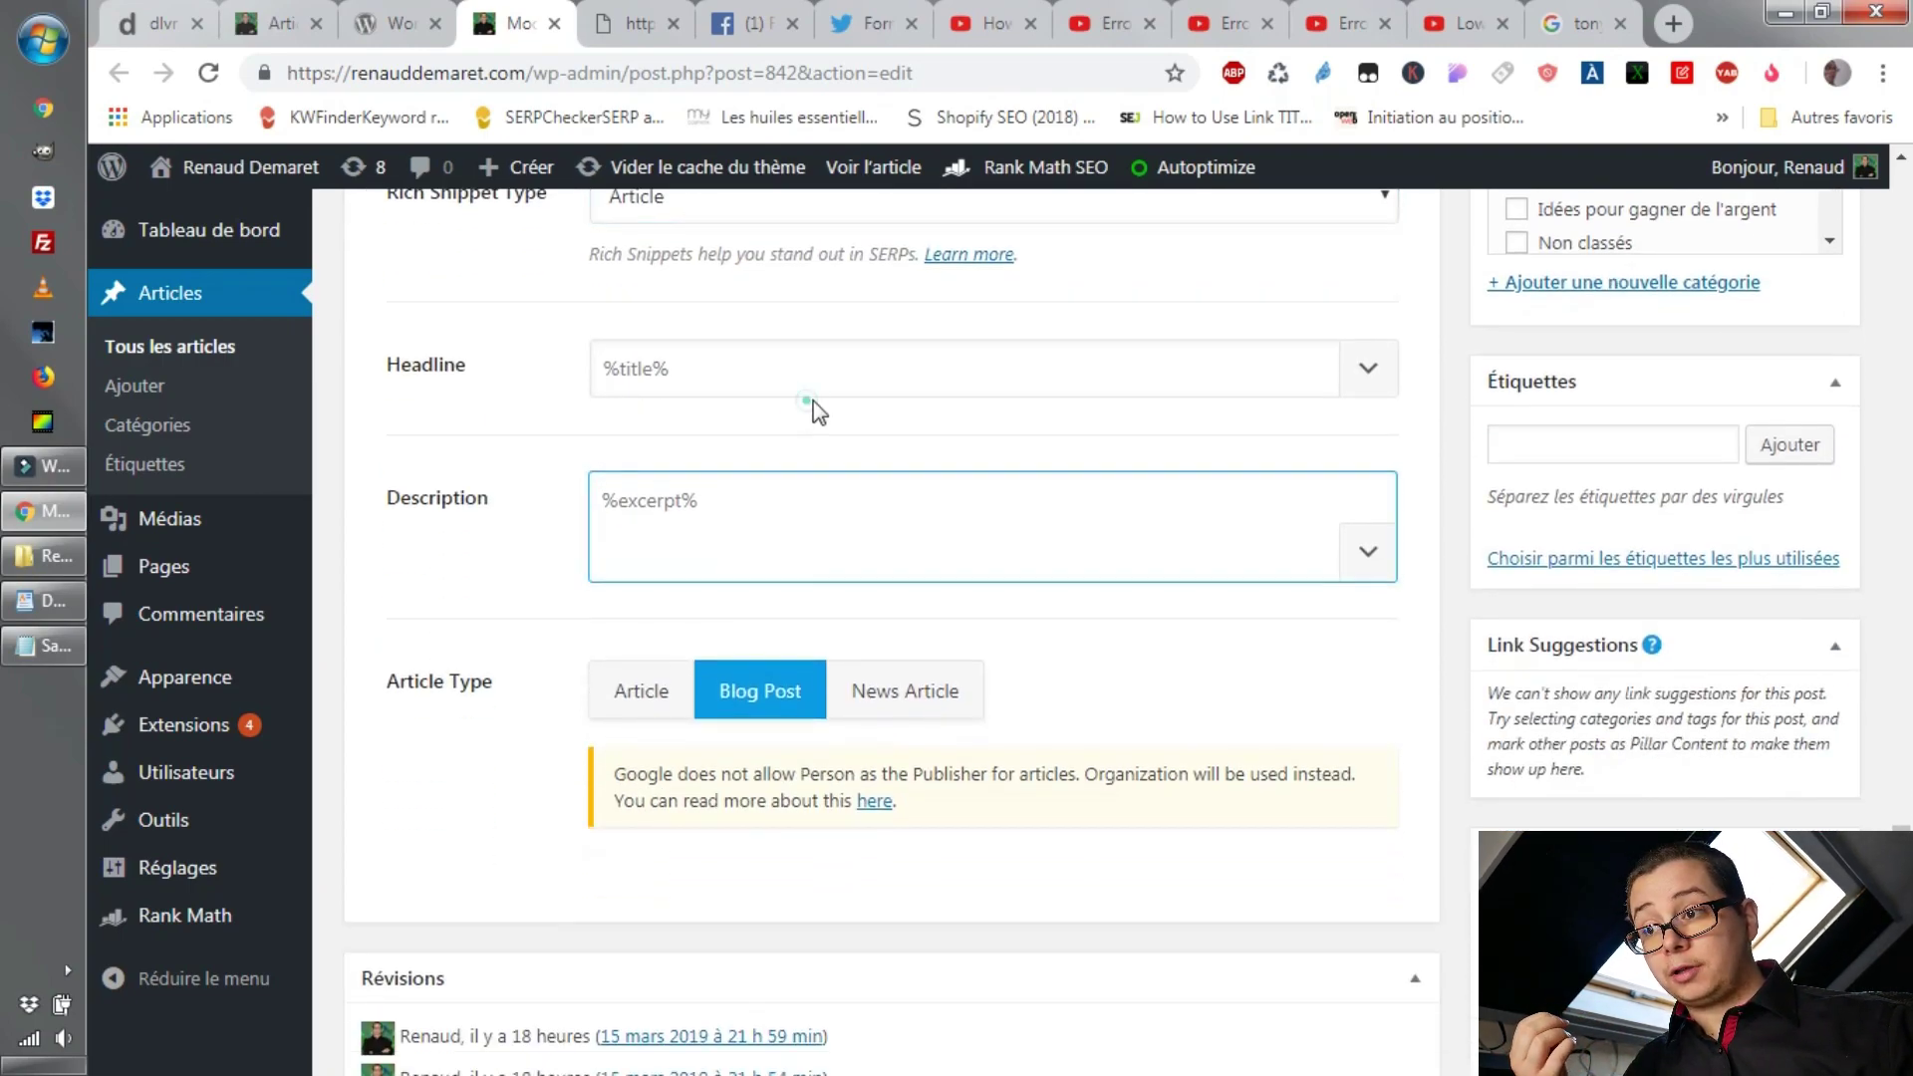
scroll(945, 719, "down", 2)
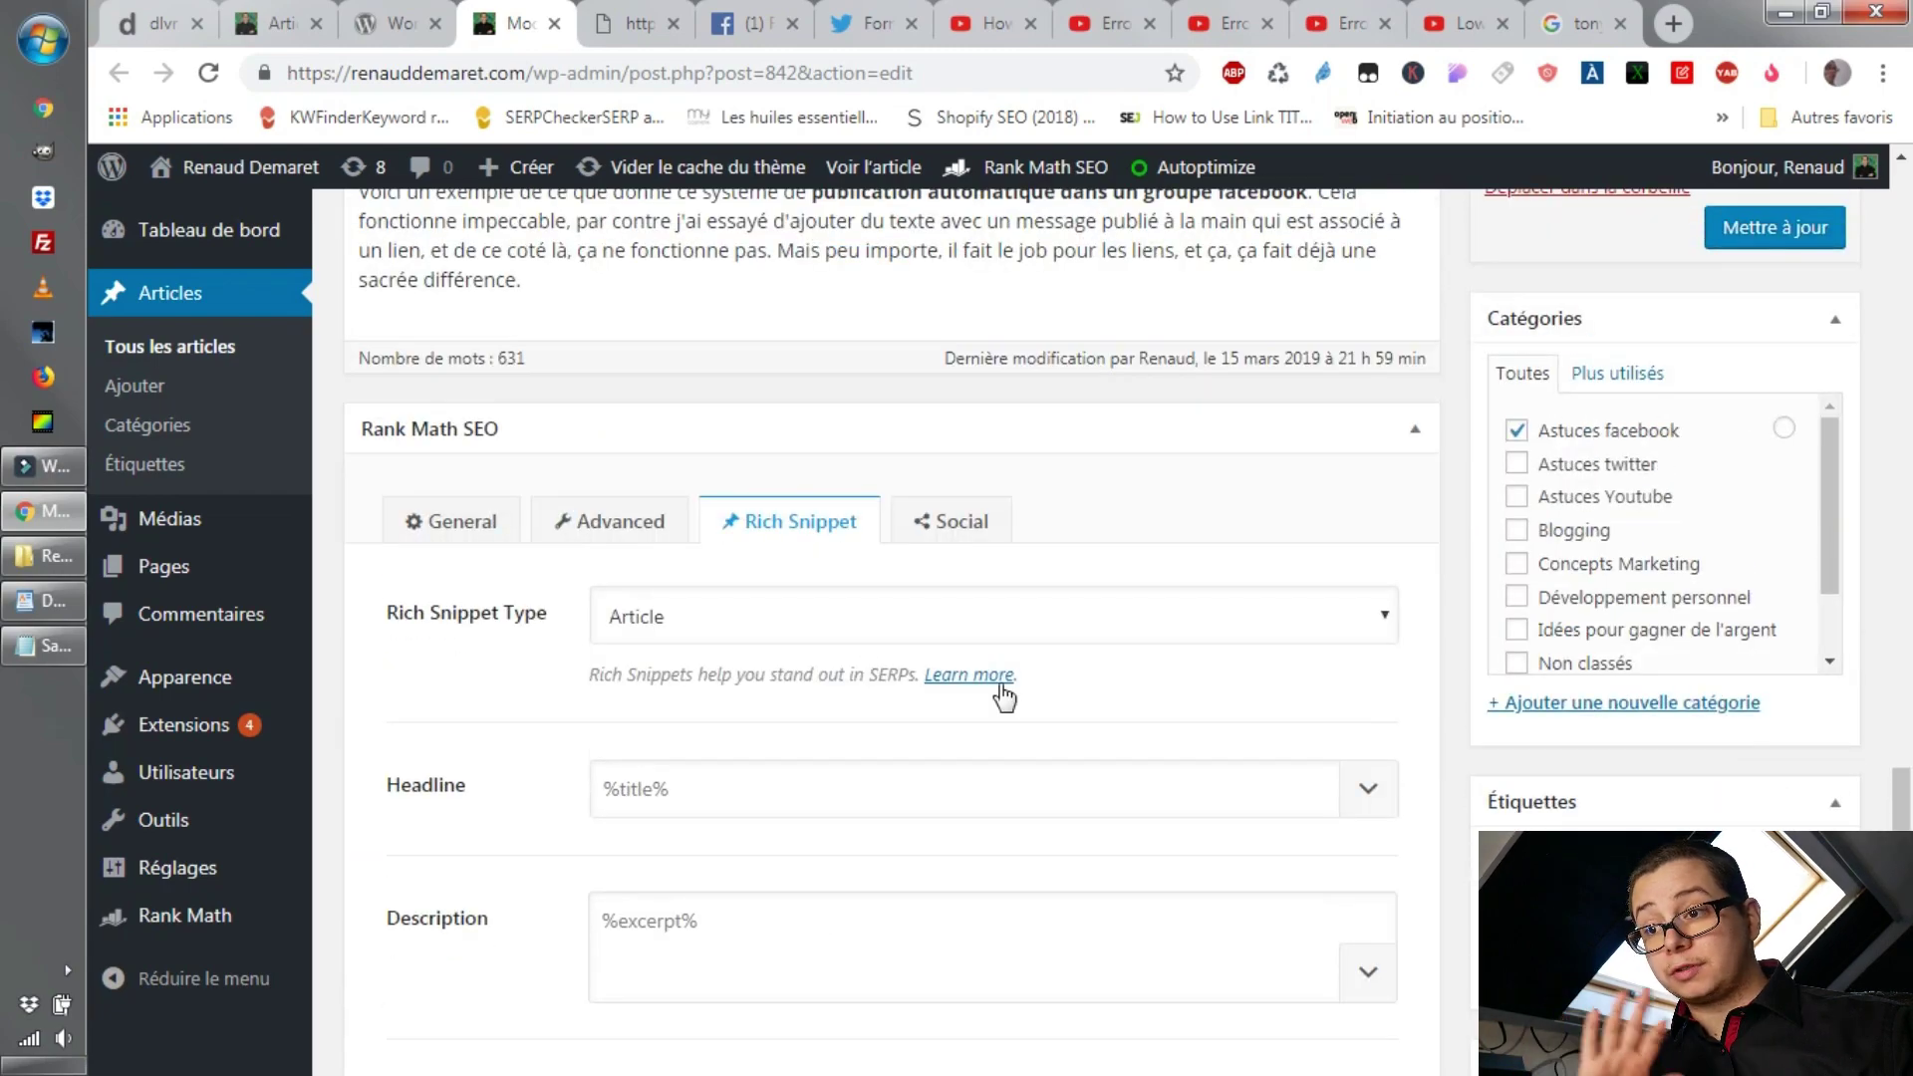
scroll(1003, 691, "down", 3)
left_click(1012, 654)
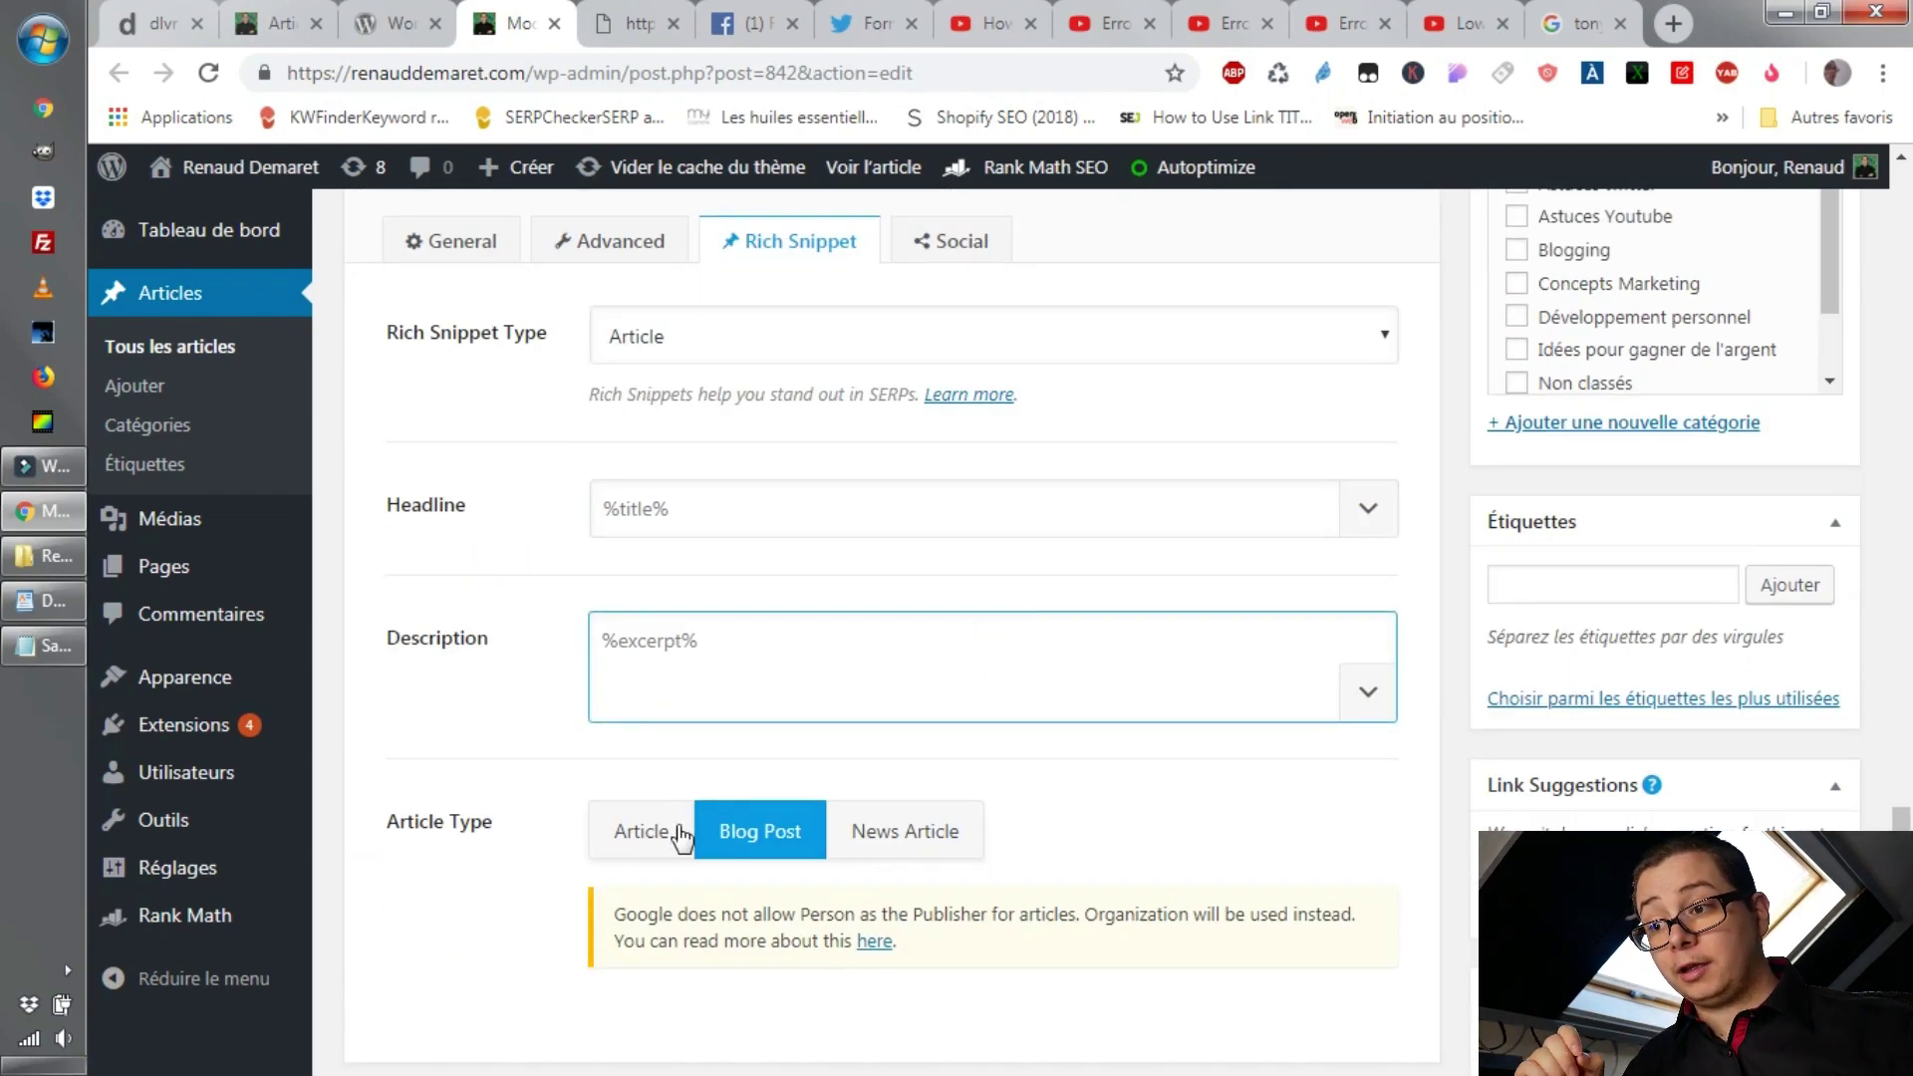
left_click(757, 837)
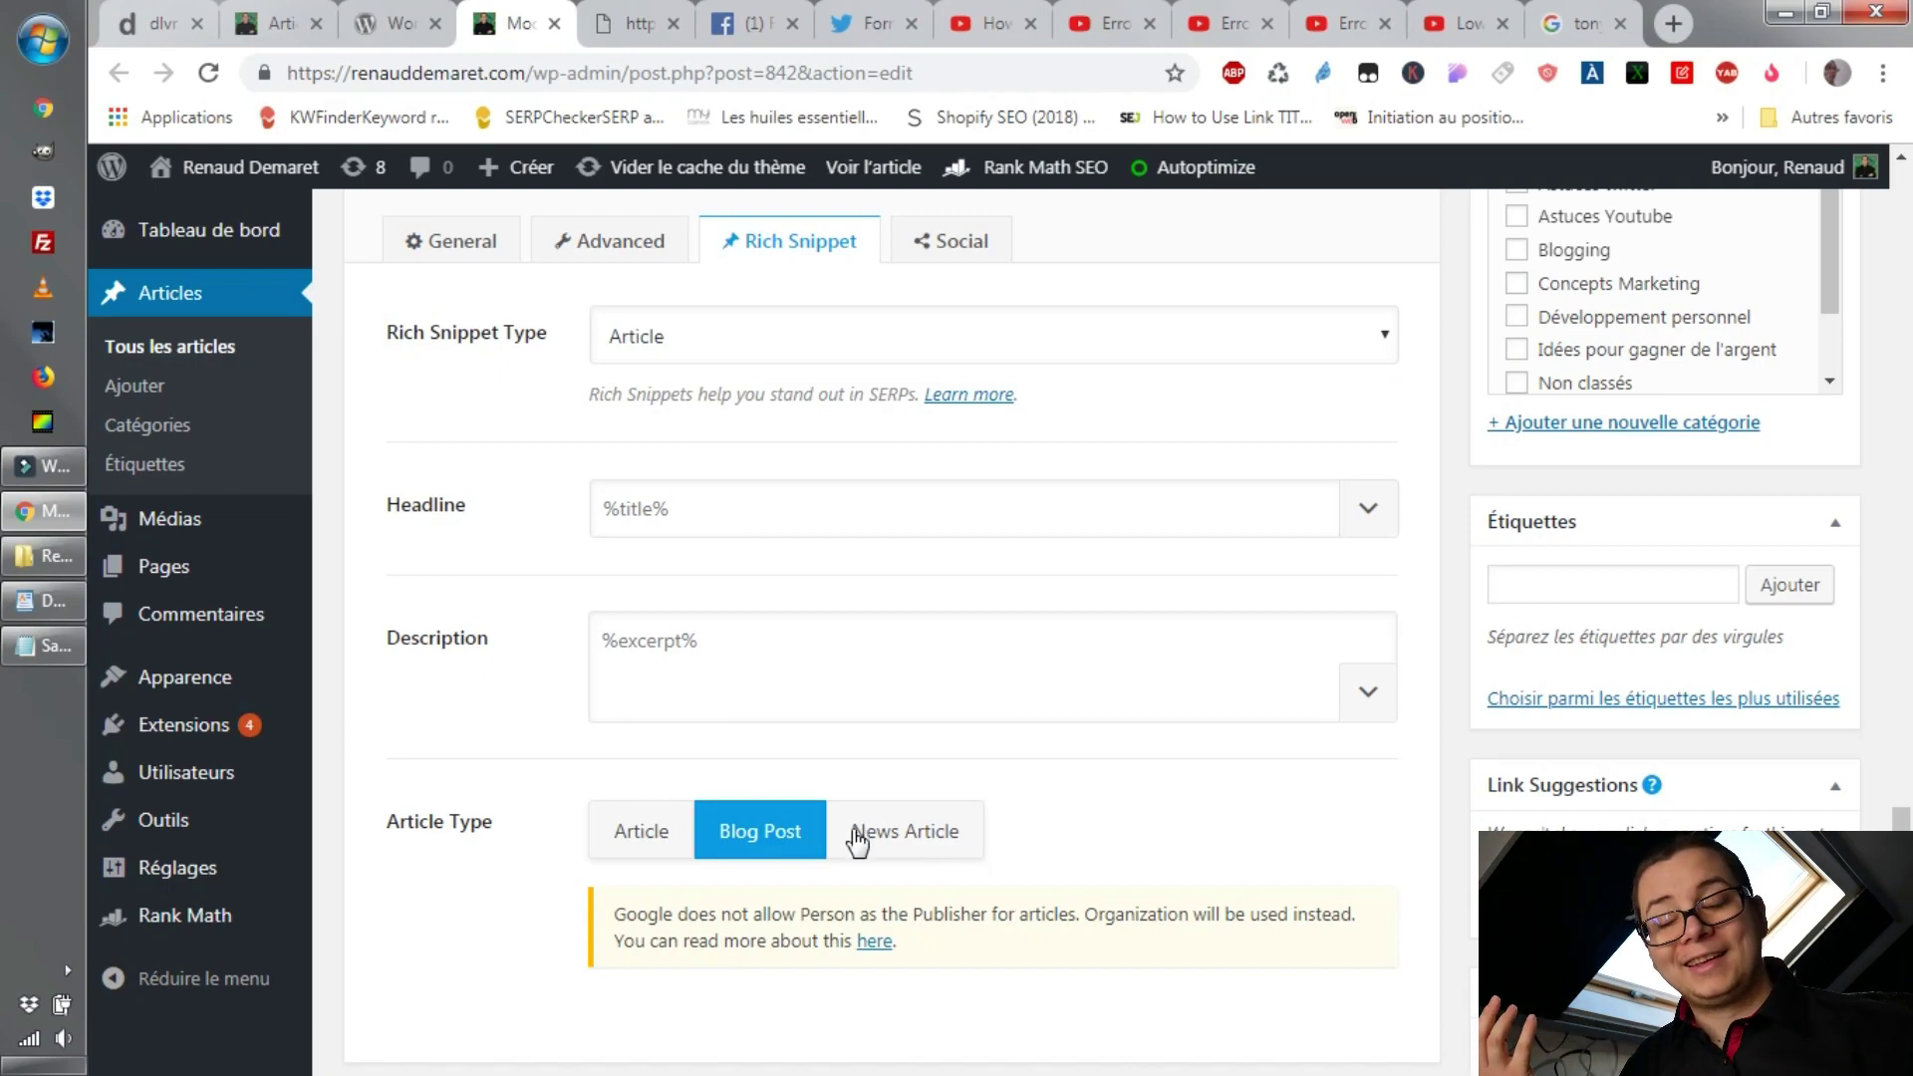
scroll(856, 842, "down", 2)
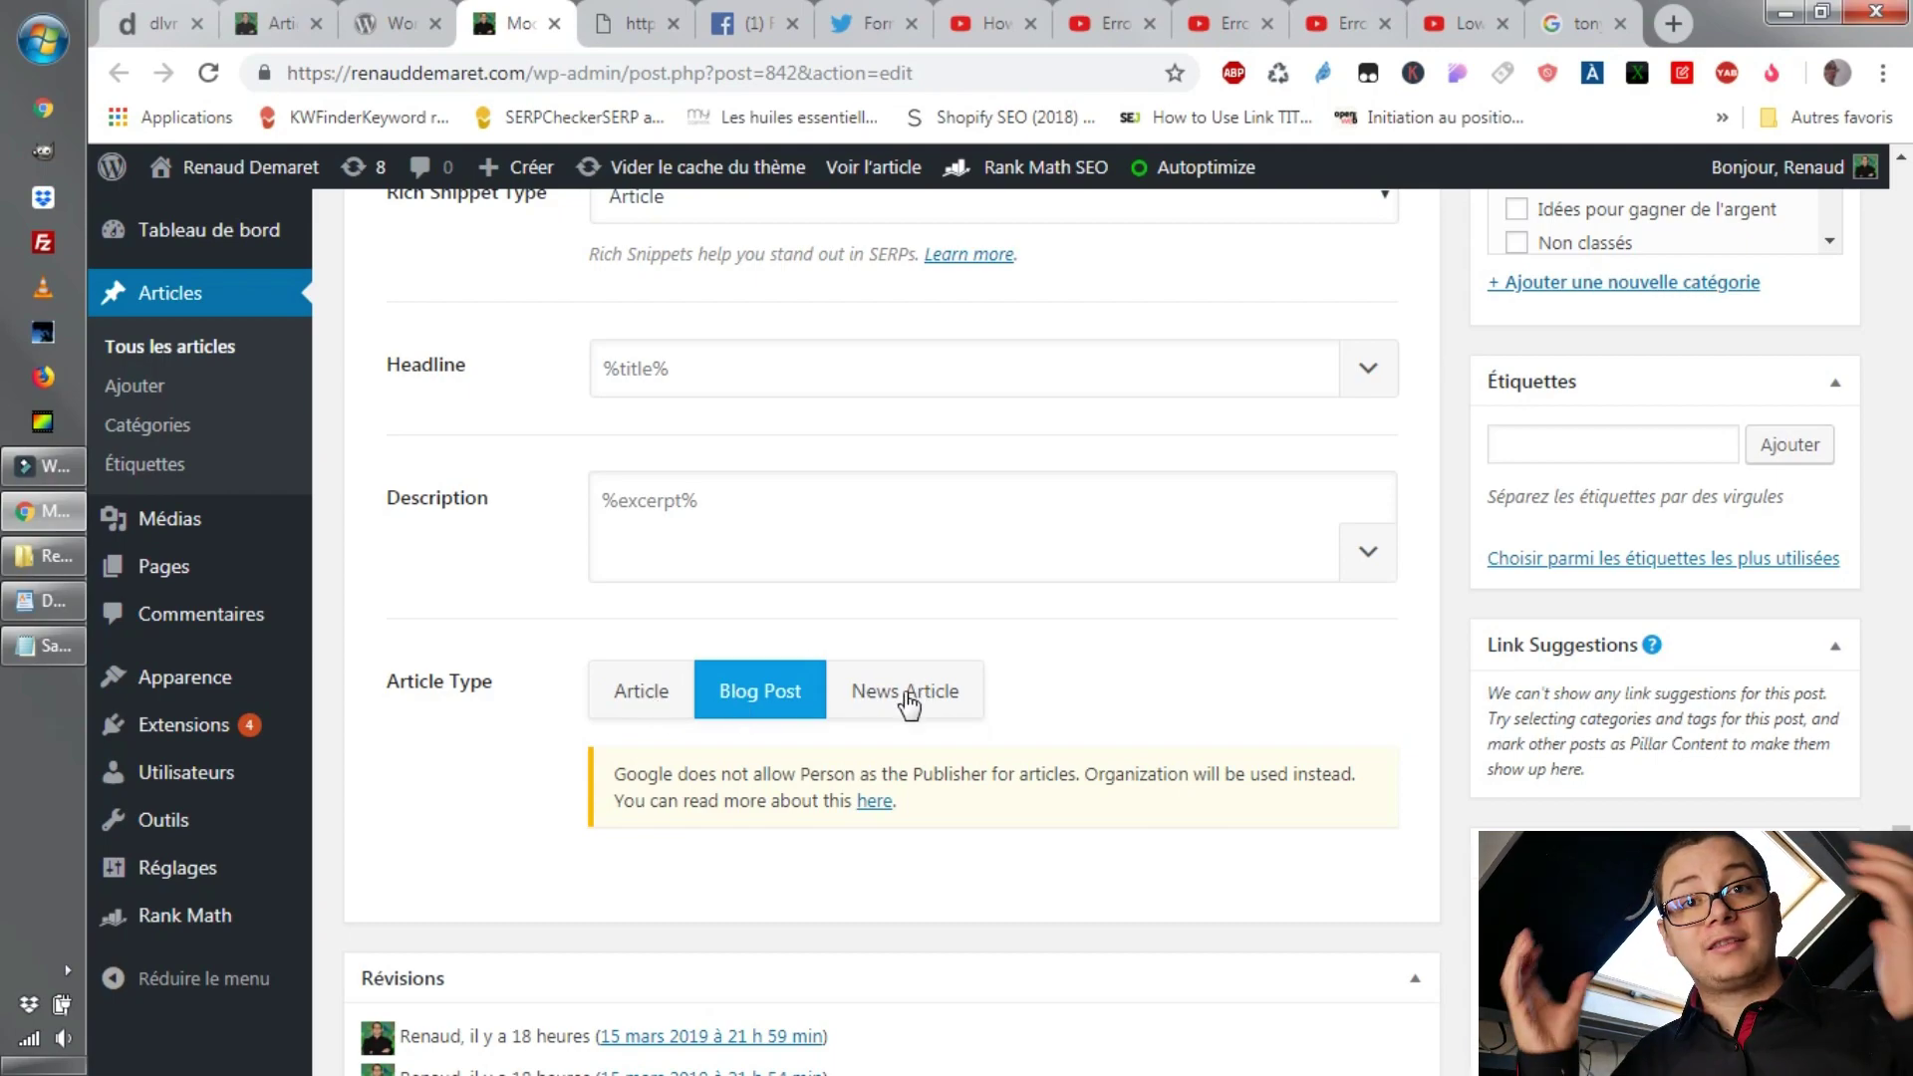
scroll(941, 598, "up", 7)
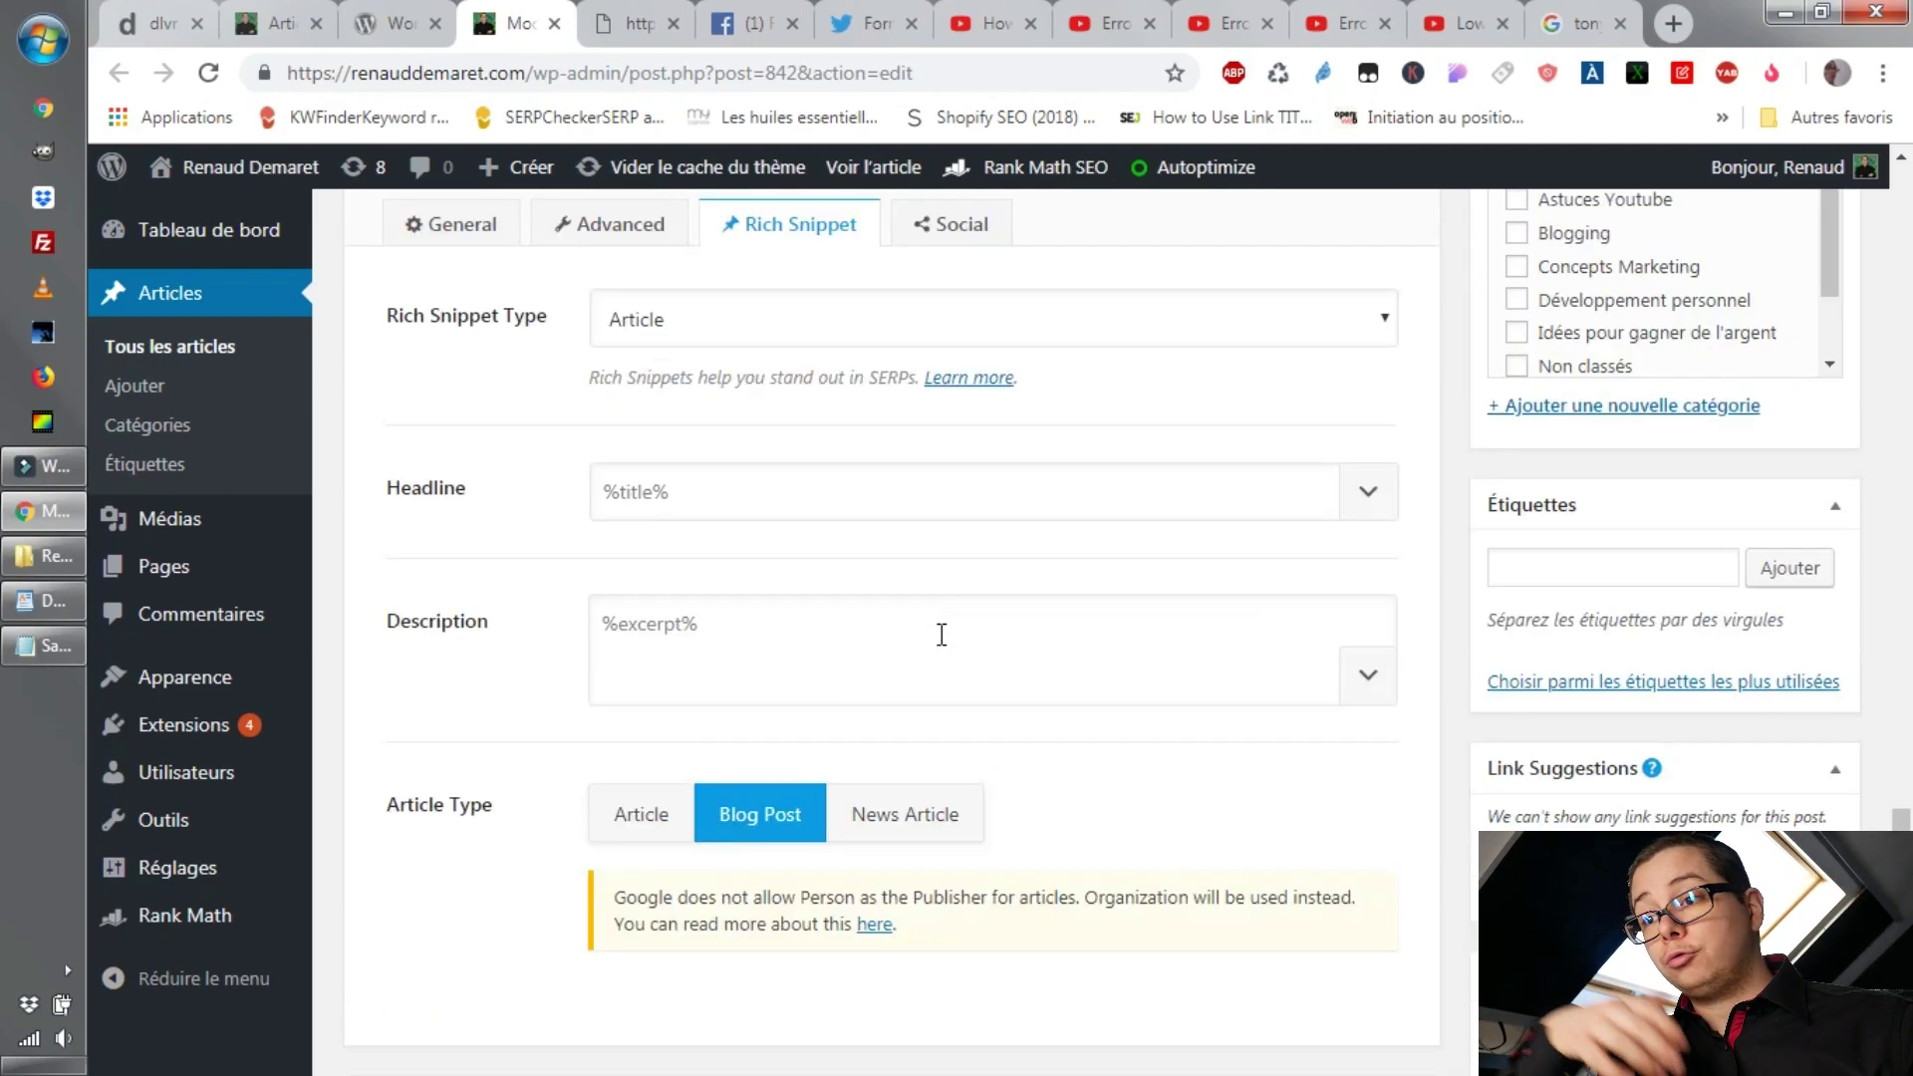
View the article's search preview in the general SEO settings and compare it with the official website's result in the Google search for tony robbin.
left_click(463, 802)
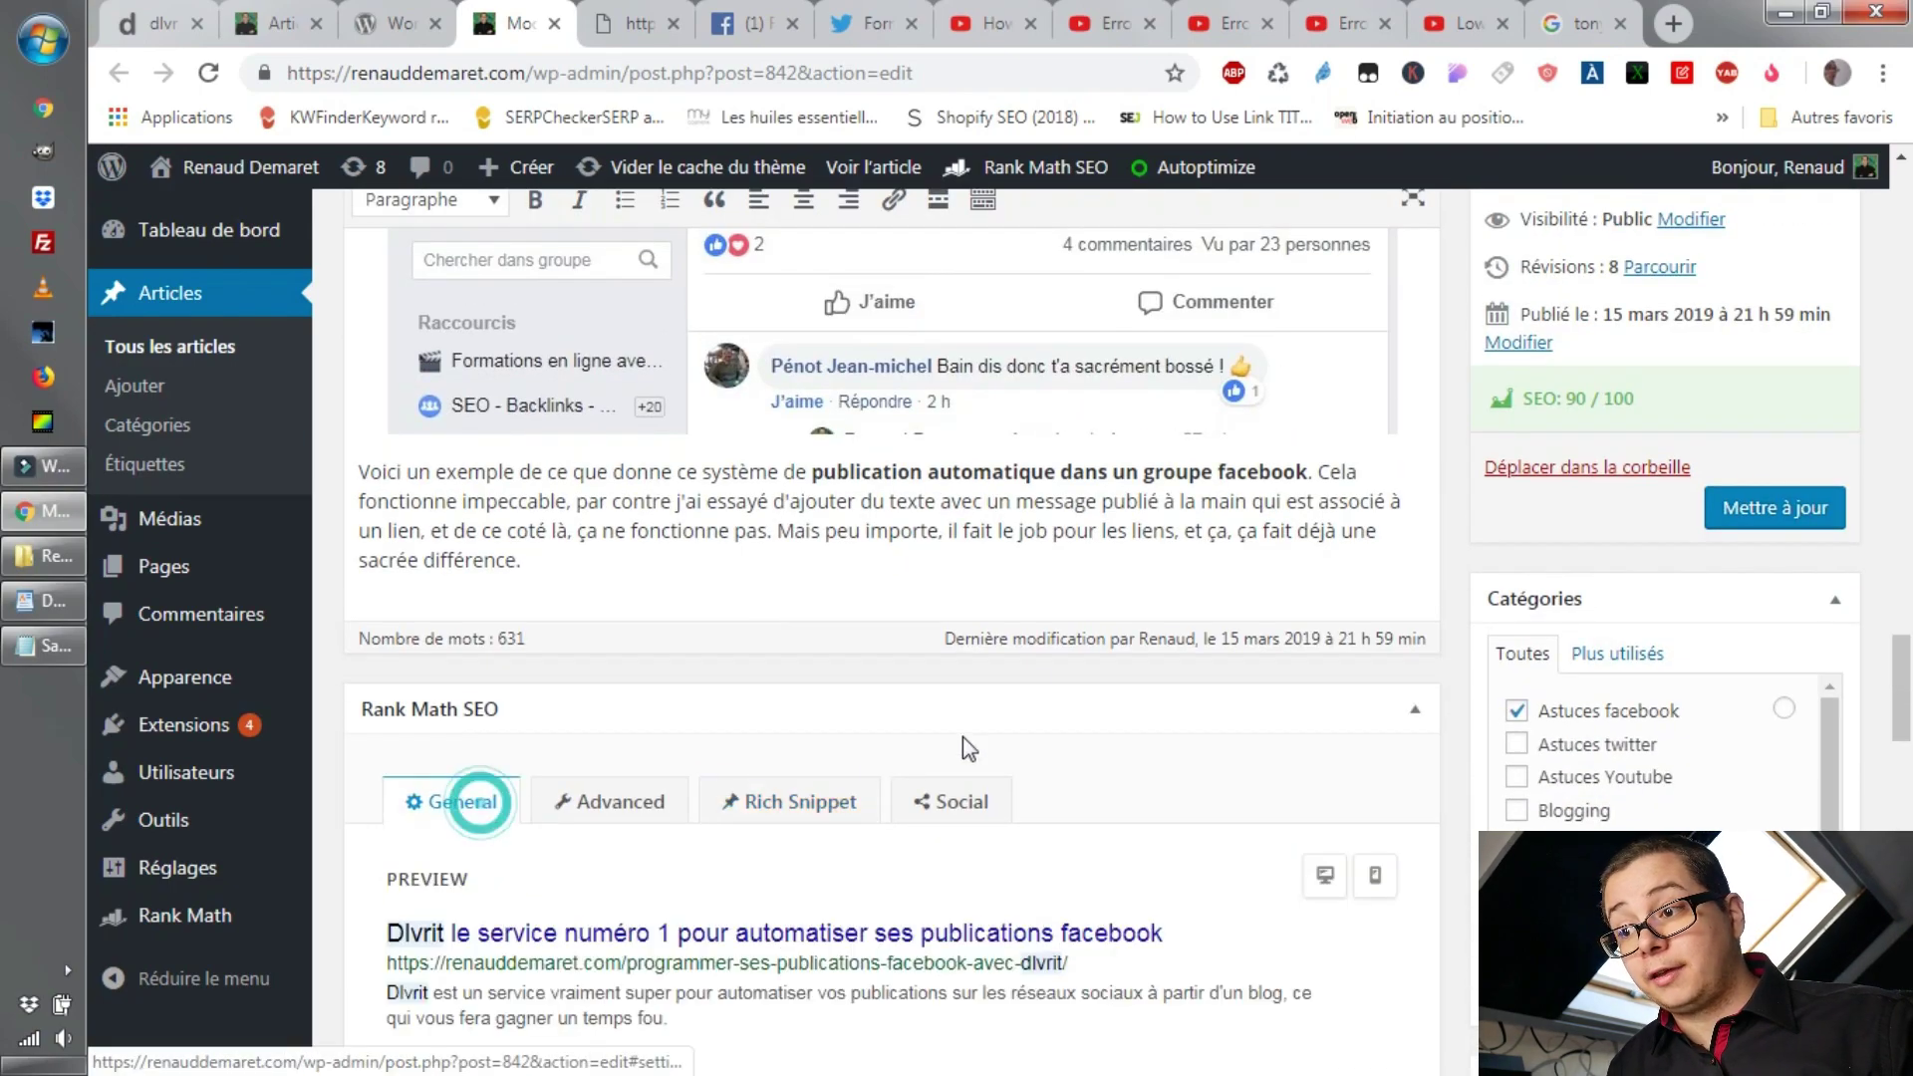
scroll(930, 547, "down", 4)
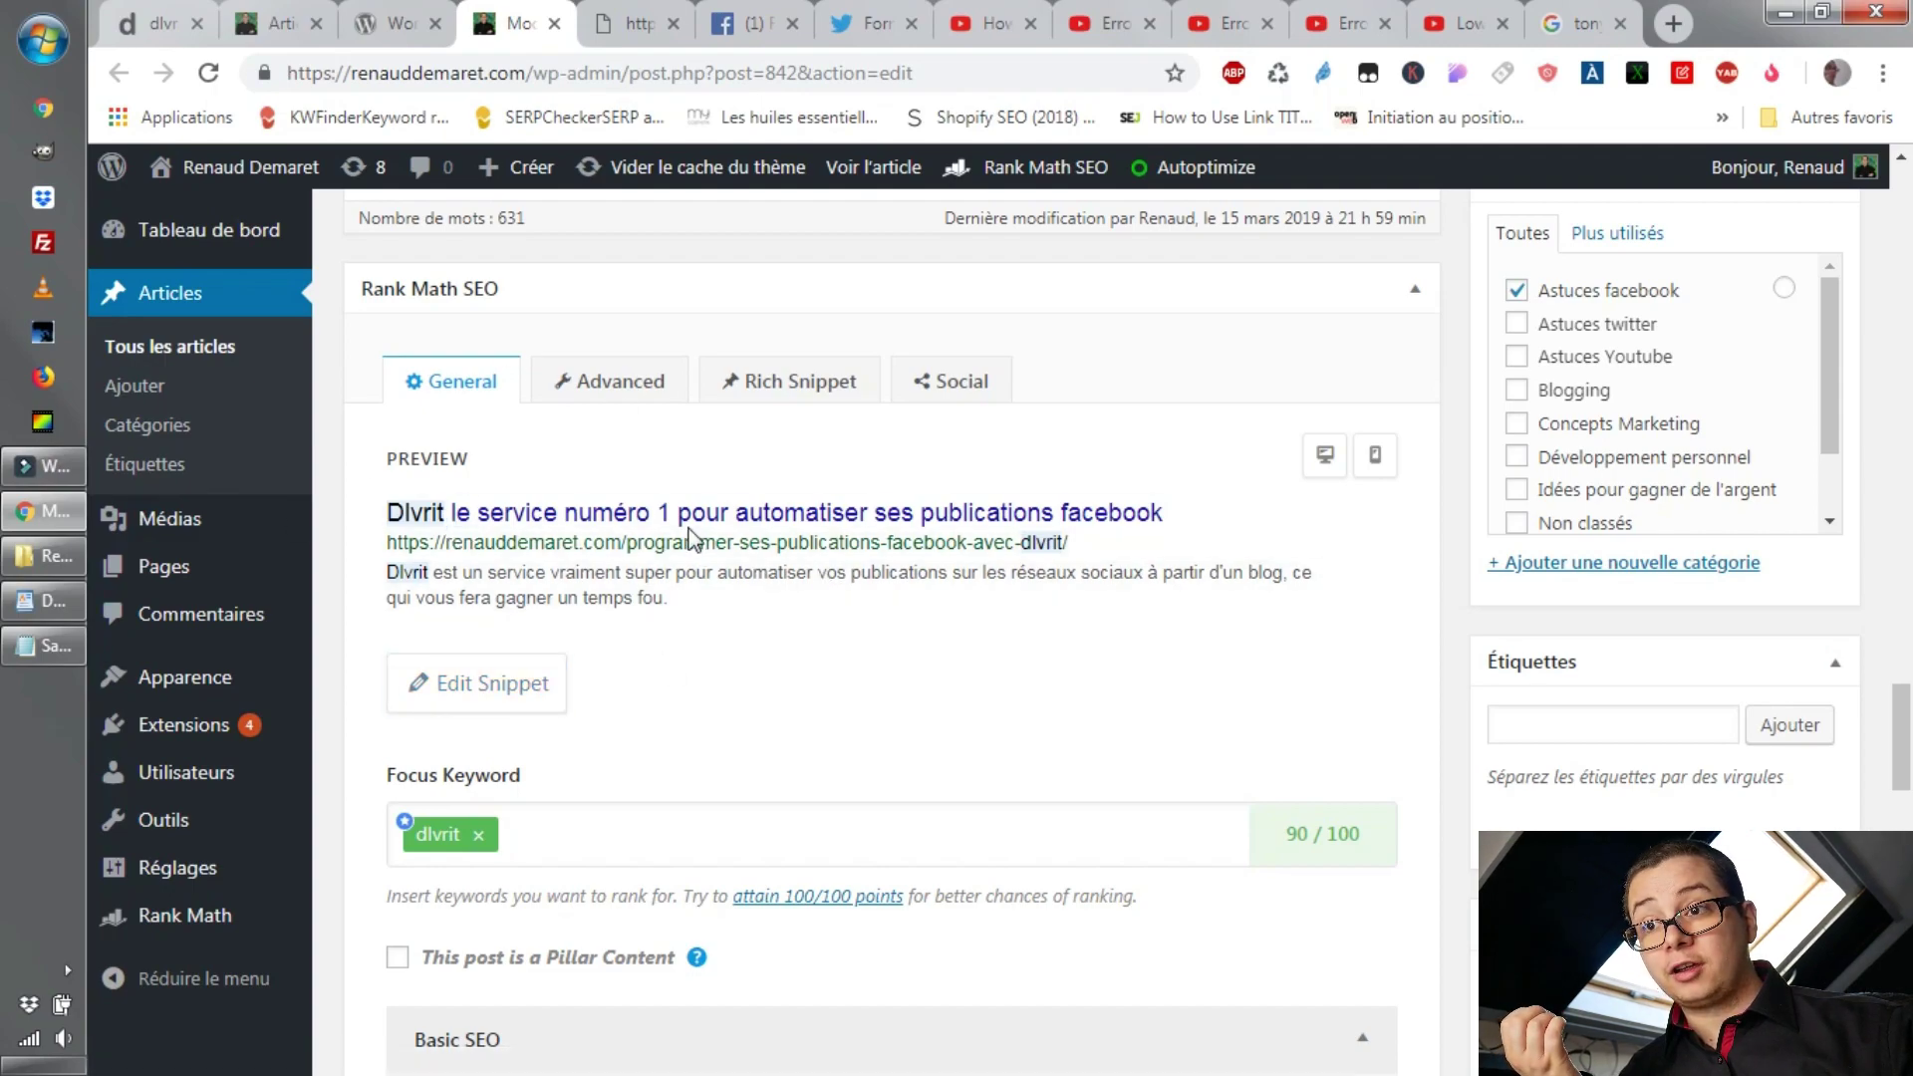
left_click(1584, 24)
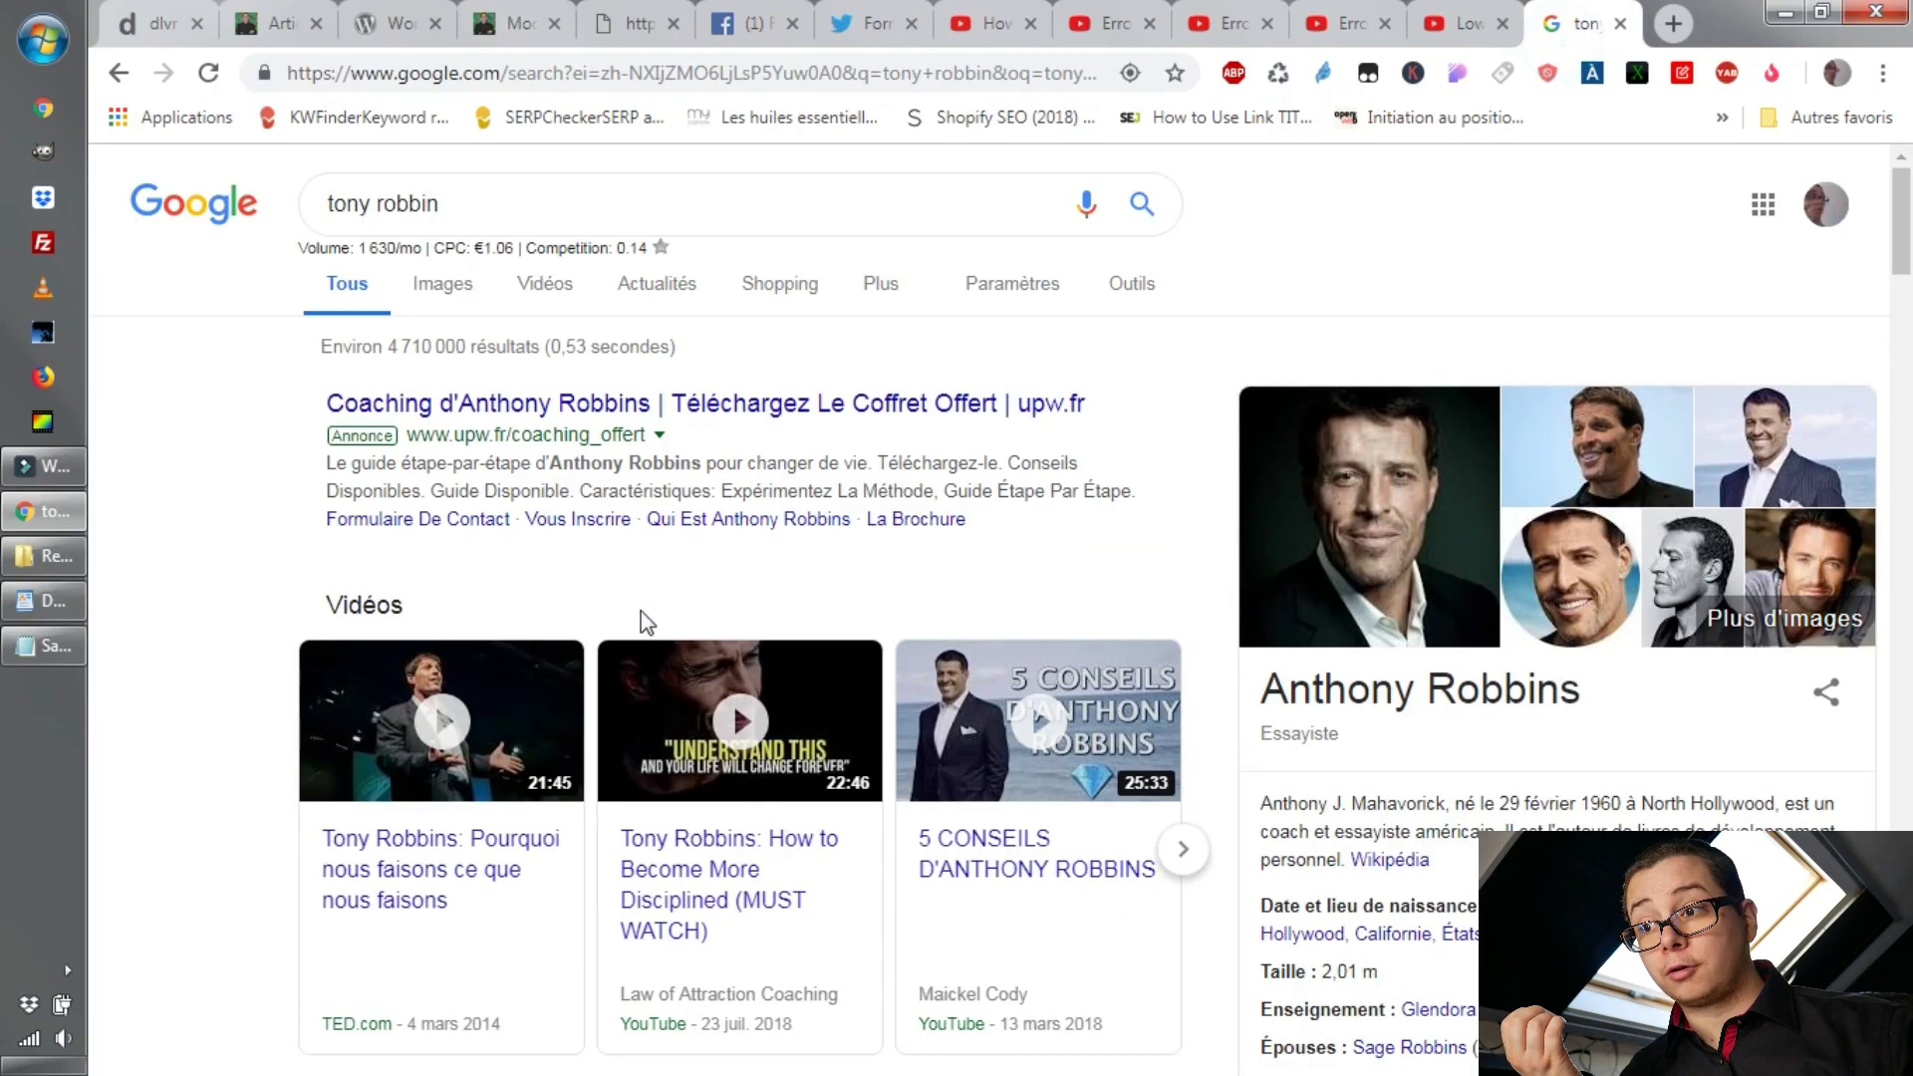
scroll(641, 611, "down", 4)
left_click_drag(665, 768, 374, 768)
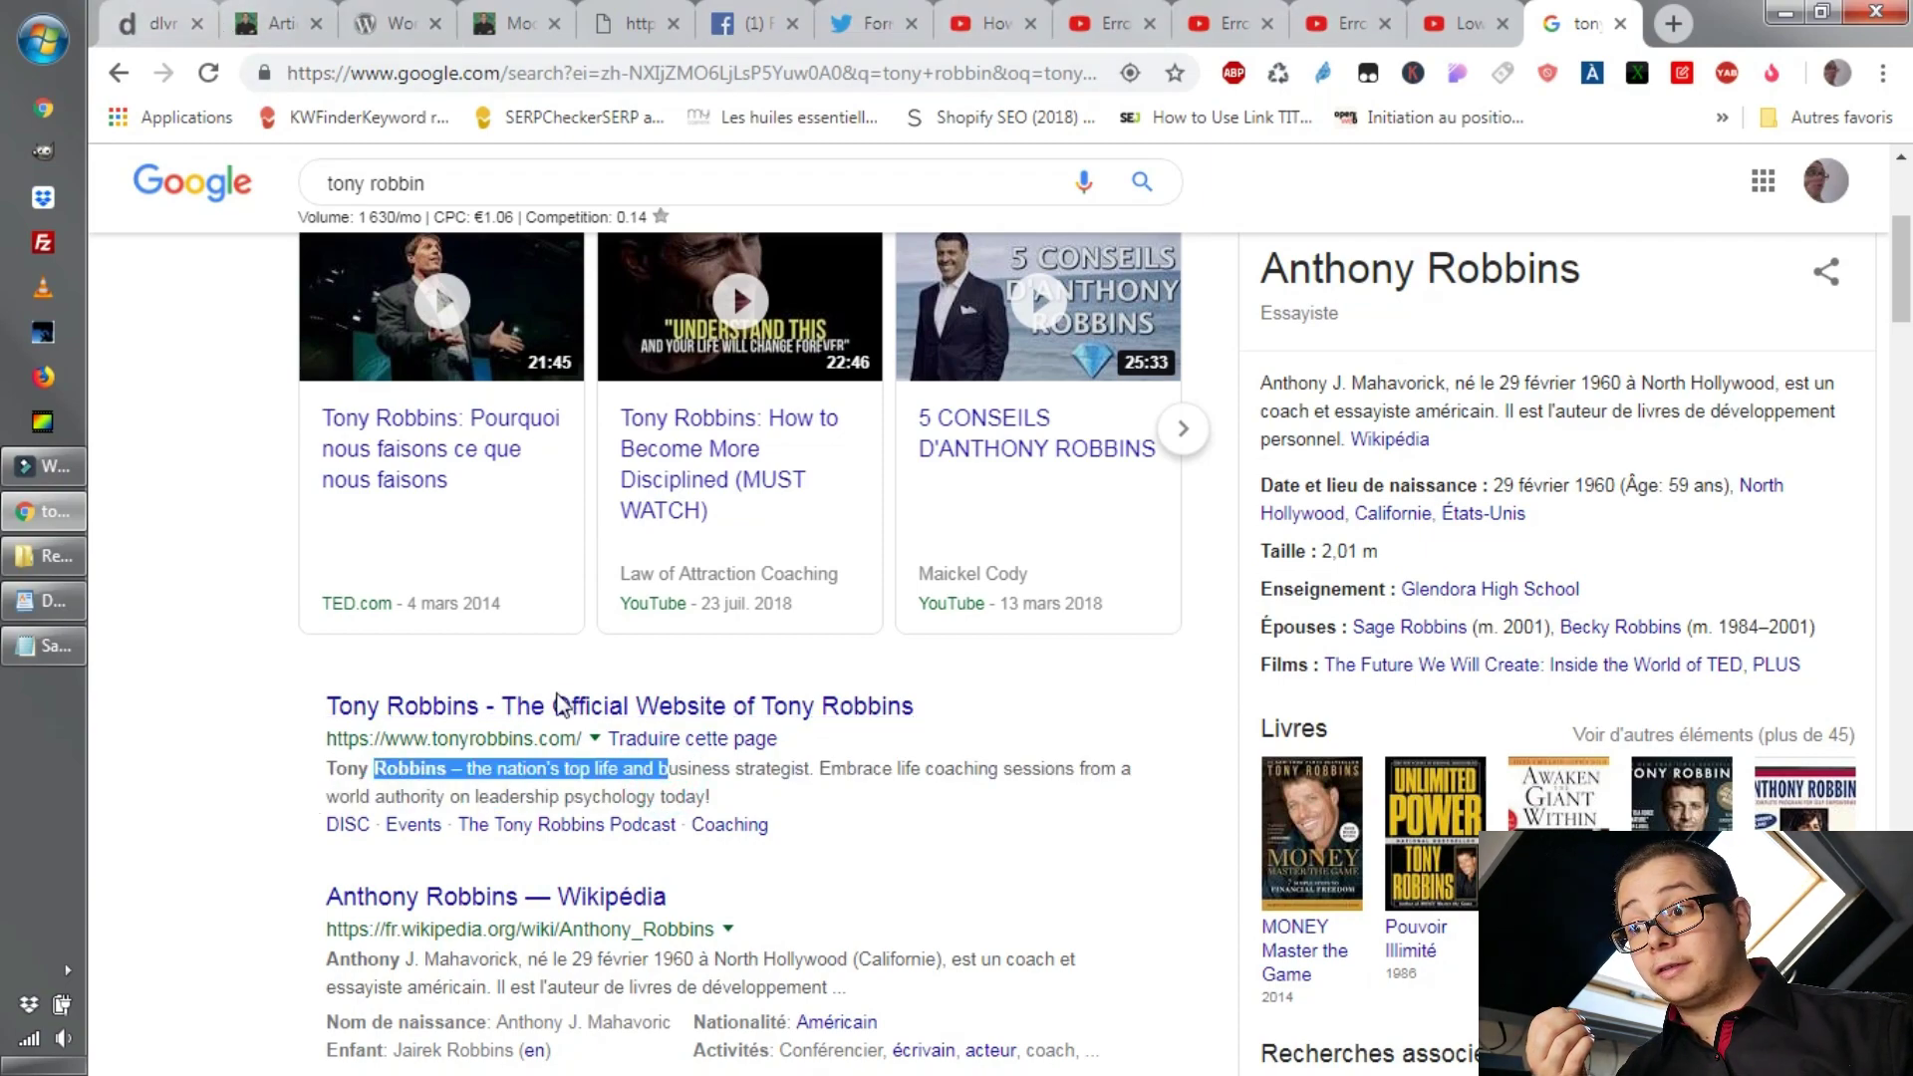
Return to the dlvrit article and open its snippet editor to review the SEO title, permalink and meta description.
left_click(499, 40)
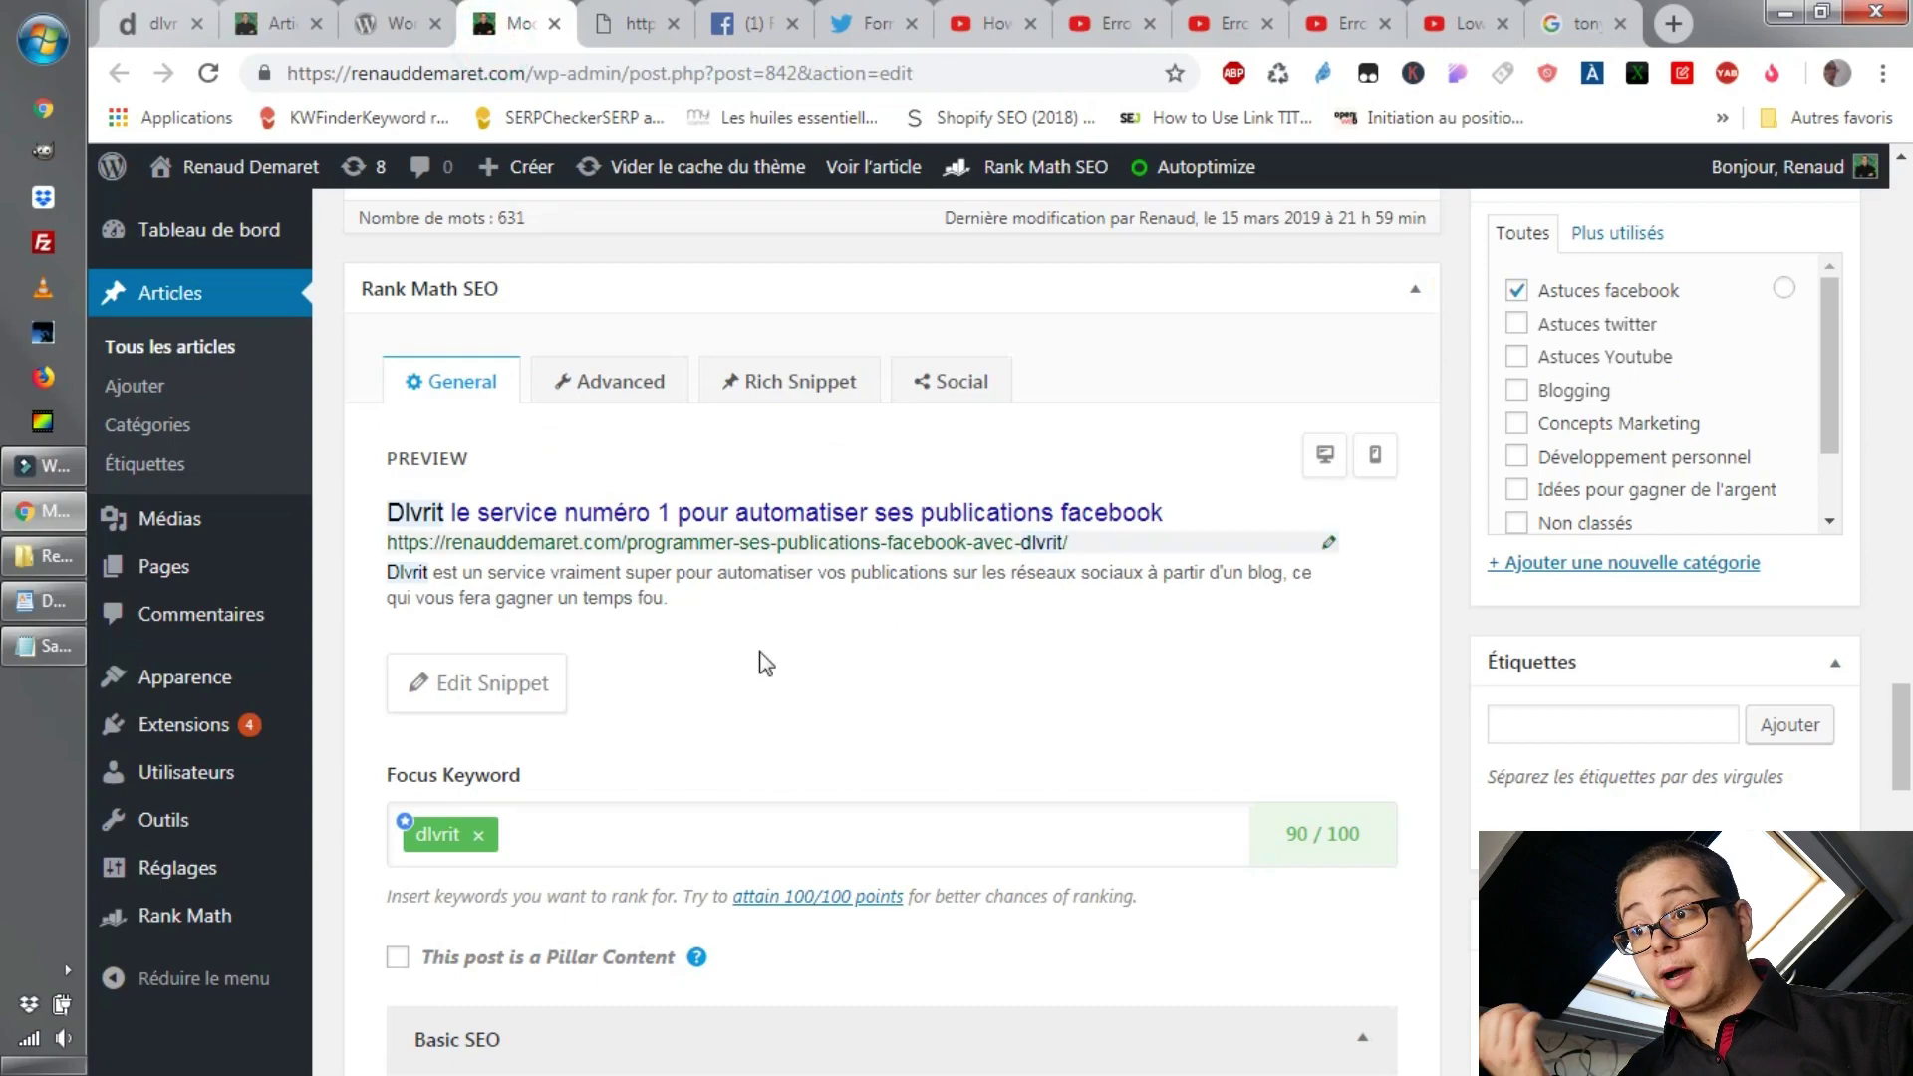
left_click(512, 675)
scroll(837, 837, "down", 2)
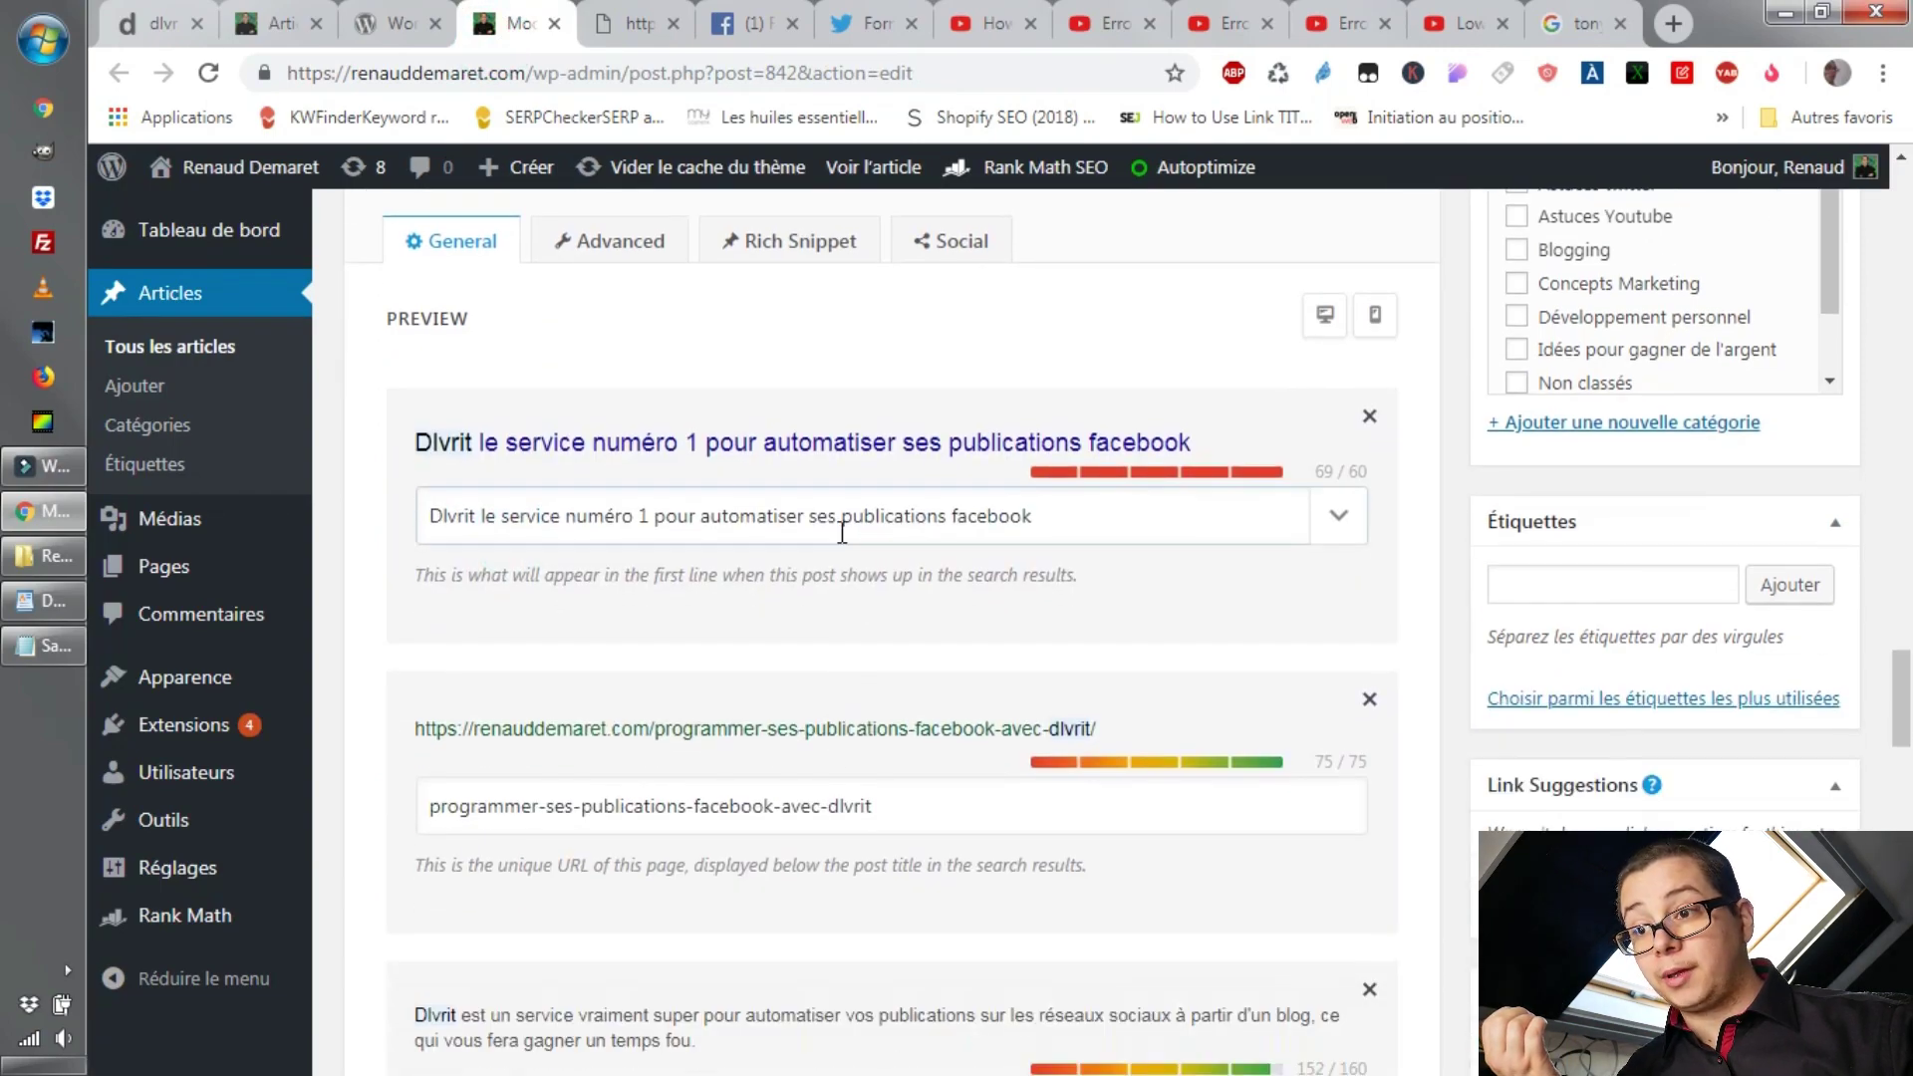
triple_click(847, 516)
left_click_drag(932, 807, 344, 815)
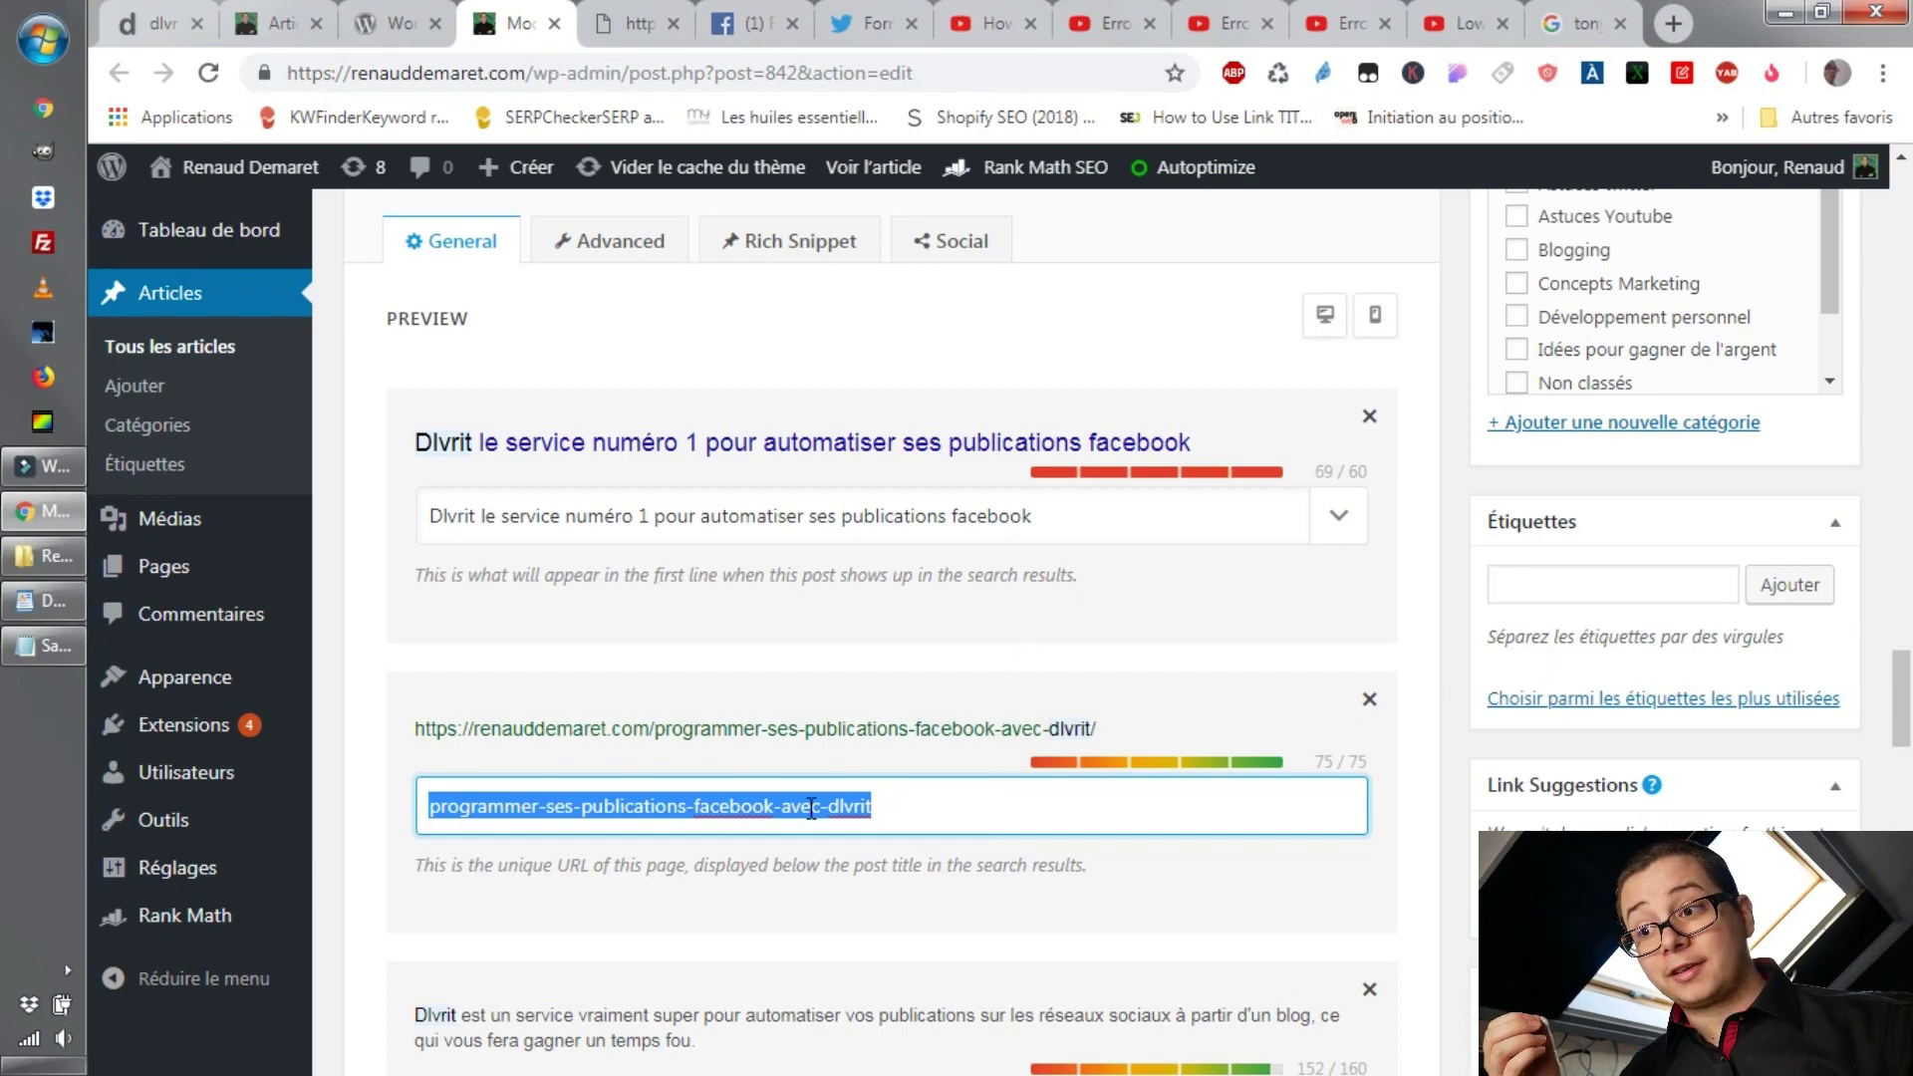
left_click_drag(643, 805, 1078, 794)
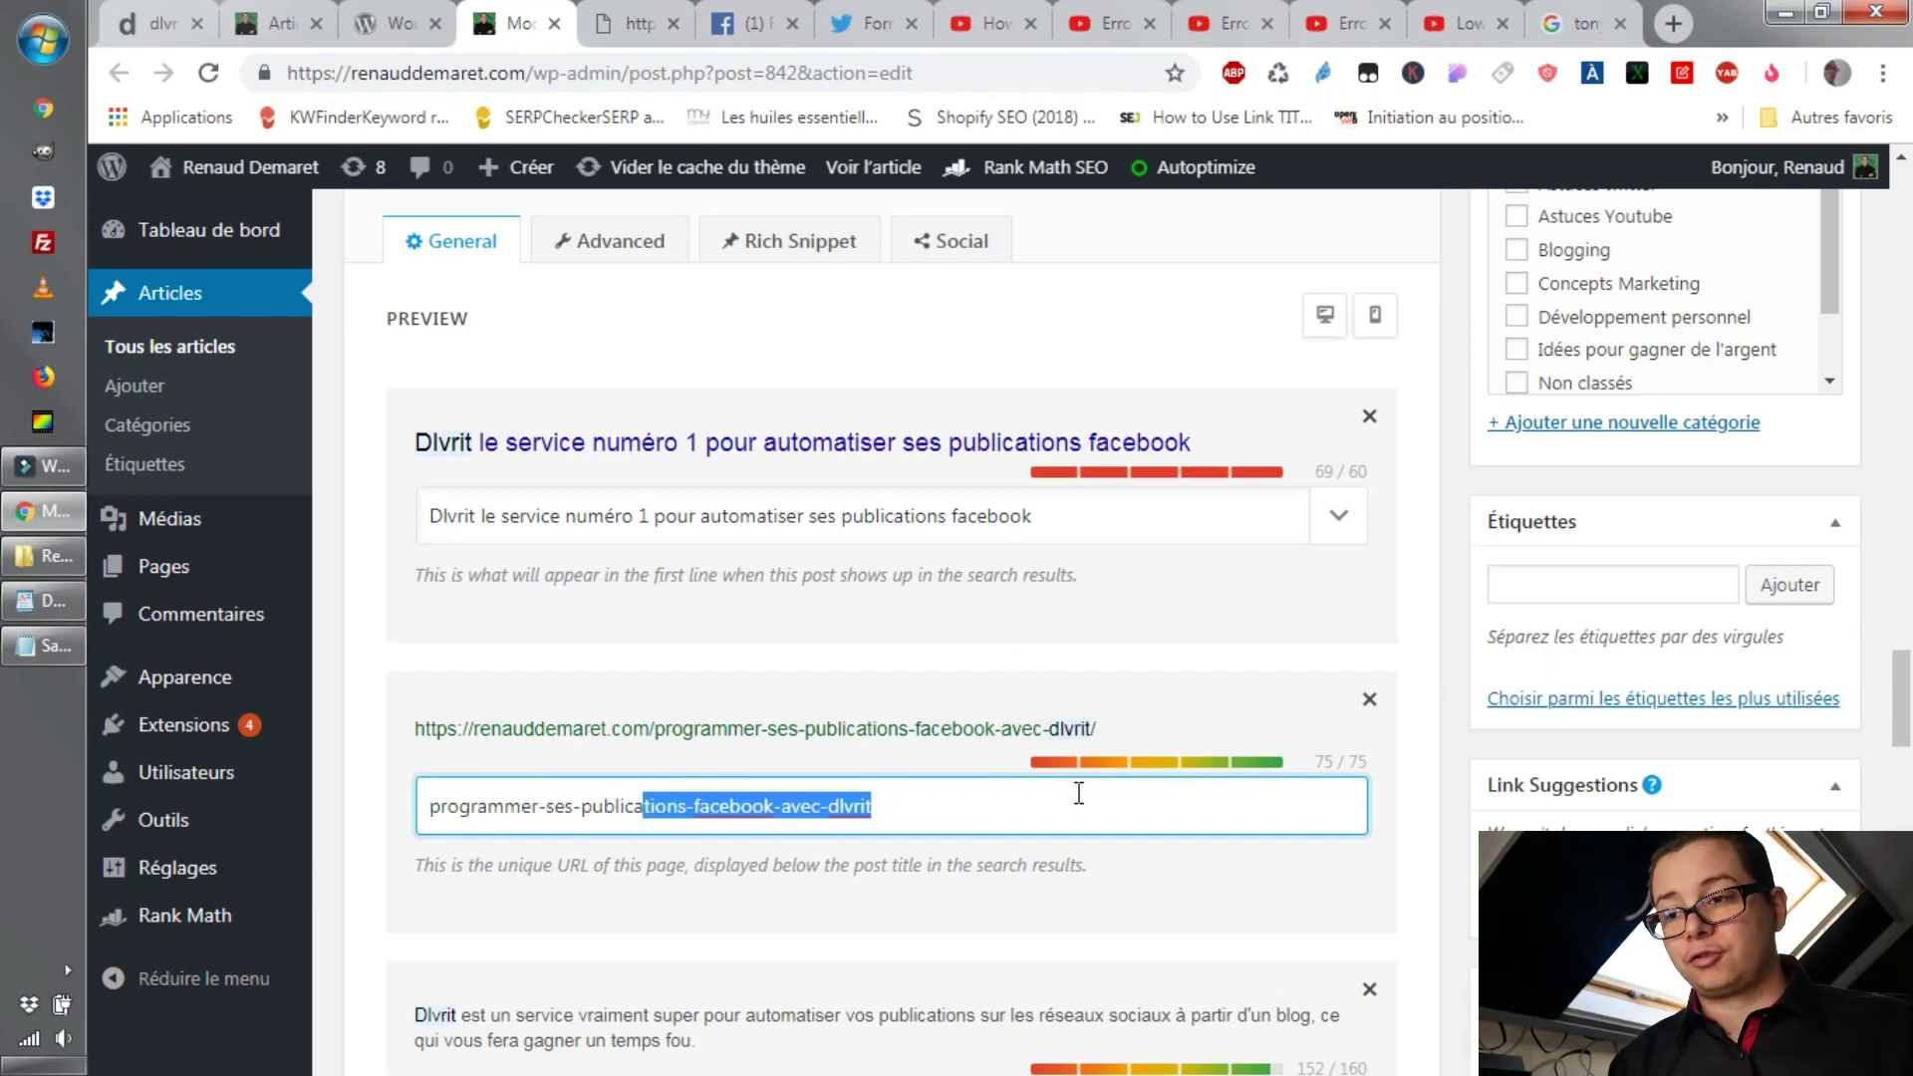
left_click_drag(779, 516, 1034, 516)
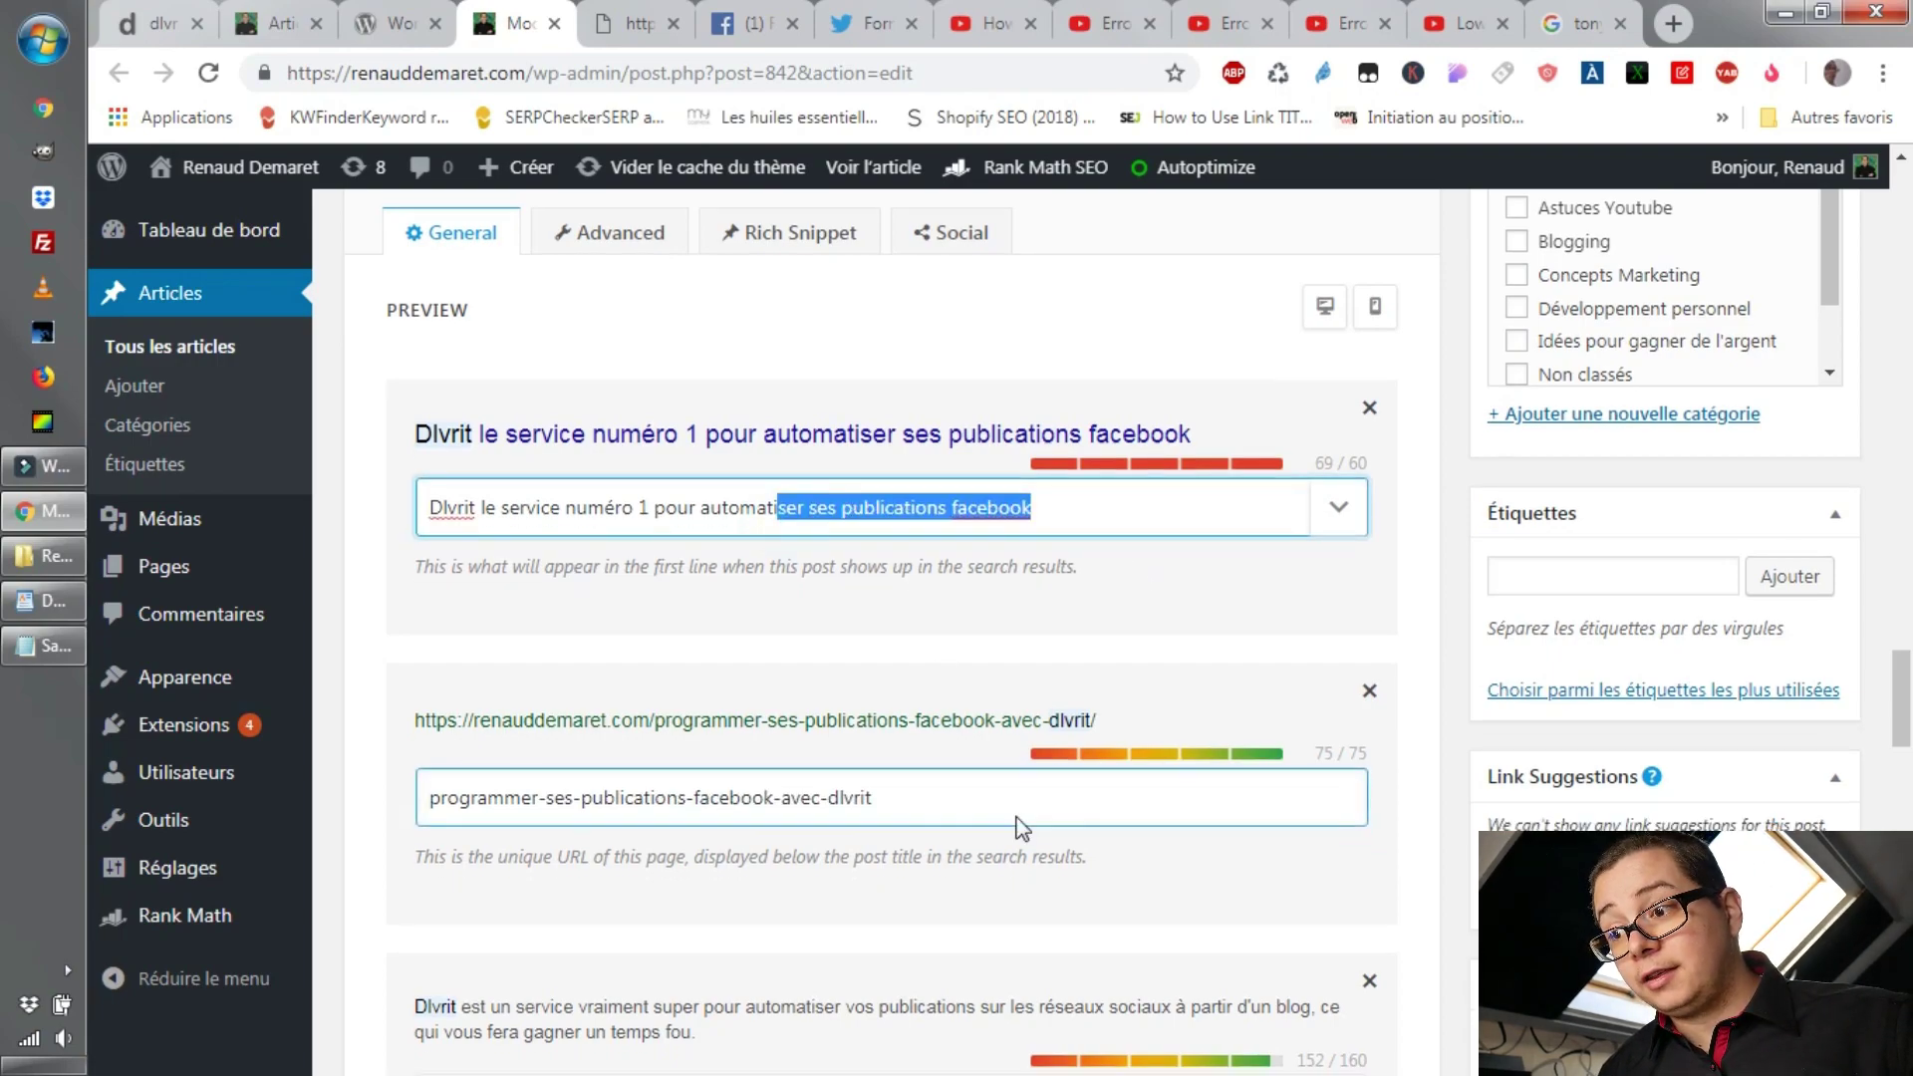
scroll(1016, 824, "down", 4)
left_click(613, 687)
scroll(917, 735, "down", 3)
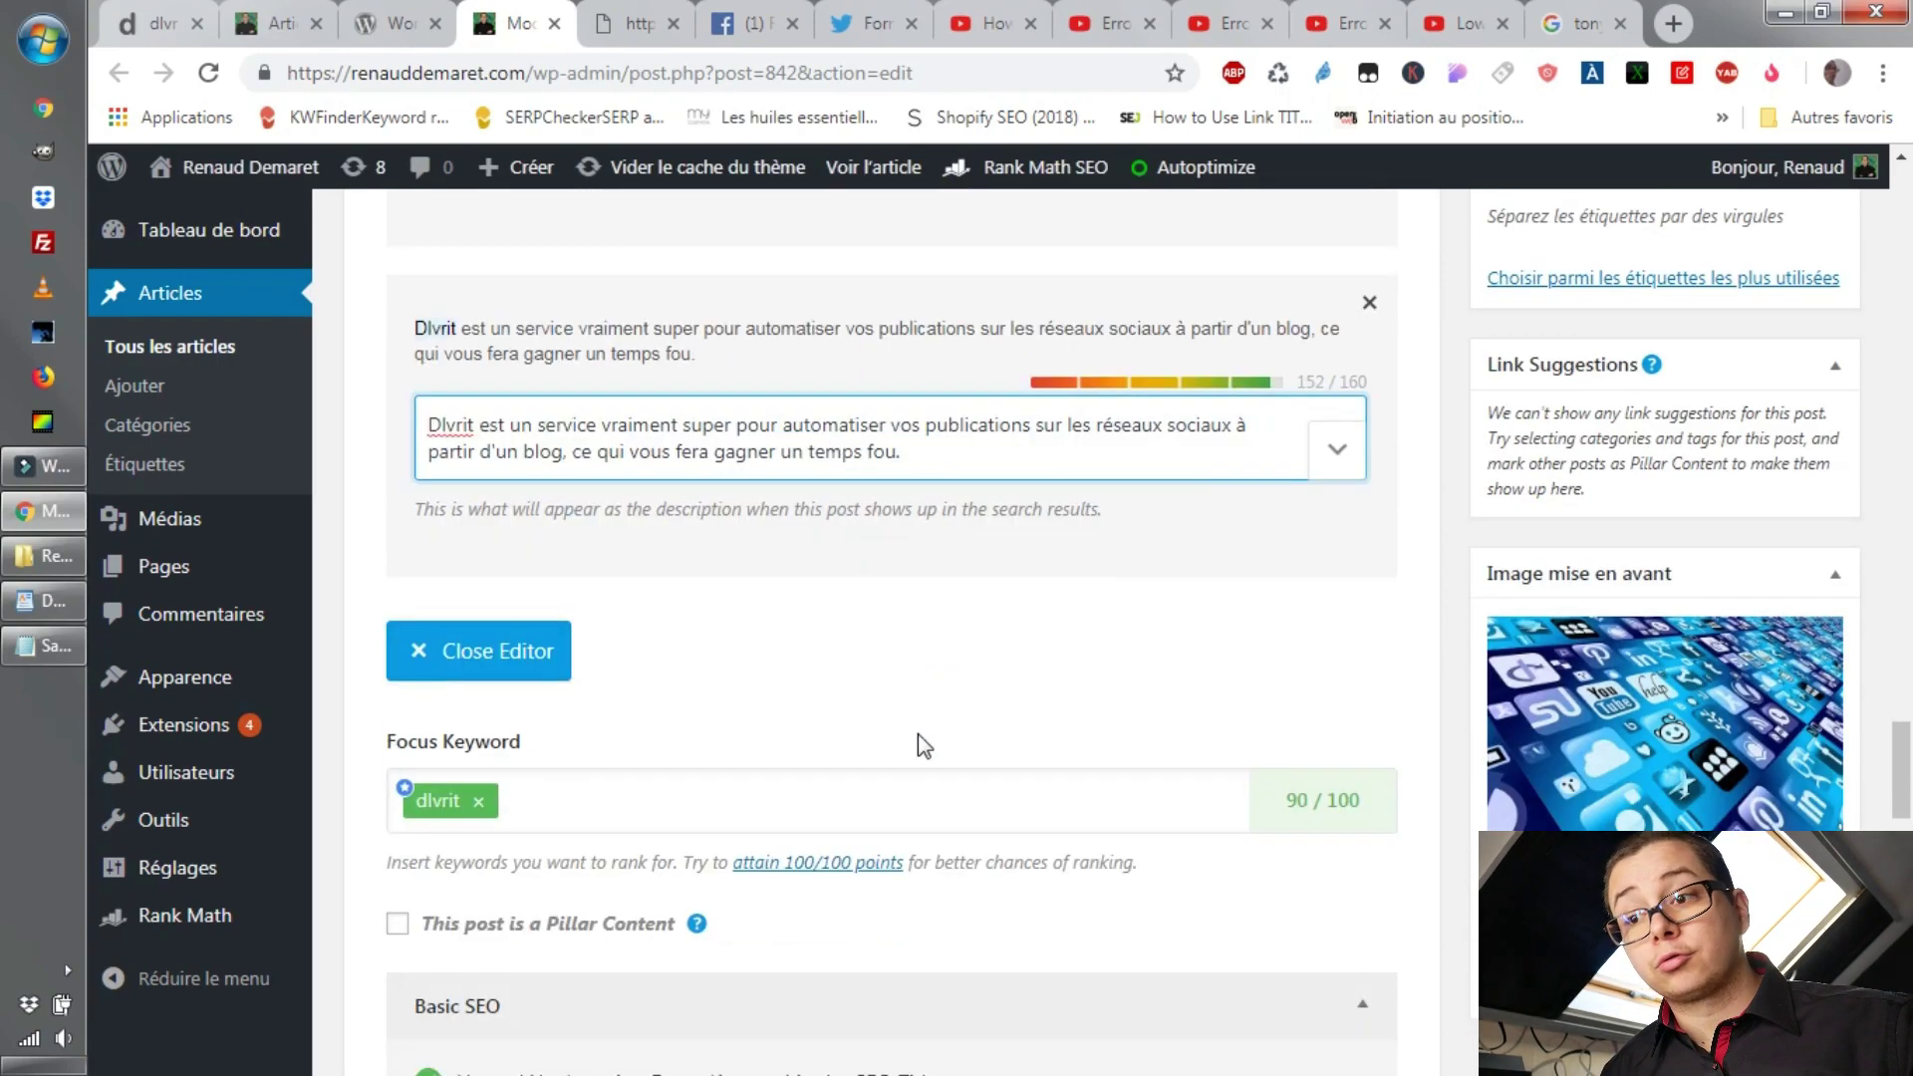
Examine the focus keyword dlvrit together with the Basic SEO check for its use in the SEO title.
scroll(959, 718, "down", 4)
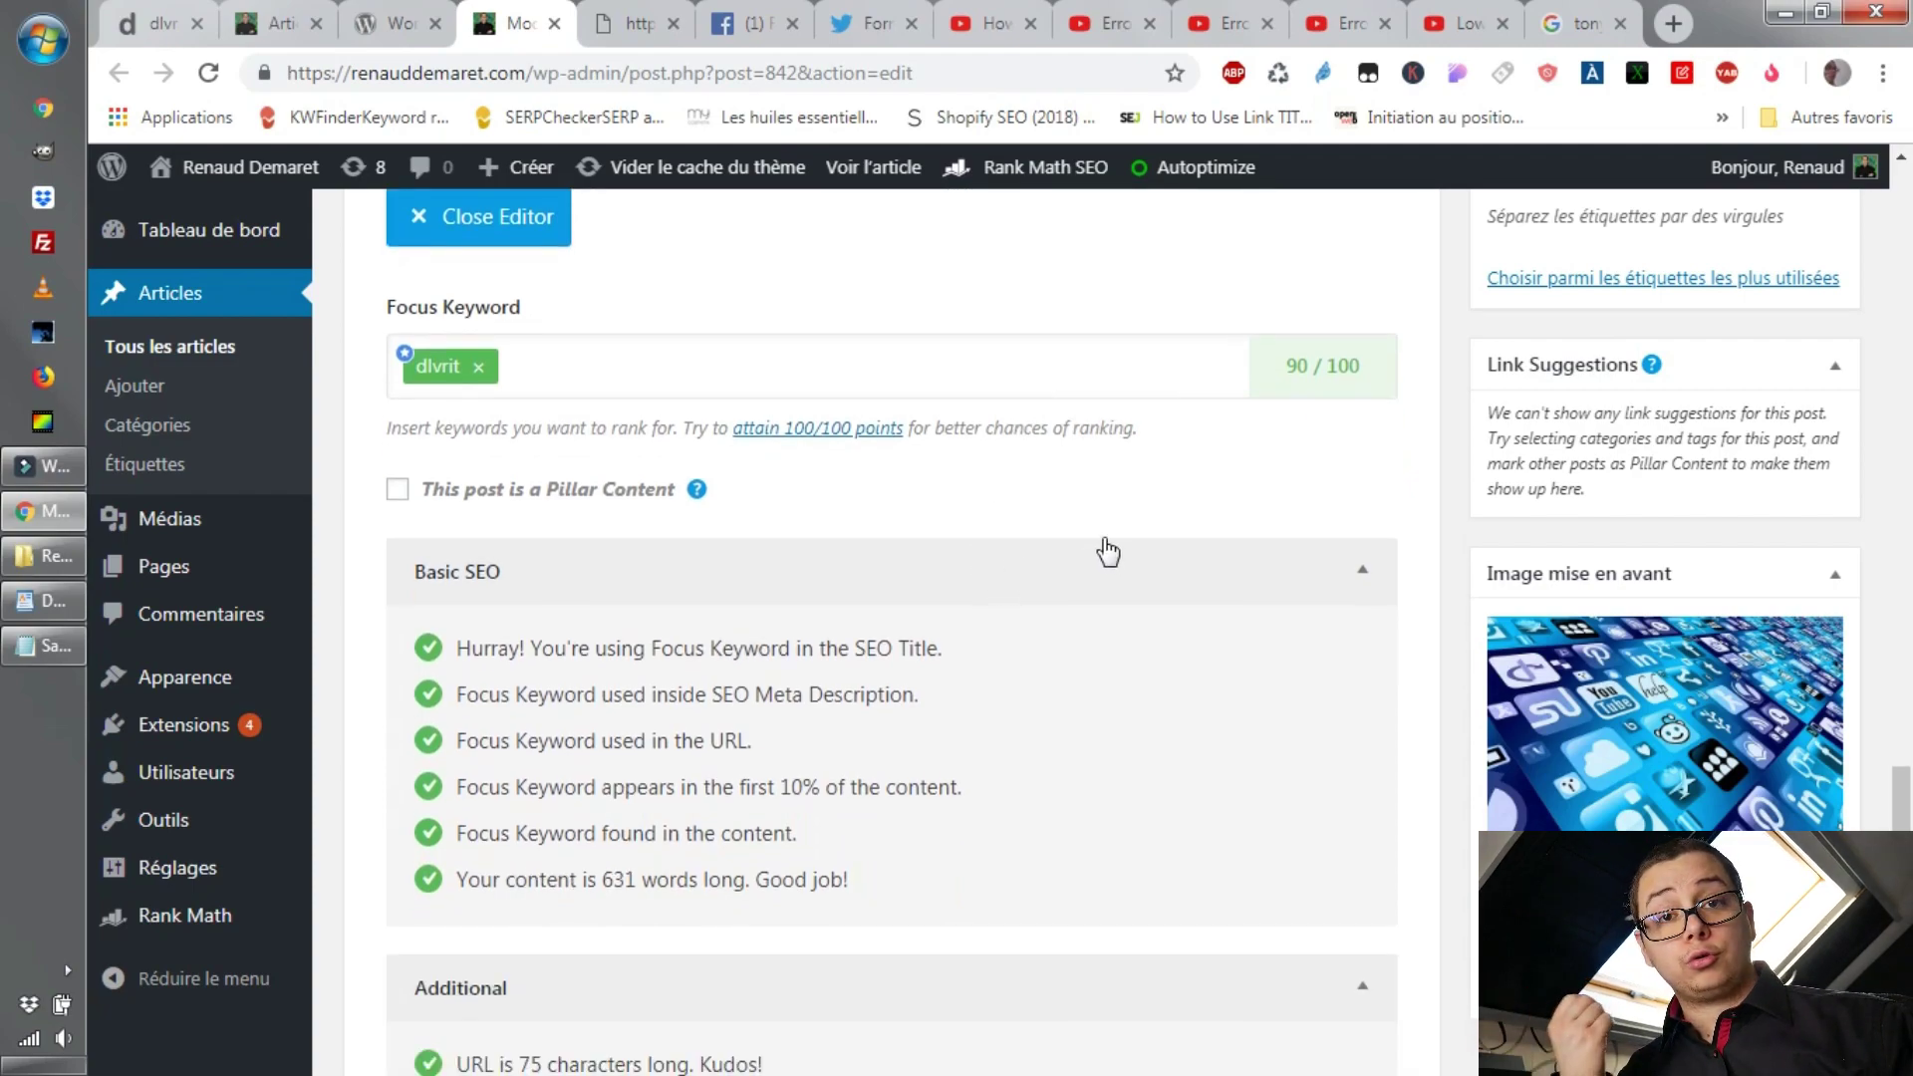
scroll(1122, 518, "down", 1)
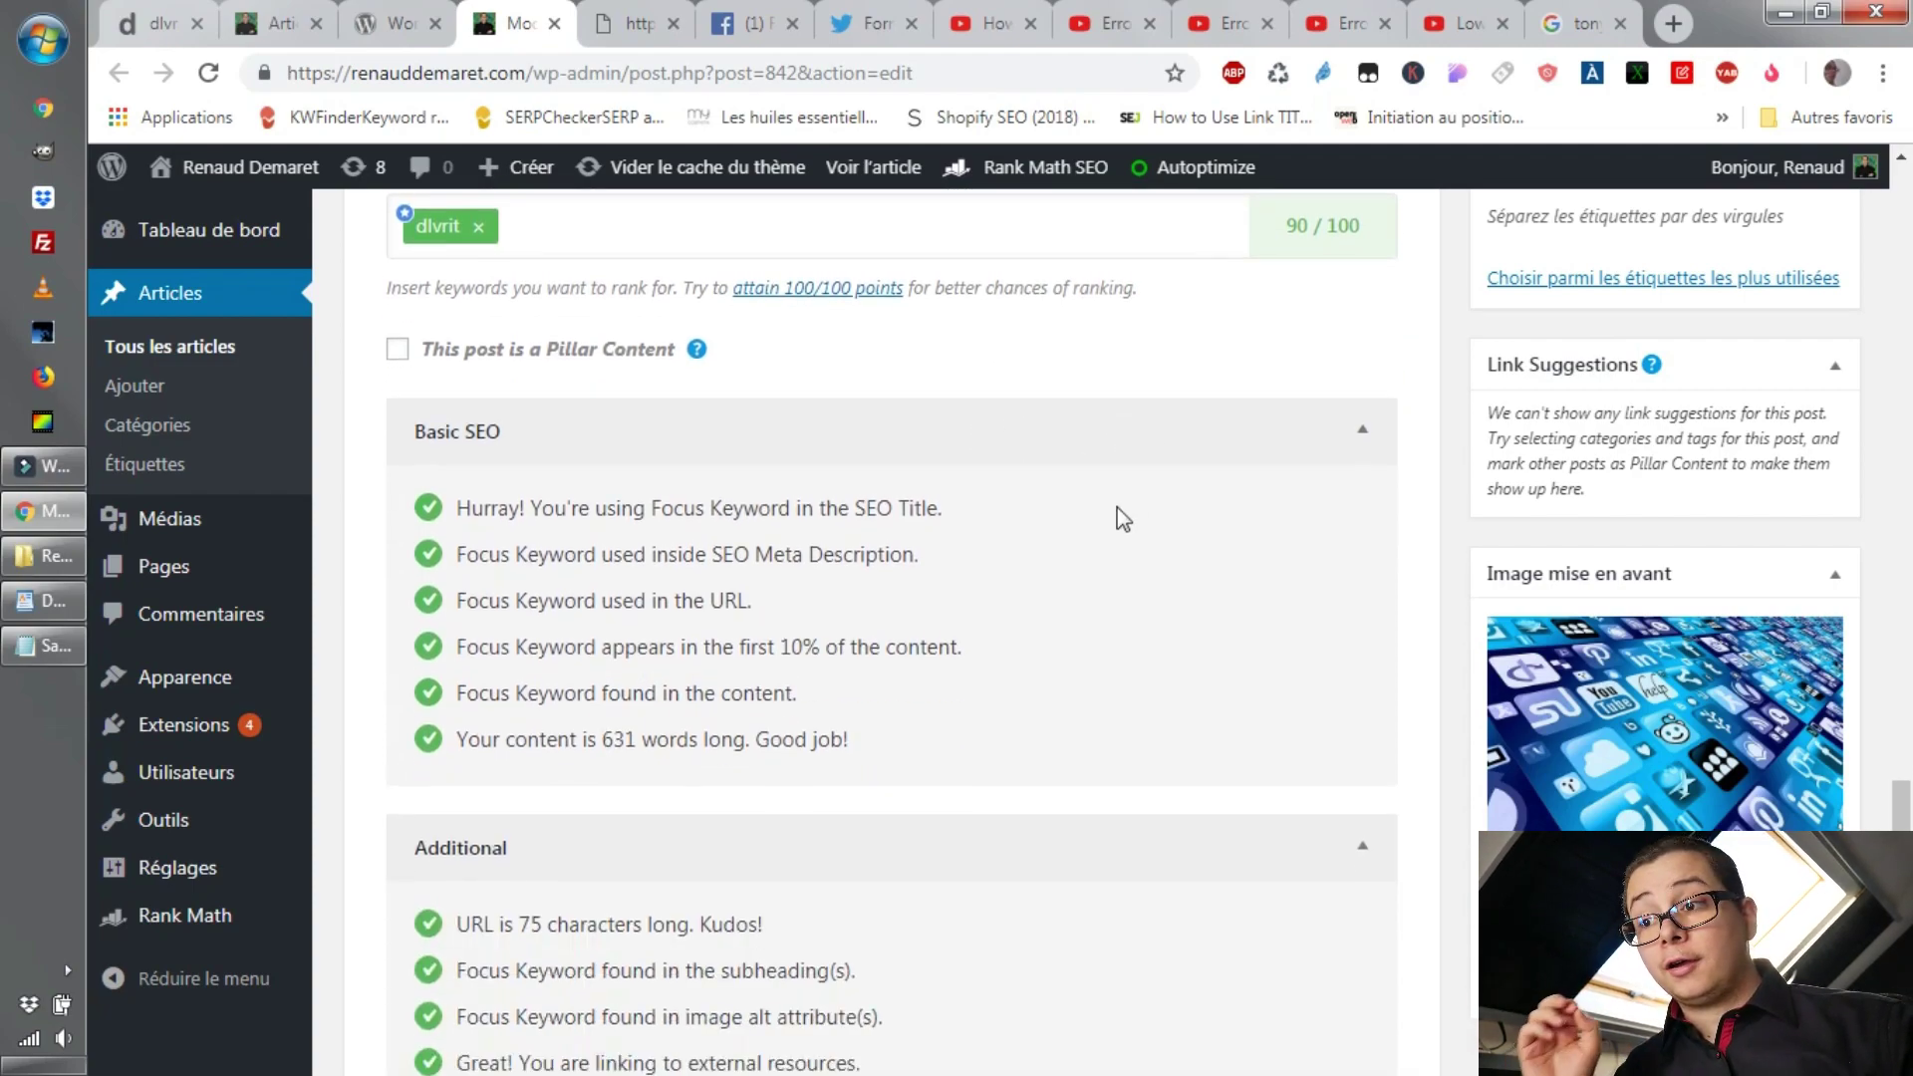
left_click_drag(633, 509, 826, 509)
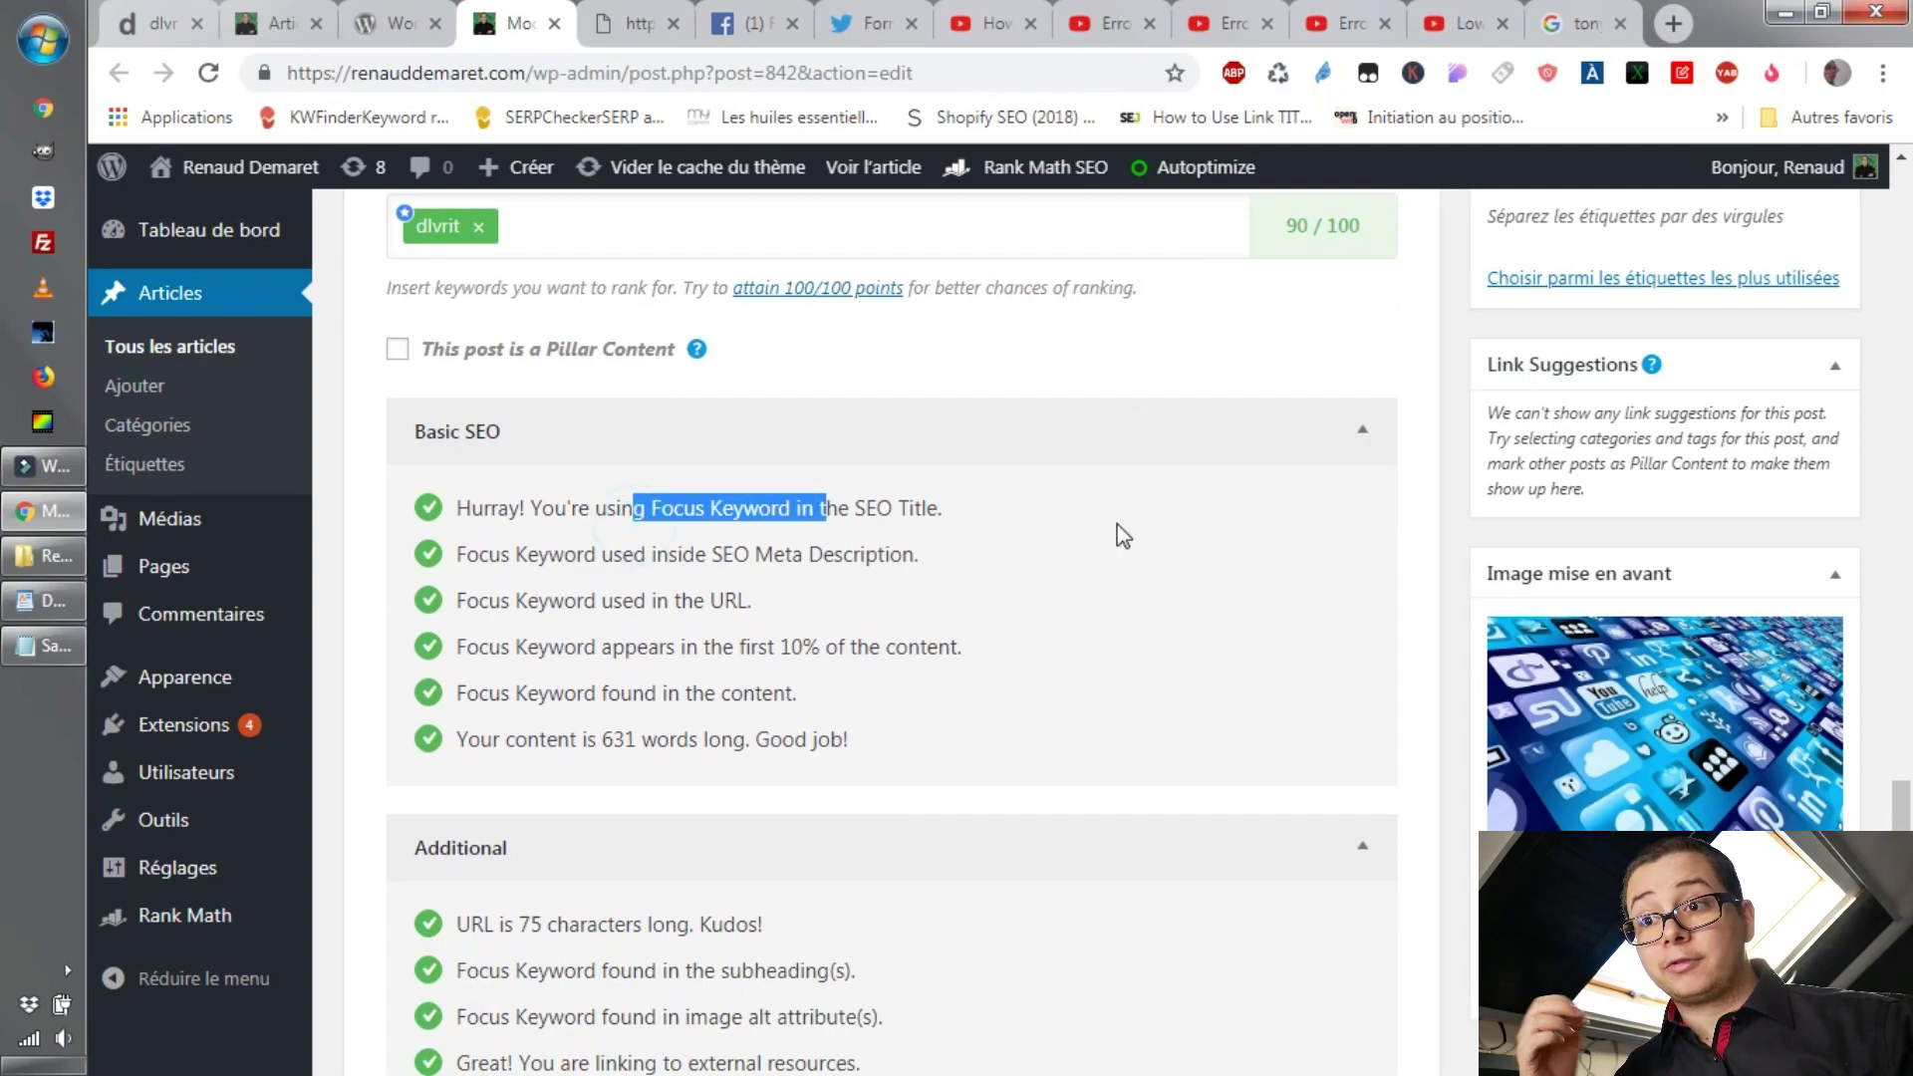
scroll(1368, 590, "up", 4)
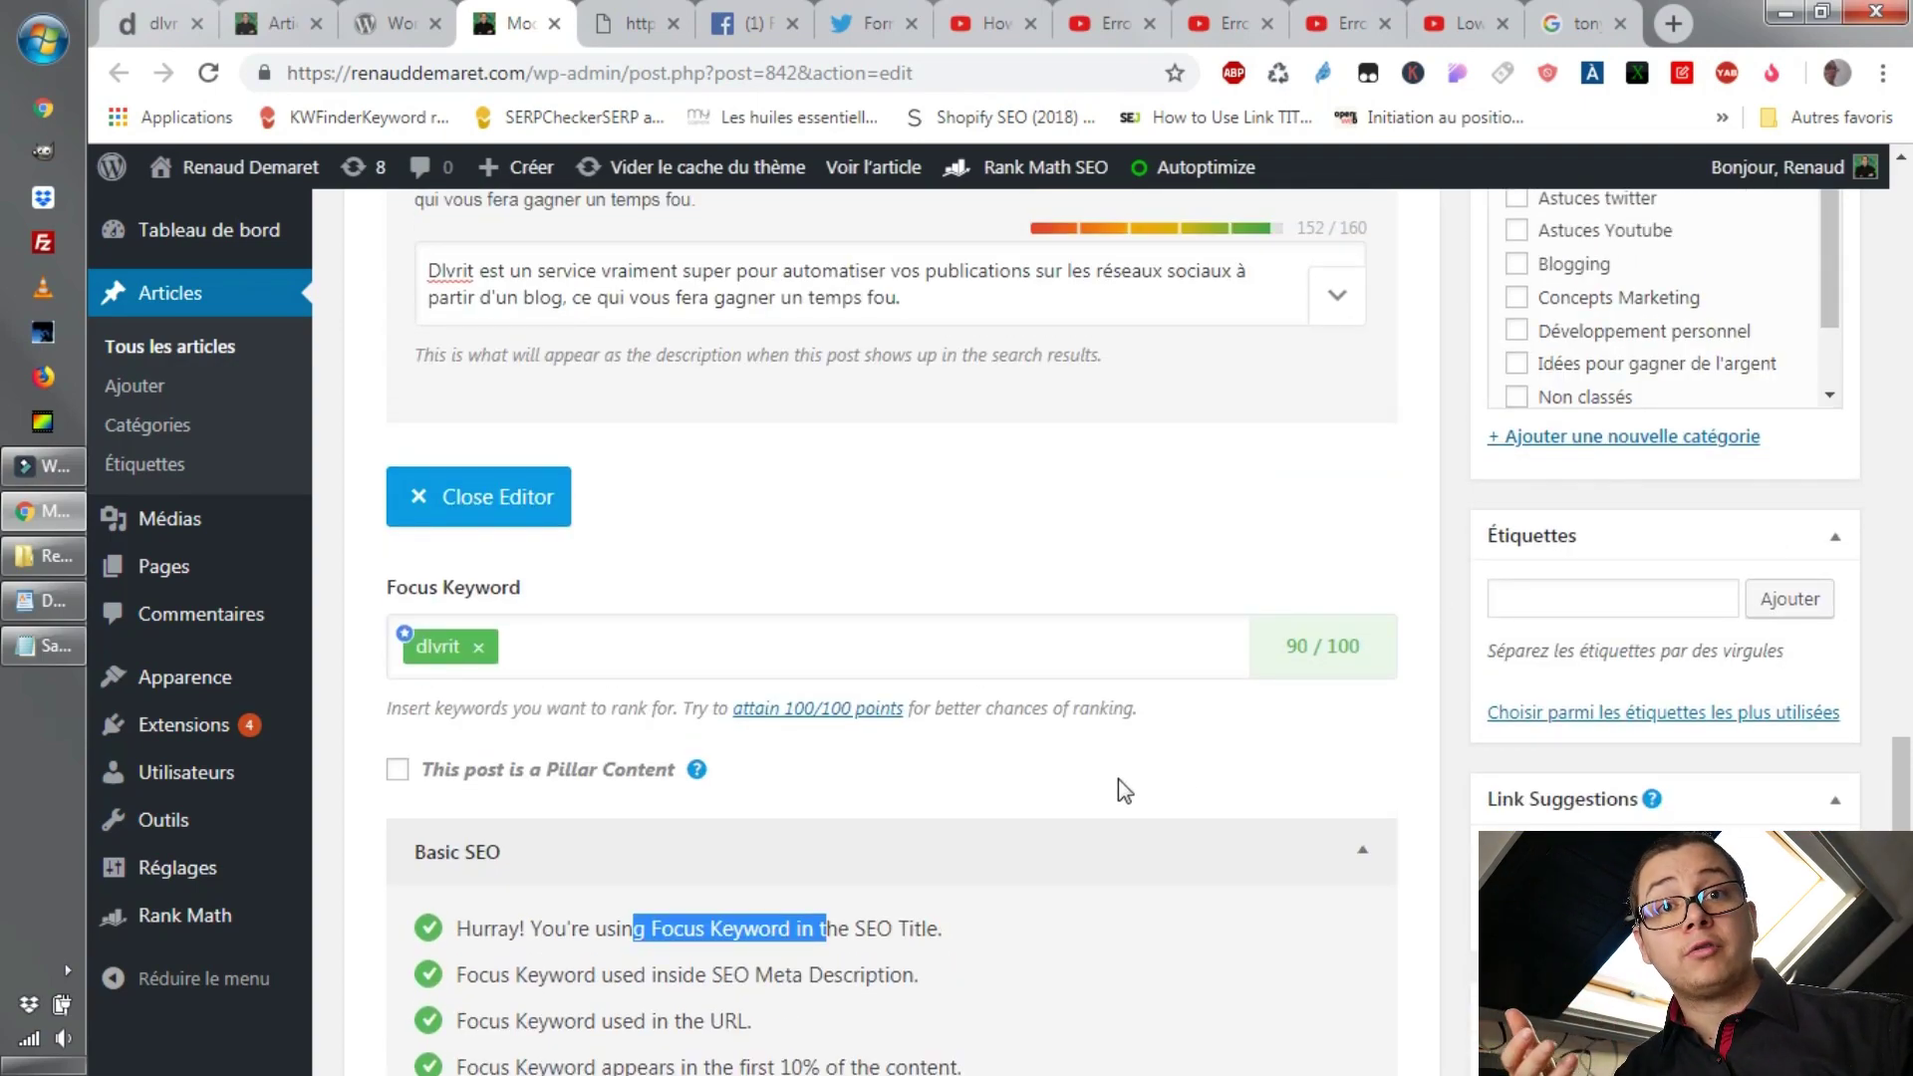
scroll(1124, 790, "down", 5)
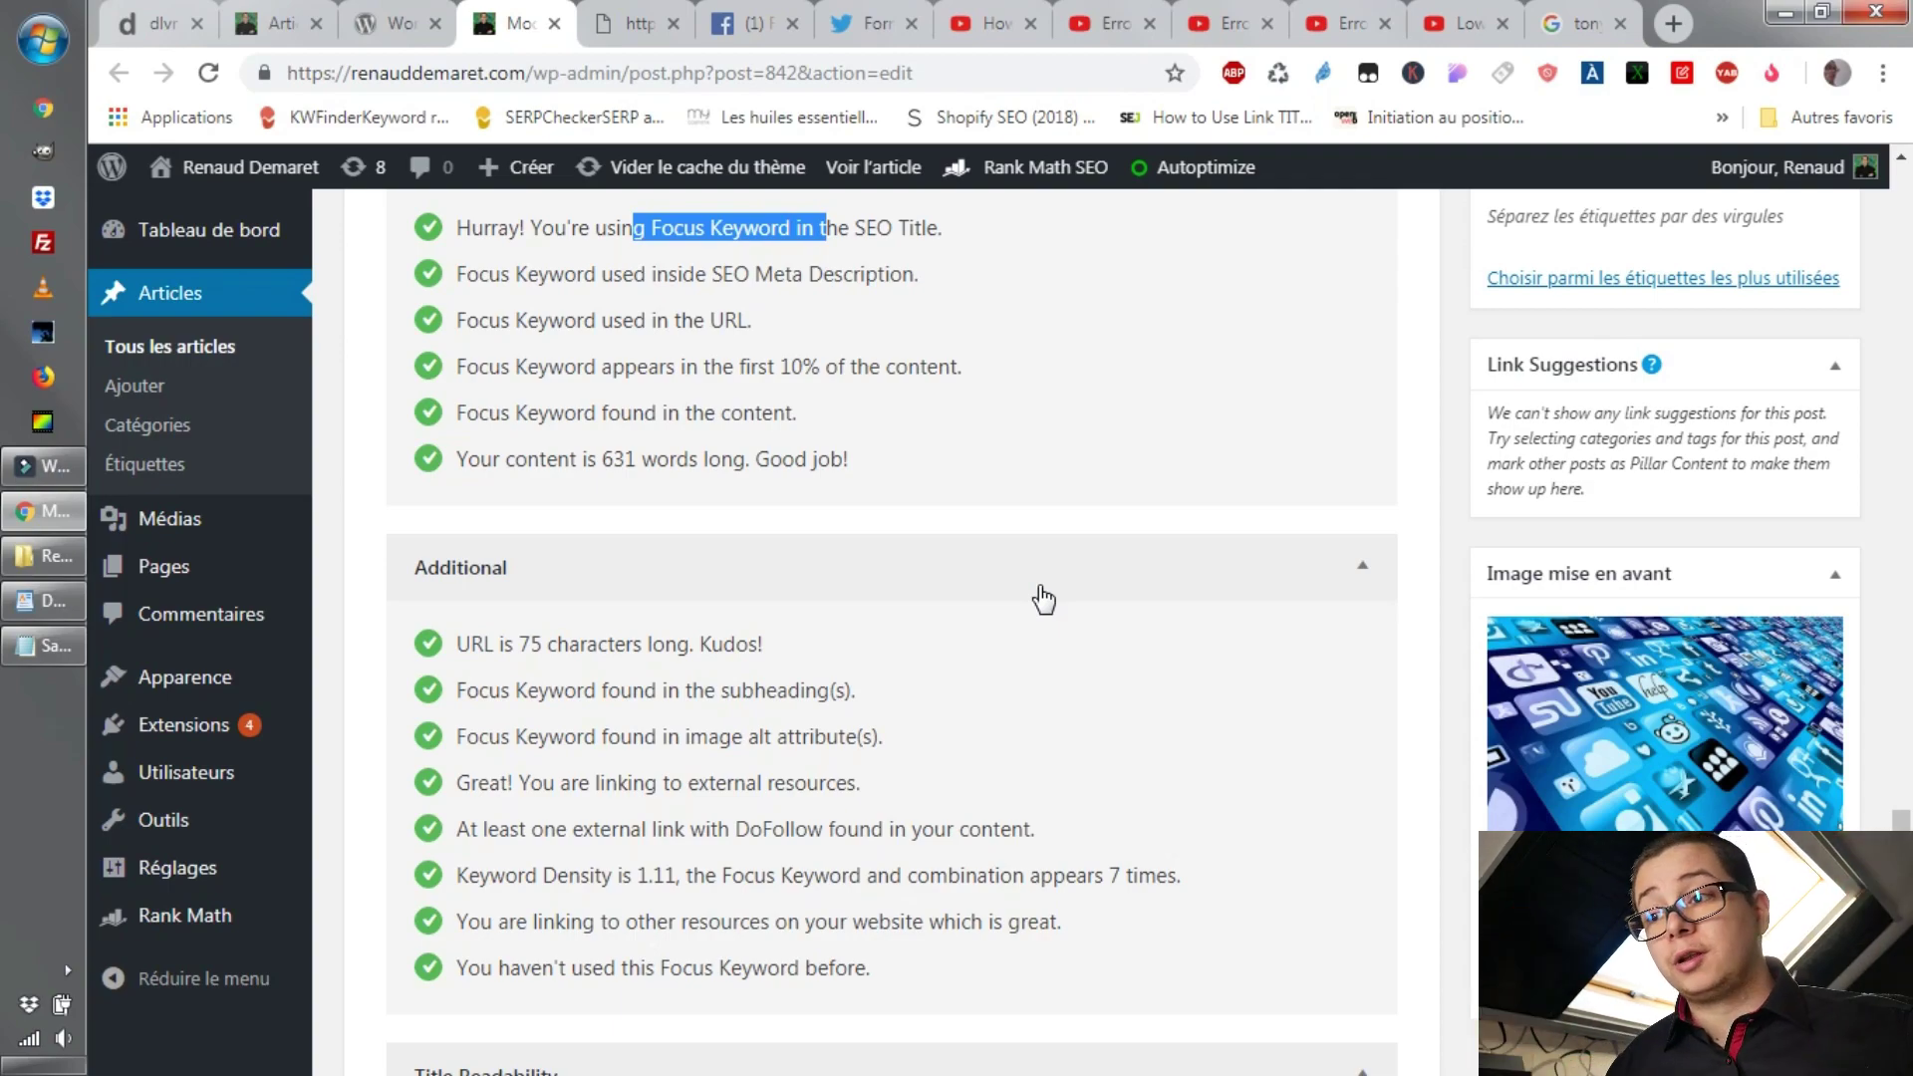
scroll(1043, 599, "up", 2)
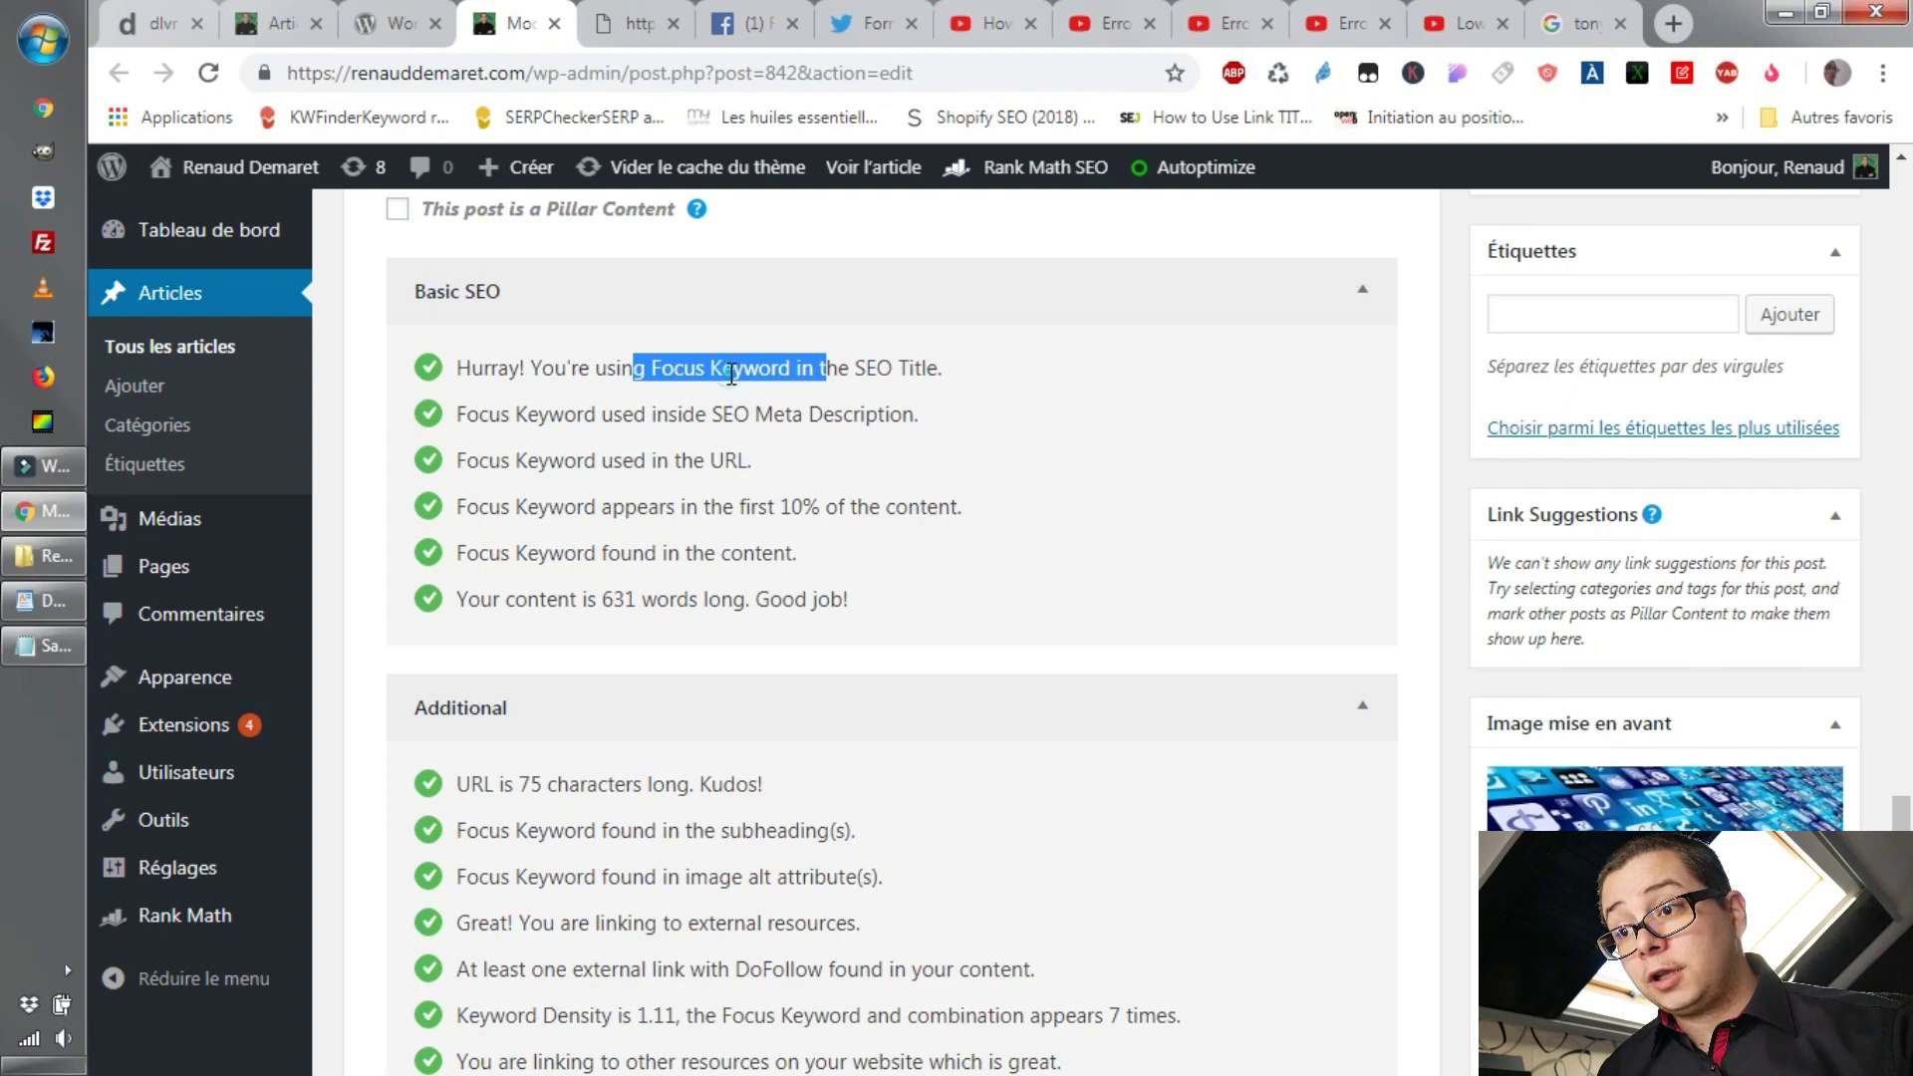
left_click_drag(695, 369, 1225, 367)
scroll(1167, 508, "up", 2)
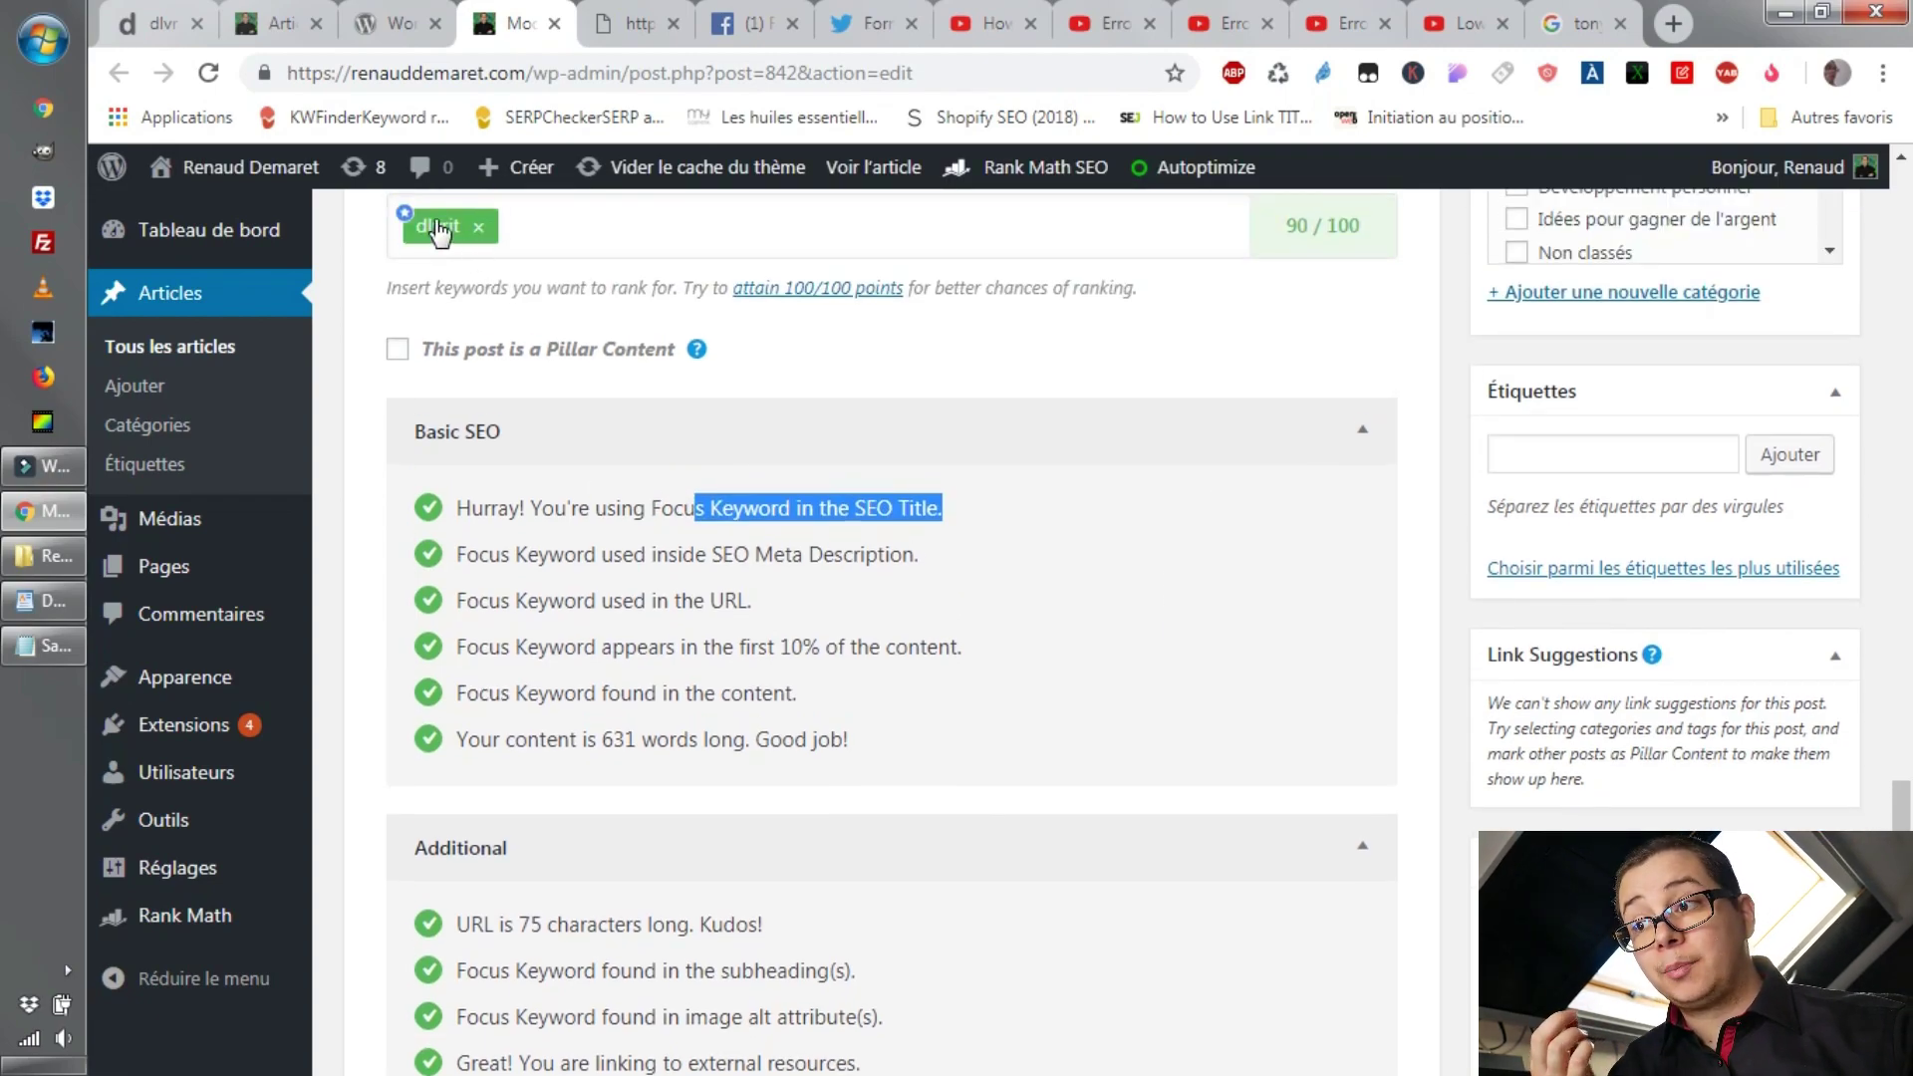
scroll(471, 380, "up", 2)
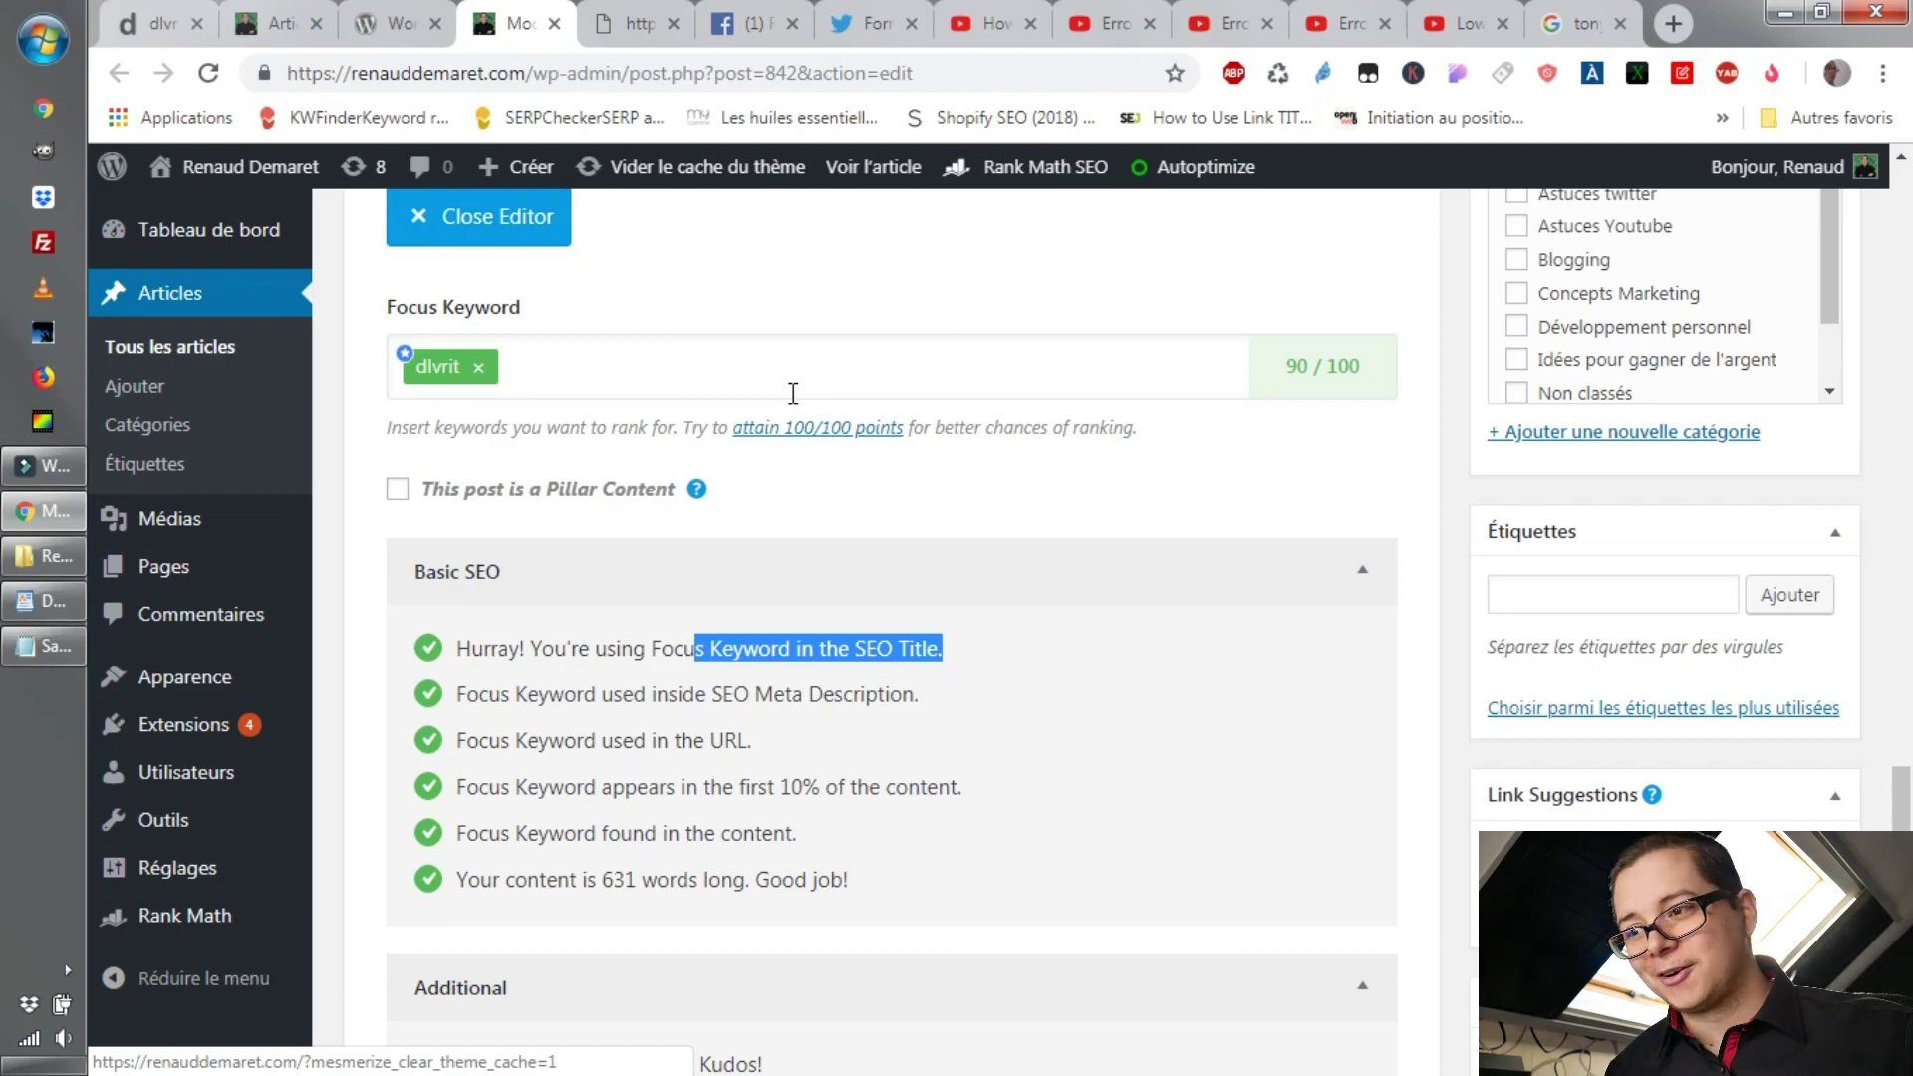
Read through the Basic SEO checks on focus keyword use in the SEO title and the meta description.
scroll(793, 392, "down", 3)
left_click(588, 375)
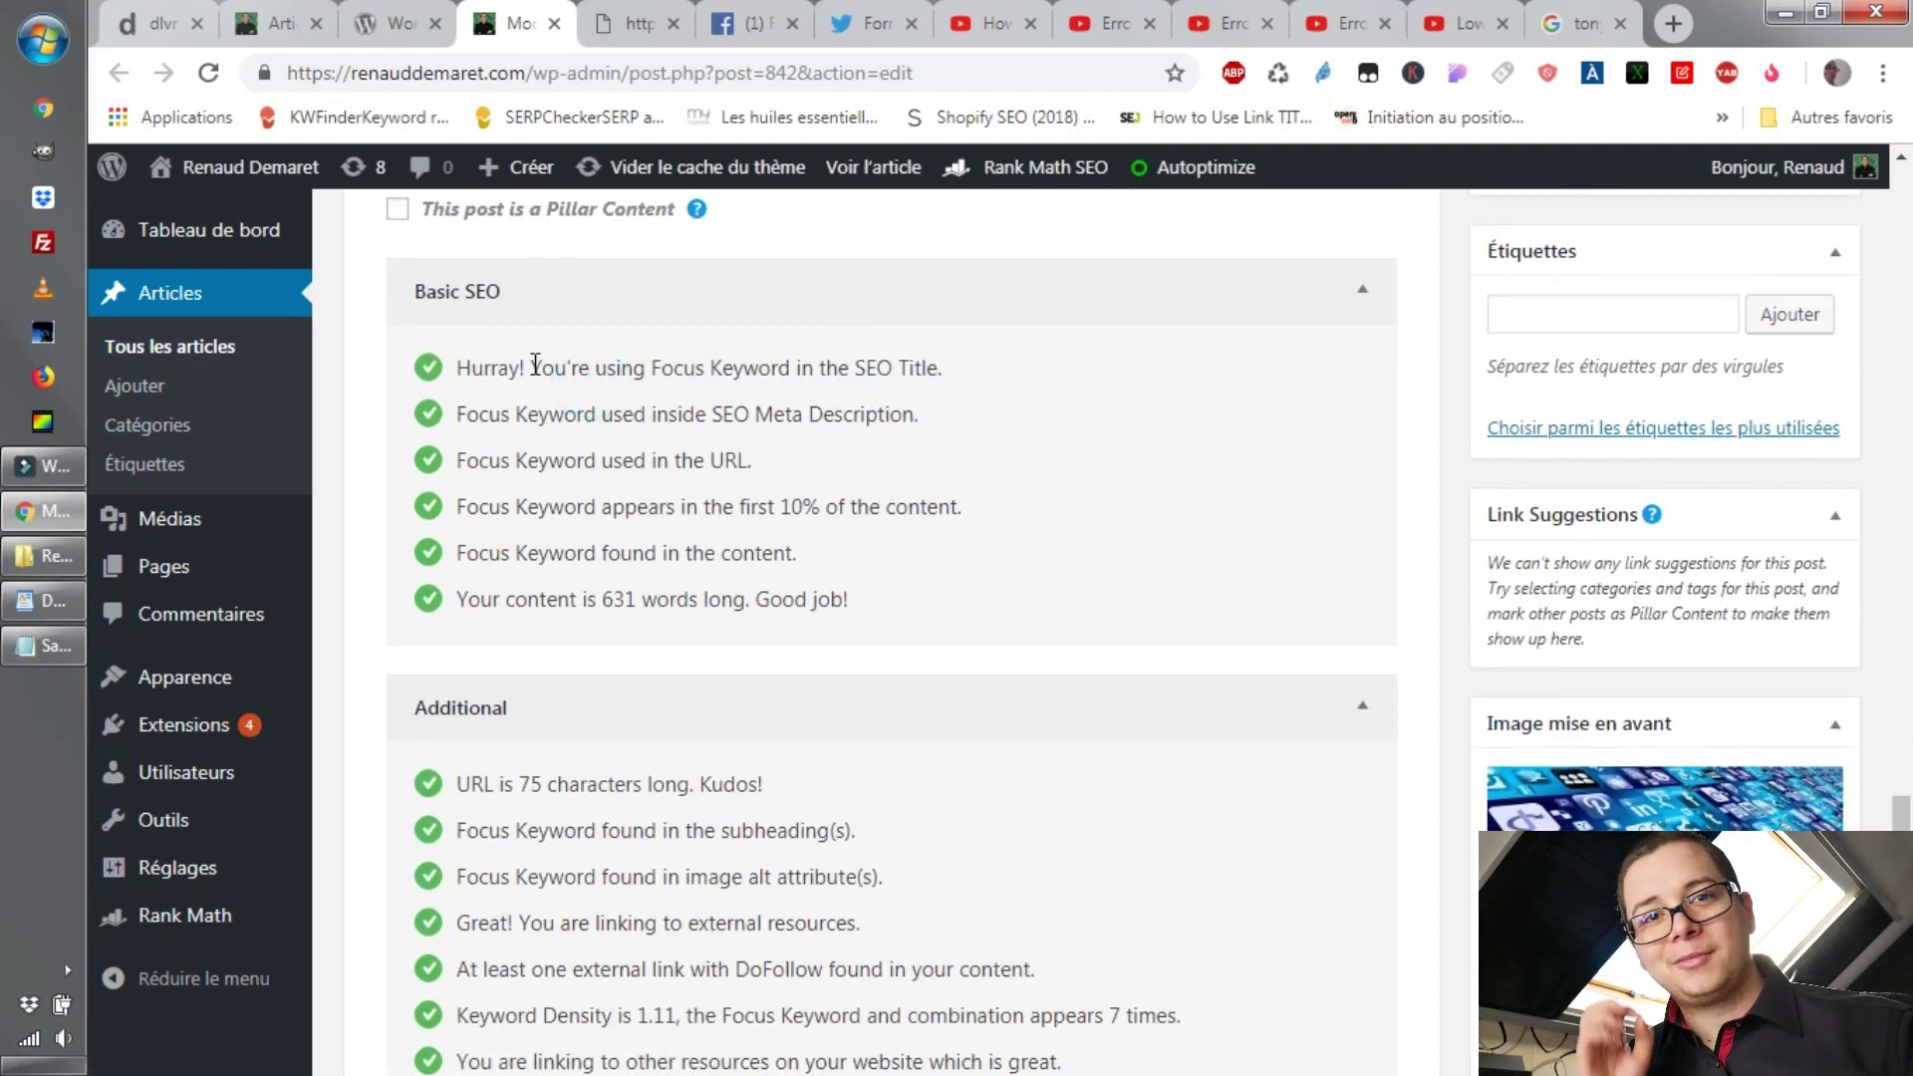
left_click_drag(545, 365, 921, 358)
left_click(735, 350)
left_click_drag(789, 369, 668, 368)
left_click_drag(565, 415, 845, 418)
Read the remaining Basic SEO checks on the URL, the first 10% of the content, keyword presence and content length.
scroll(1001, 447, "down", 2)
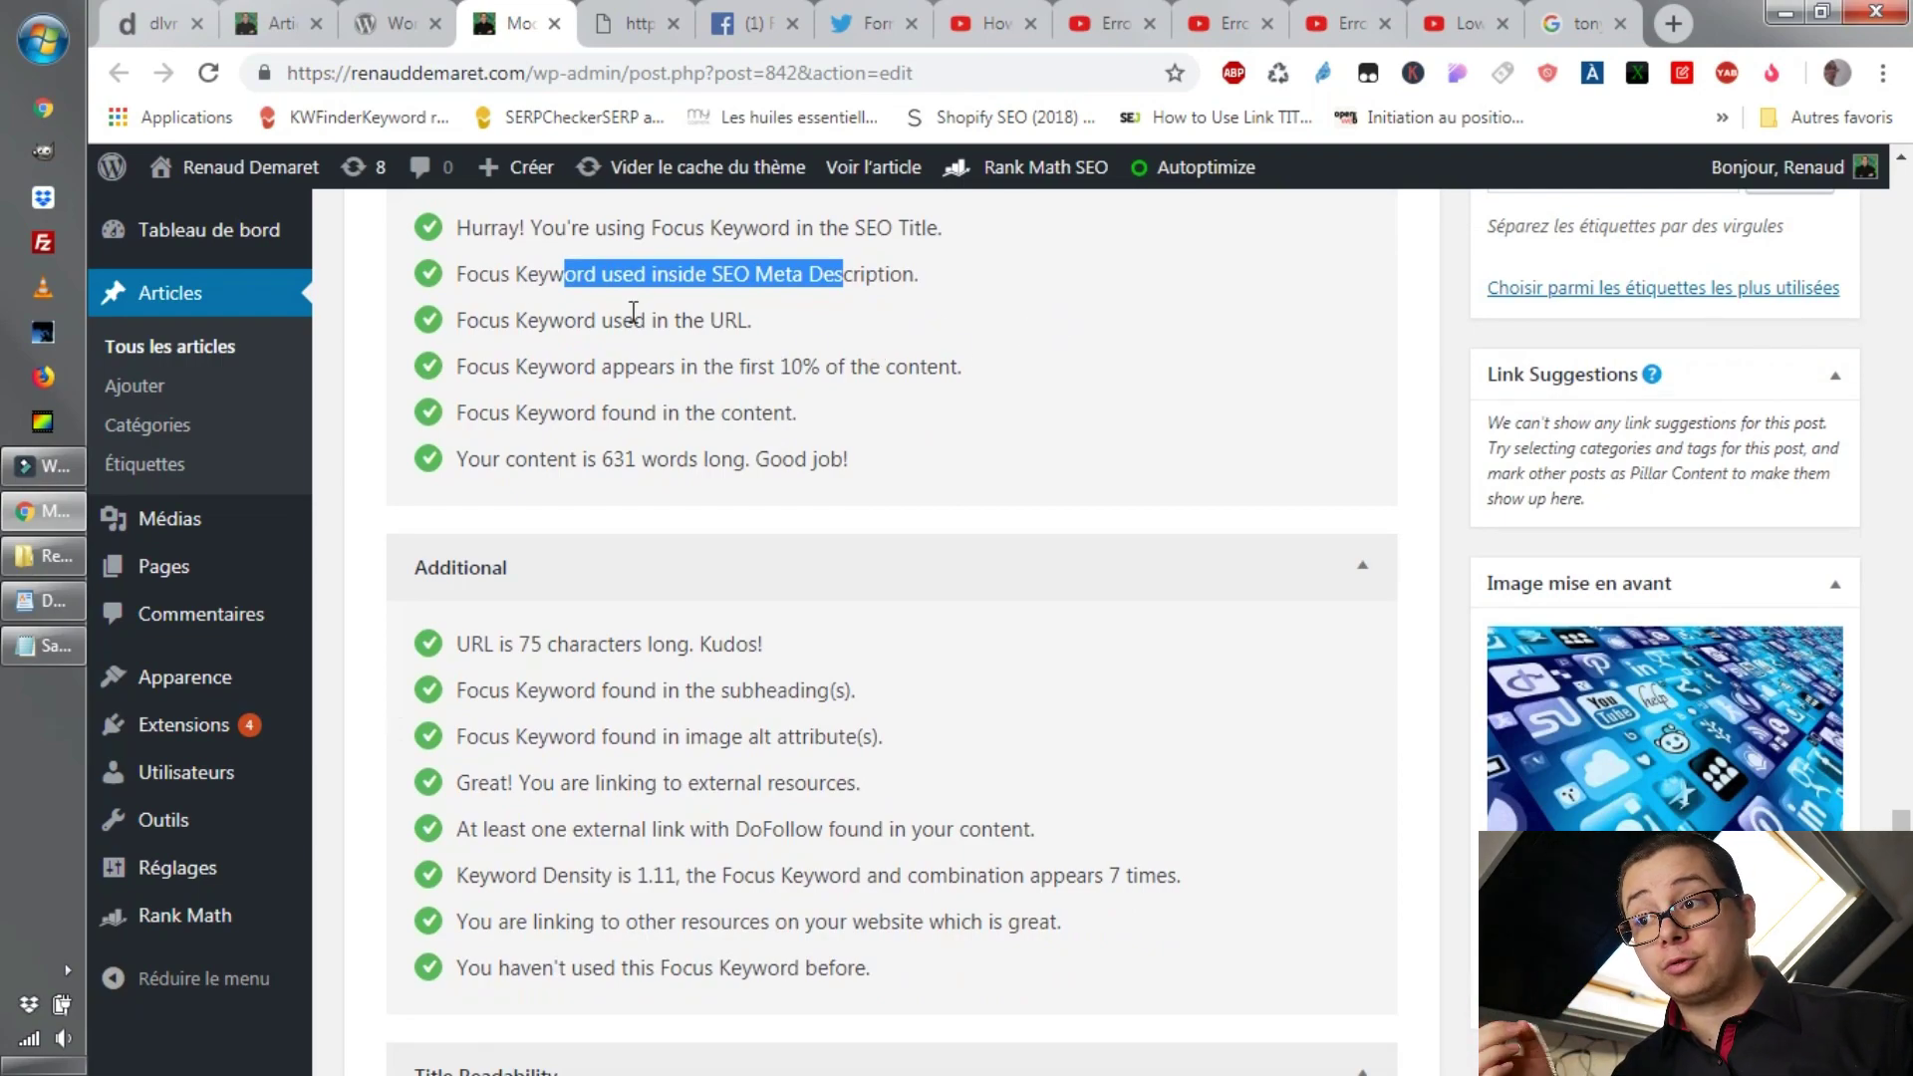
left_click_drag(515, 319, 697, 319)
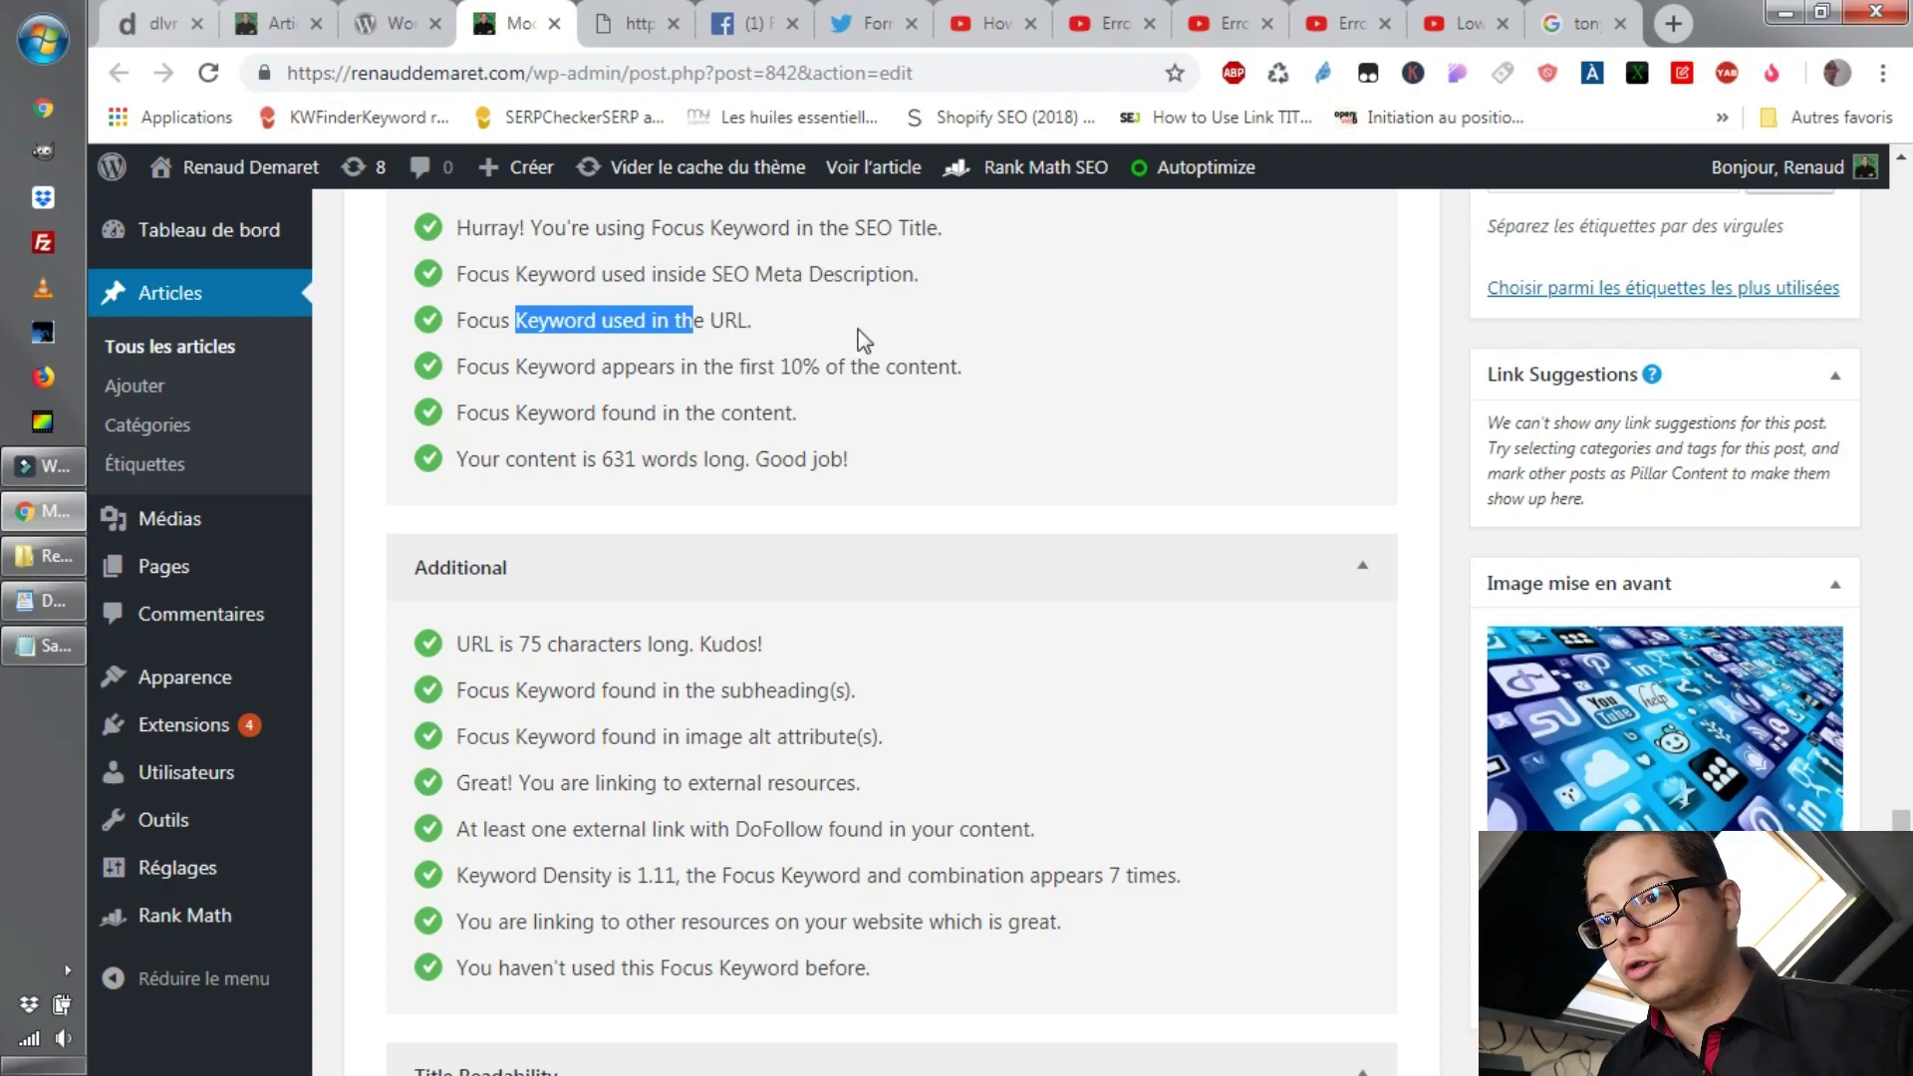
left_click_drag(555, 365, 1174, 371)
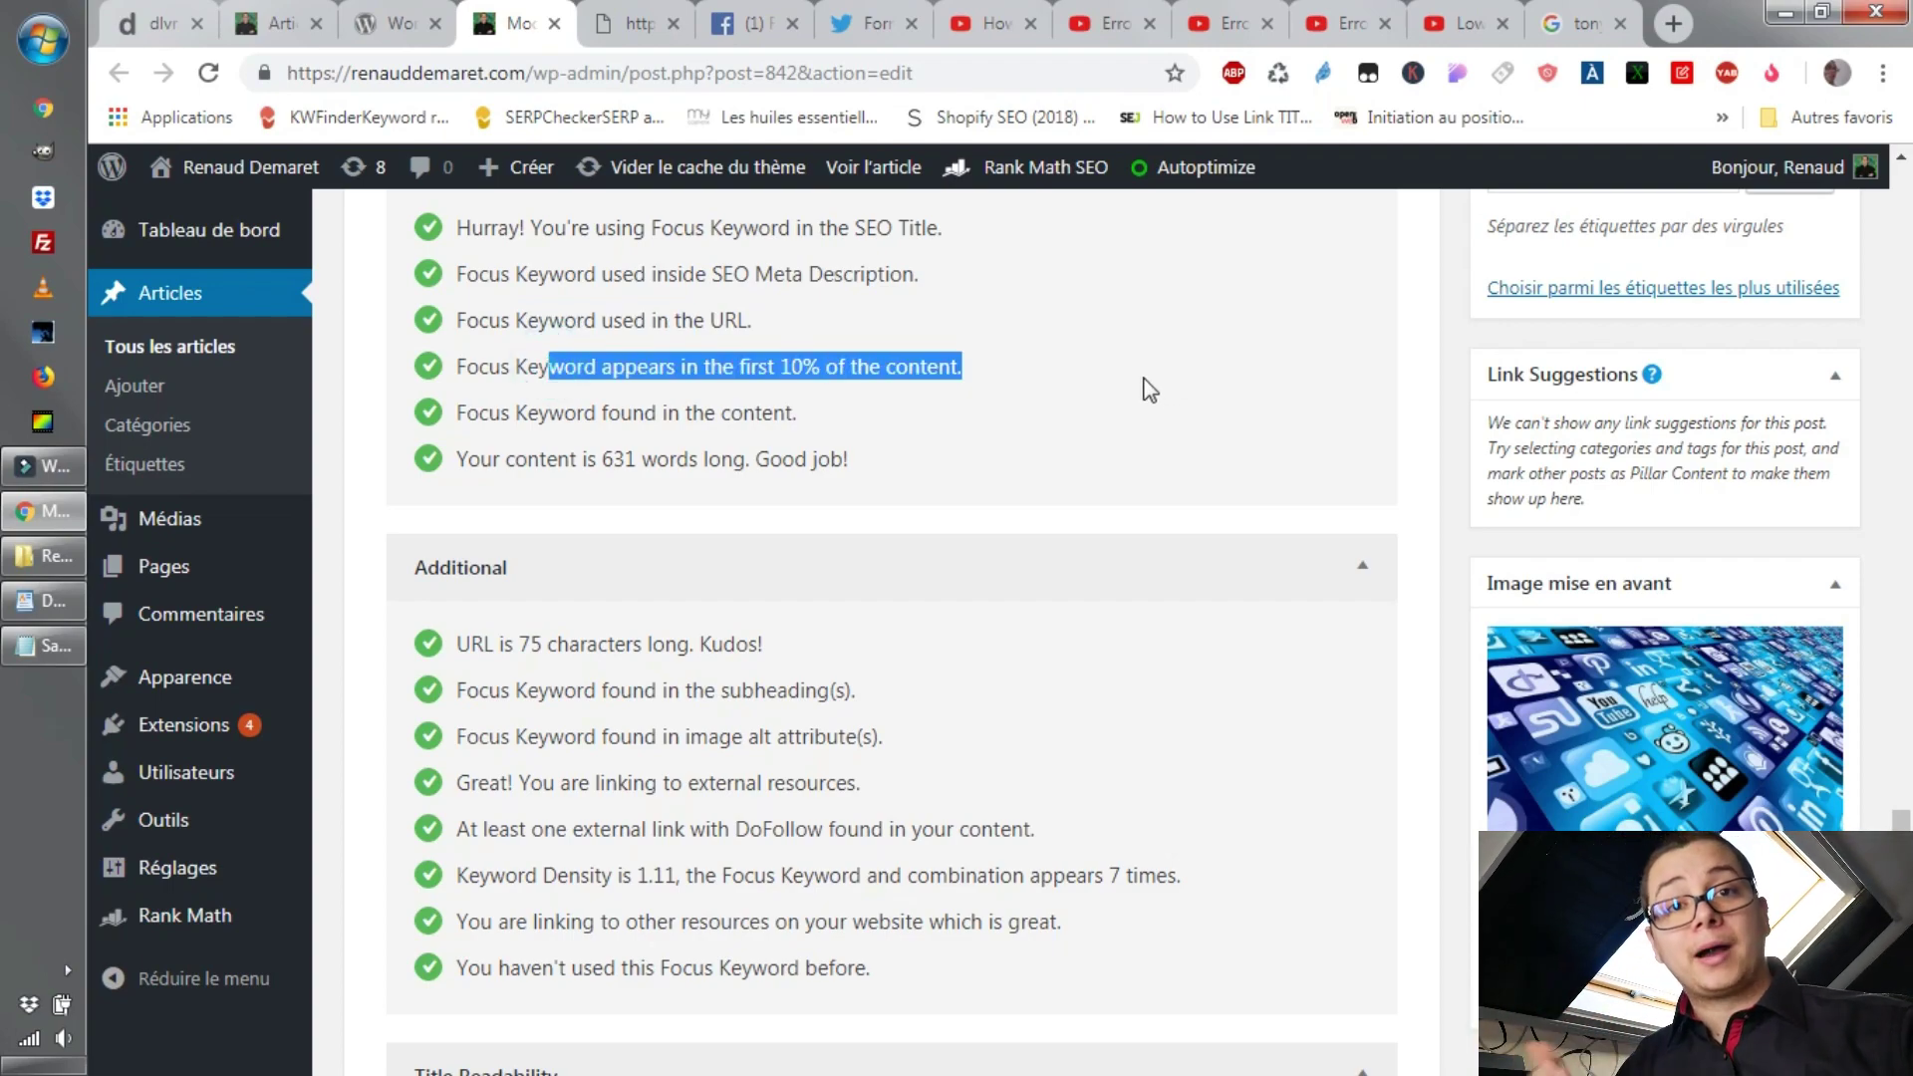
left_click_drag(538, 412, 821, 405)
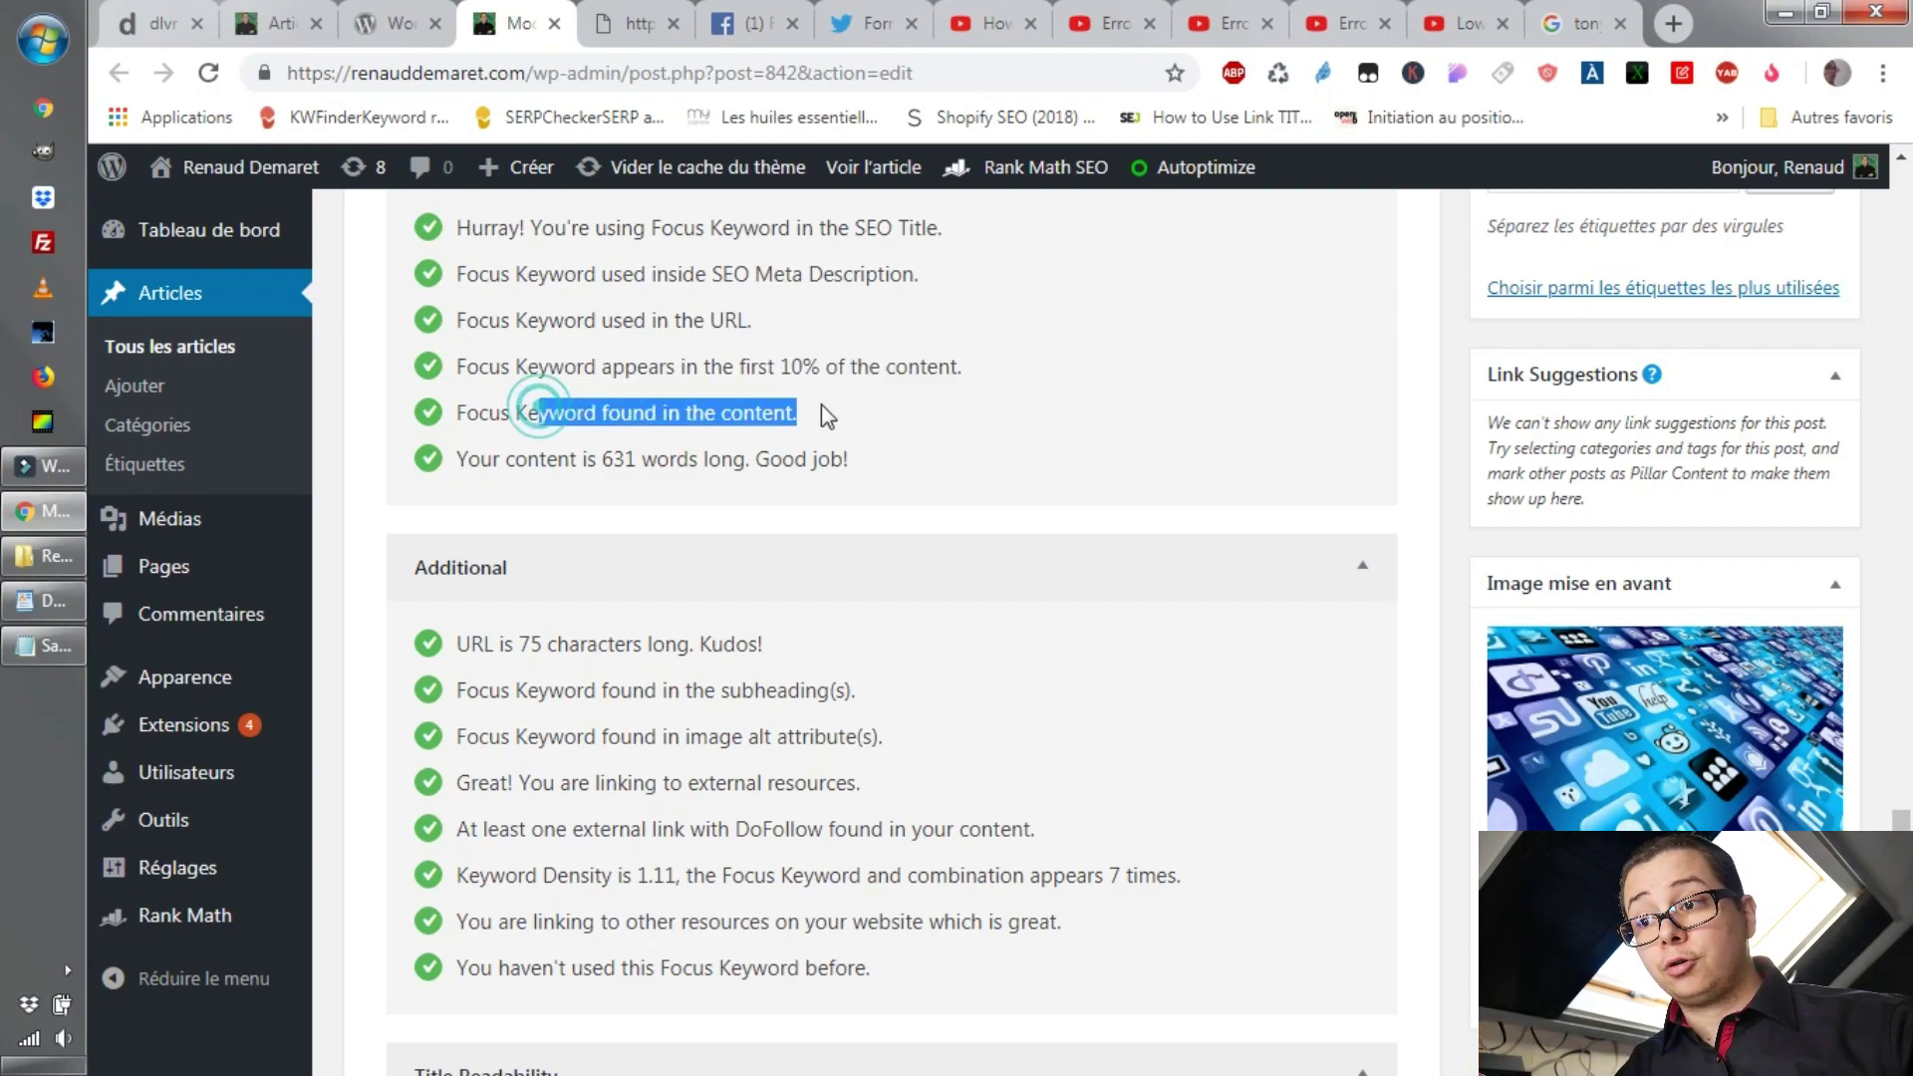
scroll(940, 444, "down", 1)
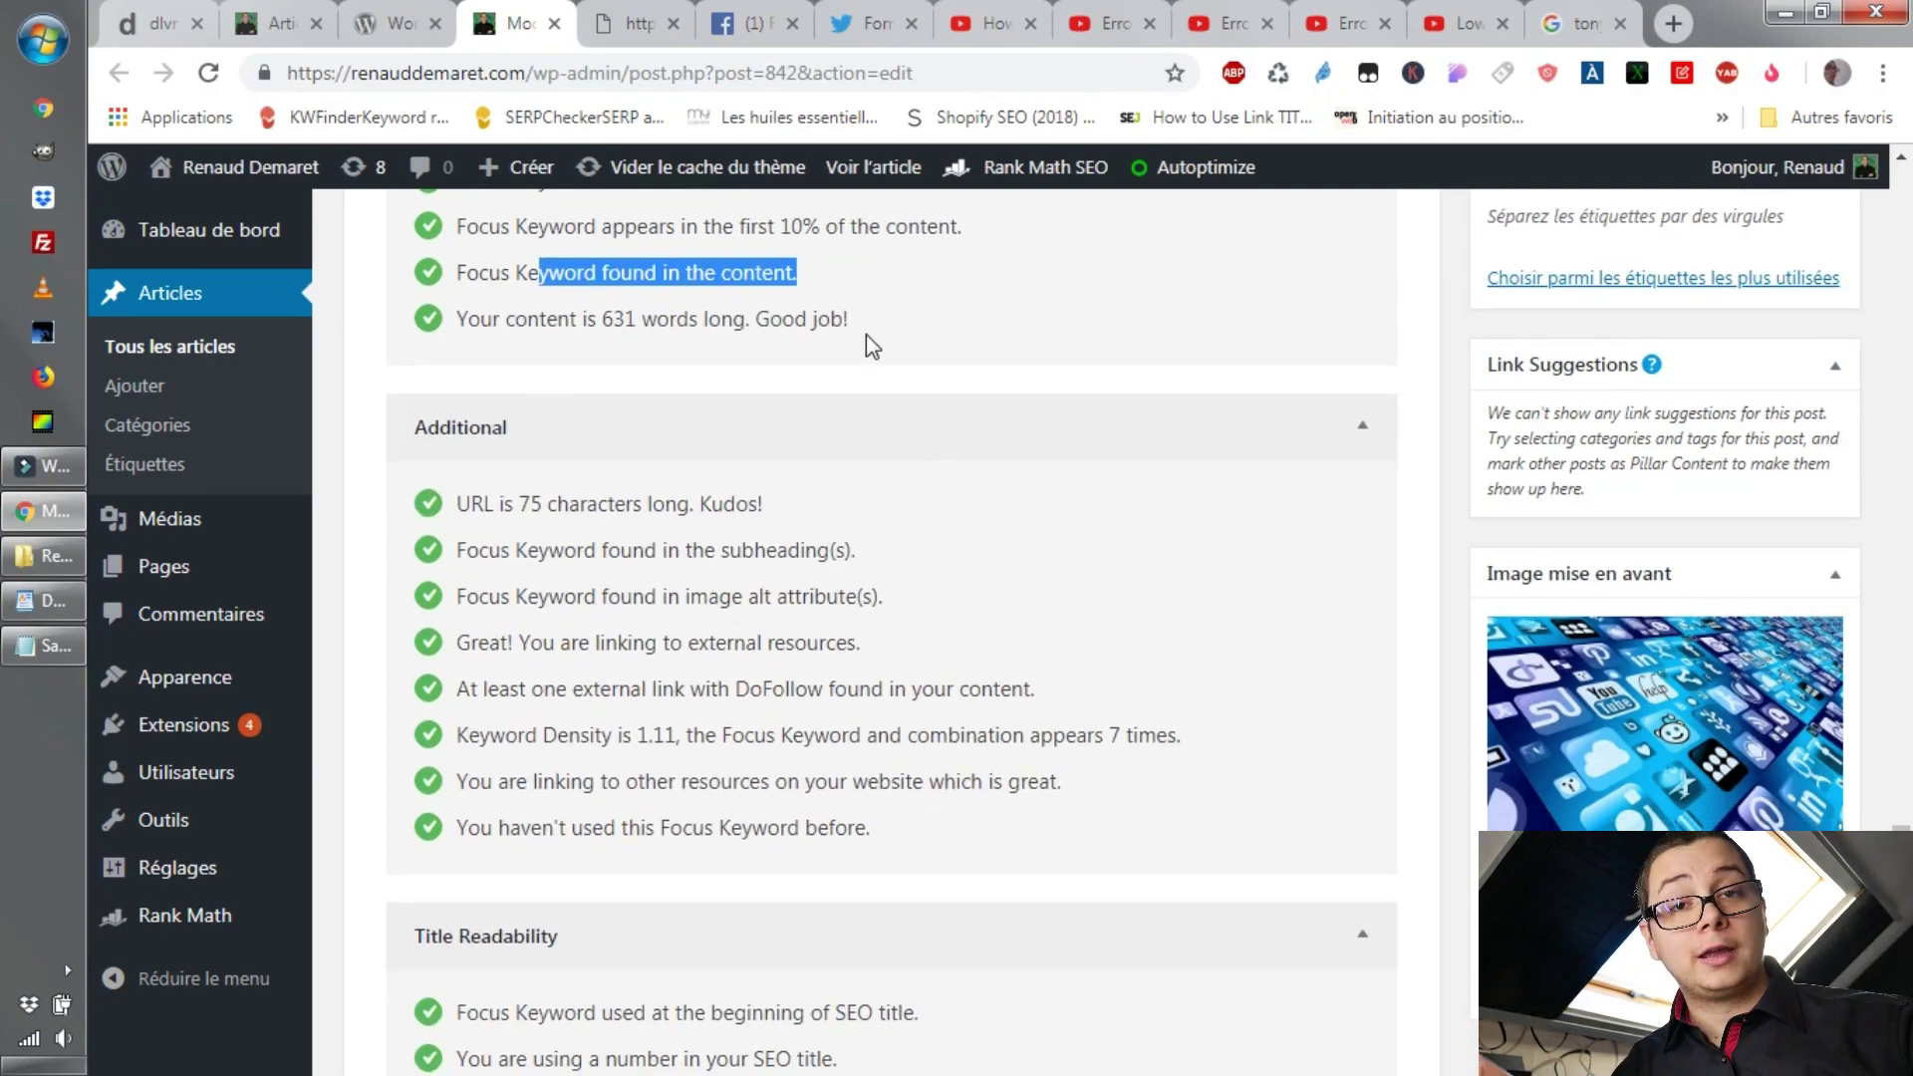
left_click(518, 319)
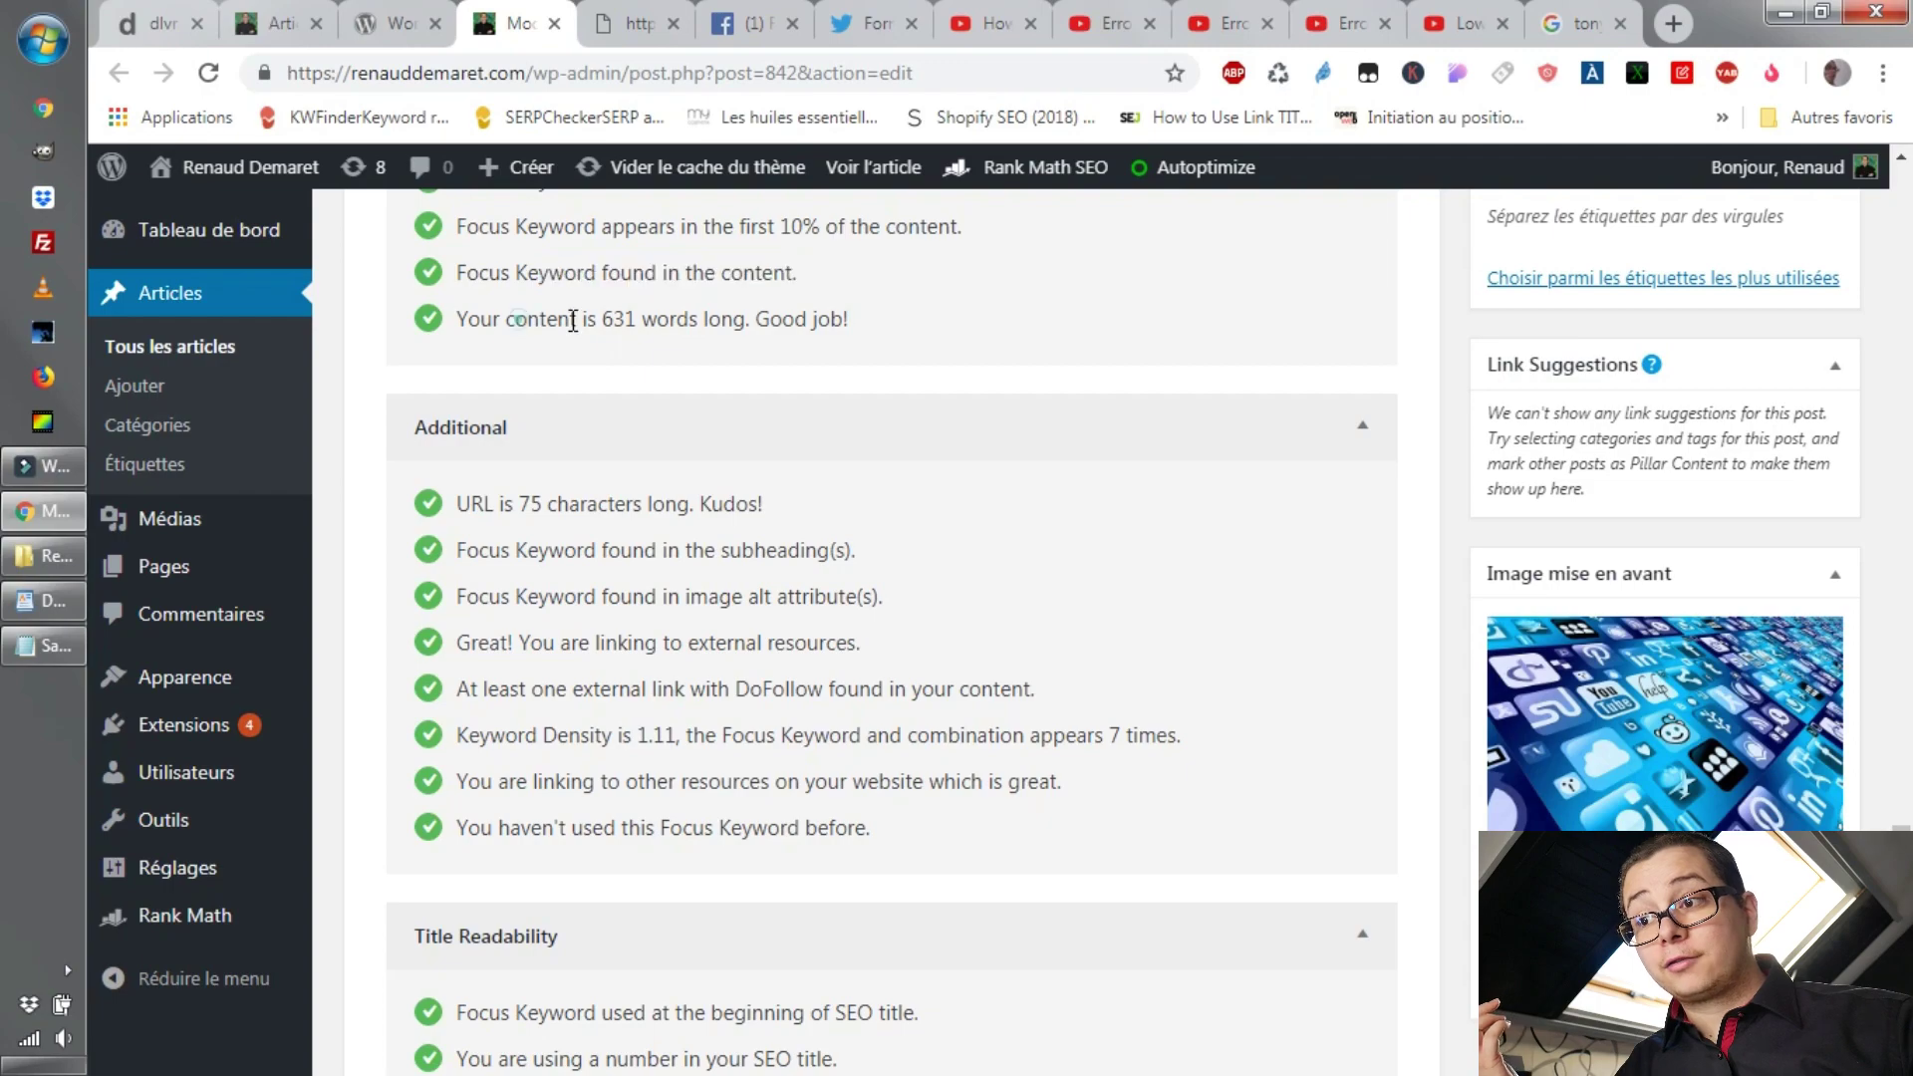
left_click_drag(573, 320, 807, 321)
Review the Additional, Title Readability and Content Readability checks, including the one on the focus keyword in image alt attributes.
scroll(863, 444, "down", 1)
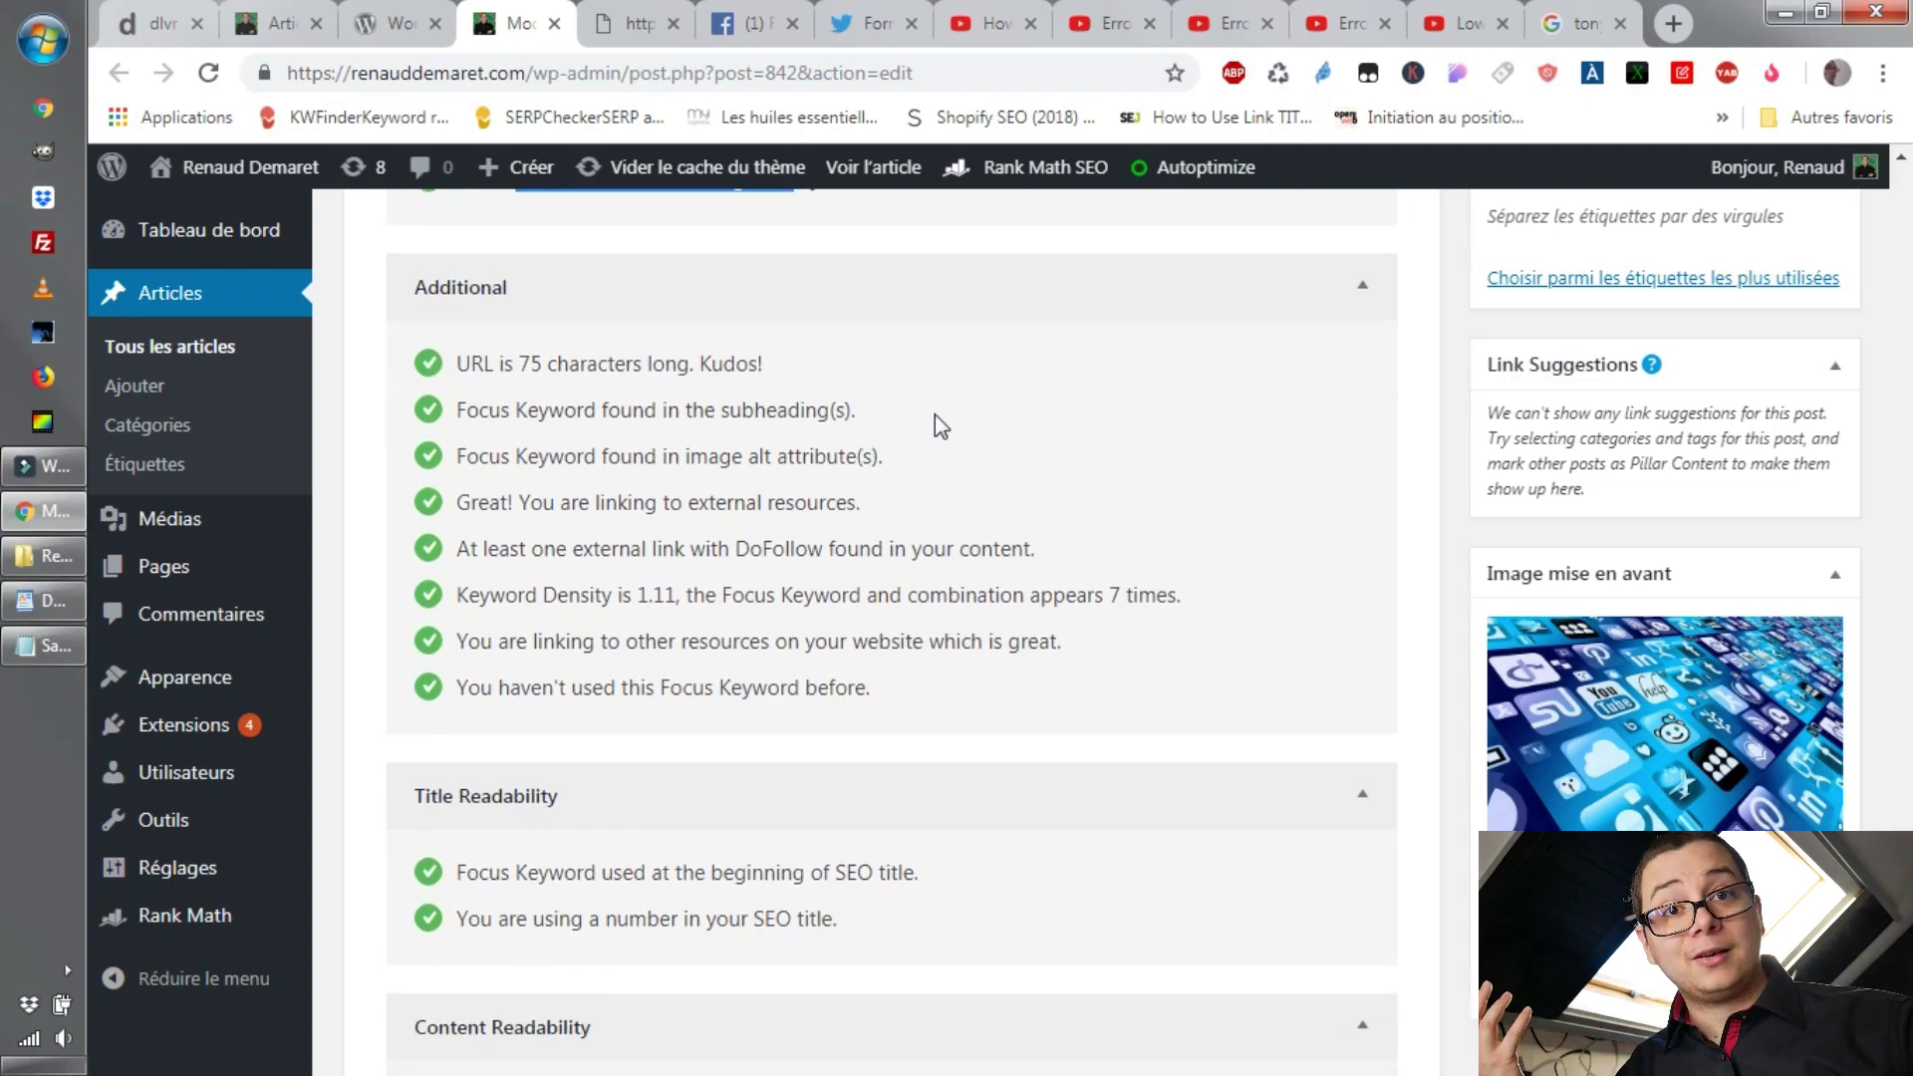
scroll(962, 429, "down", 1)
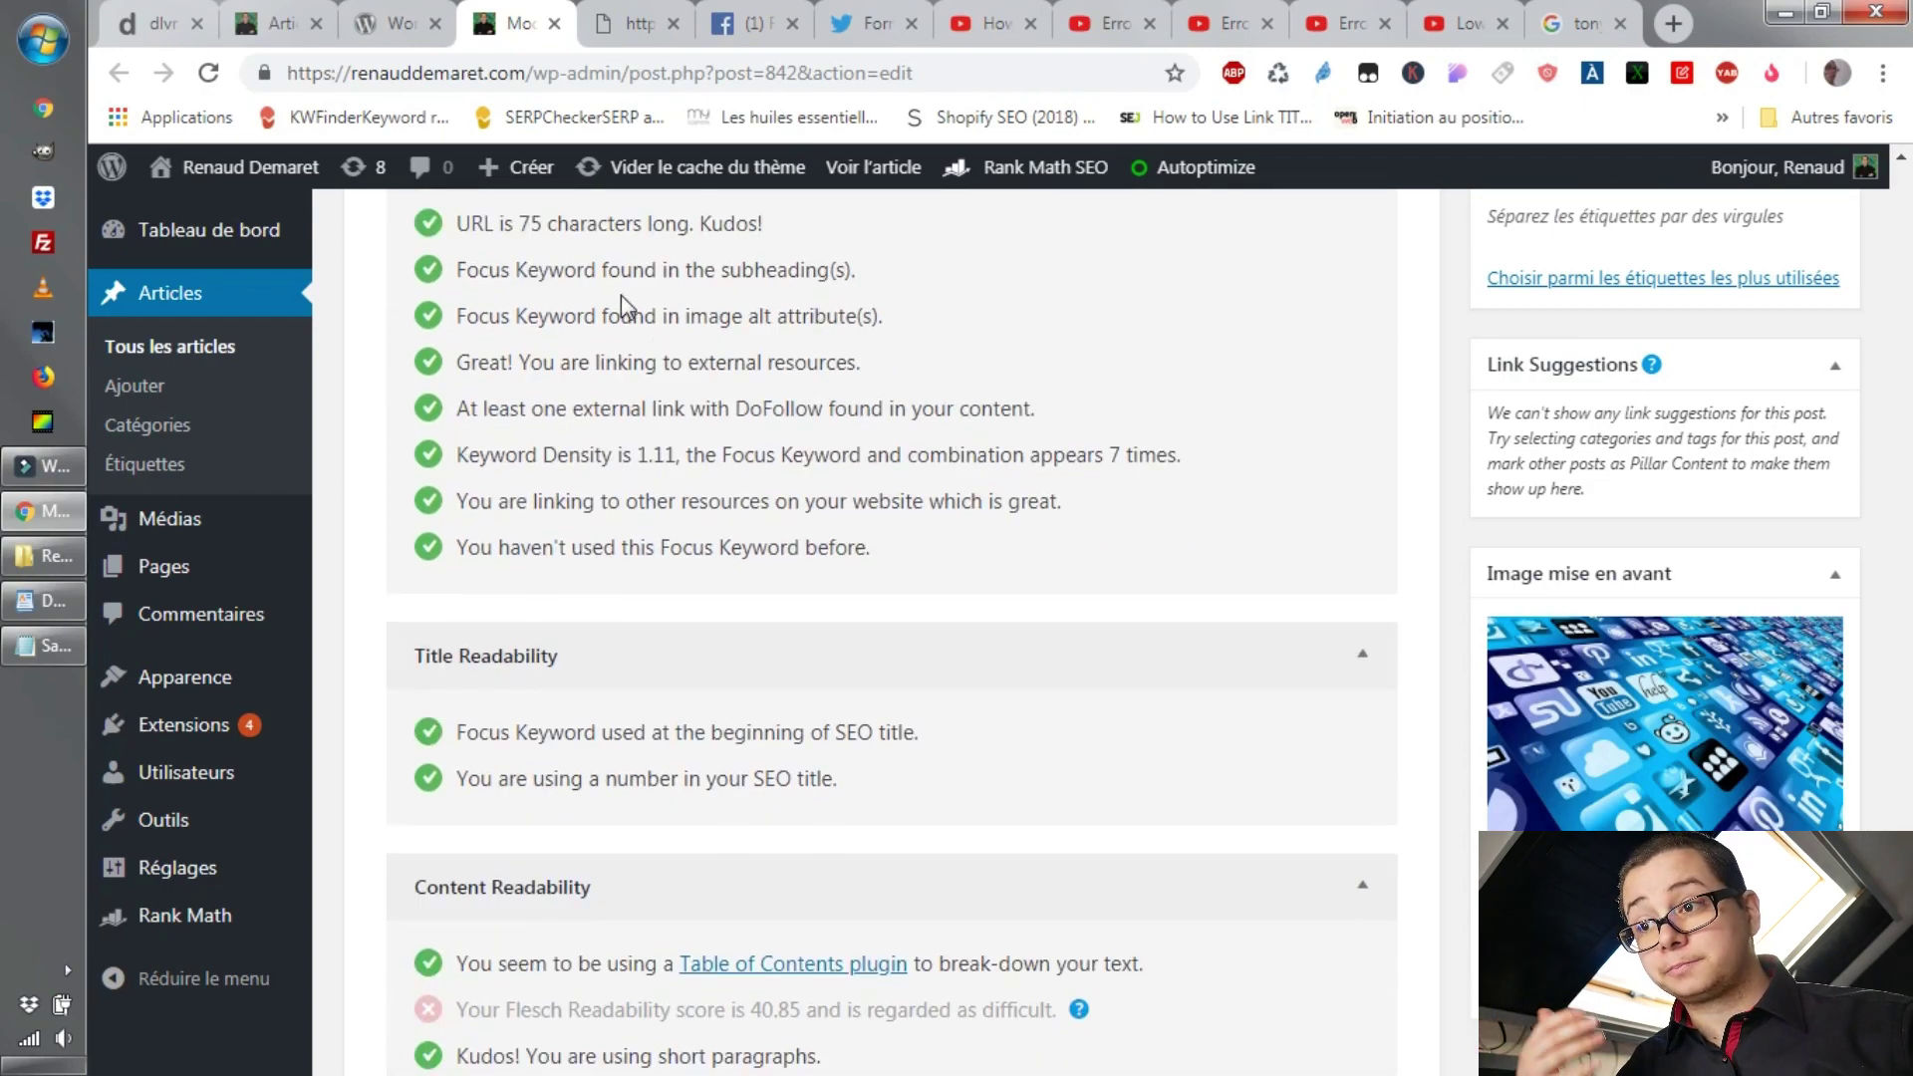
left_click_drag(623, 312, 843, 316)
scroll(1025, 640, "down", 4)
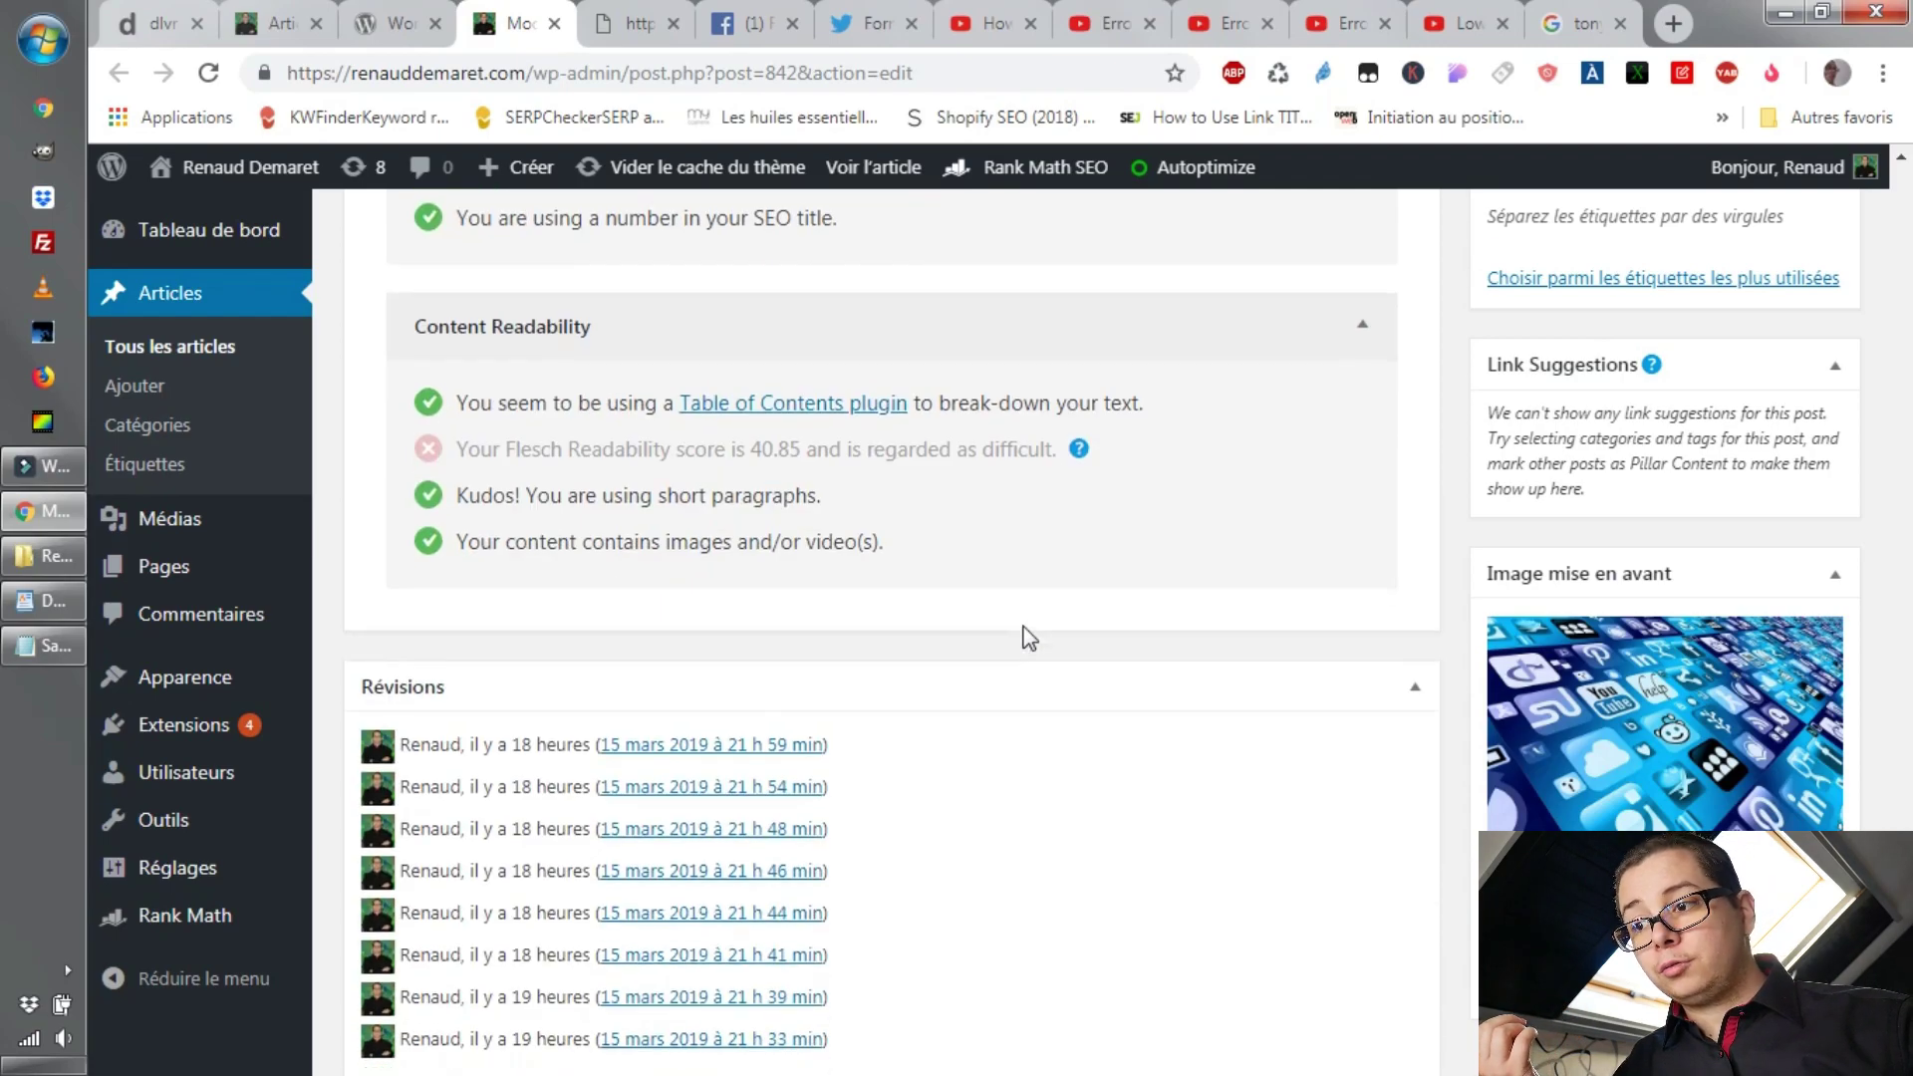
scroll(1023, 627, "down", 2)
scroll(1023, 633, "up", 9)
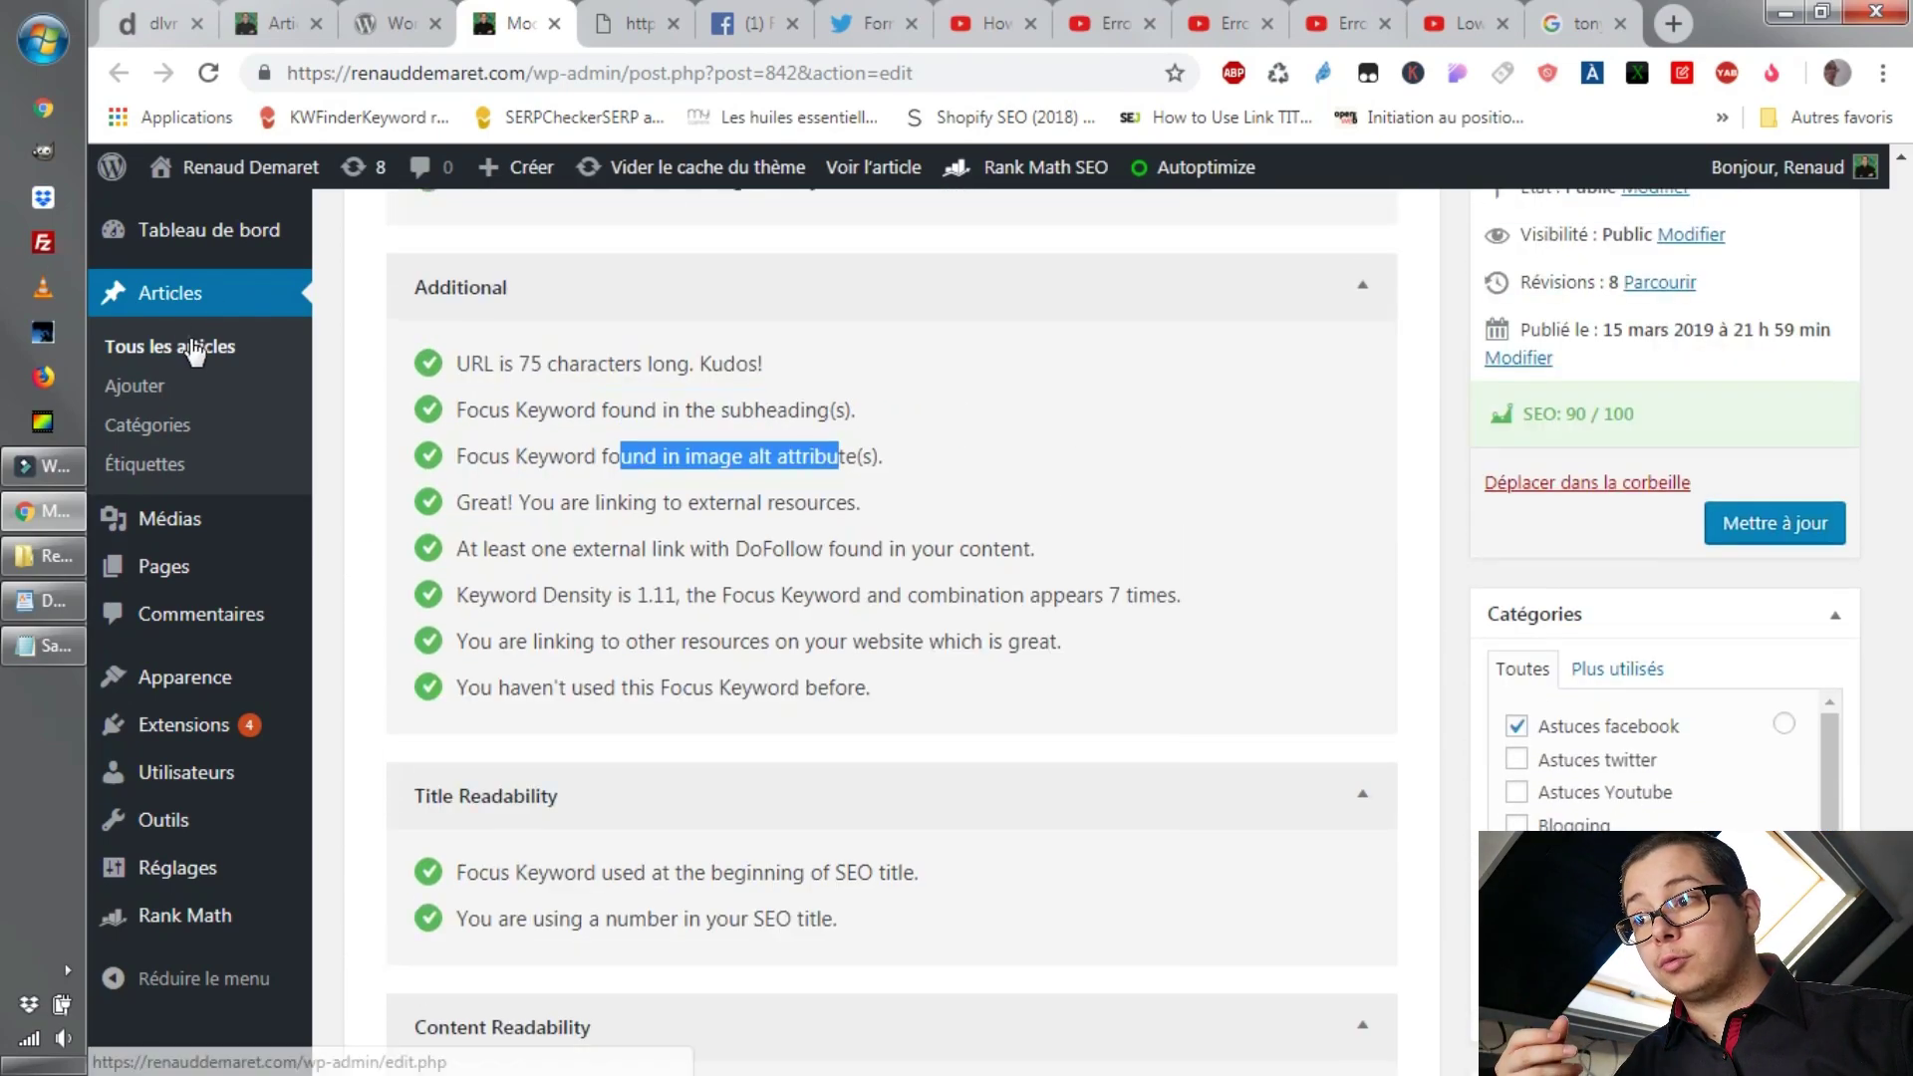
Go back to the list of all articles and open "6 façons de trouver le bonheur" for editing.
left_click(195, 351)
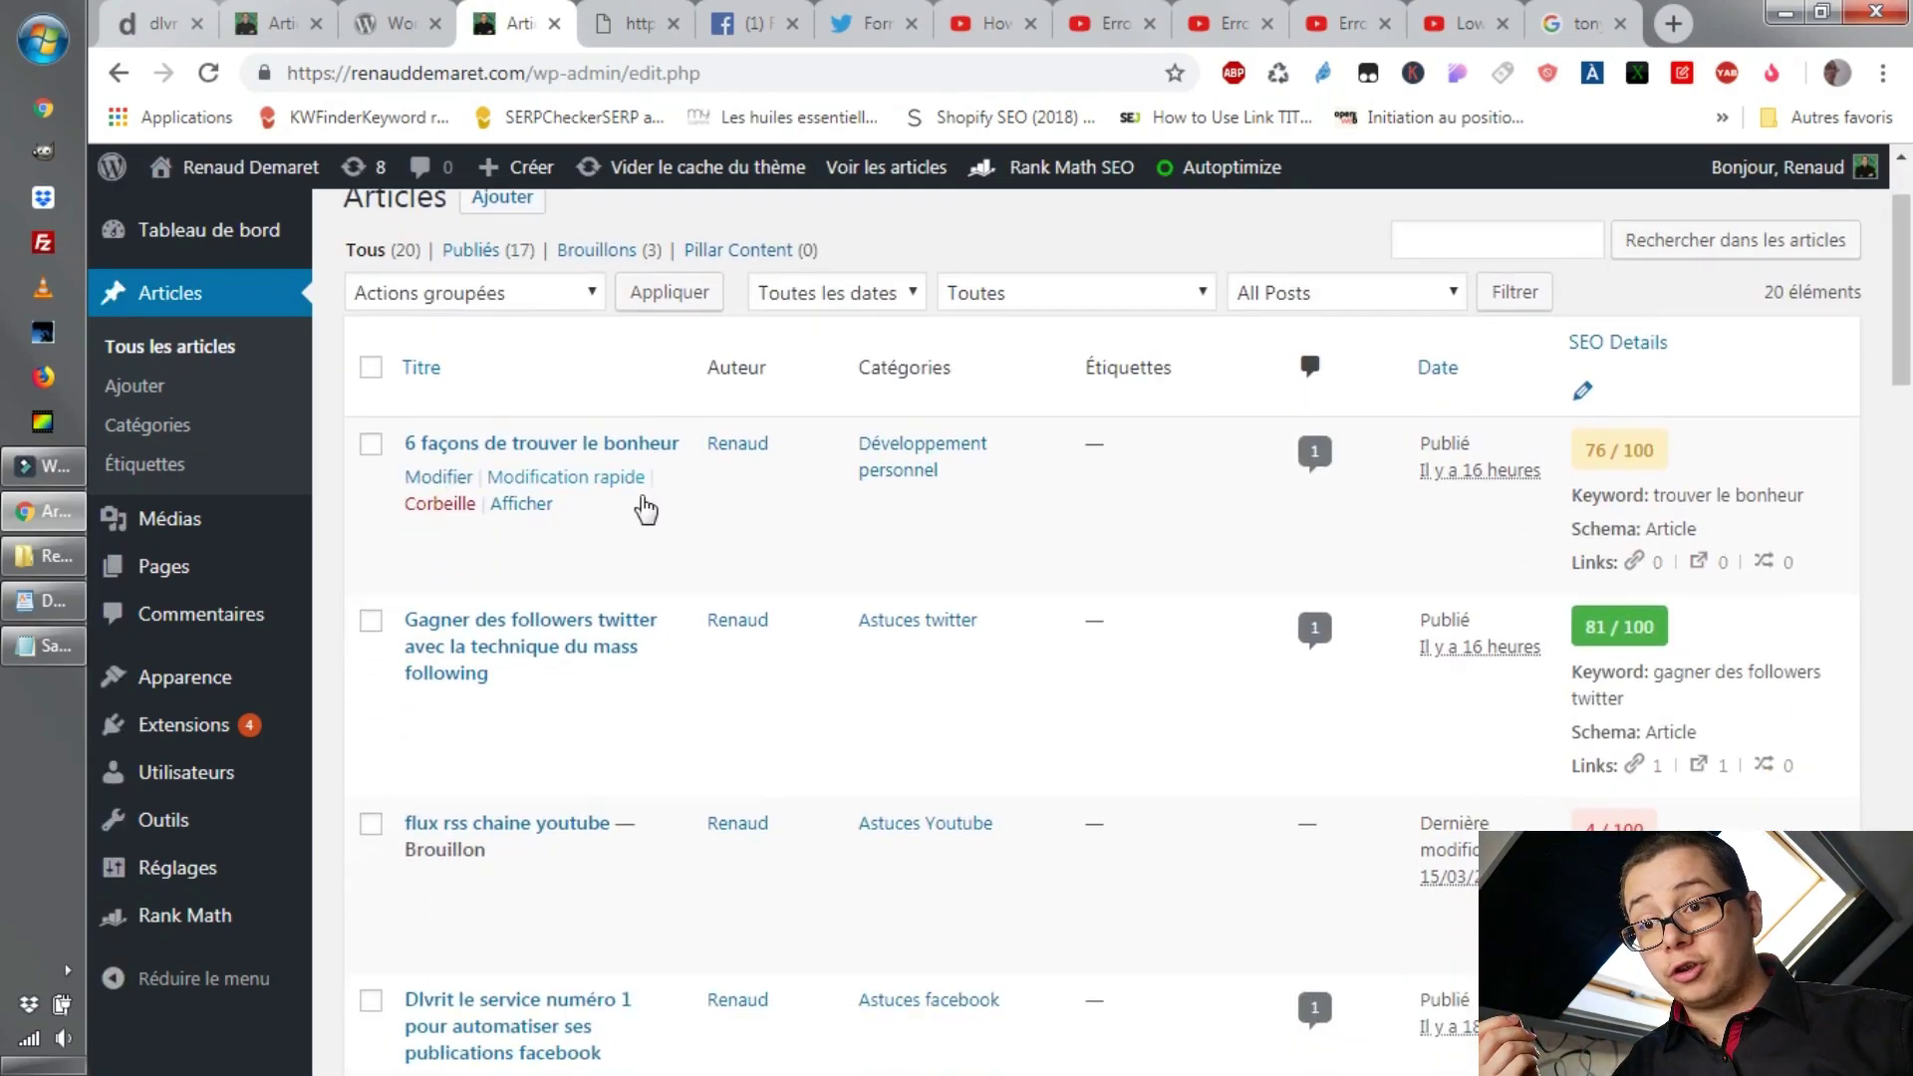
scroll(786, 598, "down", 4)
scroll(817, 658, "up", 4)
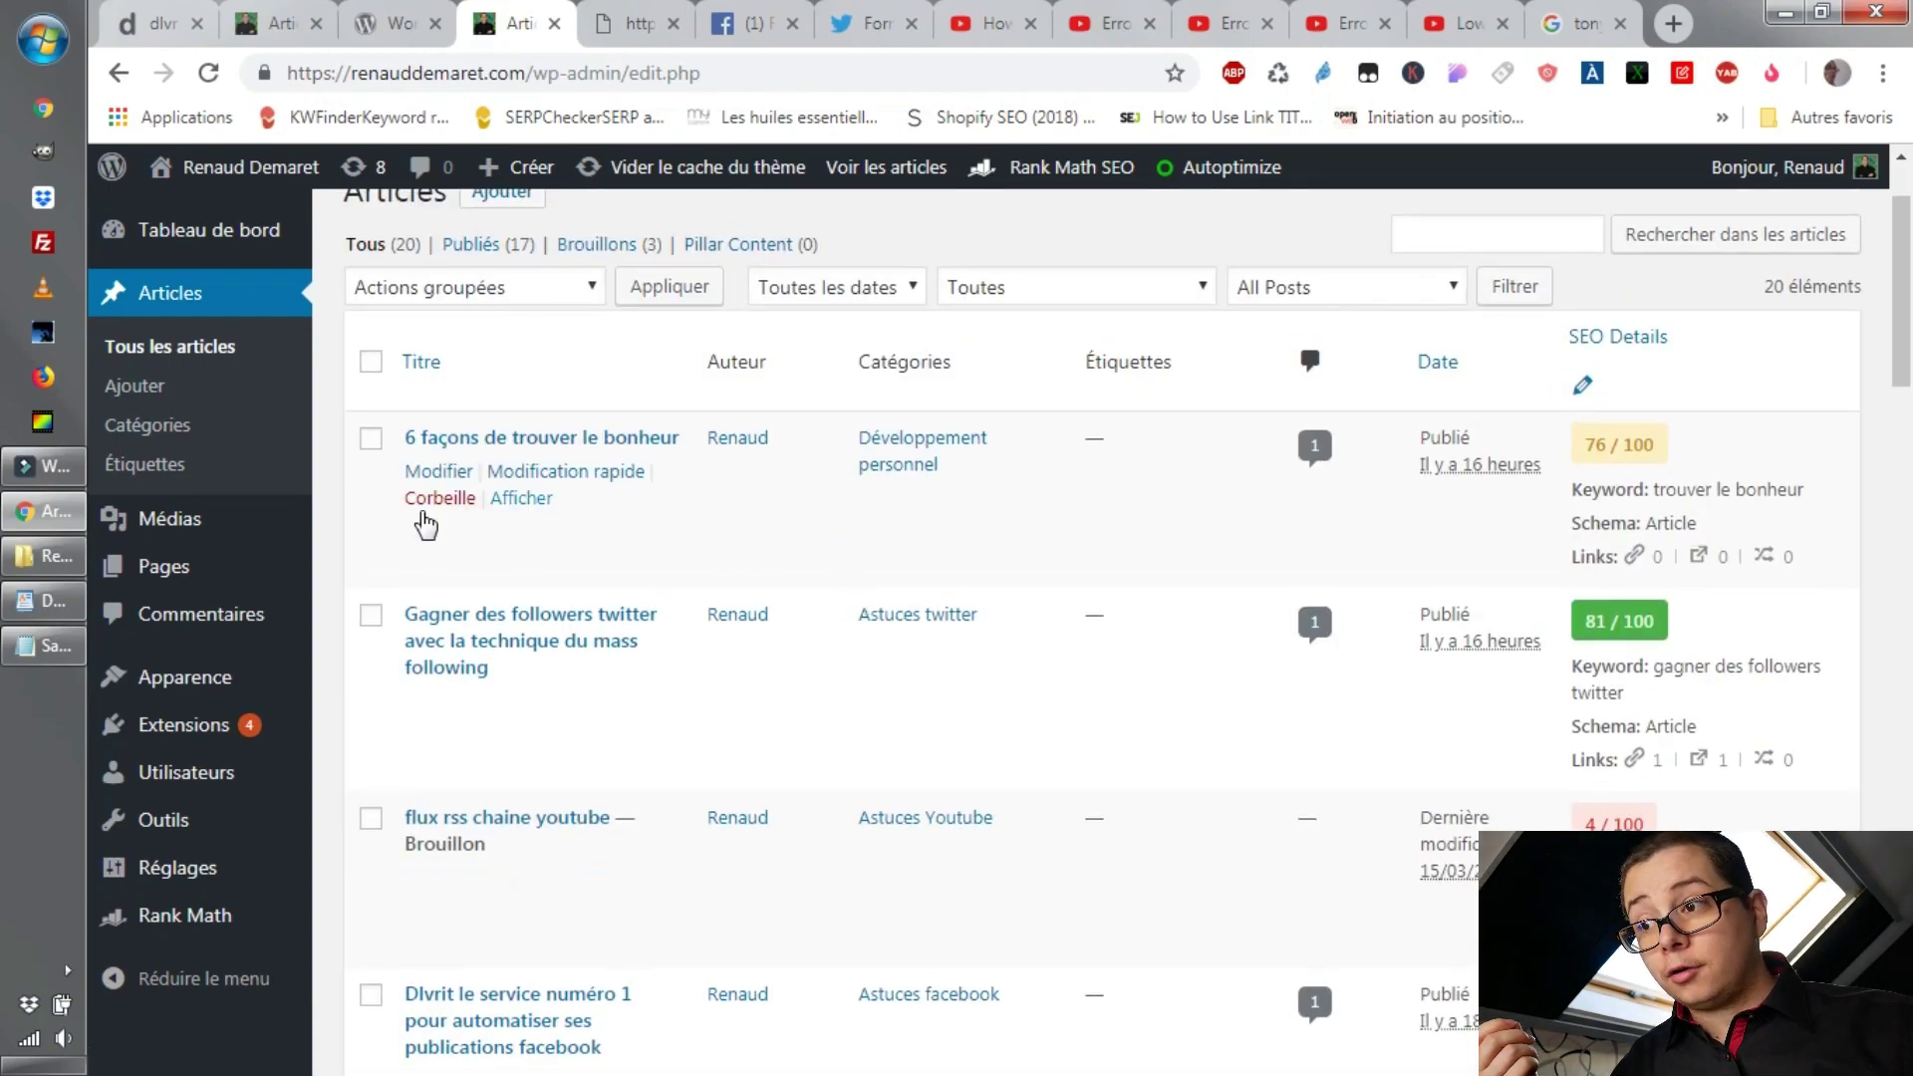
left_click(433, 471)
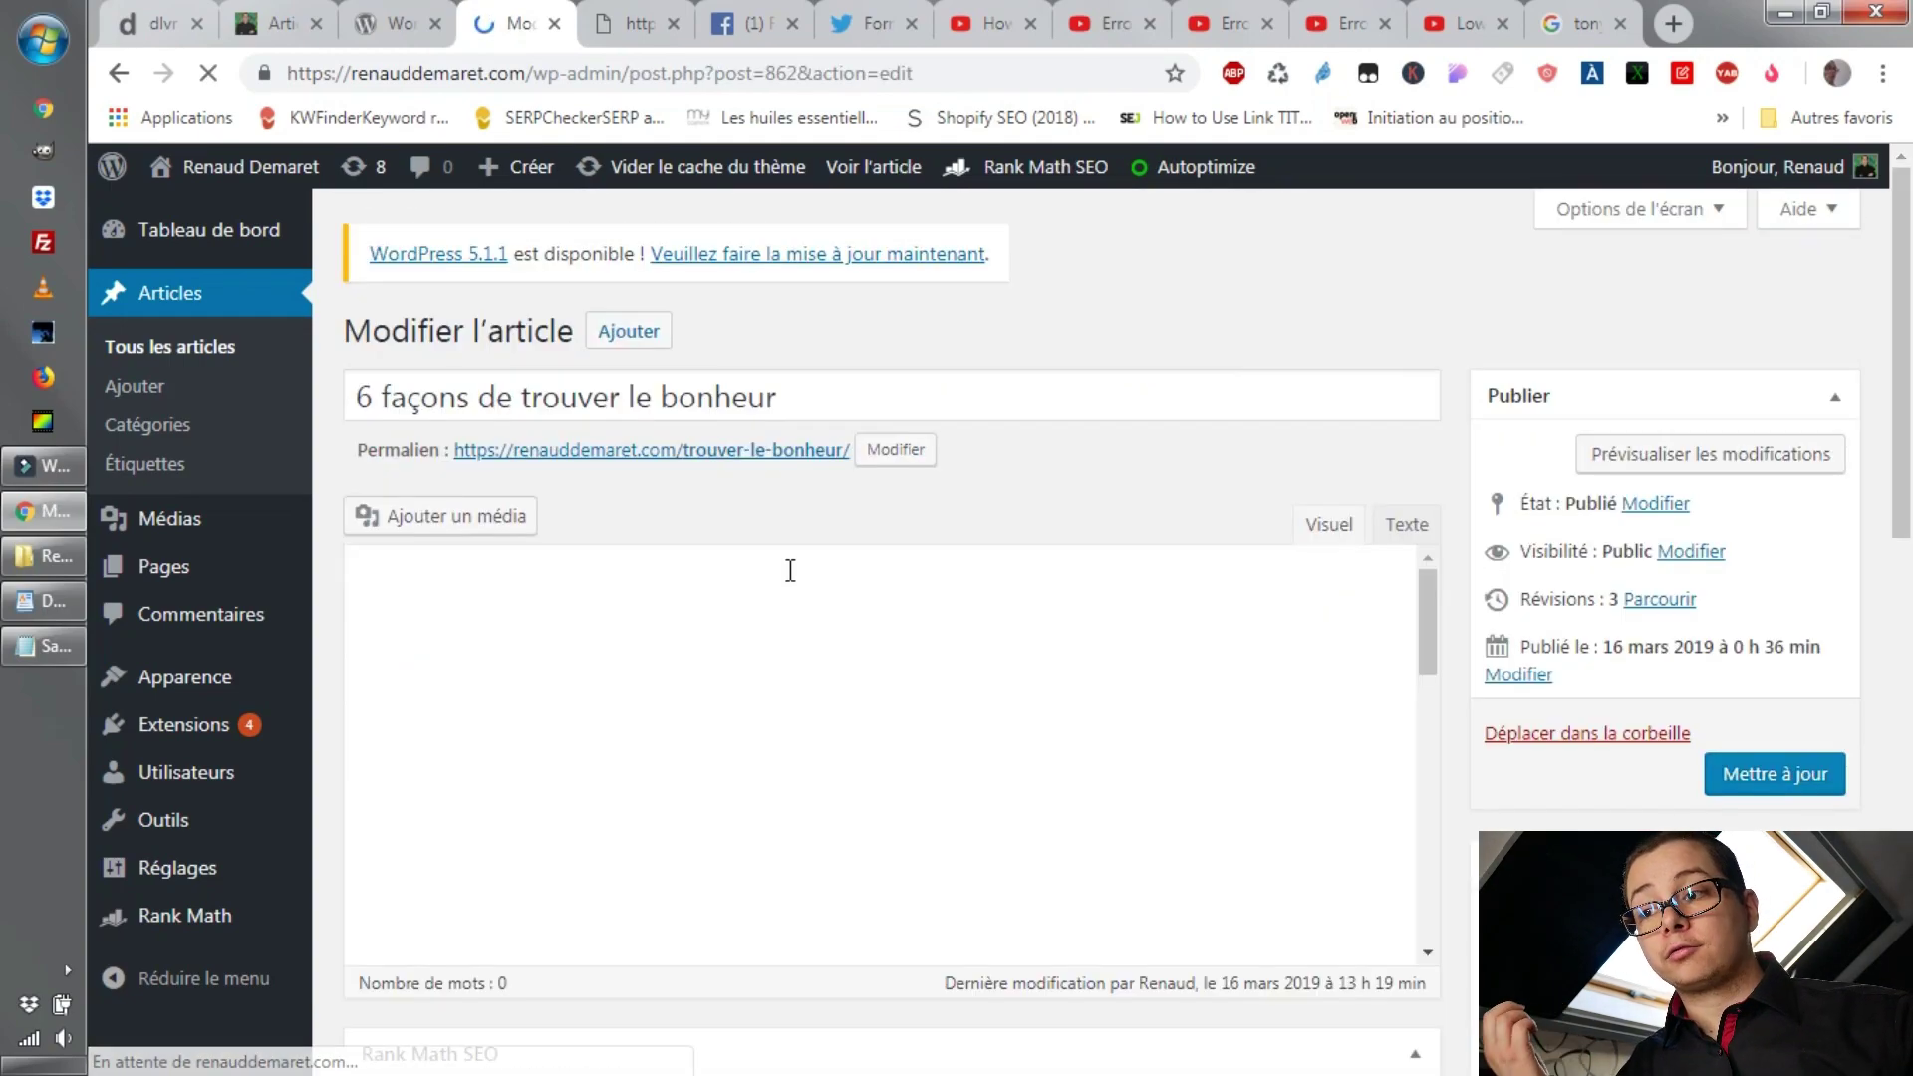
Look through the article's headings and text, ending at its search preview and focus keyword "trouver le bonheur".
scroll(965, 596, "down", 15)
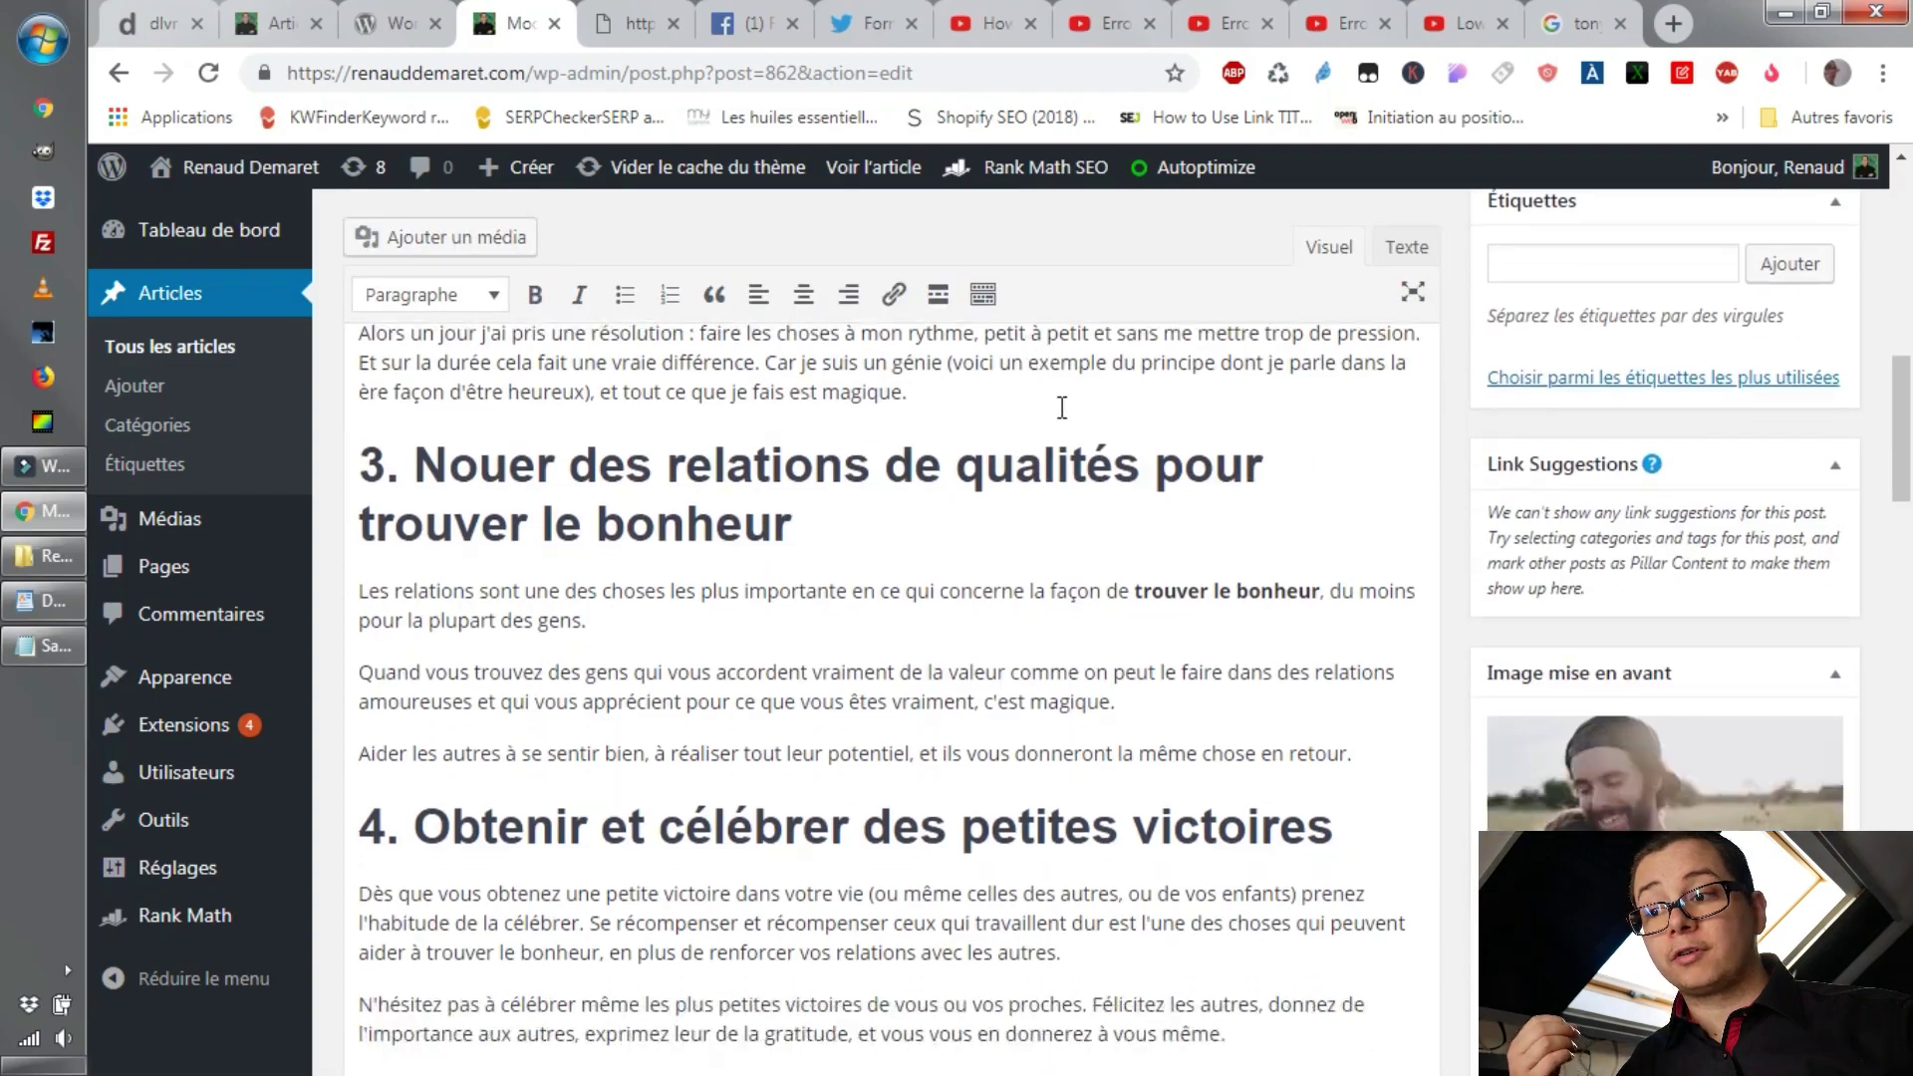
scroll(1062, 407, "up", 10)
scroll(901, 548, "down", 15)
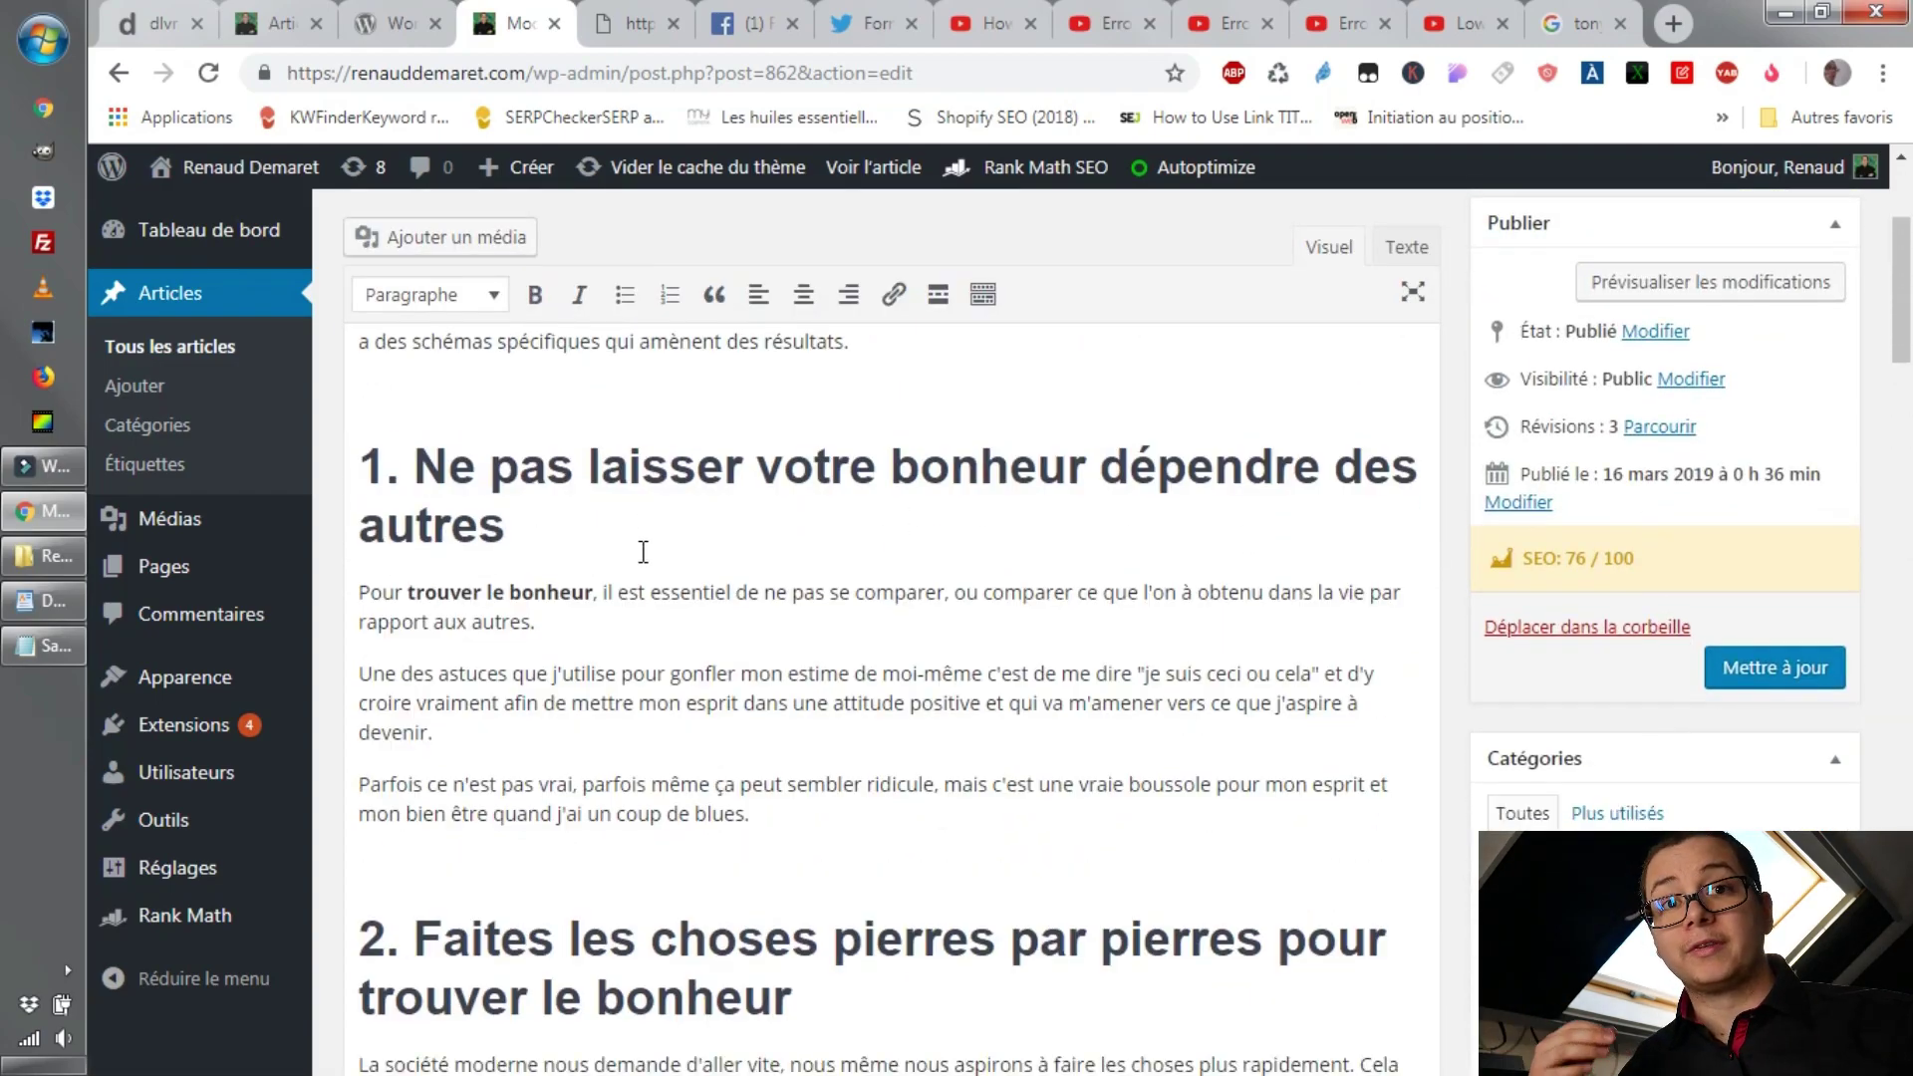
scroll(775, 469, "down", 6)
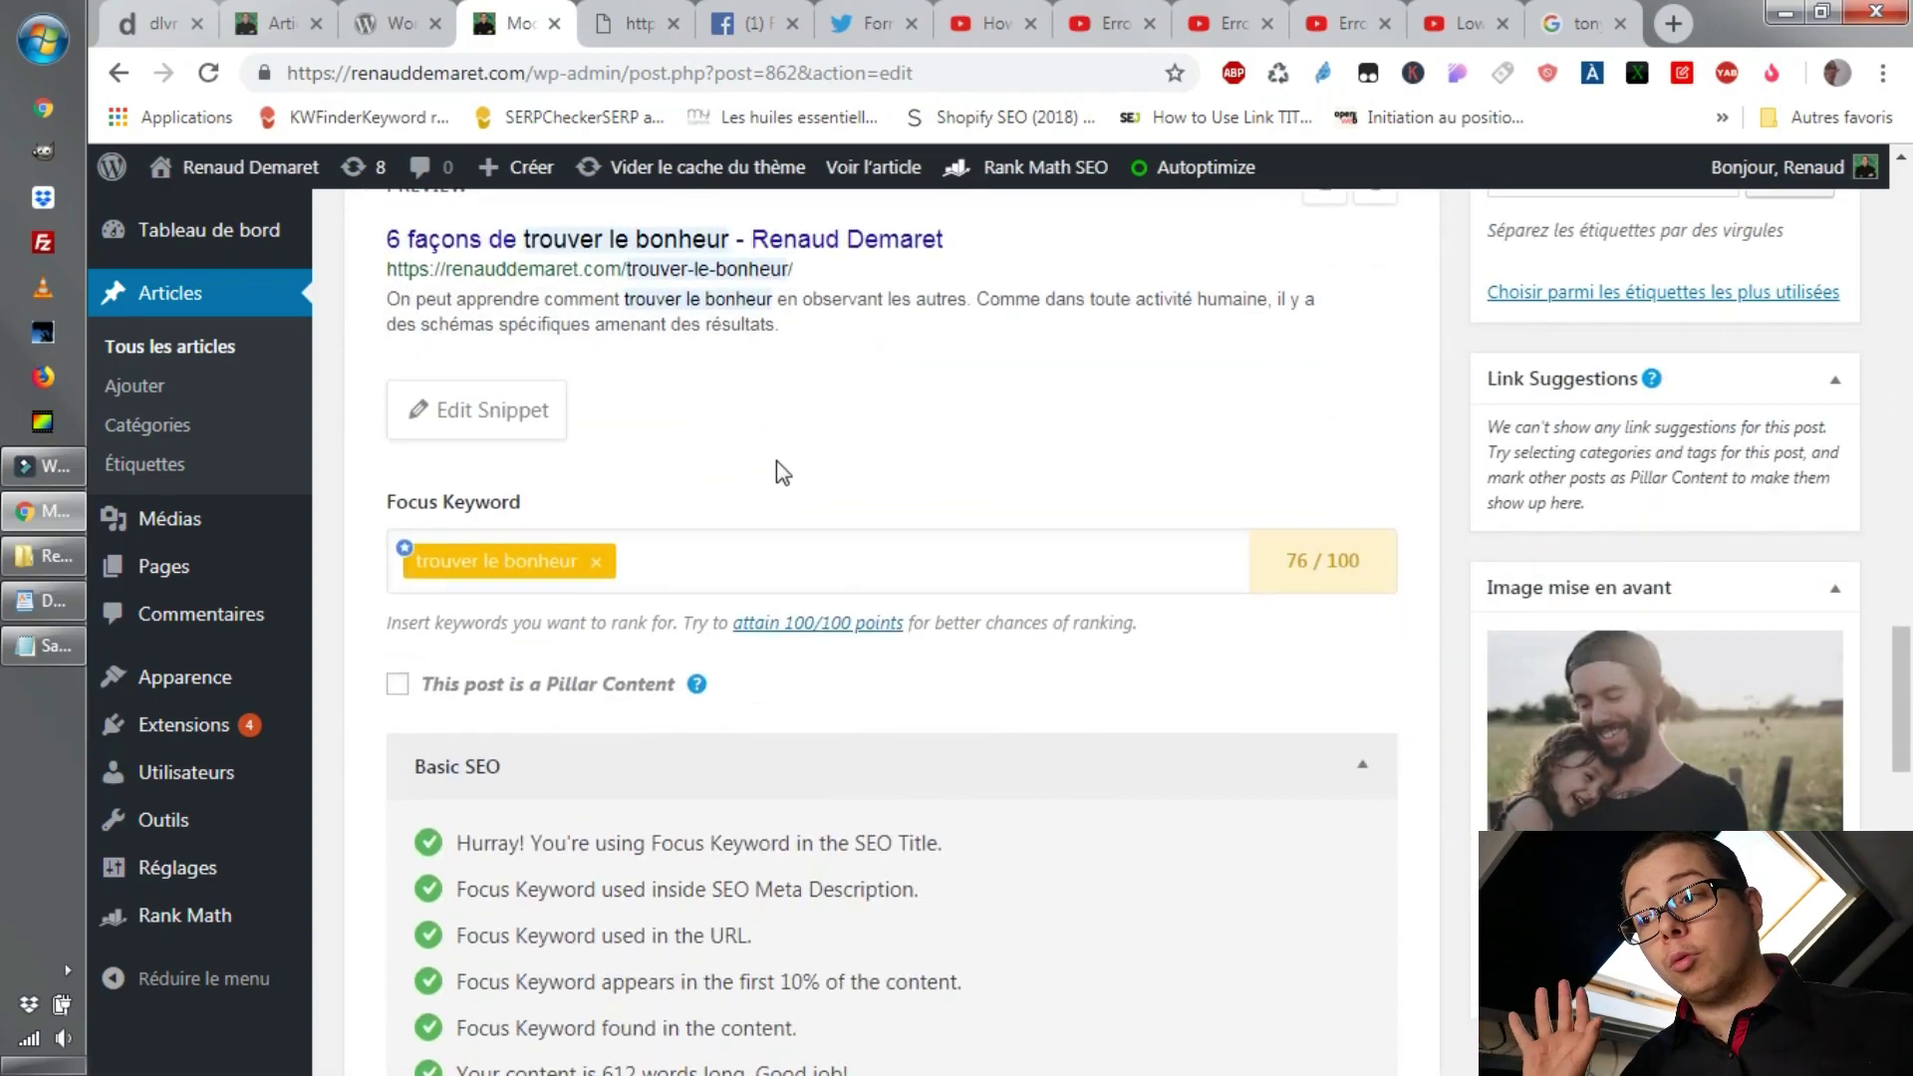
Examine the Additional checks, highlighting the one on adding DoFollow links to external resources.
scroll(916, 508, "down", 7)
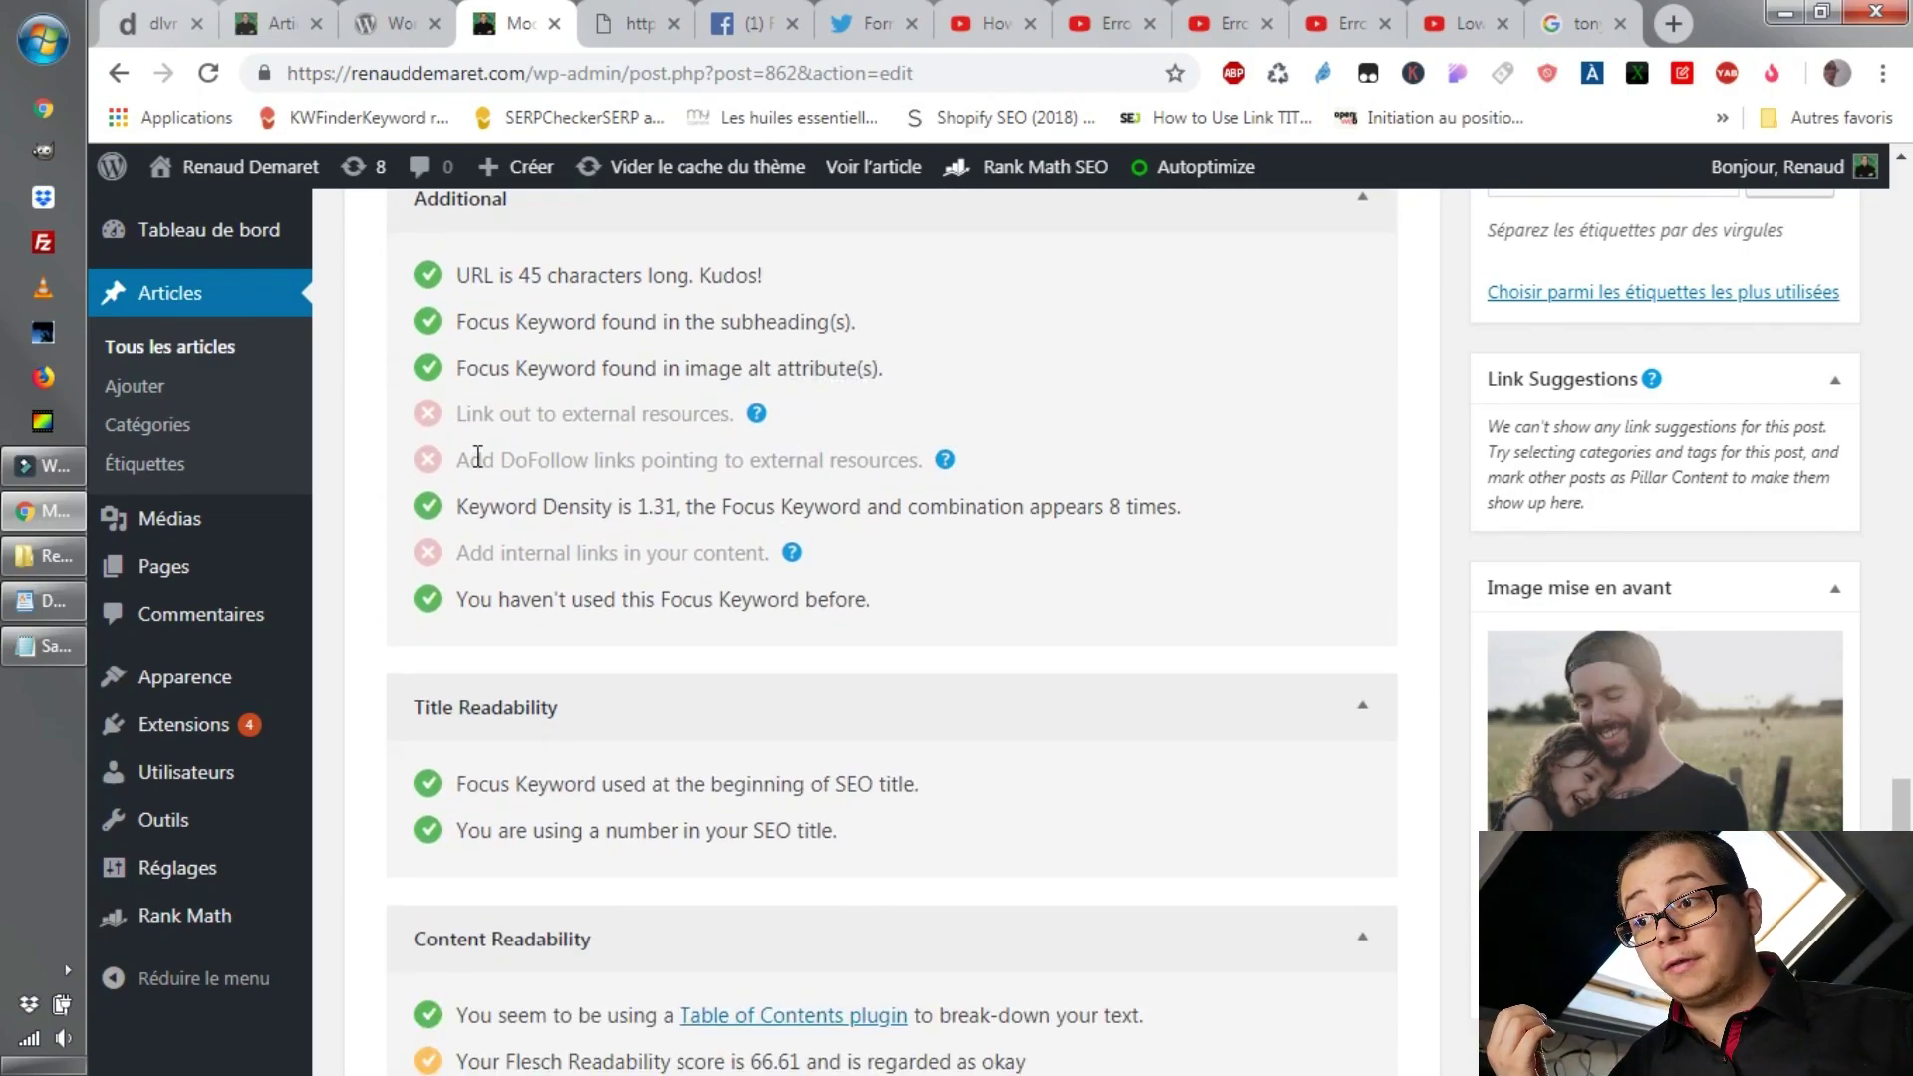
left_click_drag(478, 457, 899, 460)
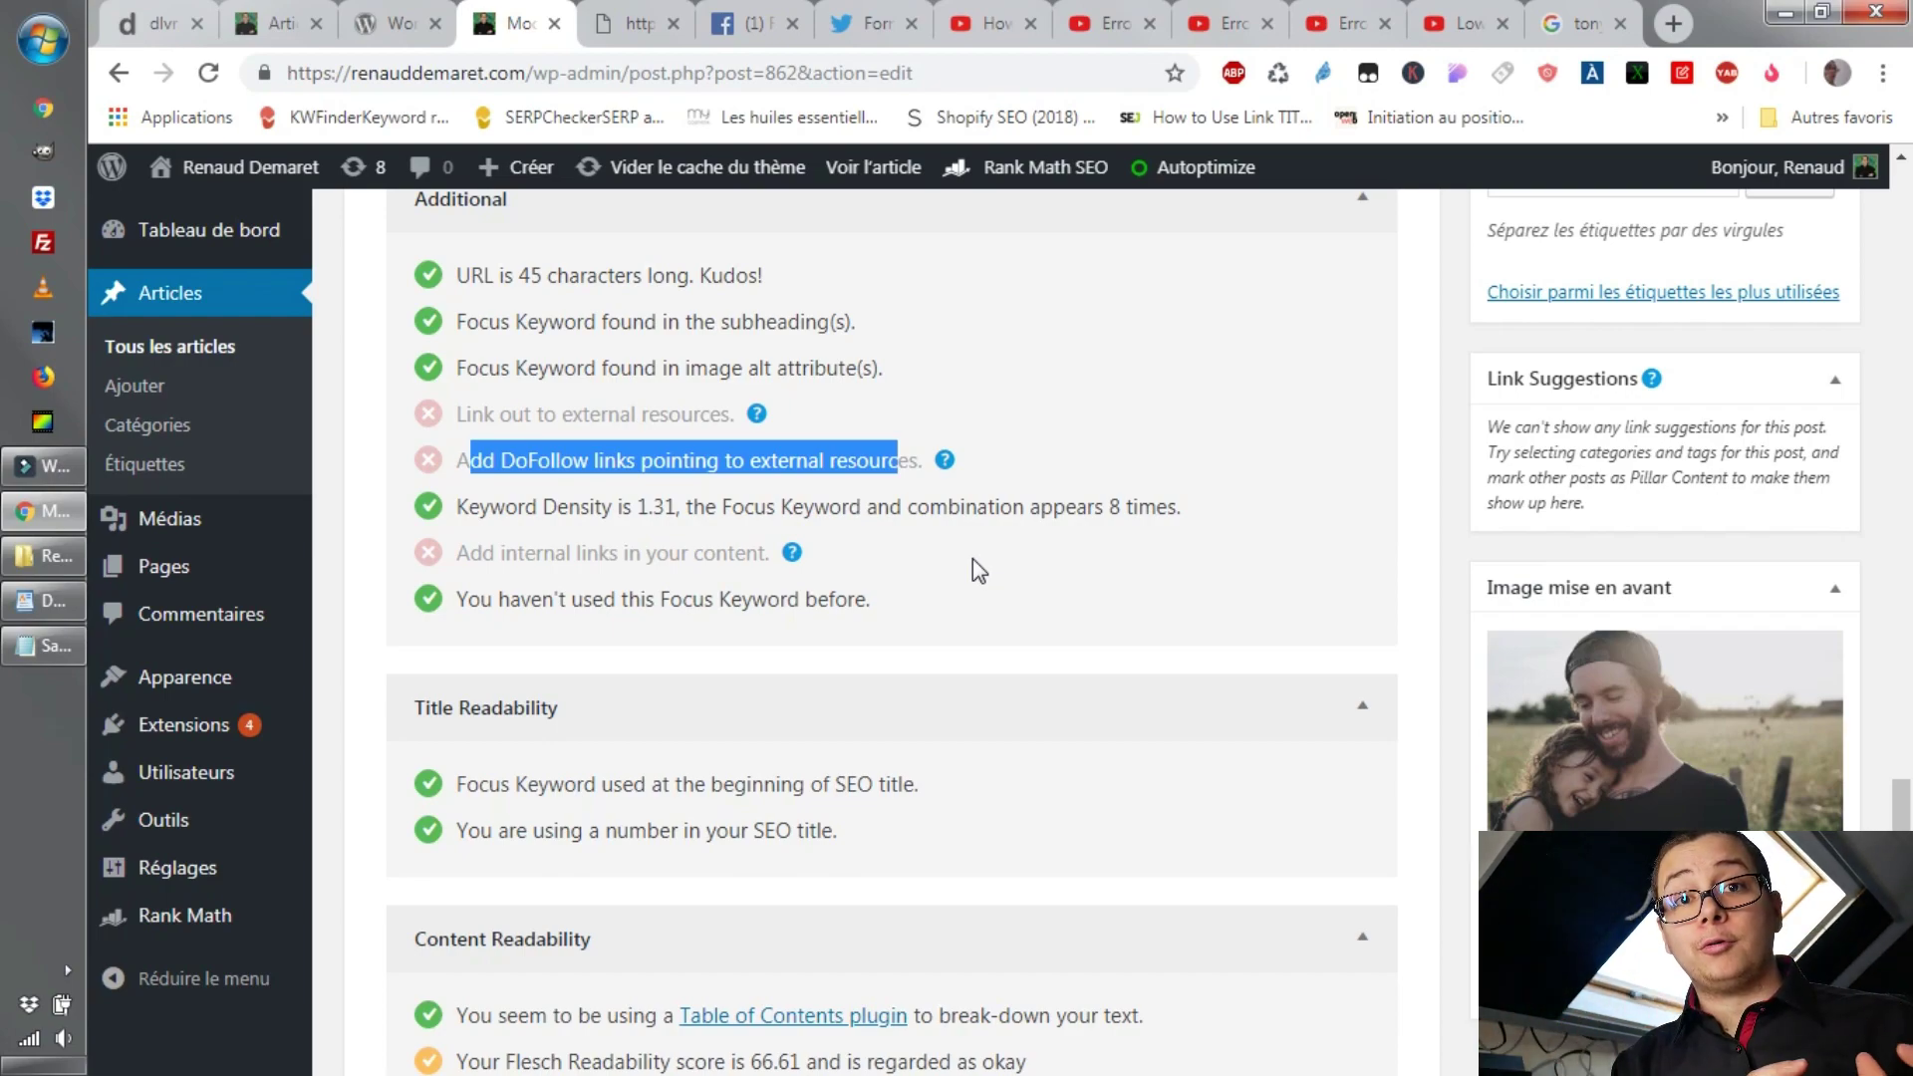
Inspect the rel="nofollow" option in the link dialog for a few words of section 5, closing it without adding a link.
scroll(972, 558, "up", 10)
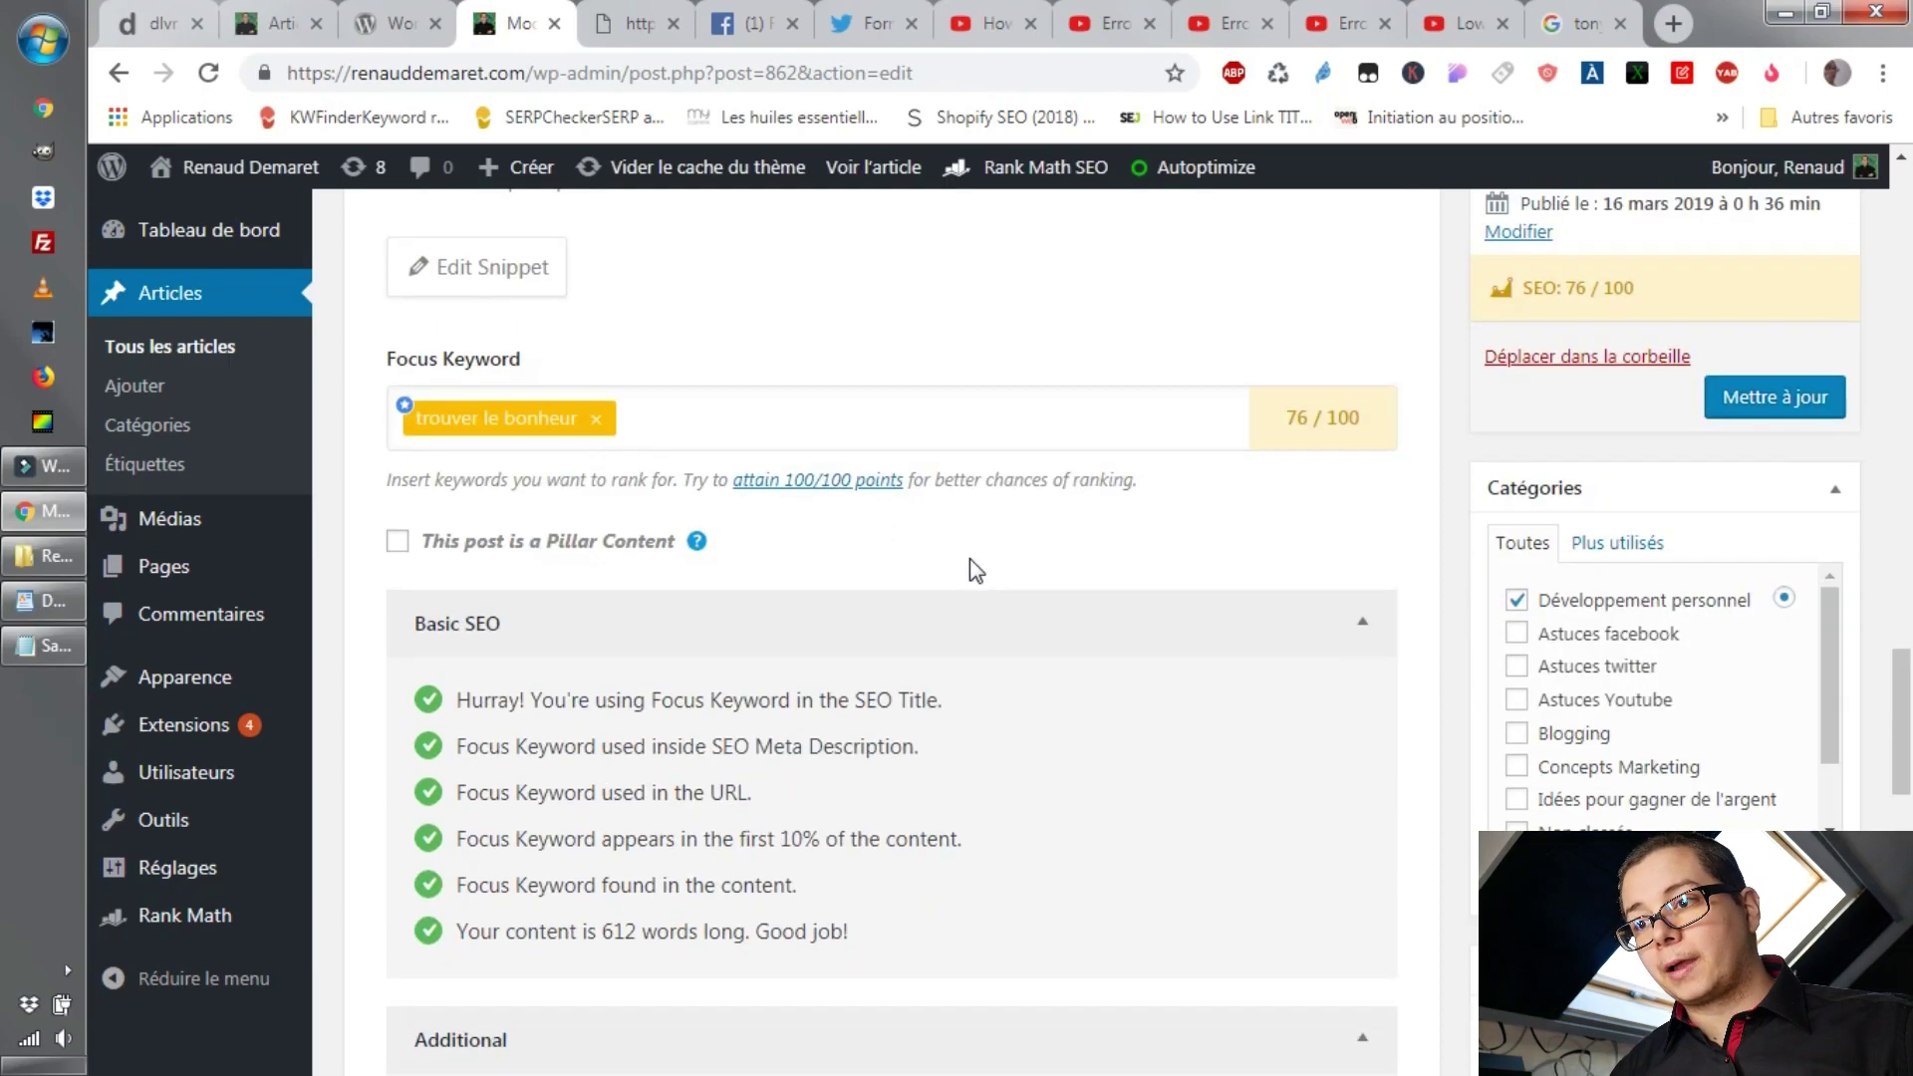
scroll(828, 504, "up", 5)
left_click_drag(781, 396, 750, 395)
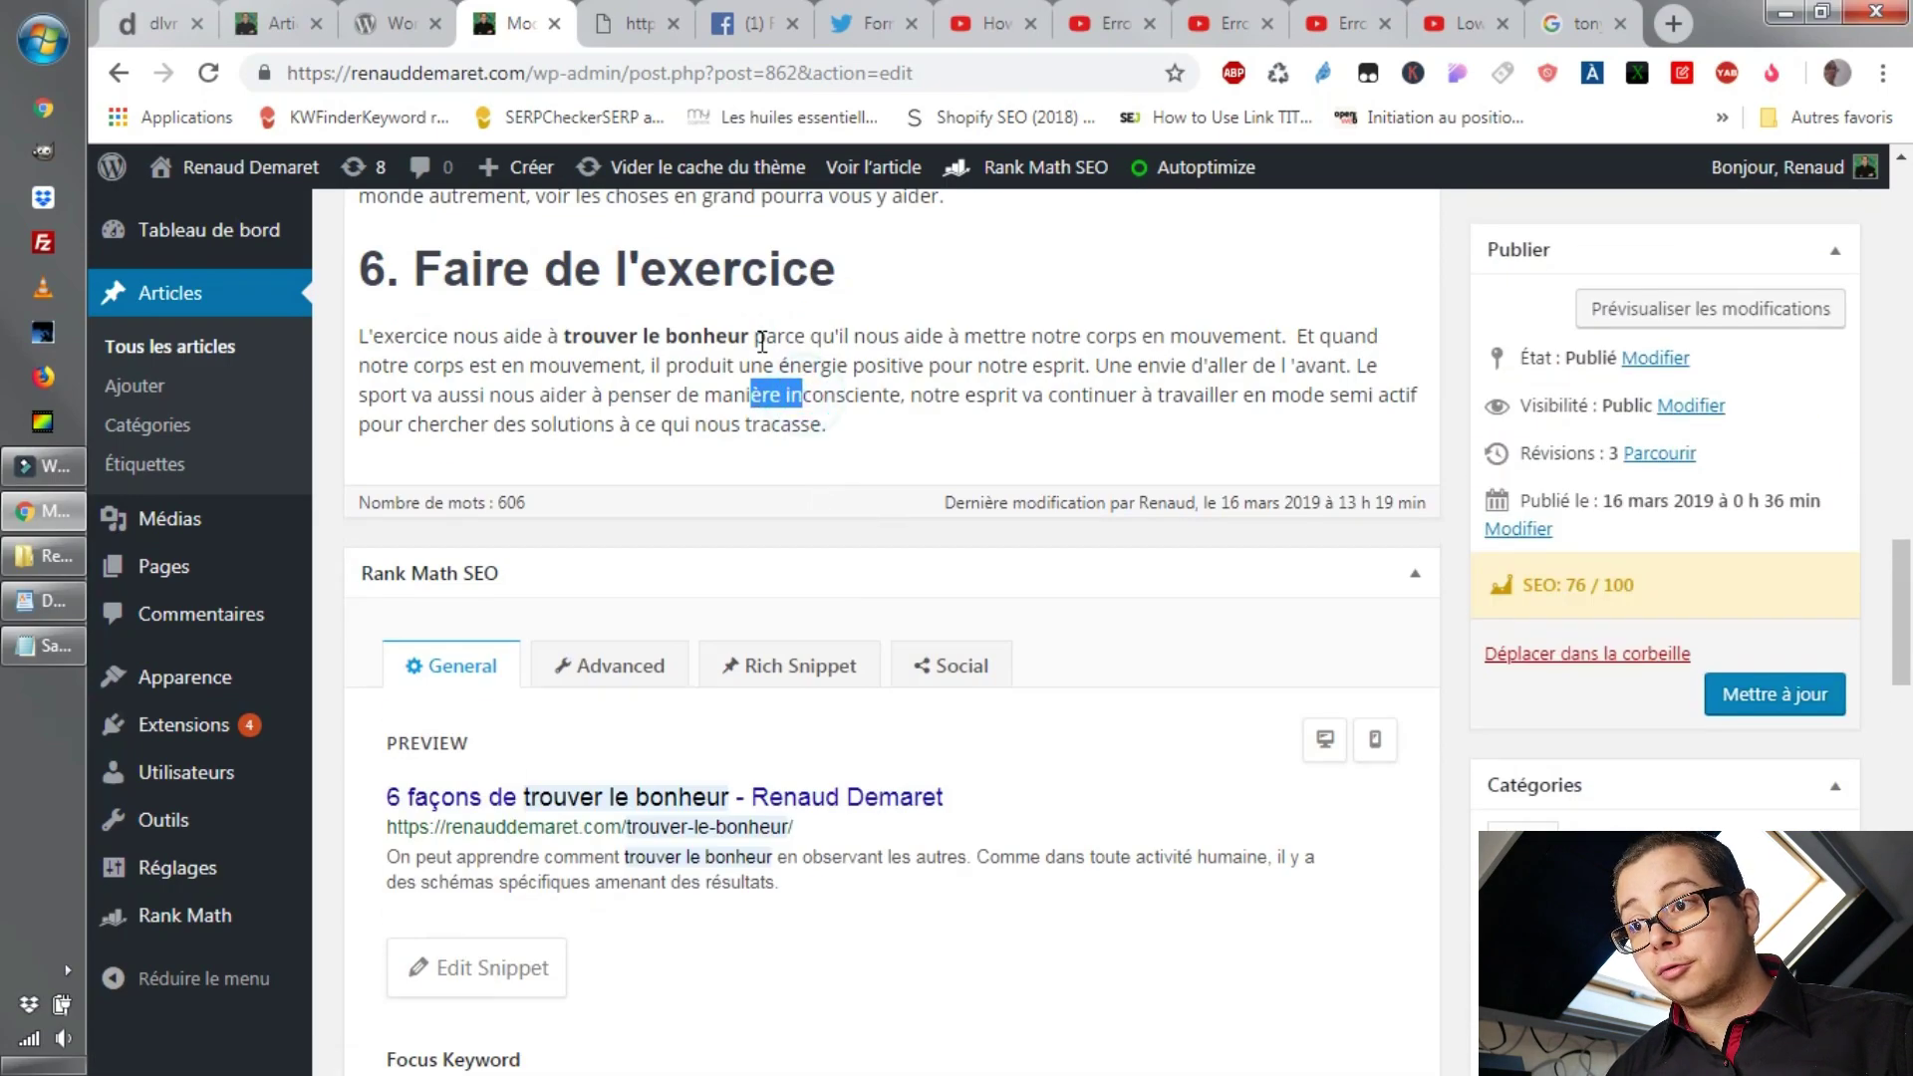
scroll(817, 349, "up", 7)
left_click(896, 294)
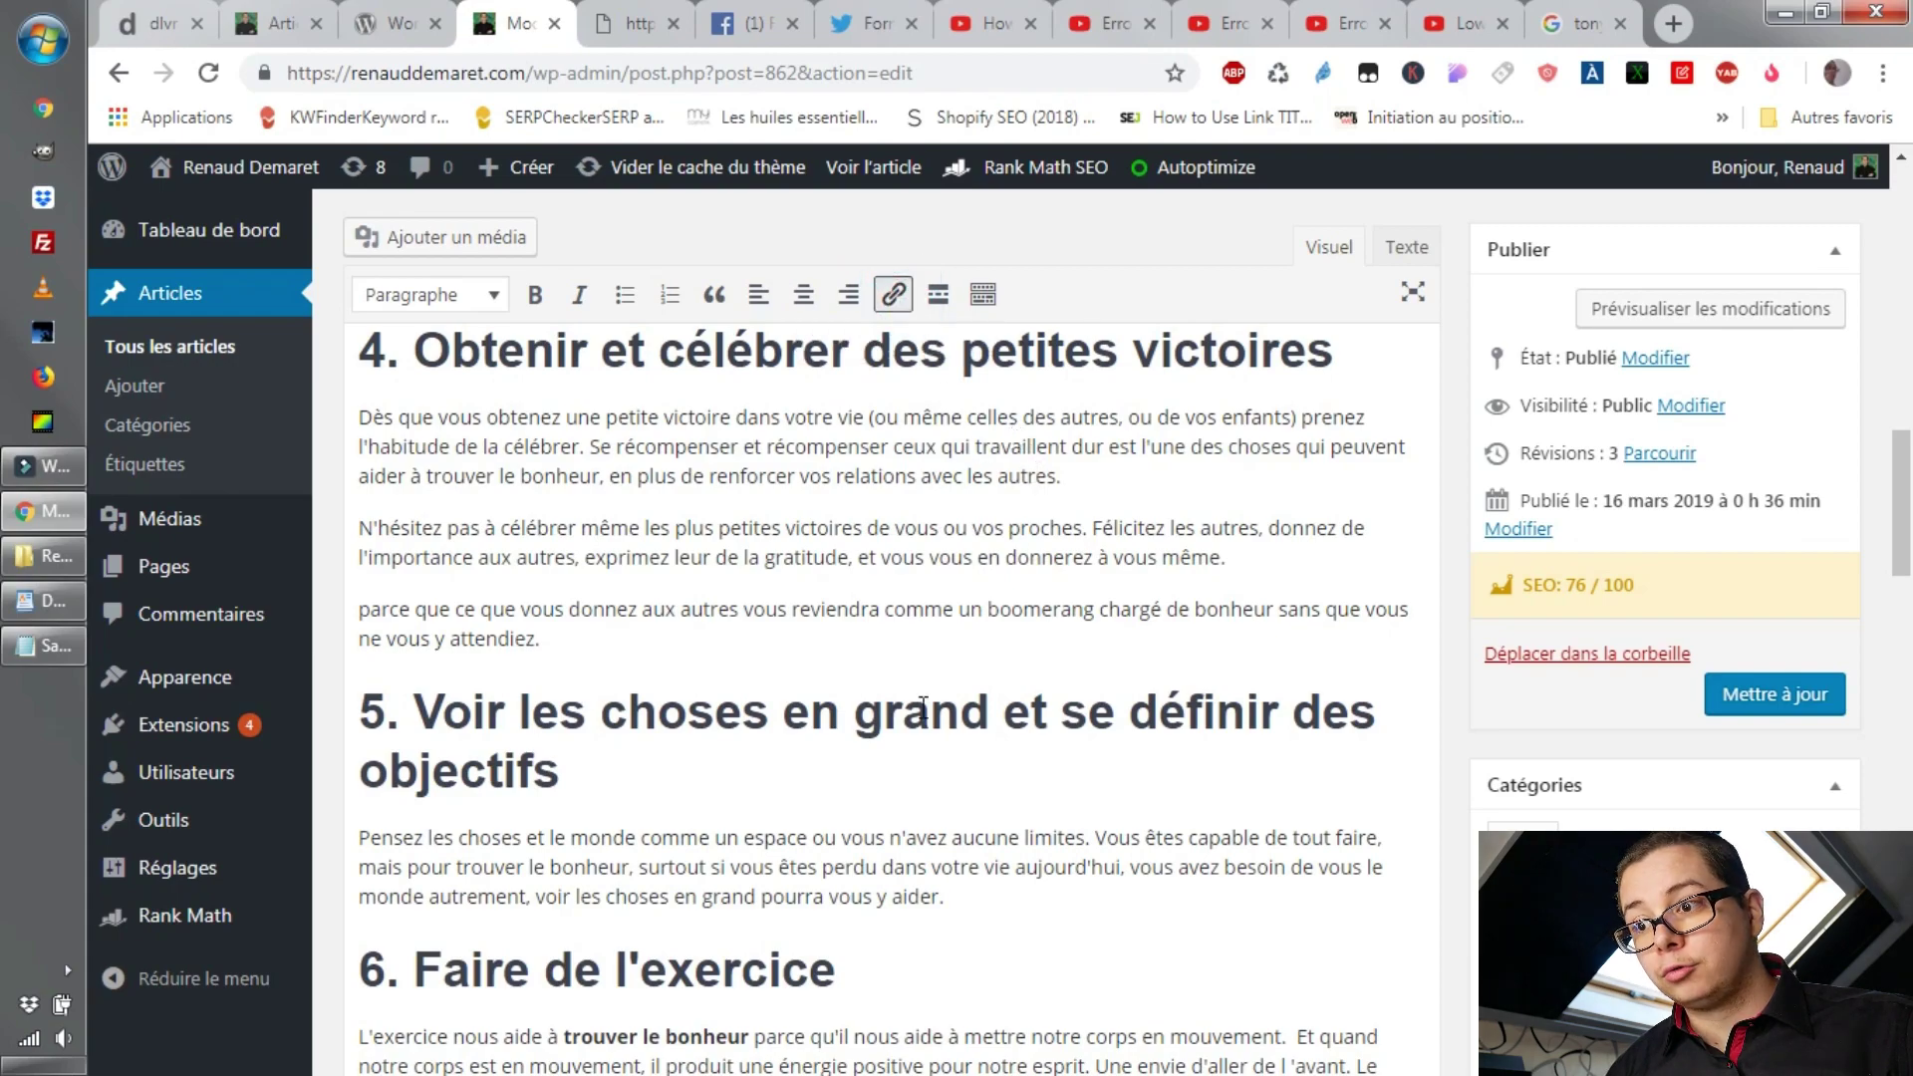
scroll(870, 589, "down", 3)
left_click_drag(869, 589, 797, 587)
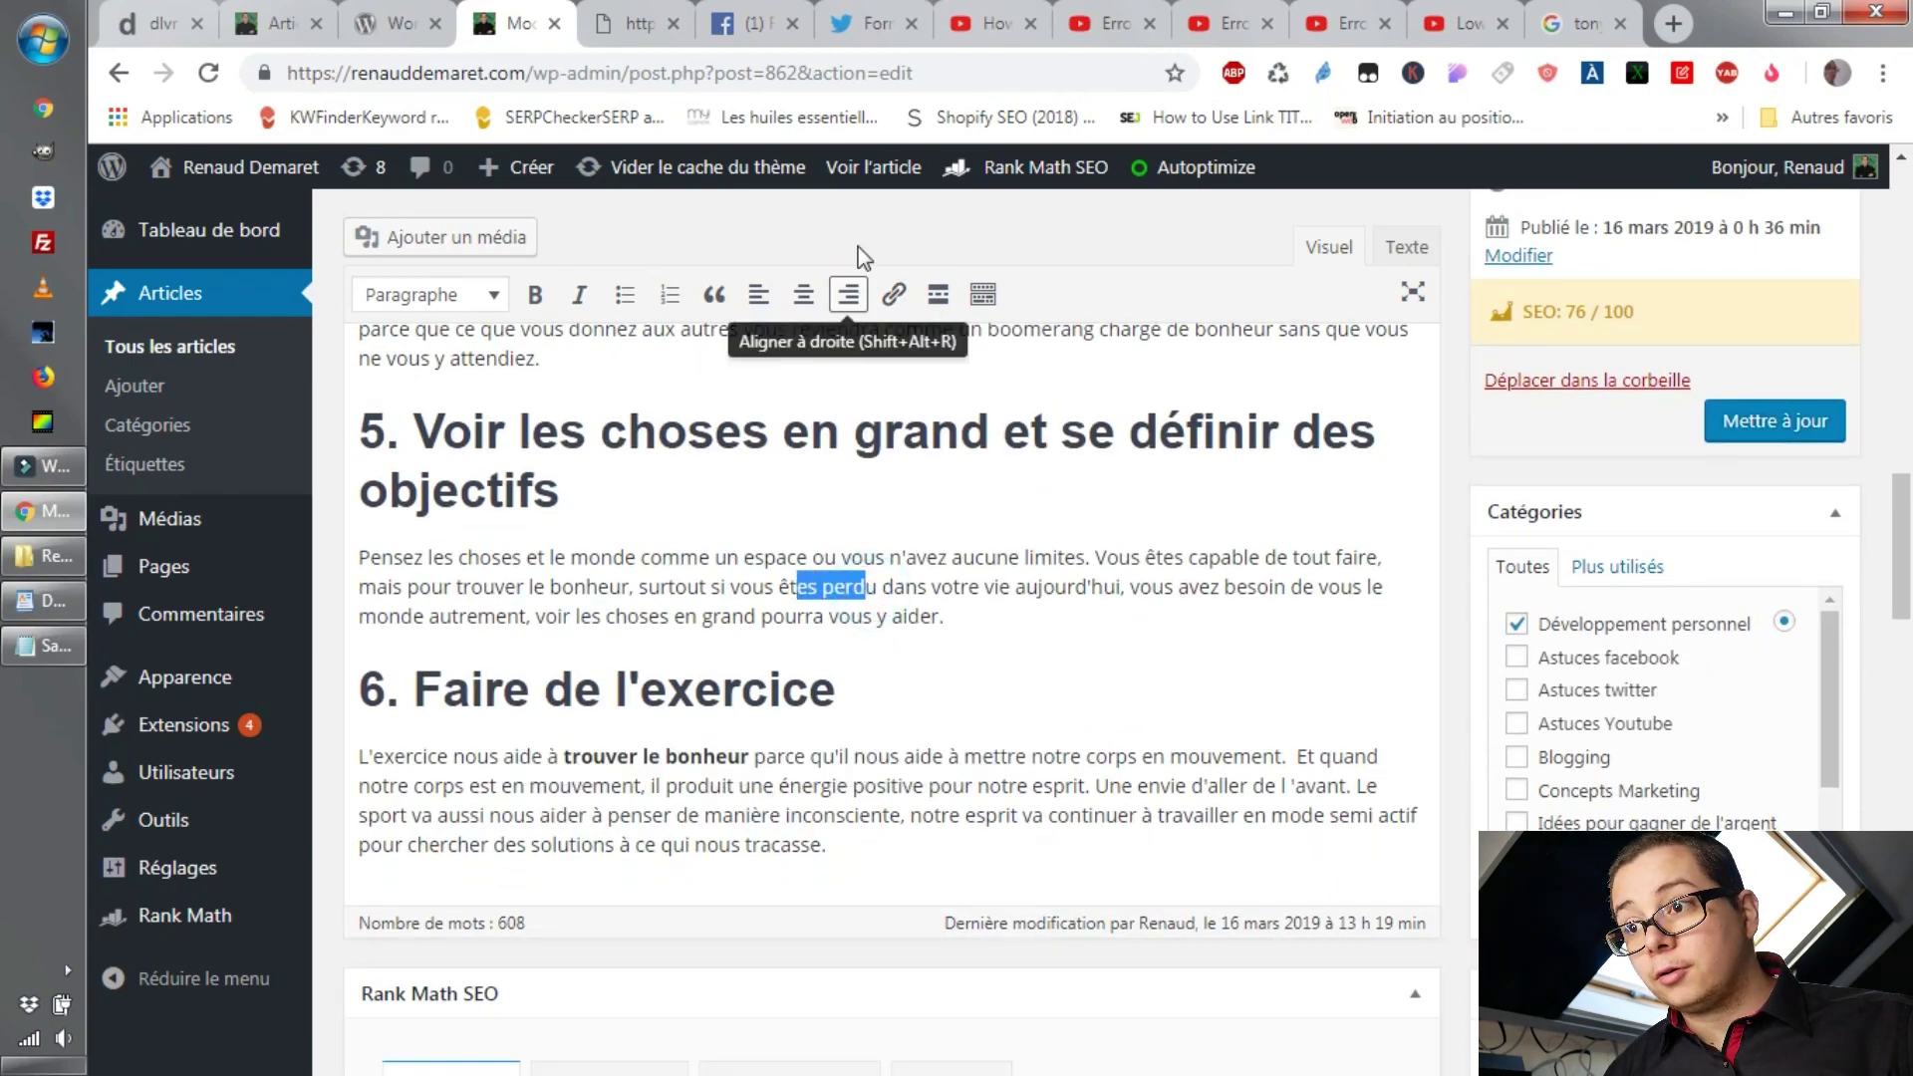
left_click(896, 294)
left_click(1058, 629)
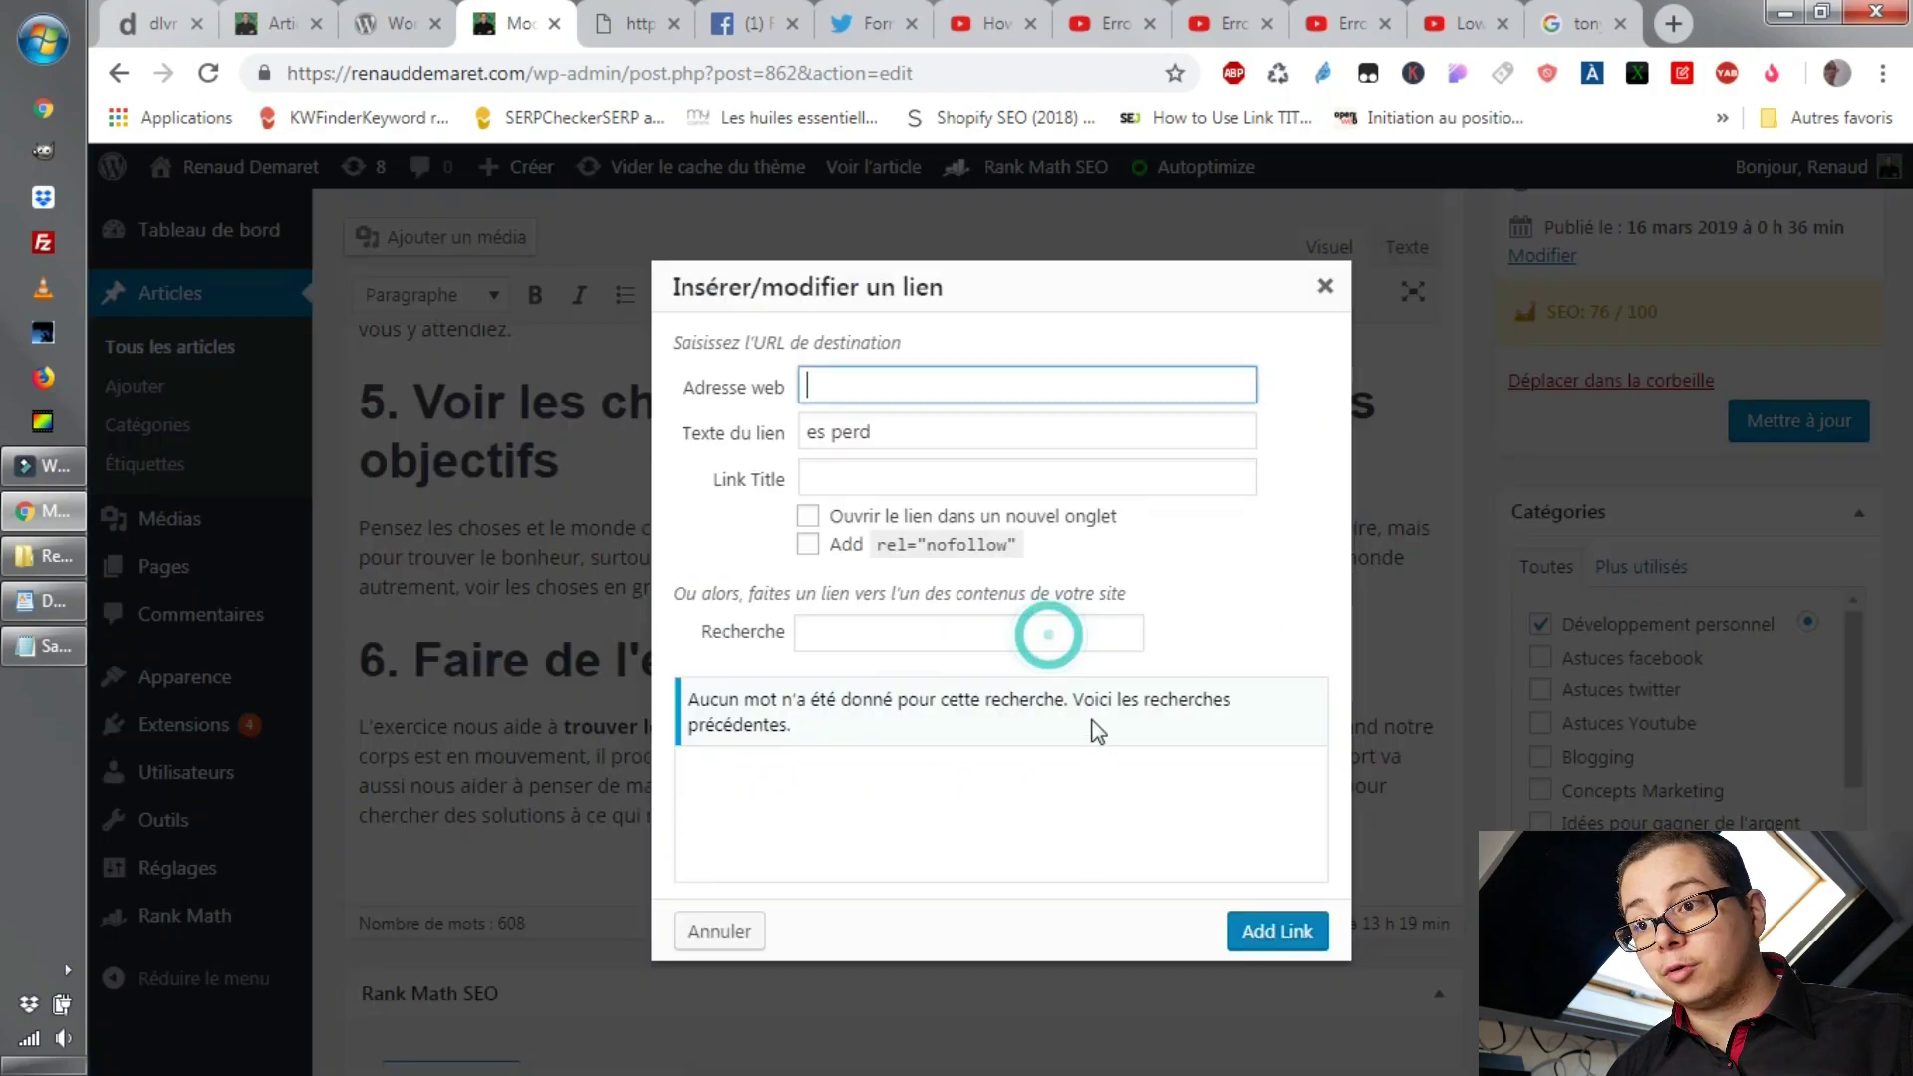
left_click(807, 544)
left_click_drag(855, 546, 1066, 576)
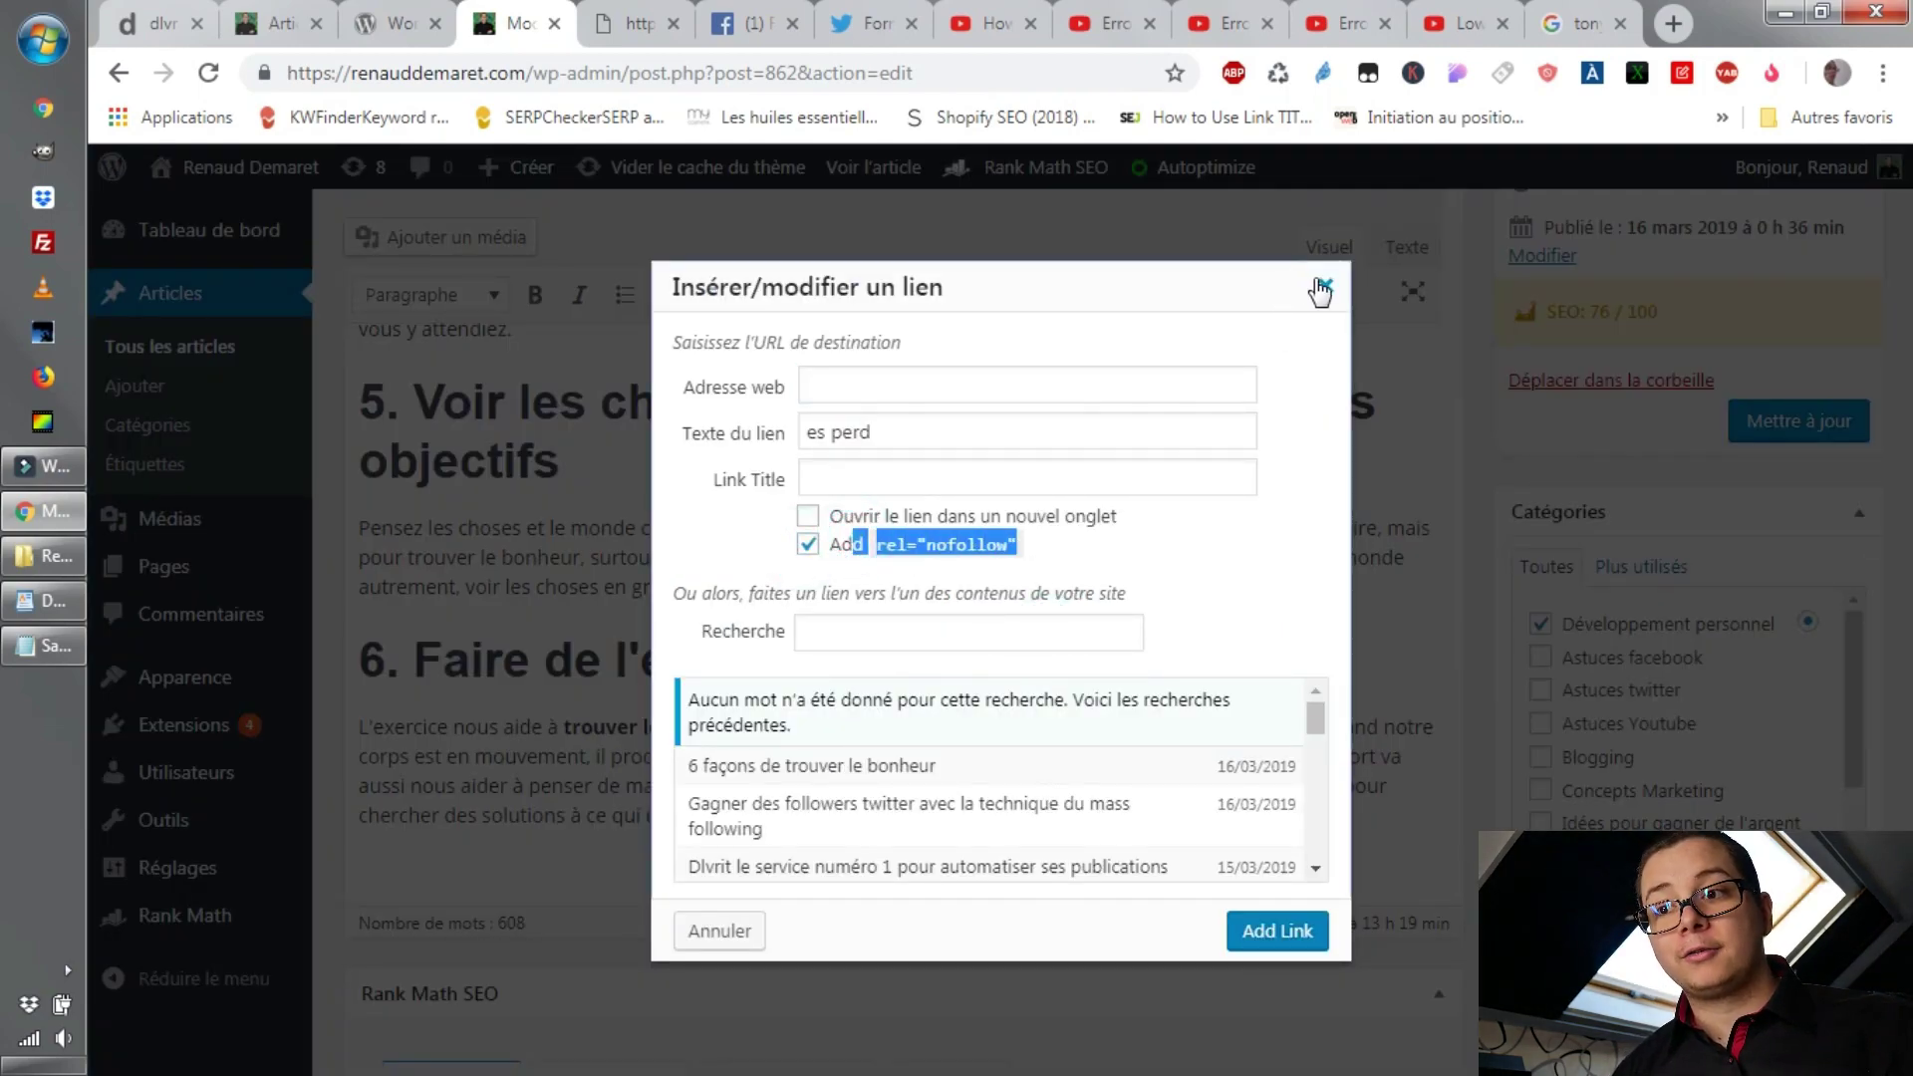
left_click(808, 544)
left_click(1320, 289)
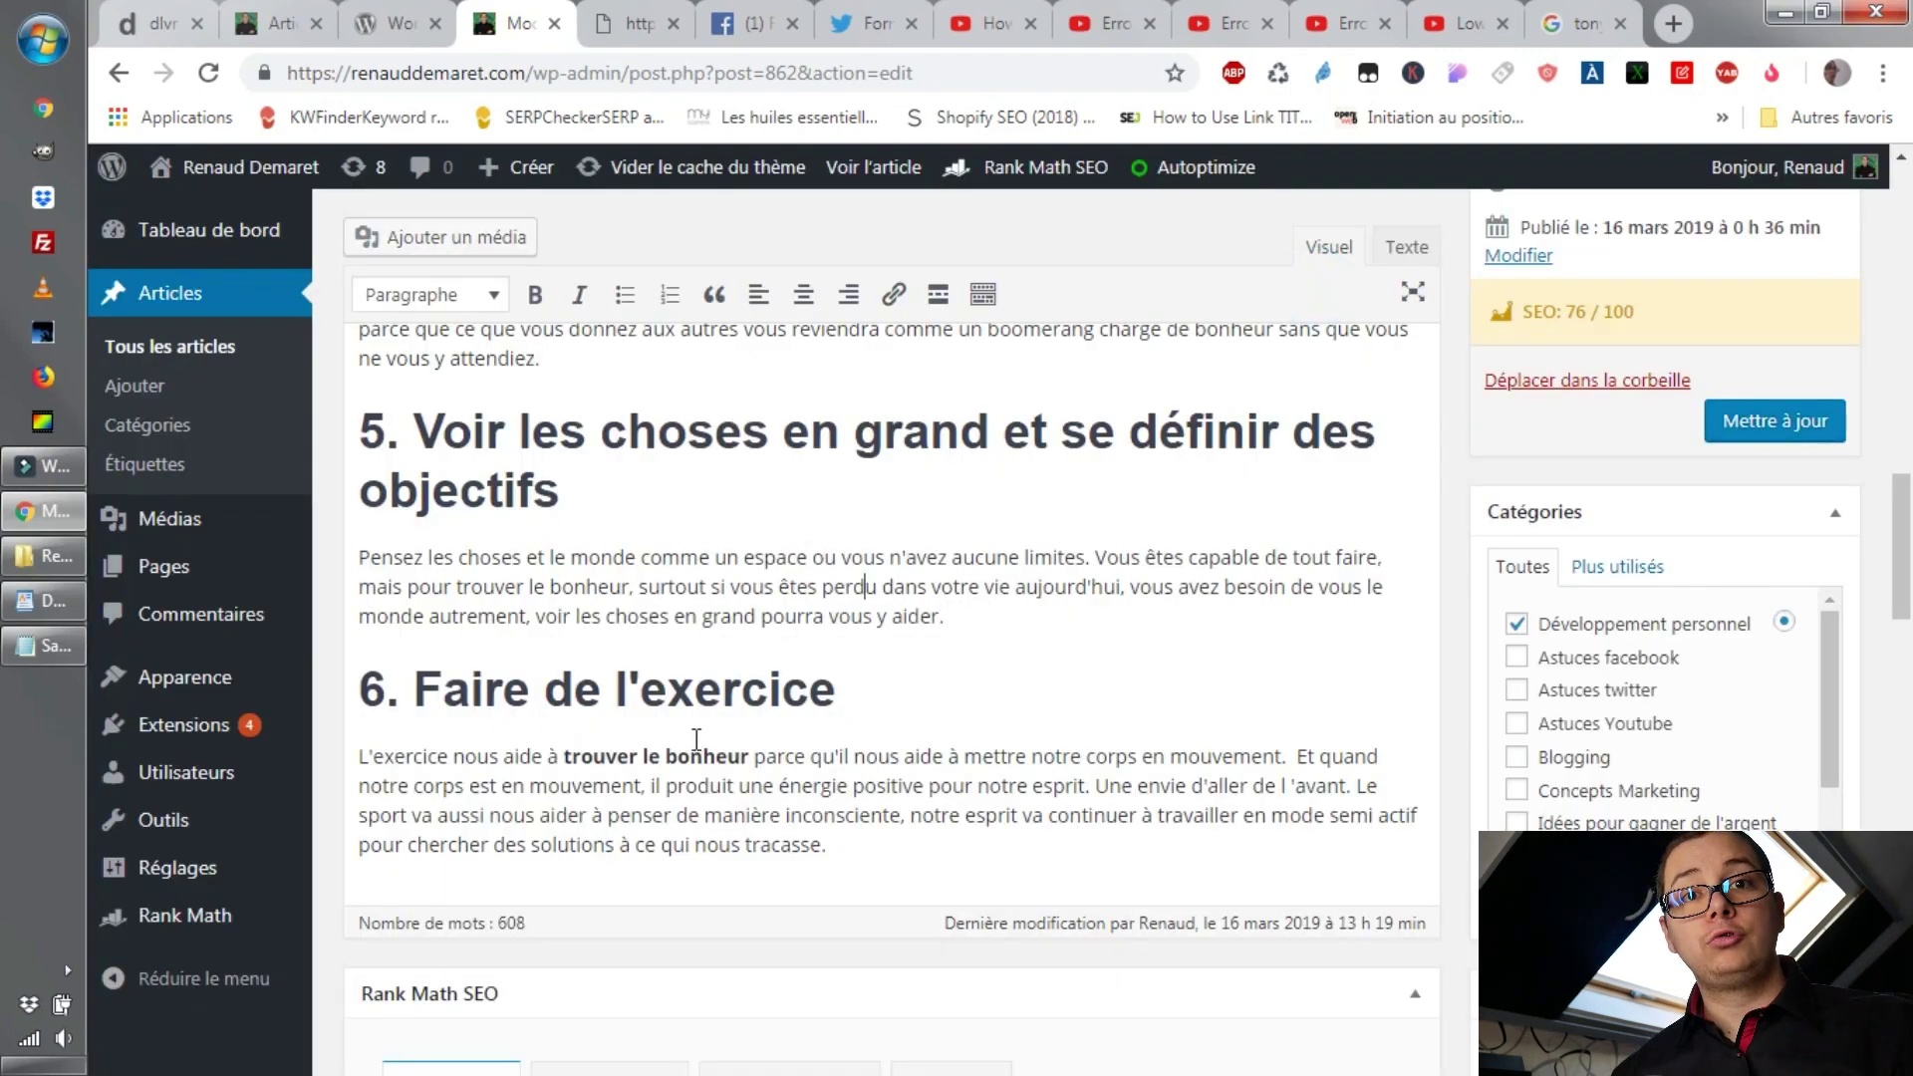
Review the SEO checks again and highlight the Additional check on linking out to external resources.
scroll(767, 505, "down", 15)
scroll(767, 503, "down", 3)
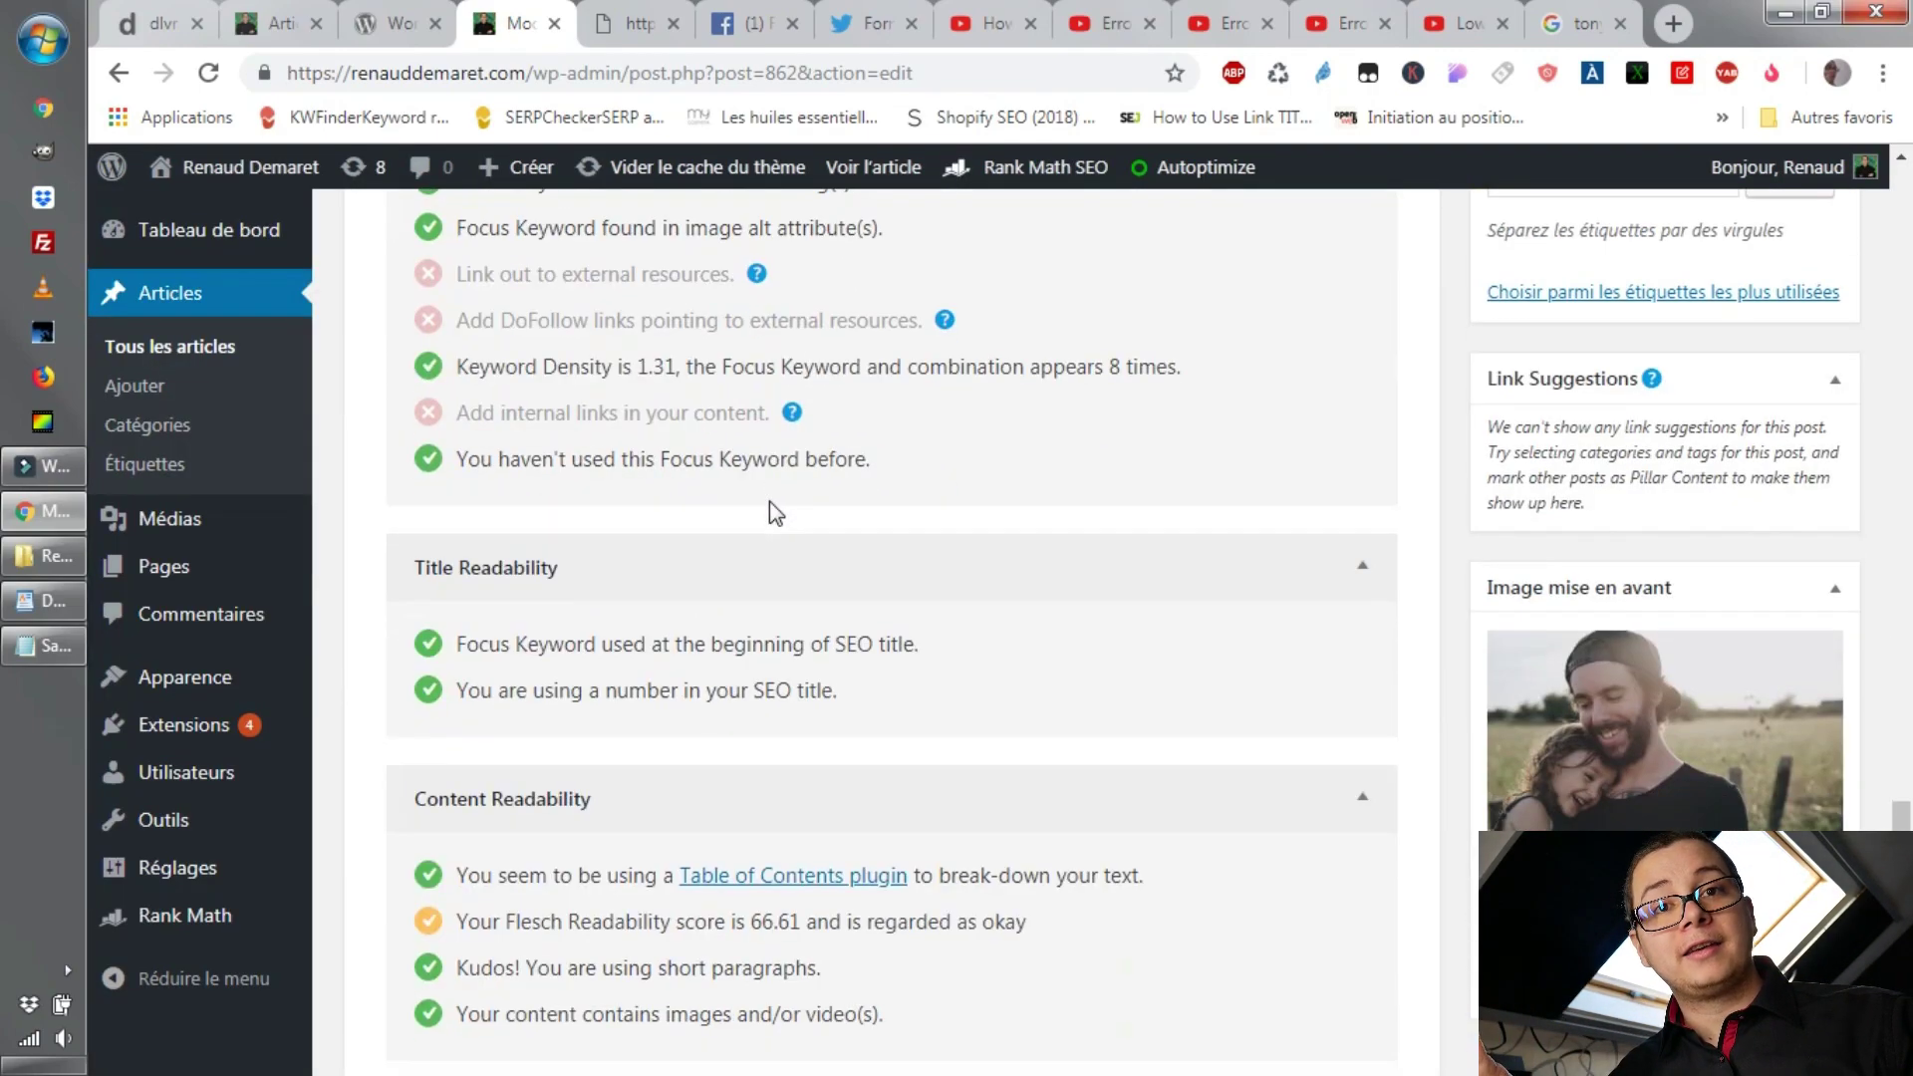
scroll(775, 500, "down", 1)
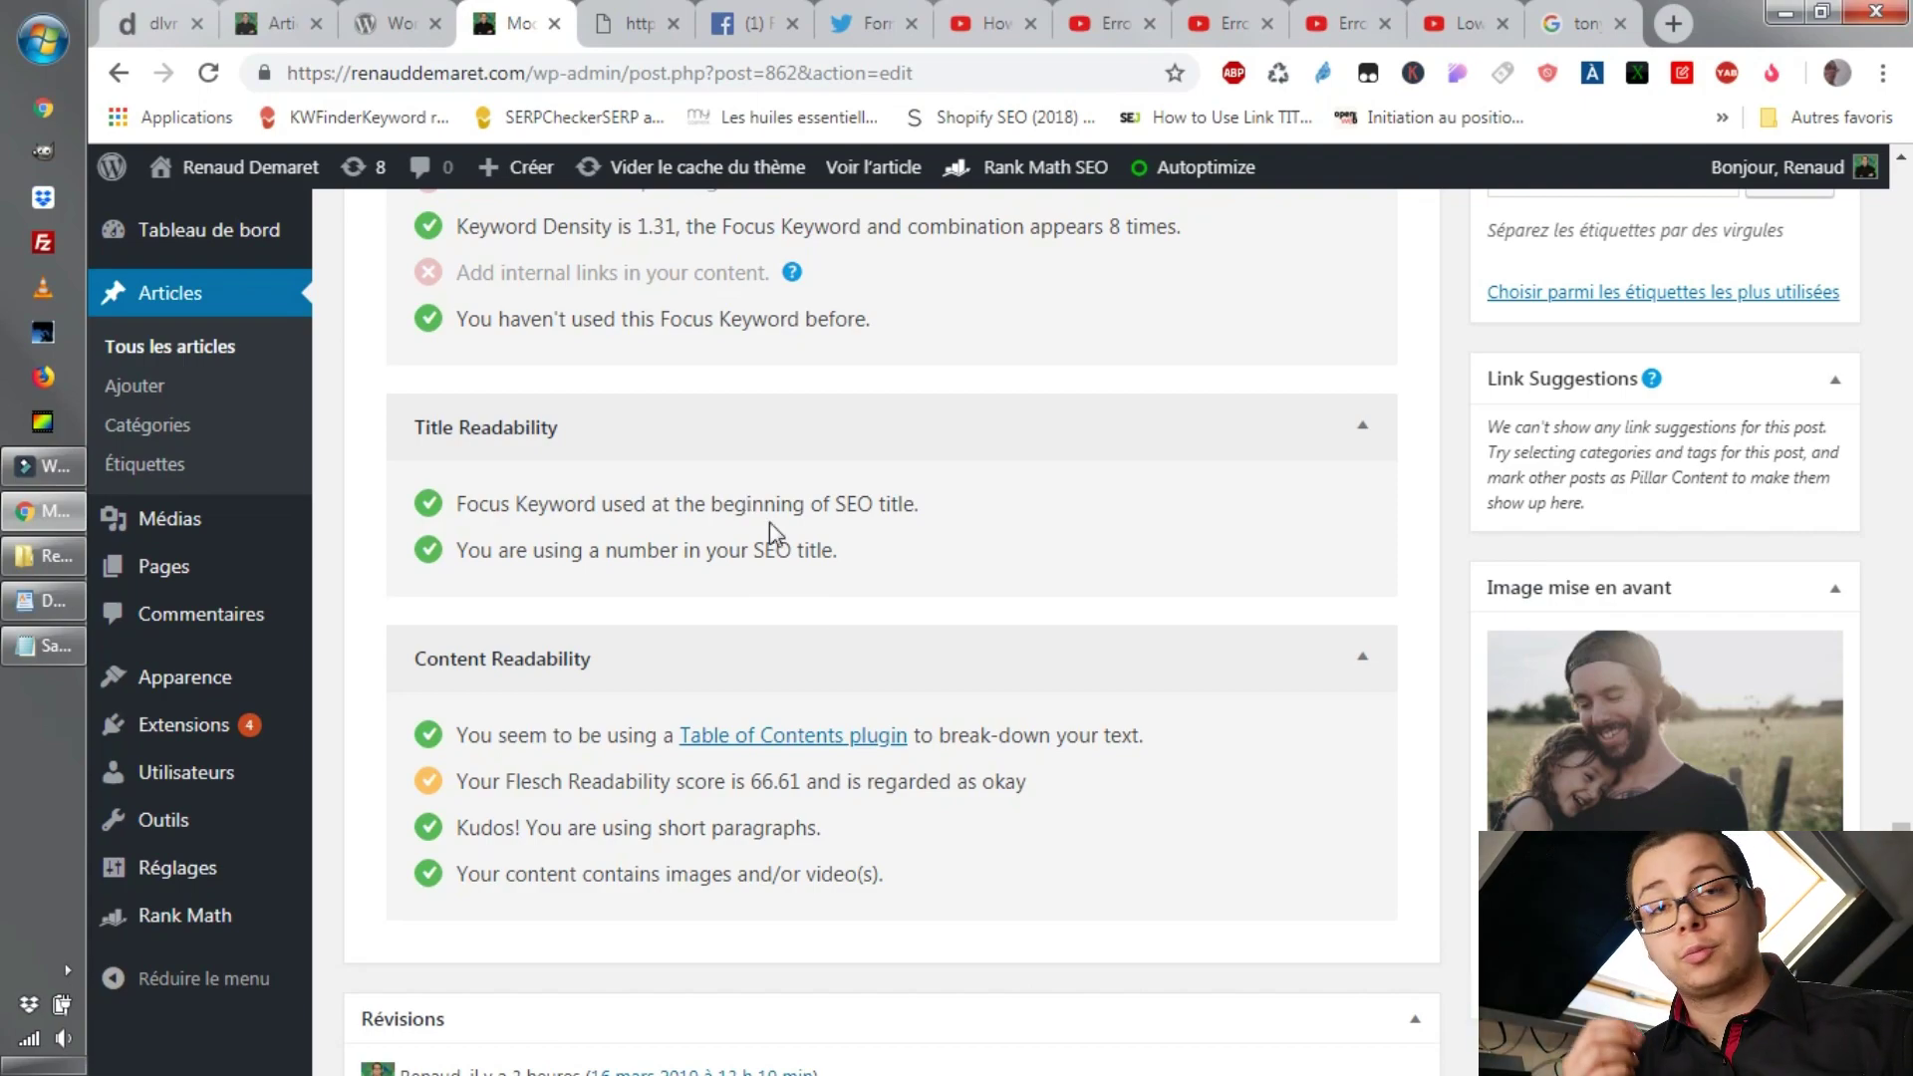
scroll(781, 675, "up", 3)
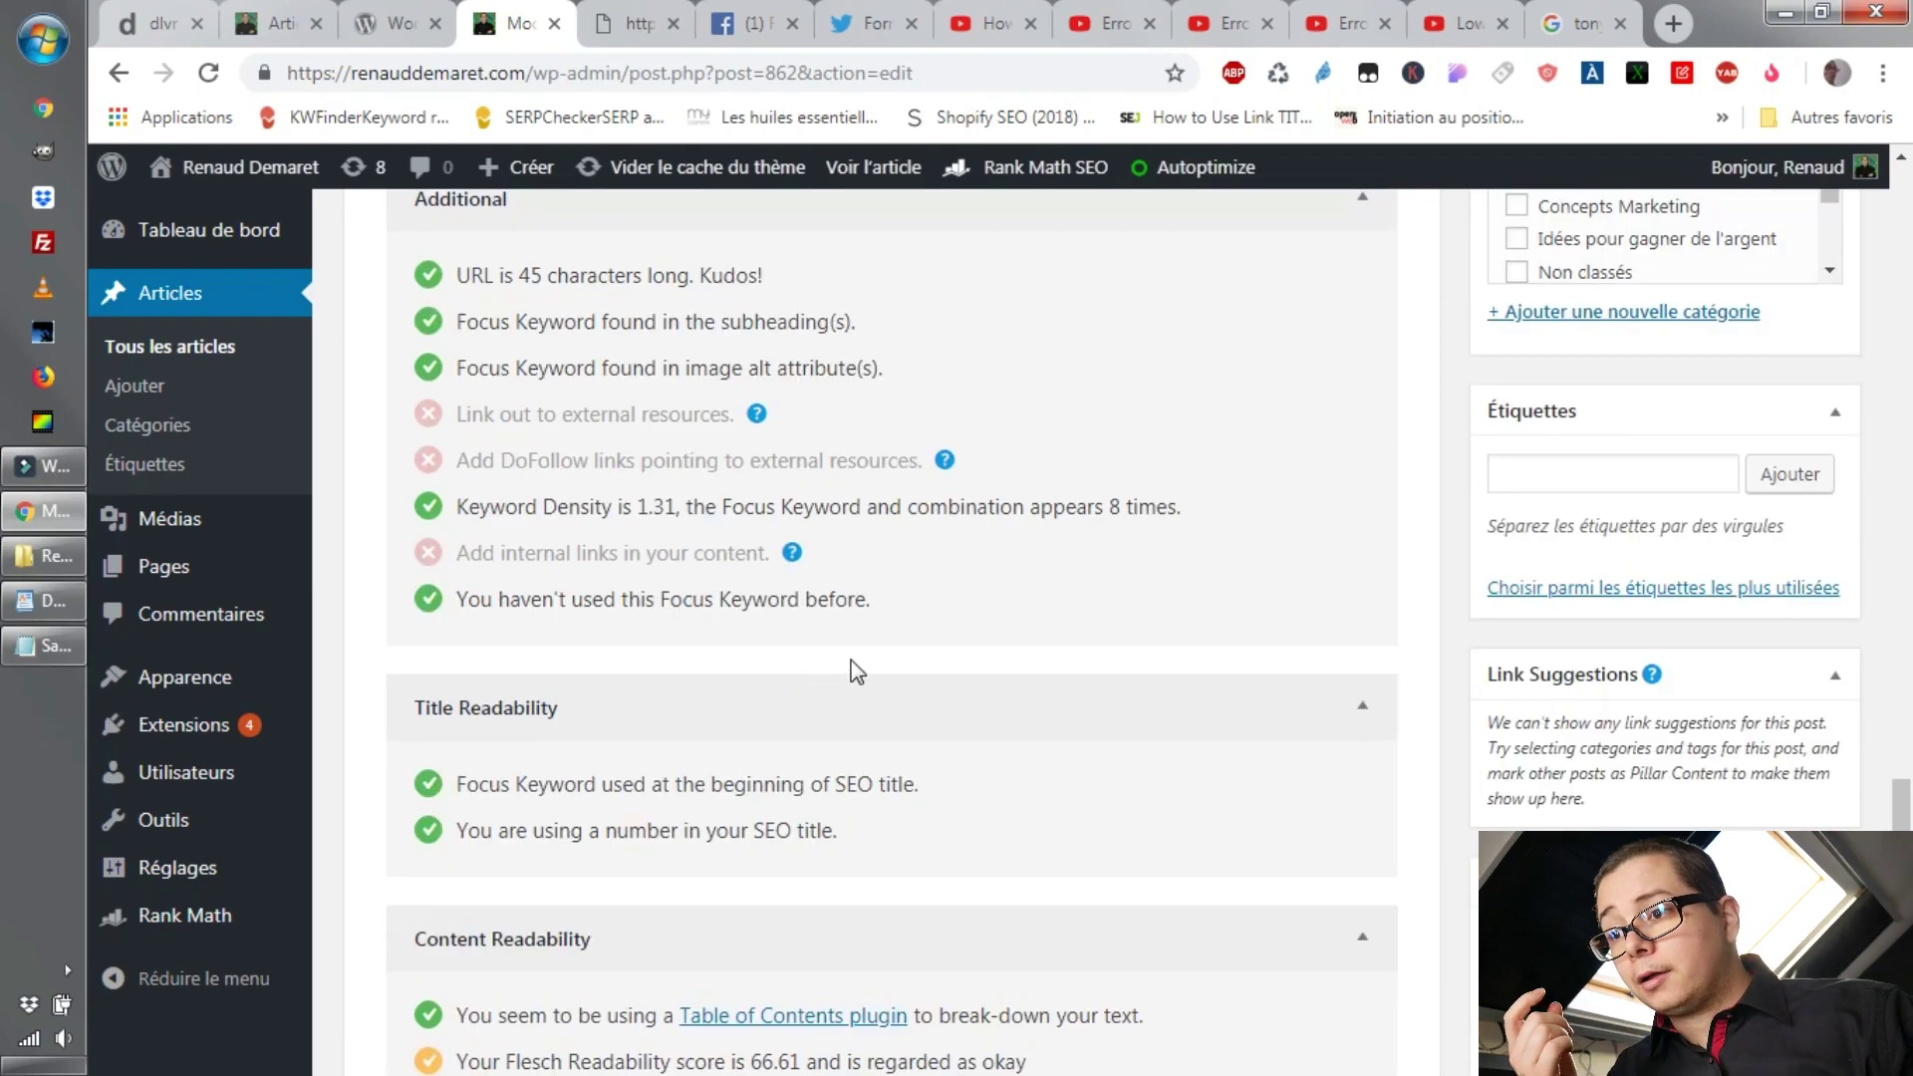
left_click_drag(531, 419, 706, 416)
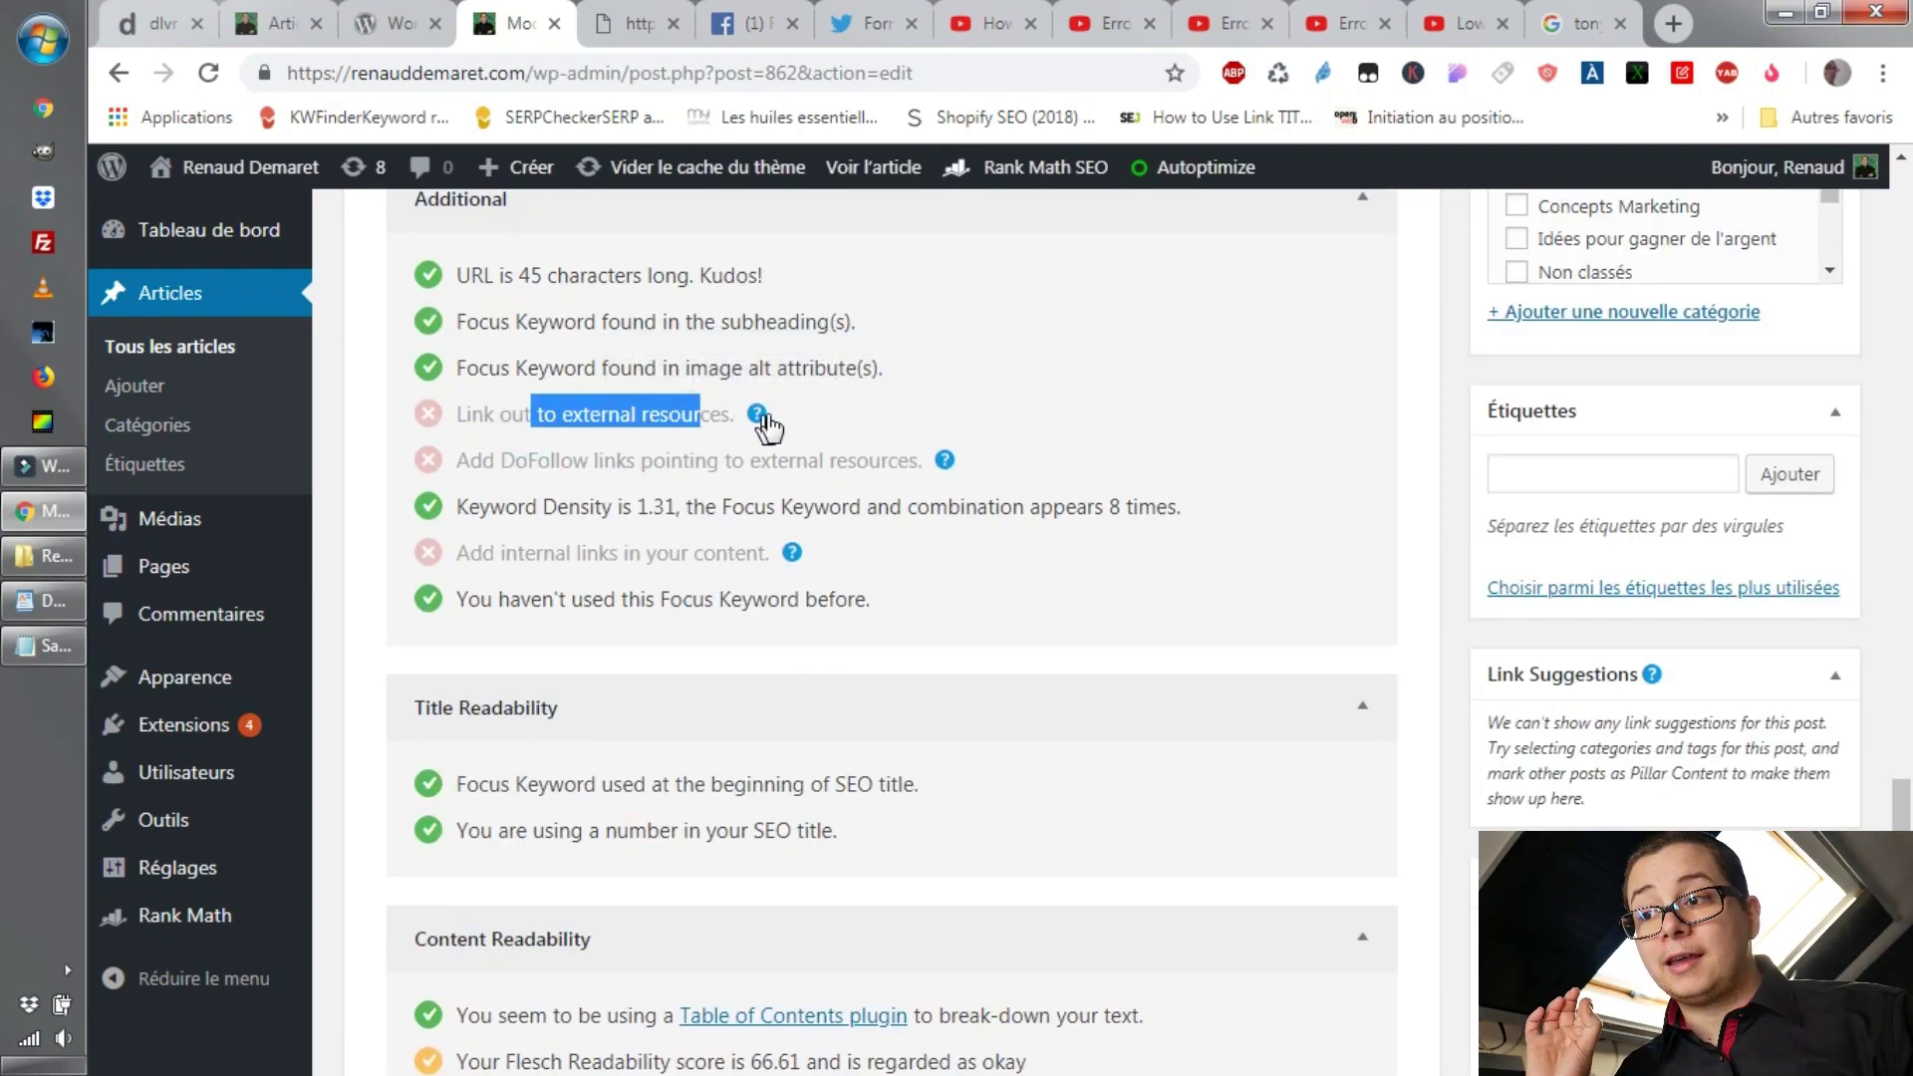
mouse_move(765, 426)
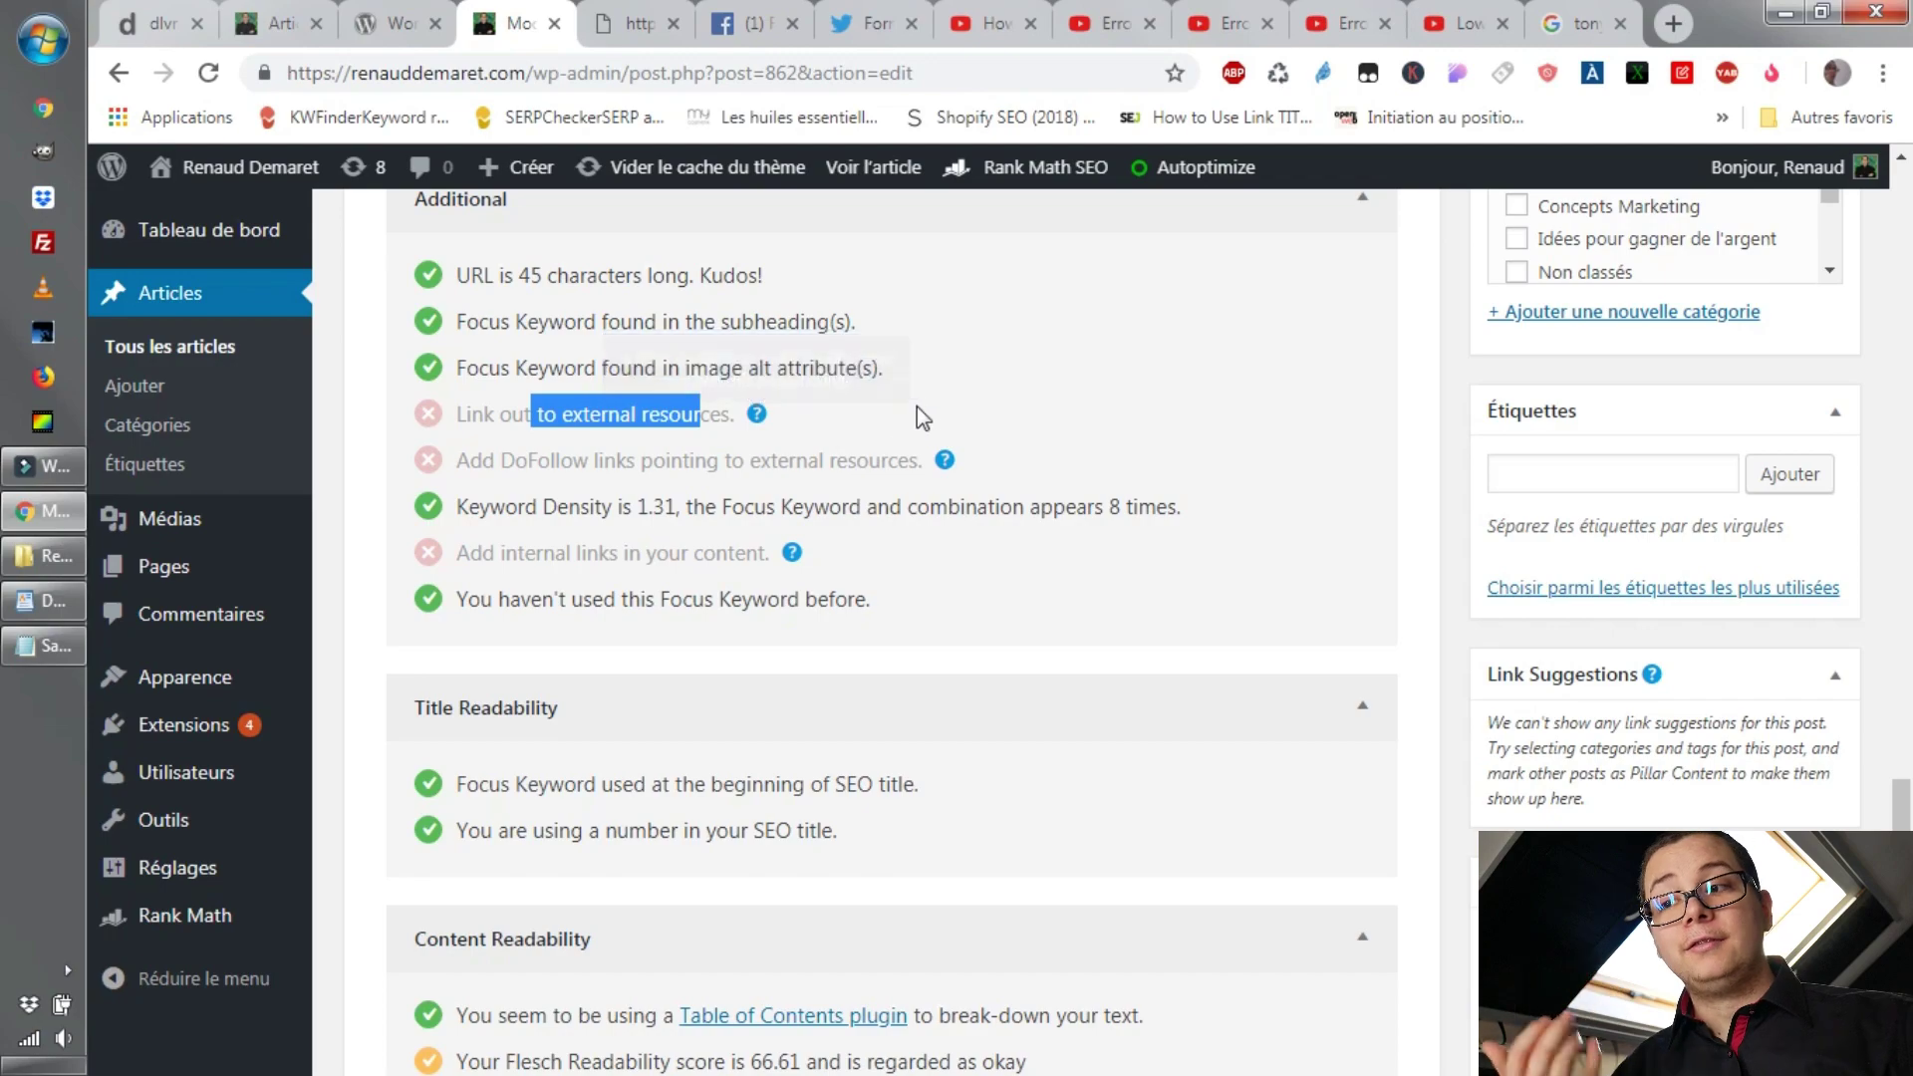
Review the remaining checks and highlight the Flesch Readability score under Content Readability.
scroll(921, 406, "down", 2)
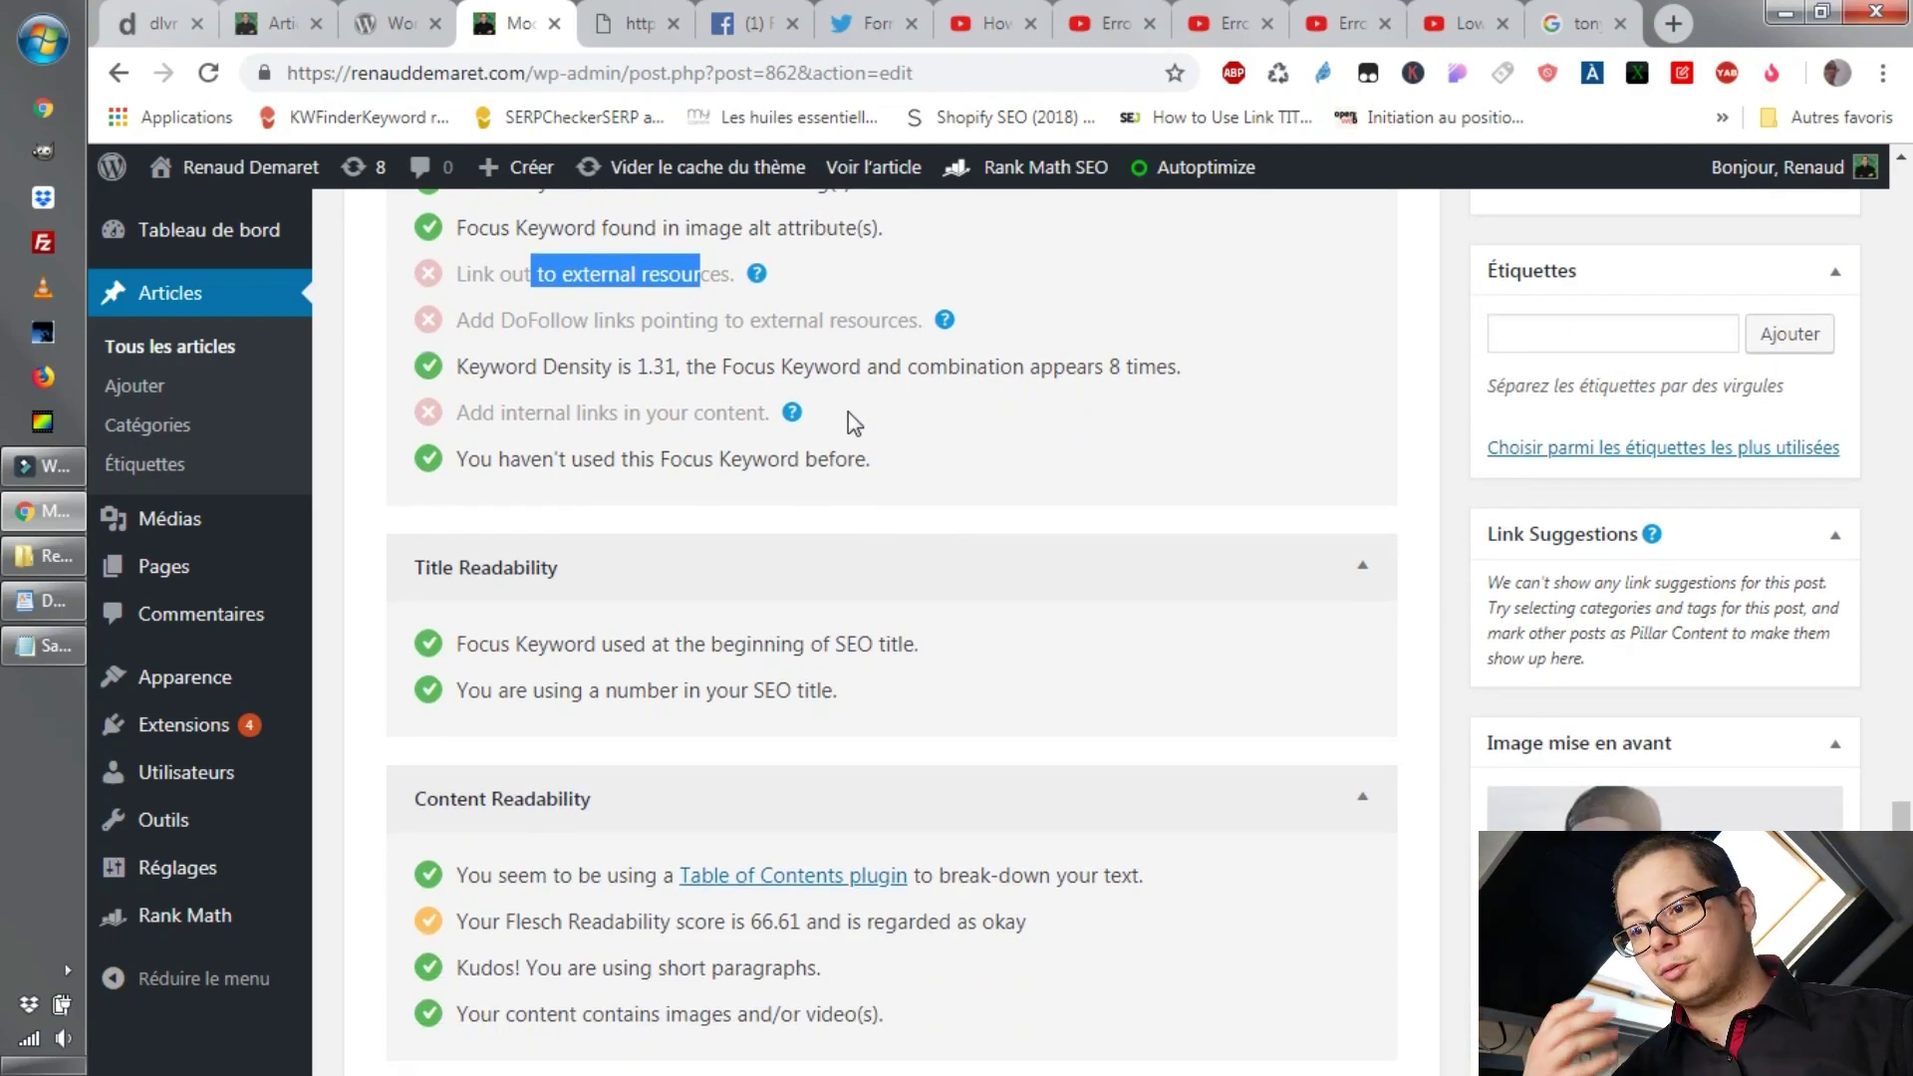
scroll(857, 418, "down", 2)
scroll(994, 528, "up", 2)
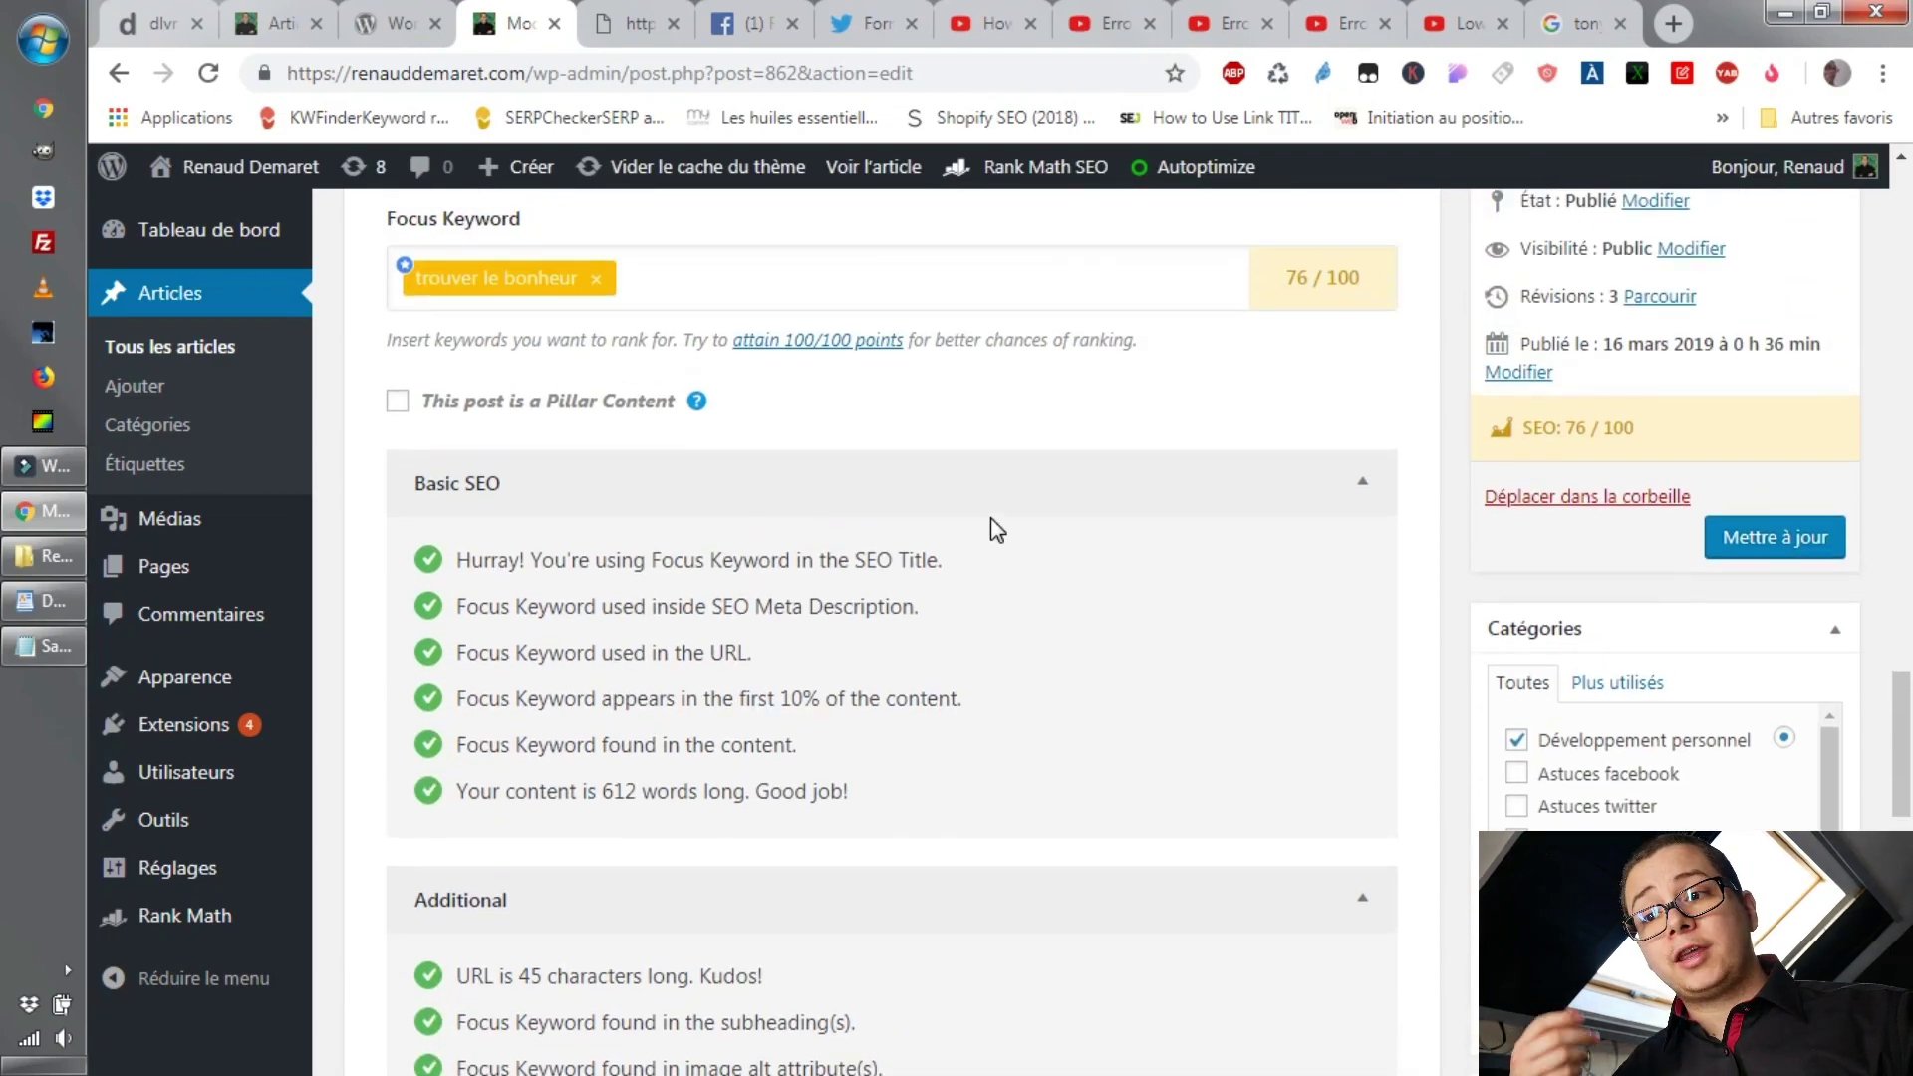
scroll(991, 523, "down", 7)
scroll(986, 508, "down", 3)
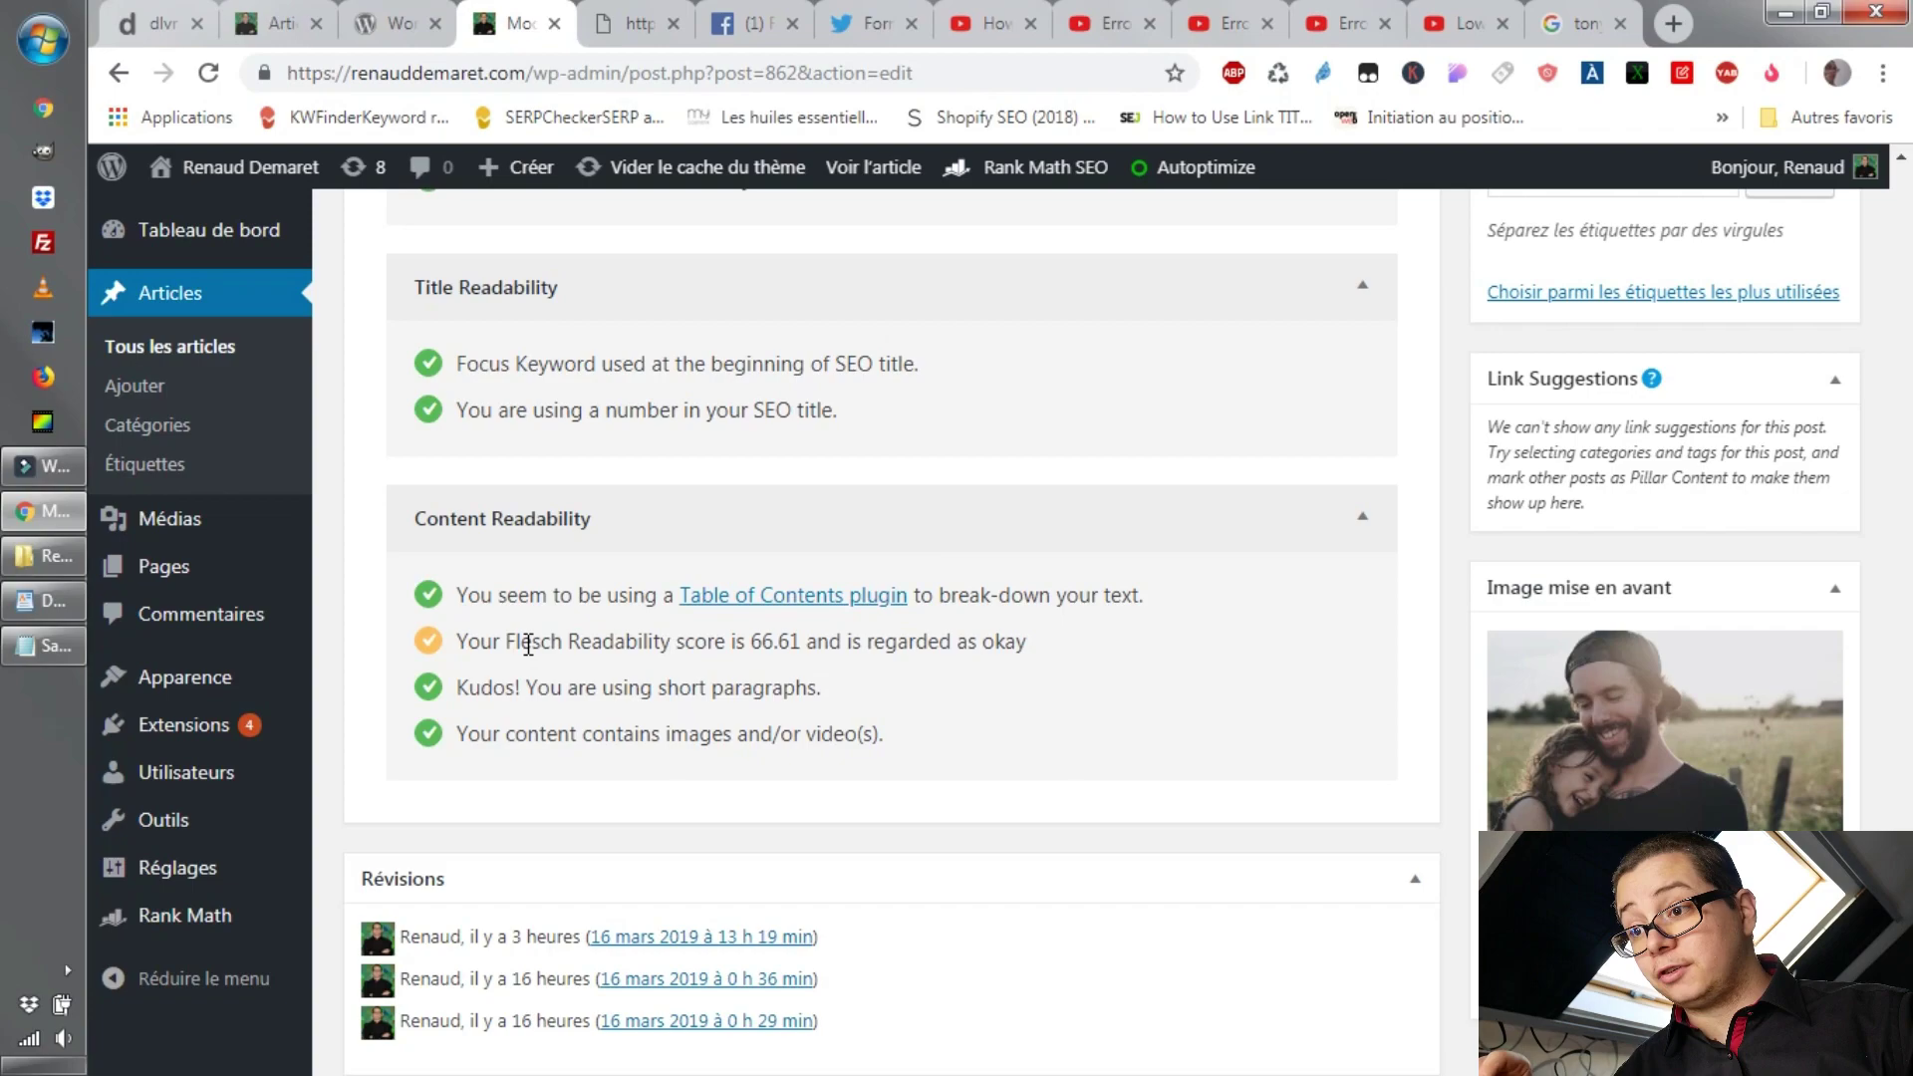
left_click_drag(528, 644, 1072, 638)
left_click(1059, 634)
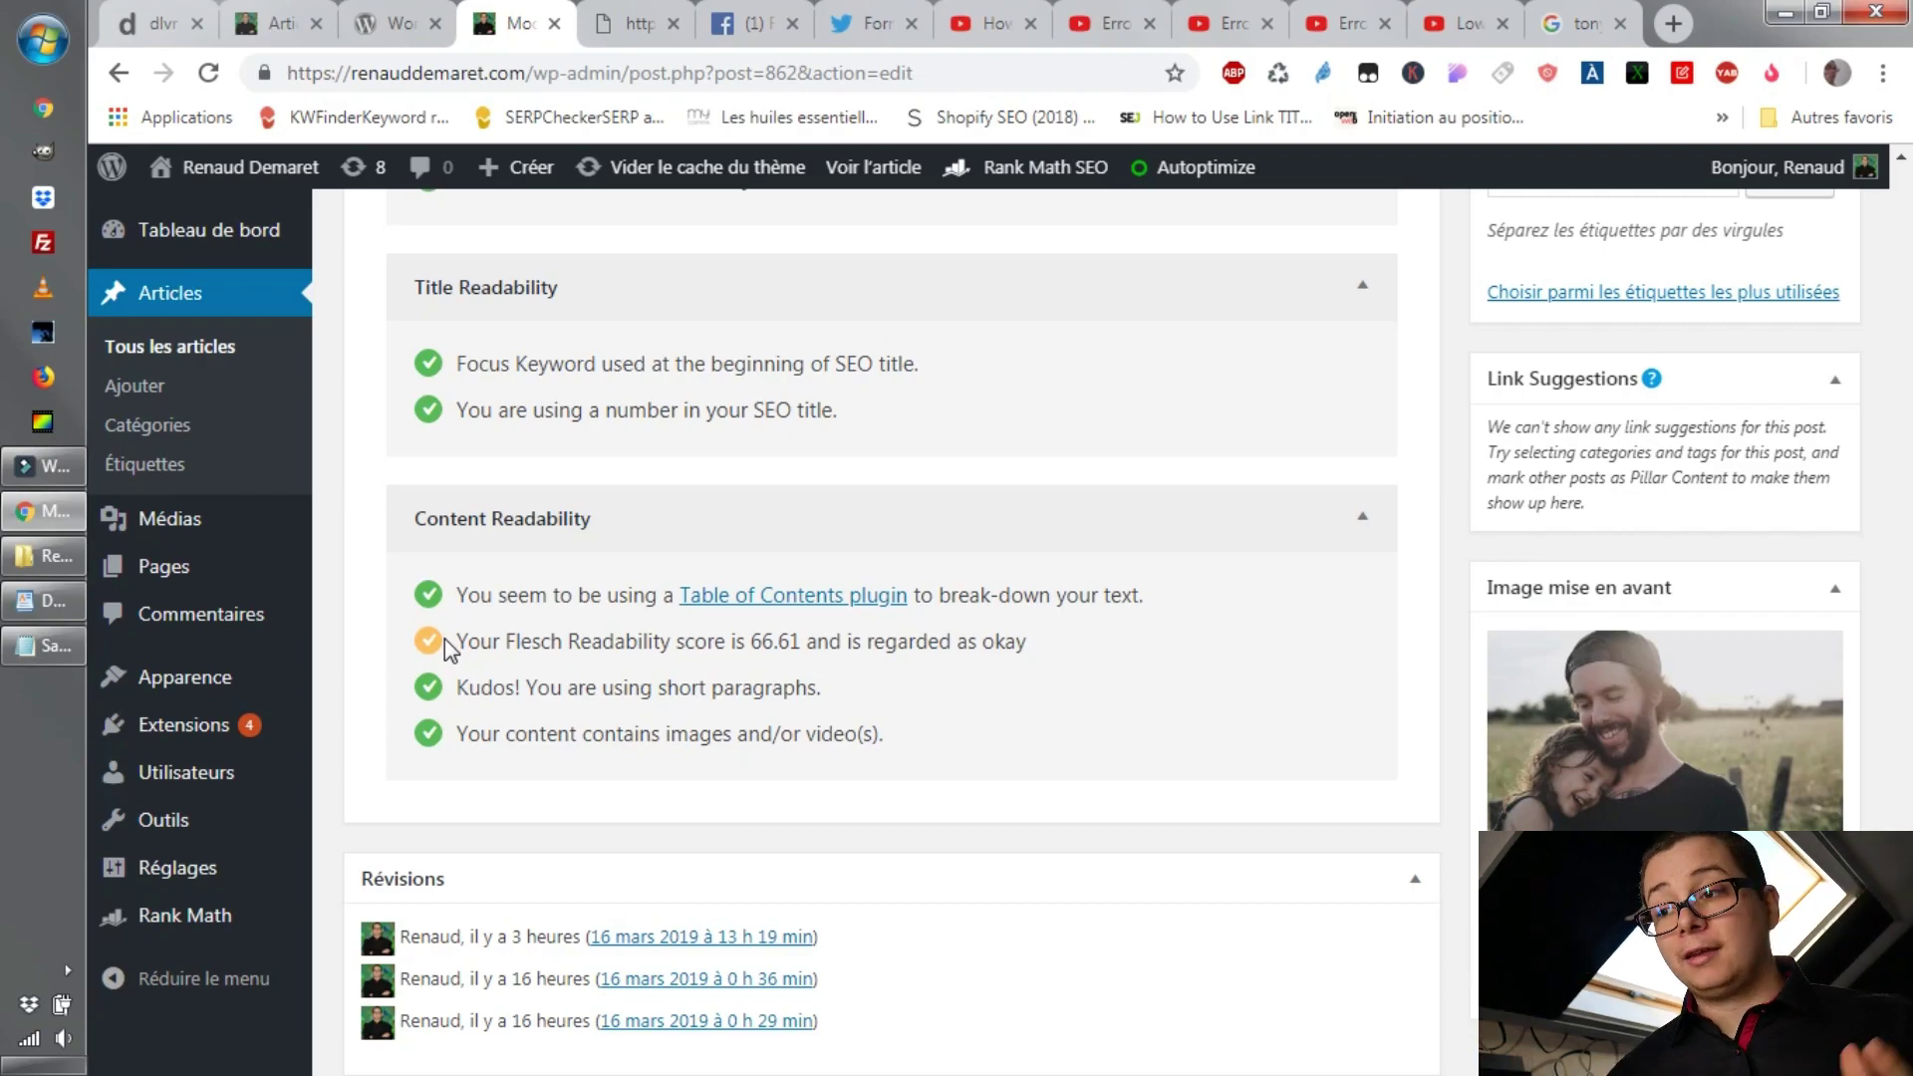
Look through the article from its introduction to section 6, continuing past the SEO checks to the revisions and comments.
scroll(482, 638, "up", 20)
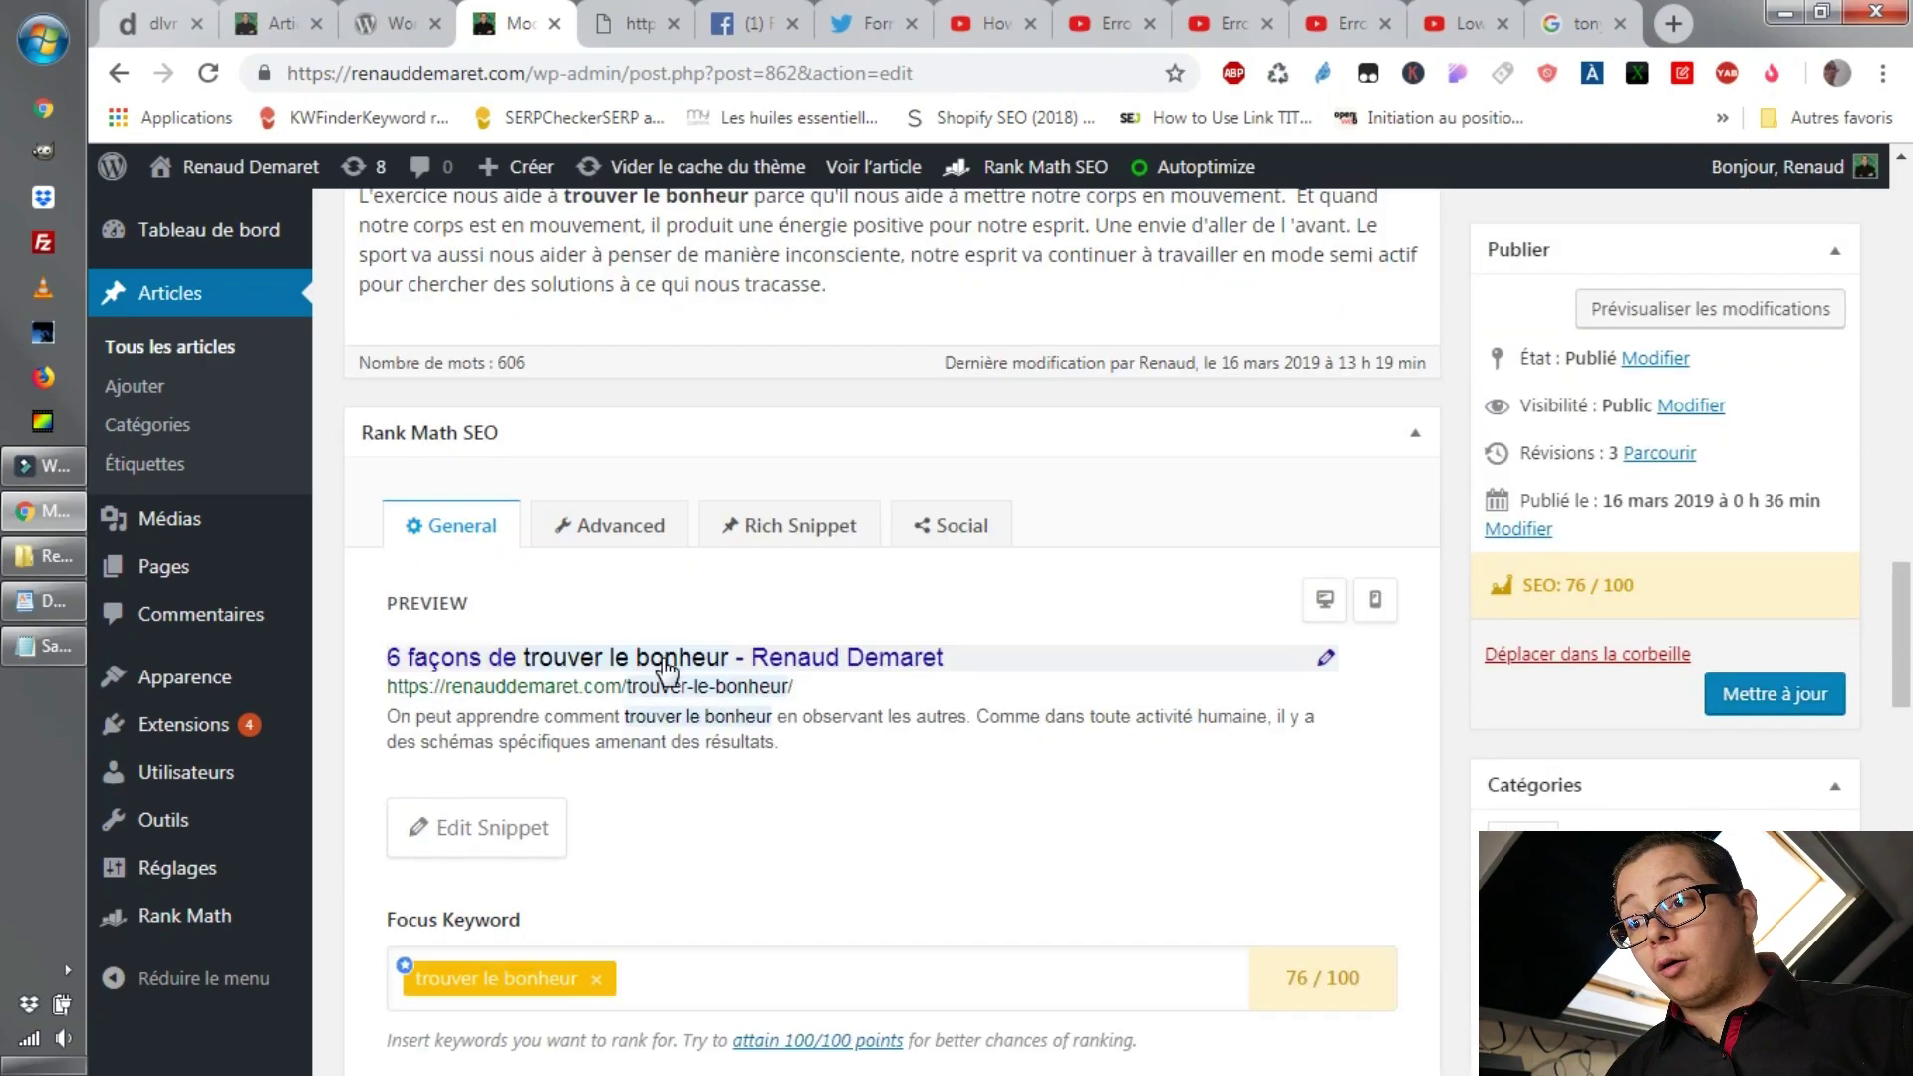
scroll(731, 678, "up", 8)
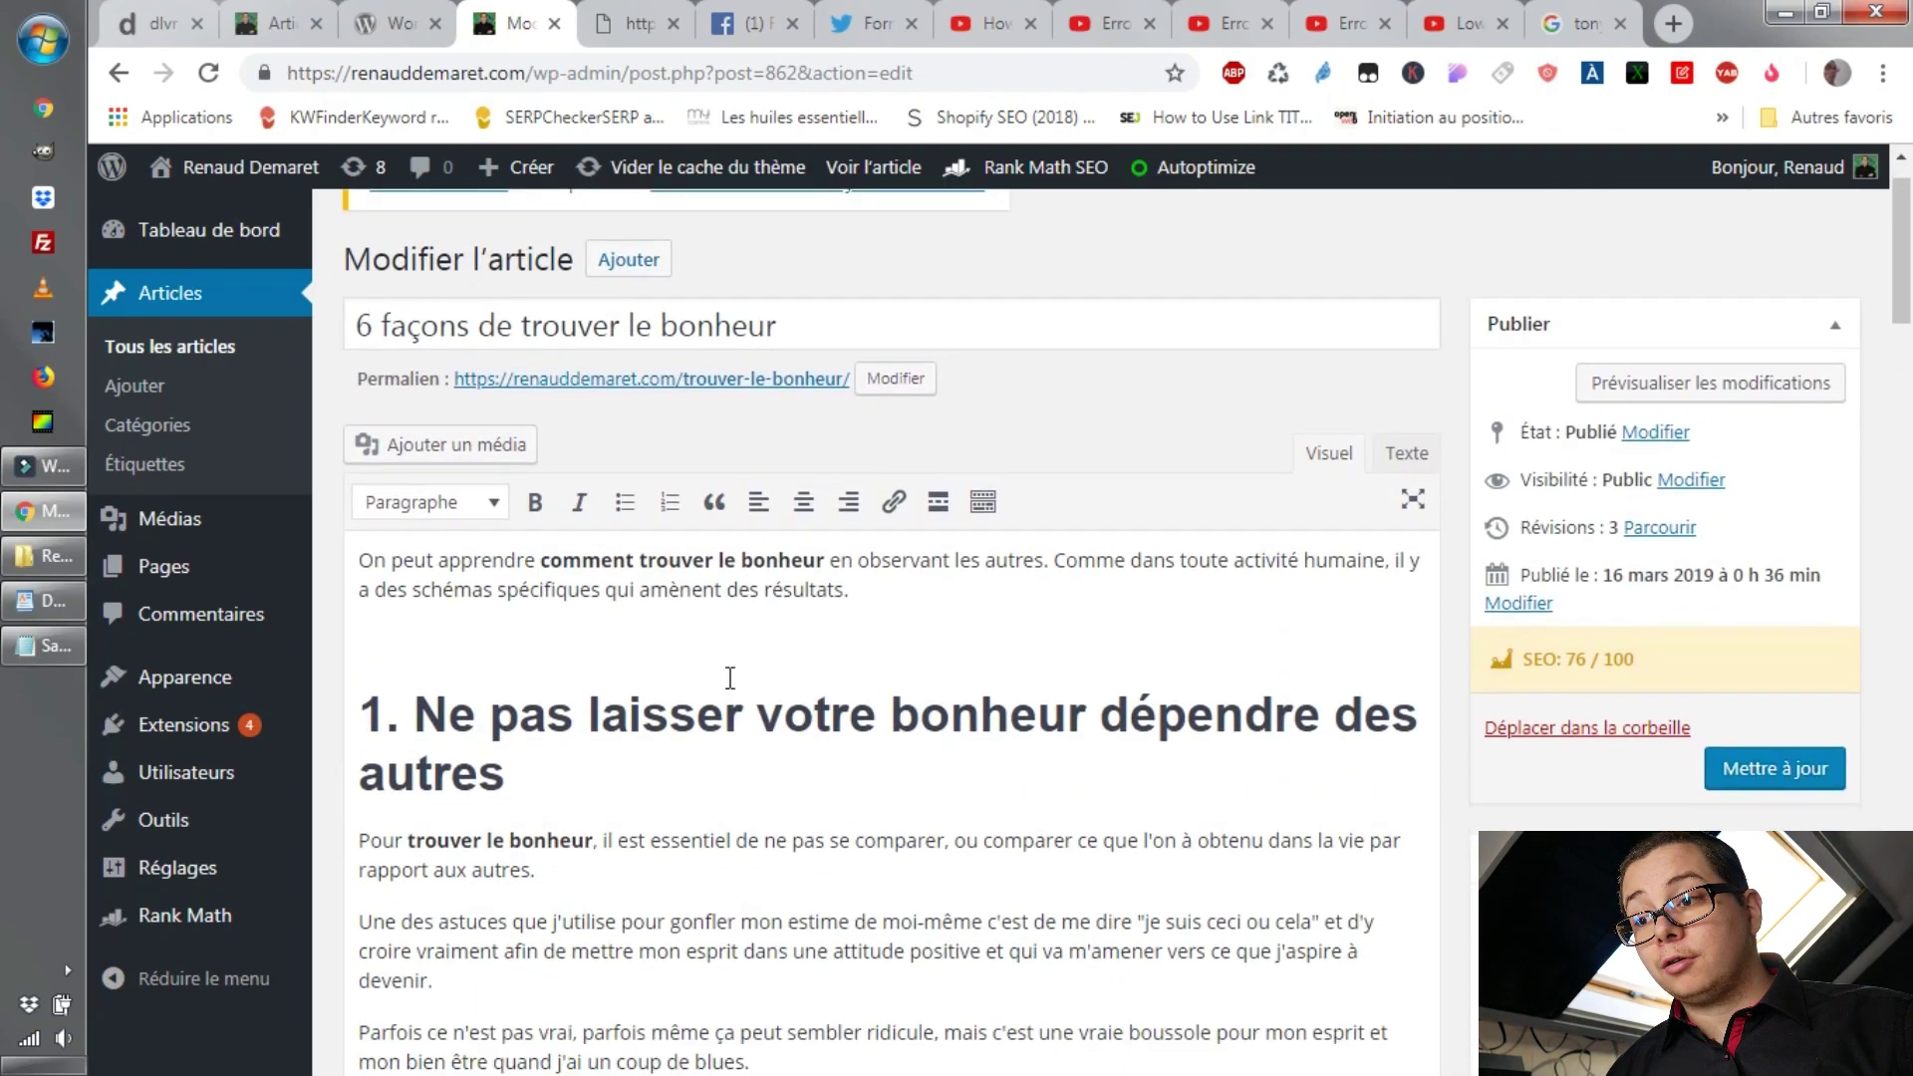
scroll(730, 677, "down", 15)
scroll(732, 688, "down", 2)
scroll(732, 687, "up", 5)
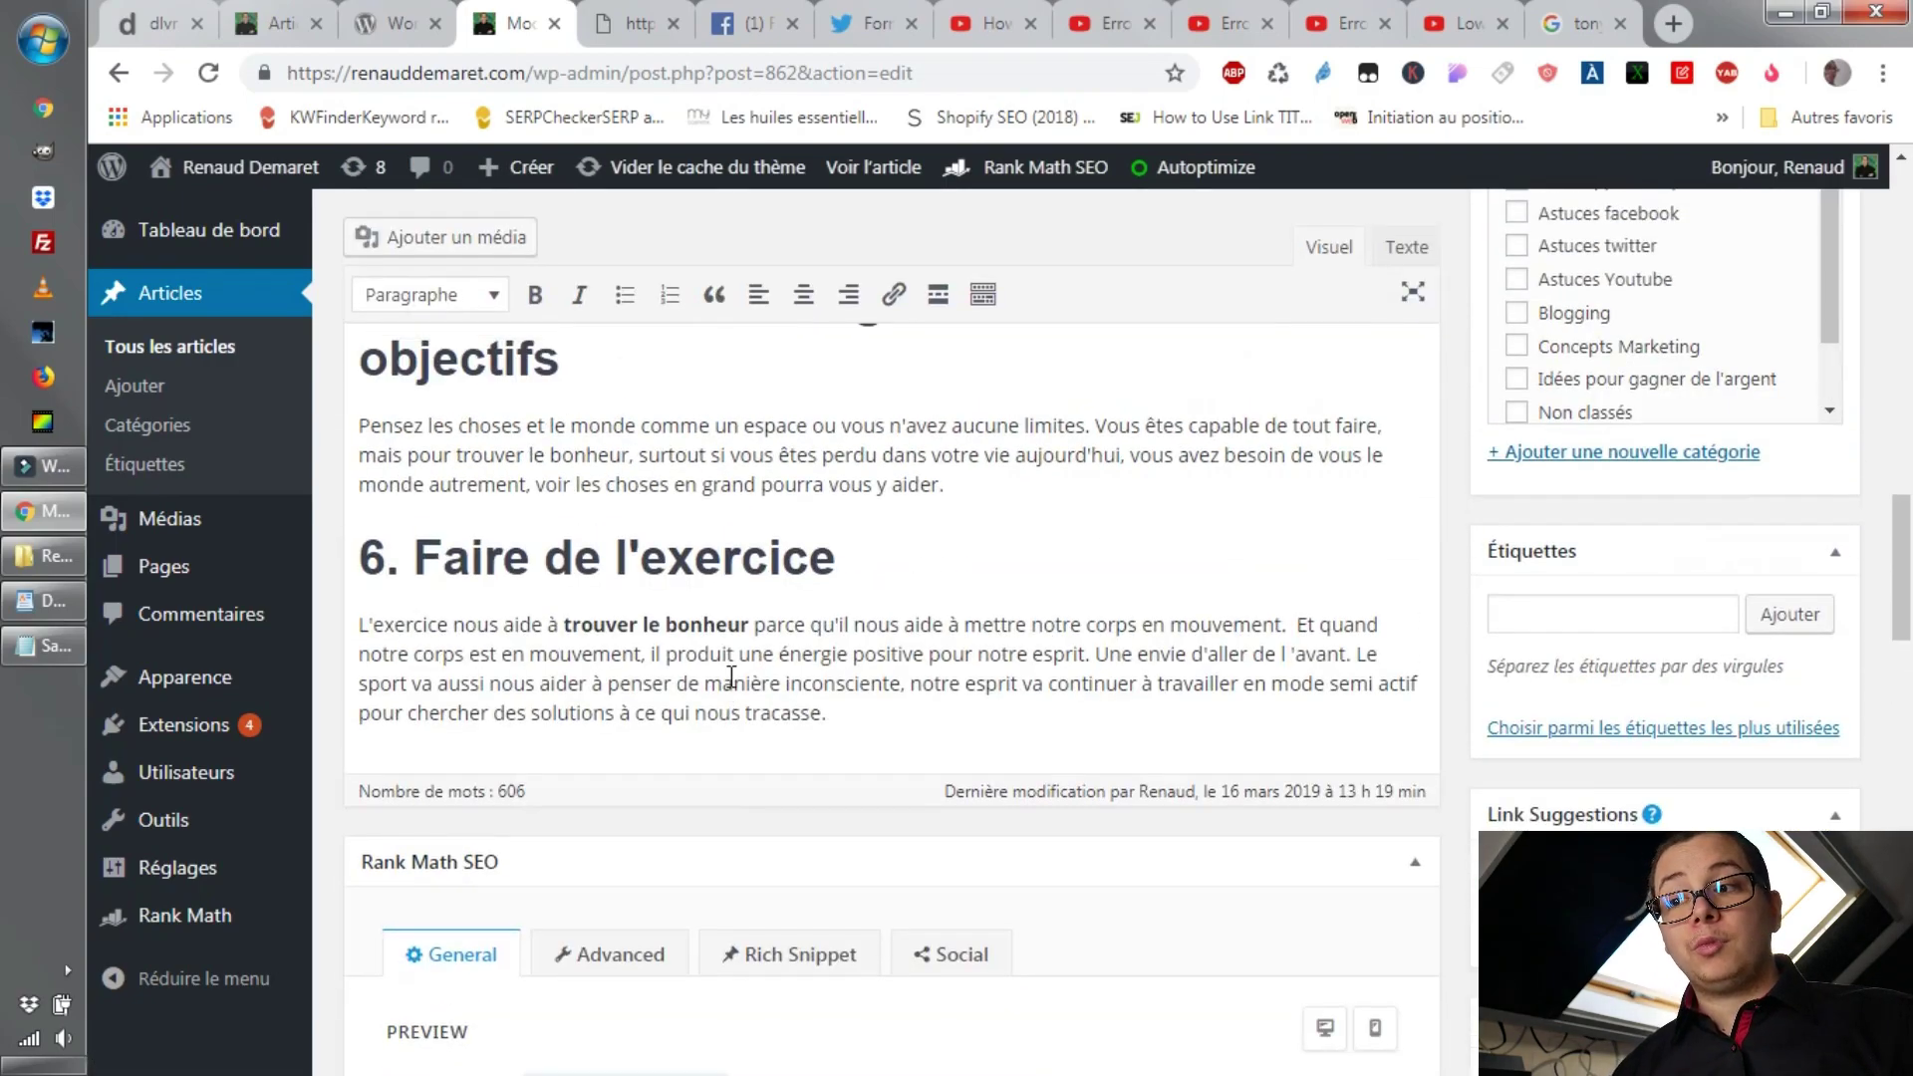
scroll(732, 687, "down", 15)
scroll(731, 677, "down", 12)
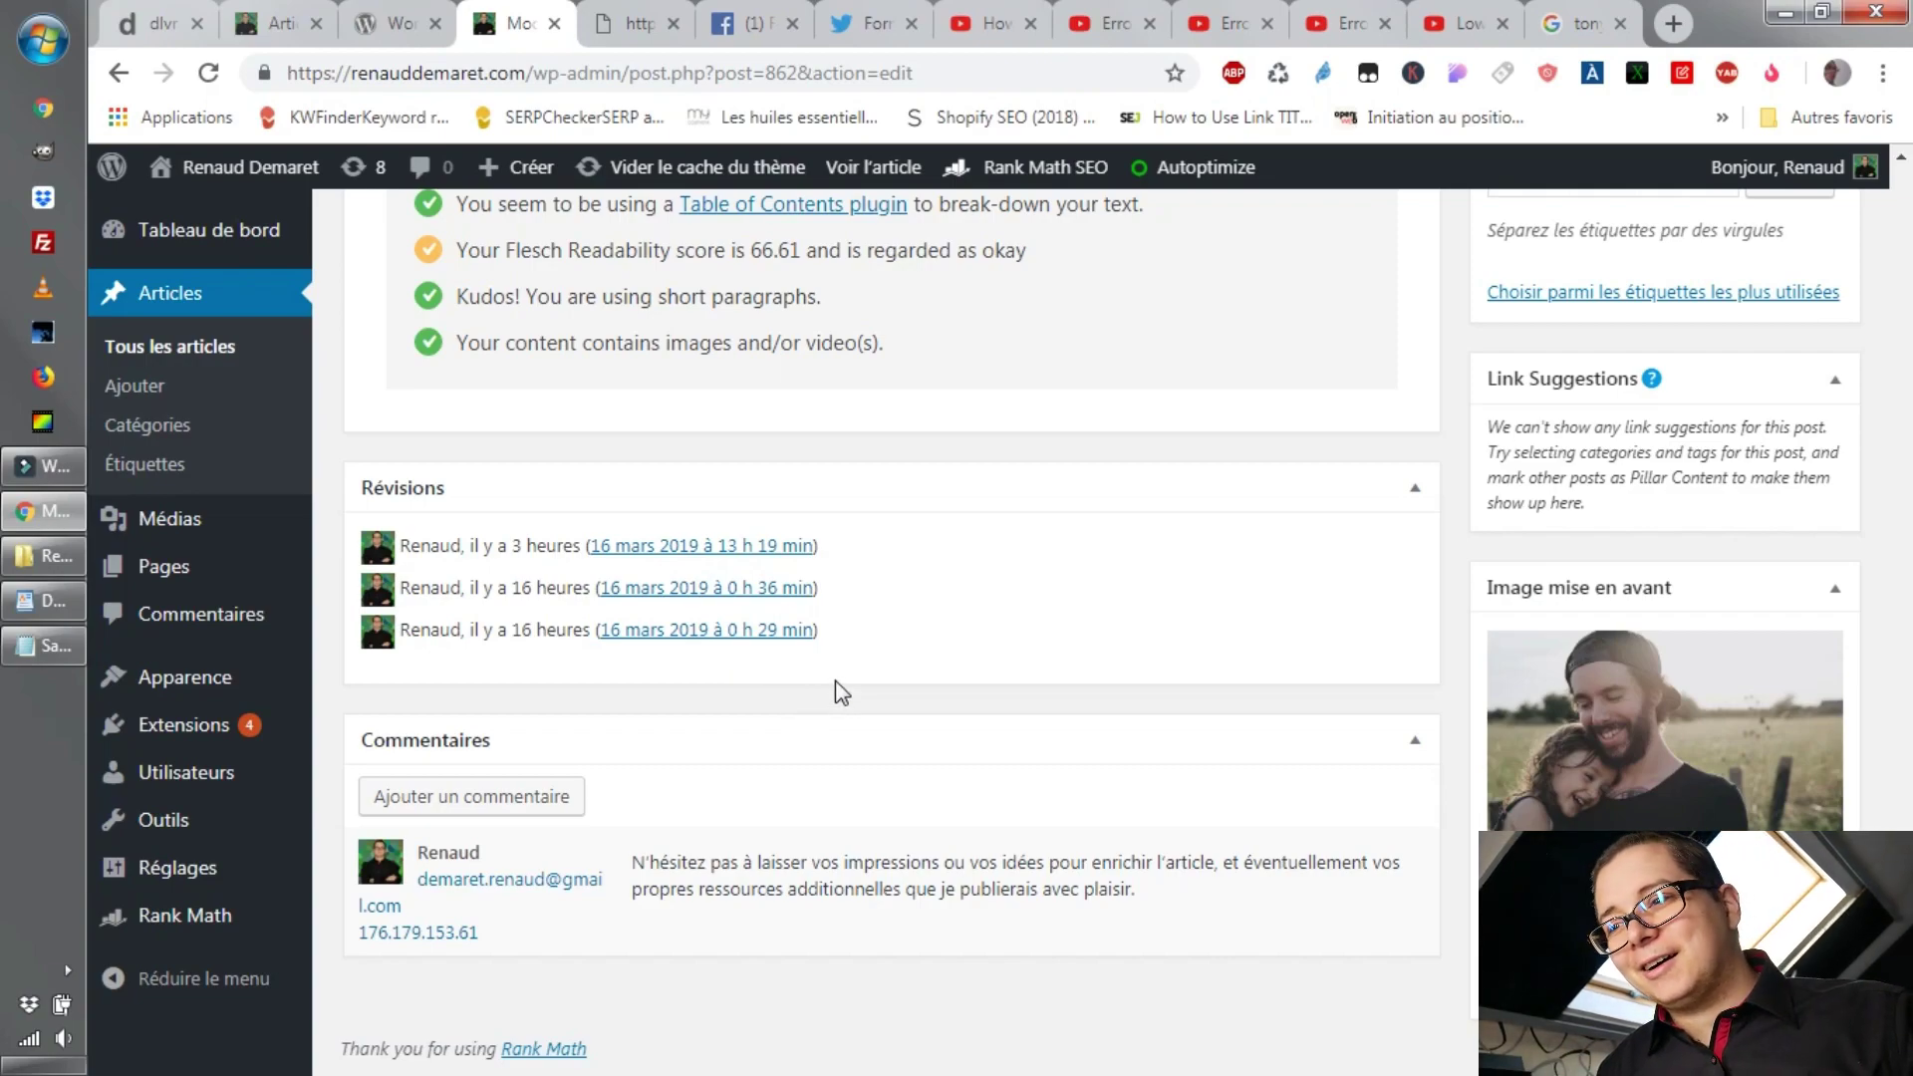
Return to the Content Readability checks and highlight the full Flesch Readability line.
scroll(840, 690, "up", 3)
left_click_drag(763, 531, 868, 529)
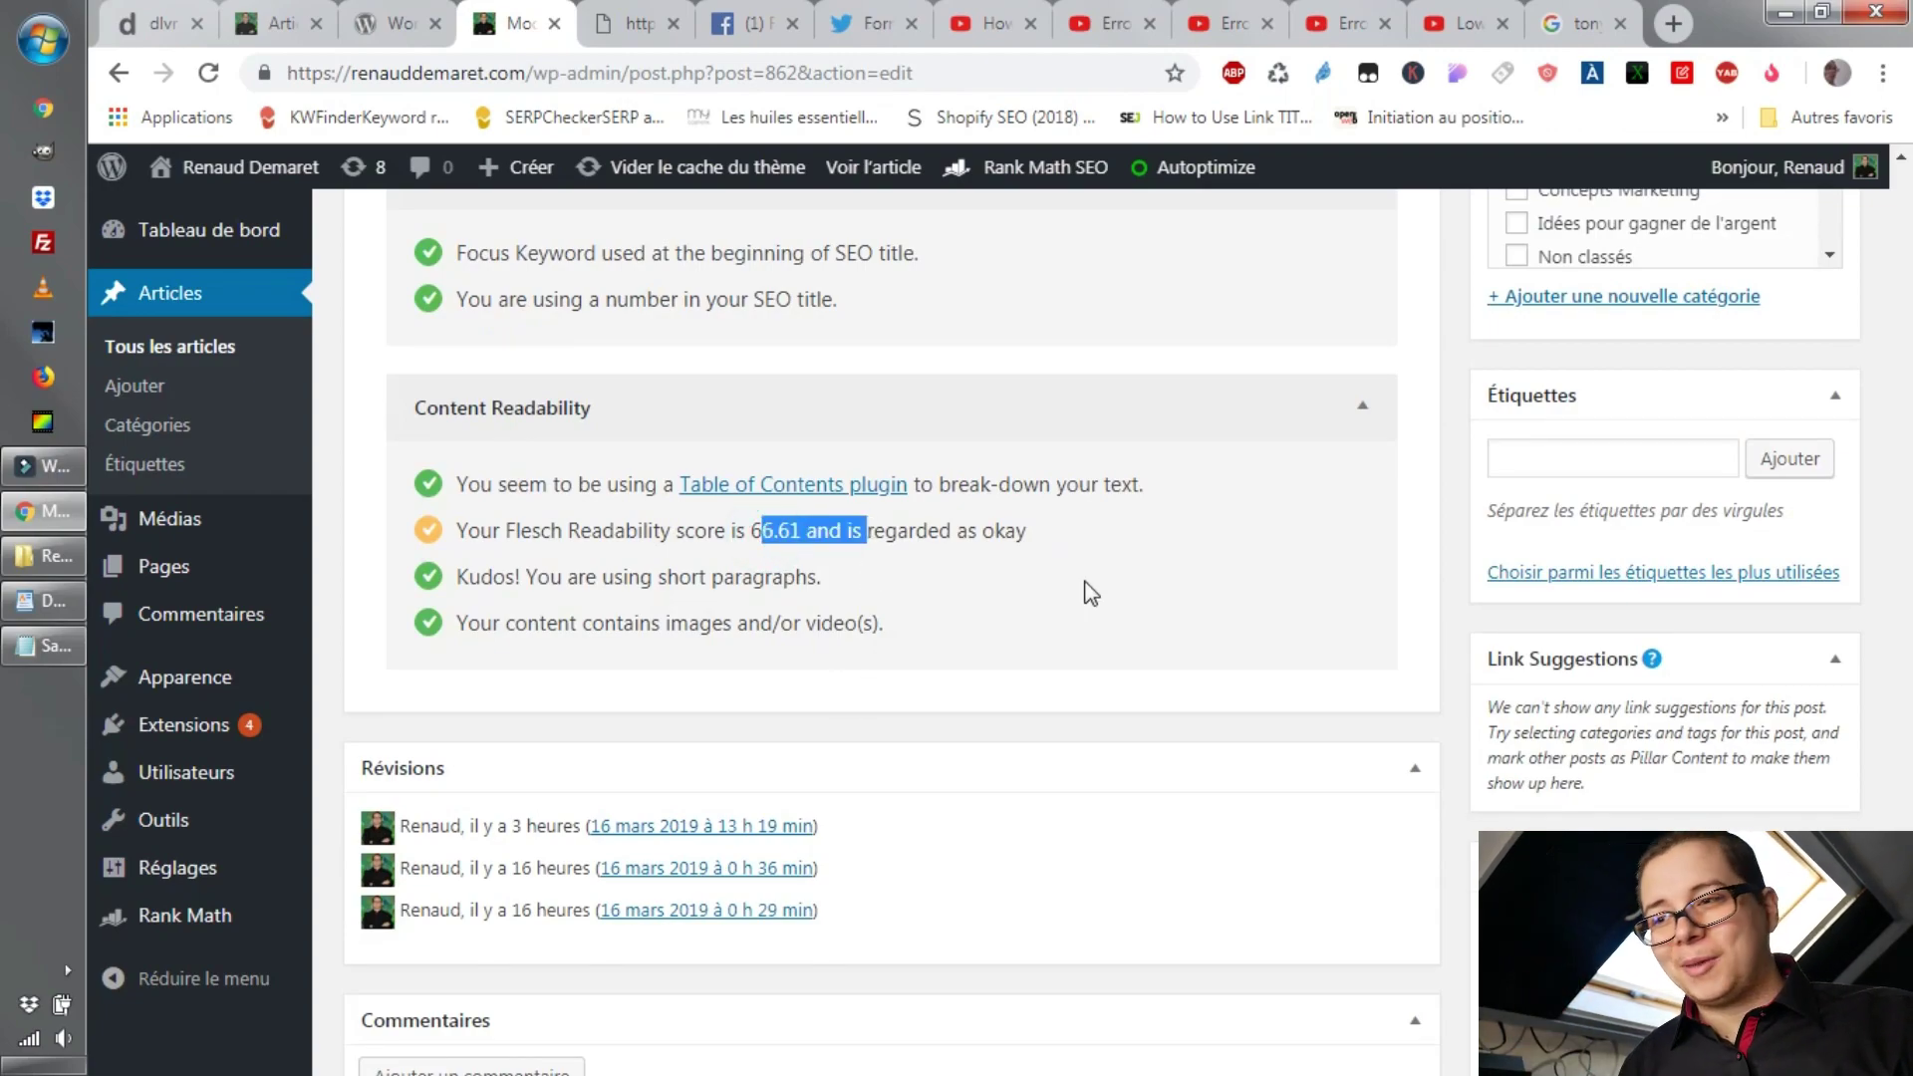
scroll(1086, 613, "up", 2)
left_click(1086, 643)
left_click_drag(1058, 665, 527, 677)
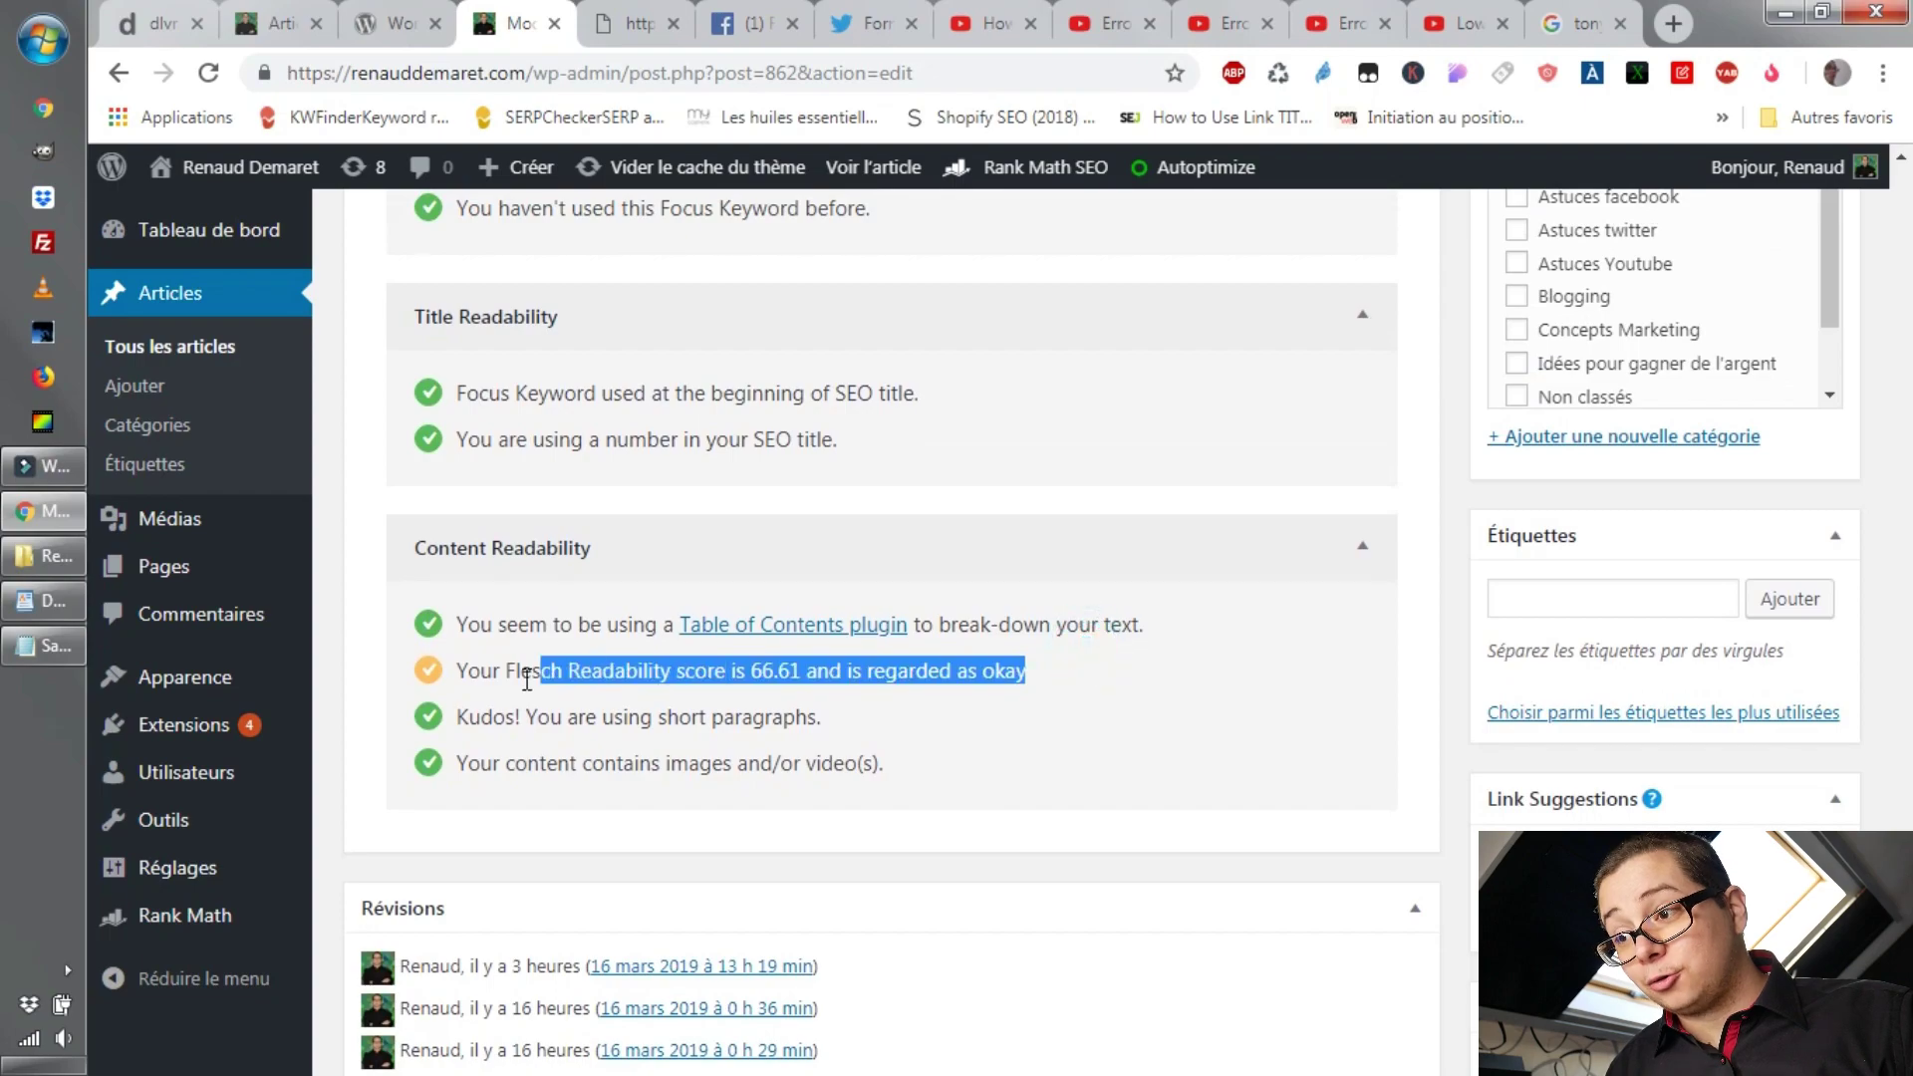
Go back up to the article text and highlight the overall SEO score in the publishing details.
scroll(1069, 687, "up", 18)
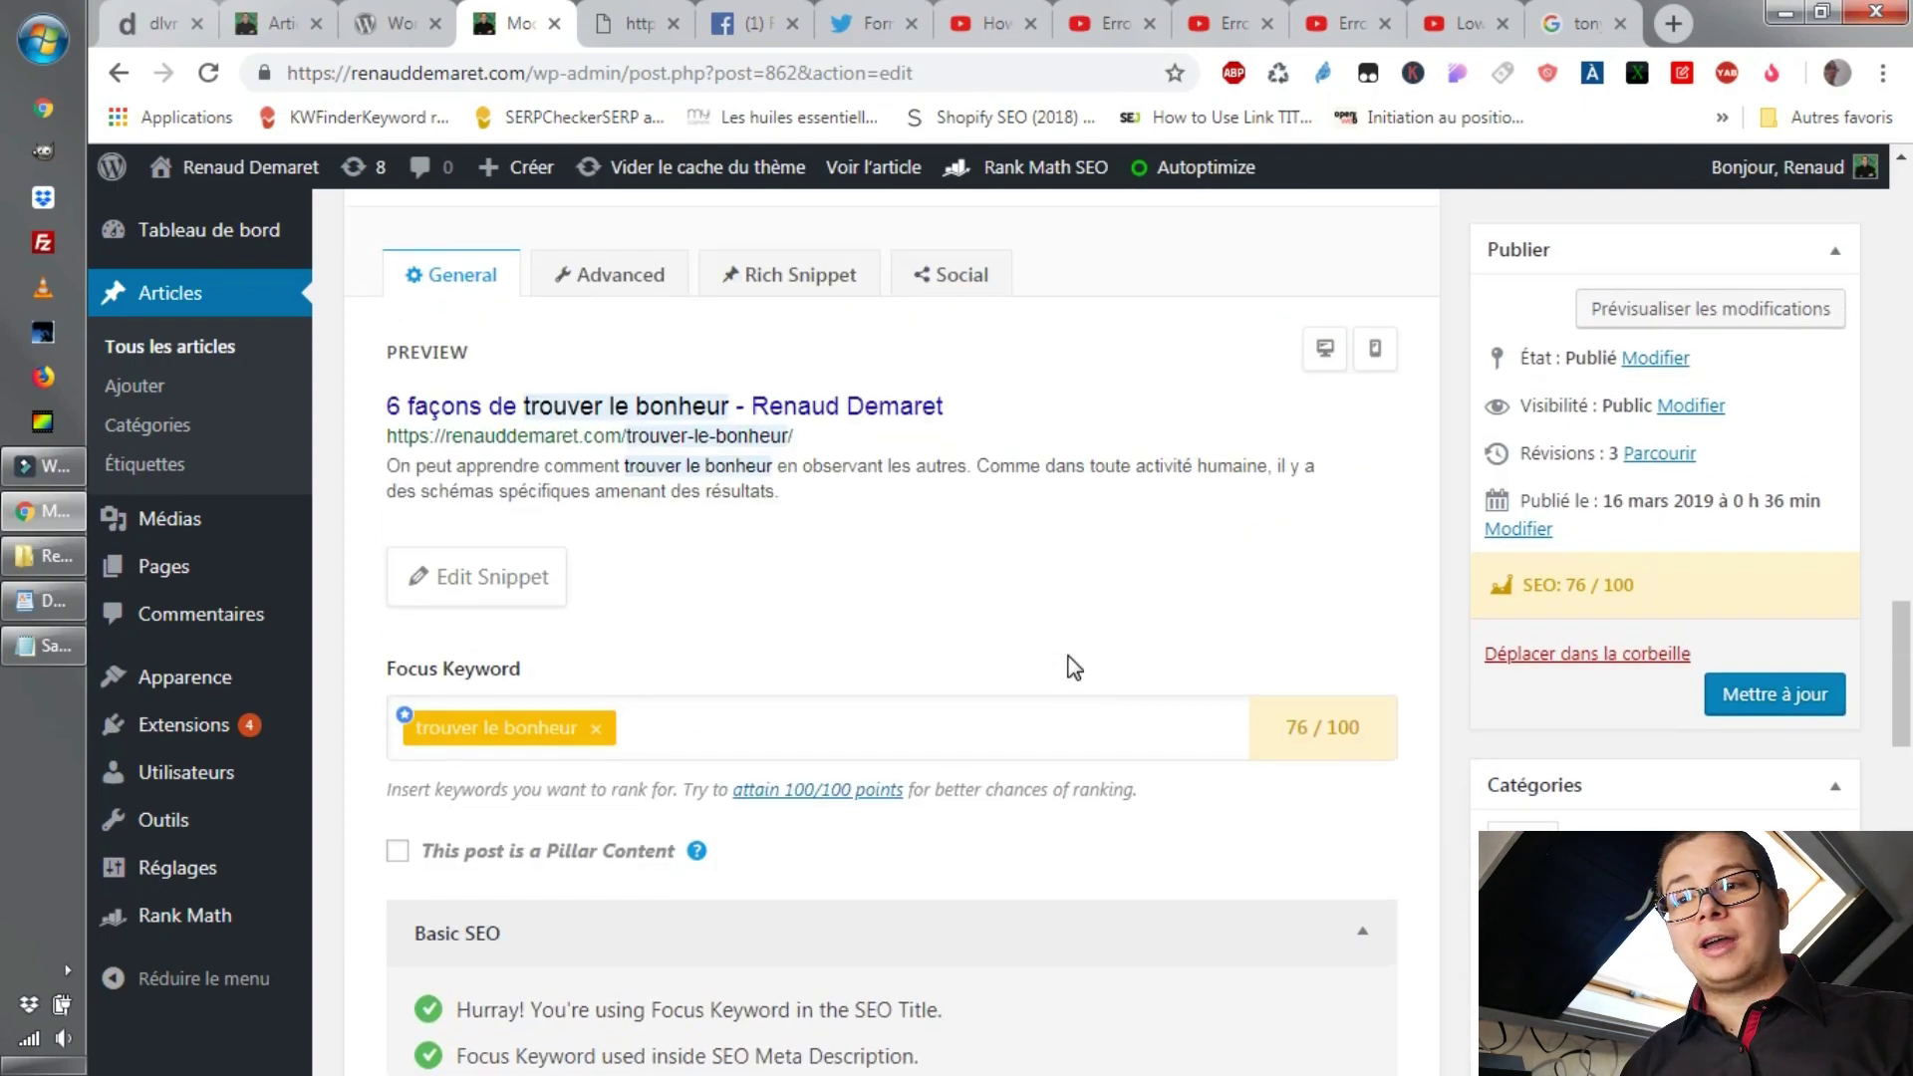
scroll(1073, 666, "up", 3)
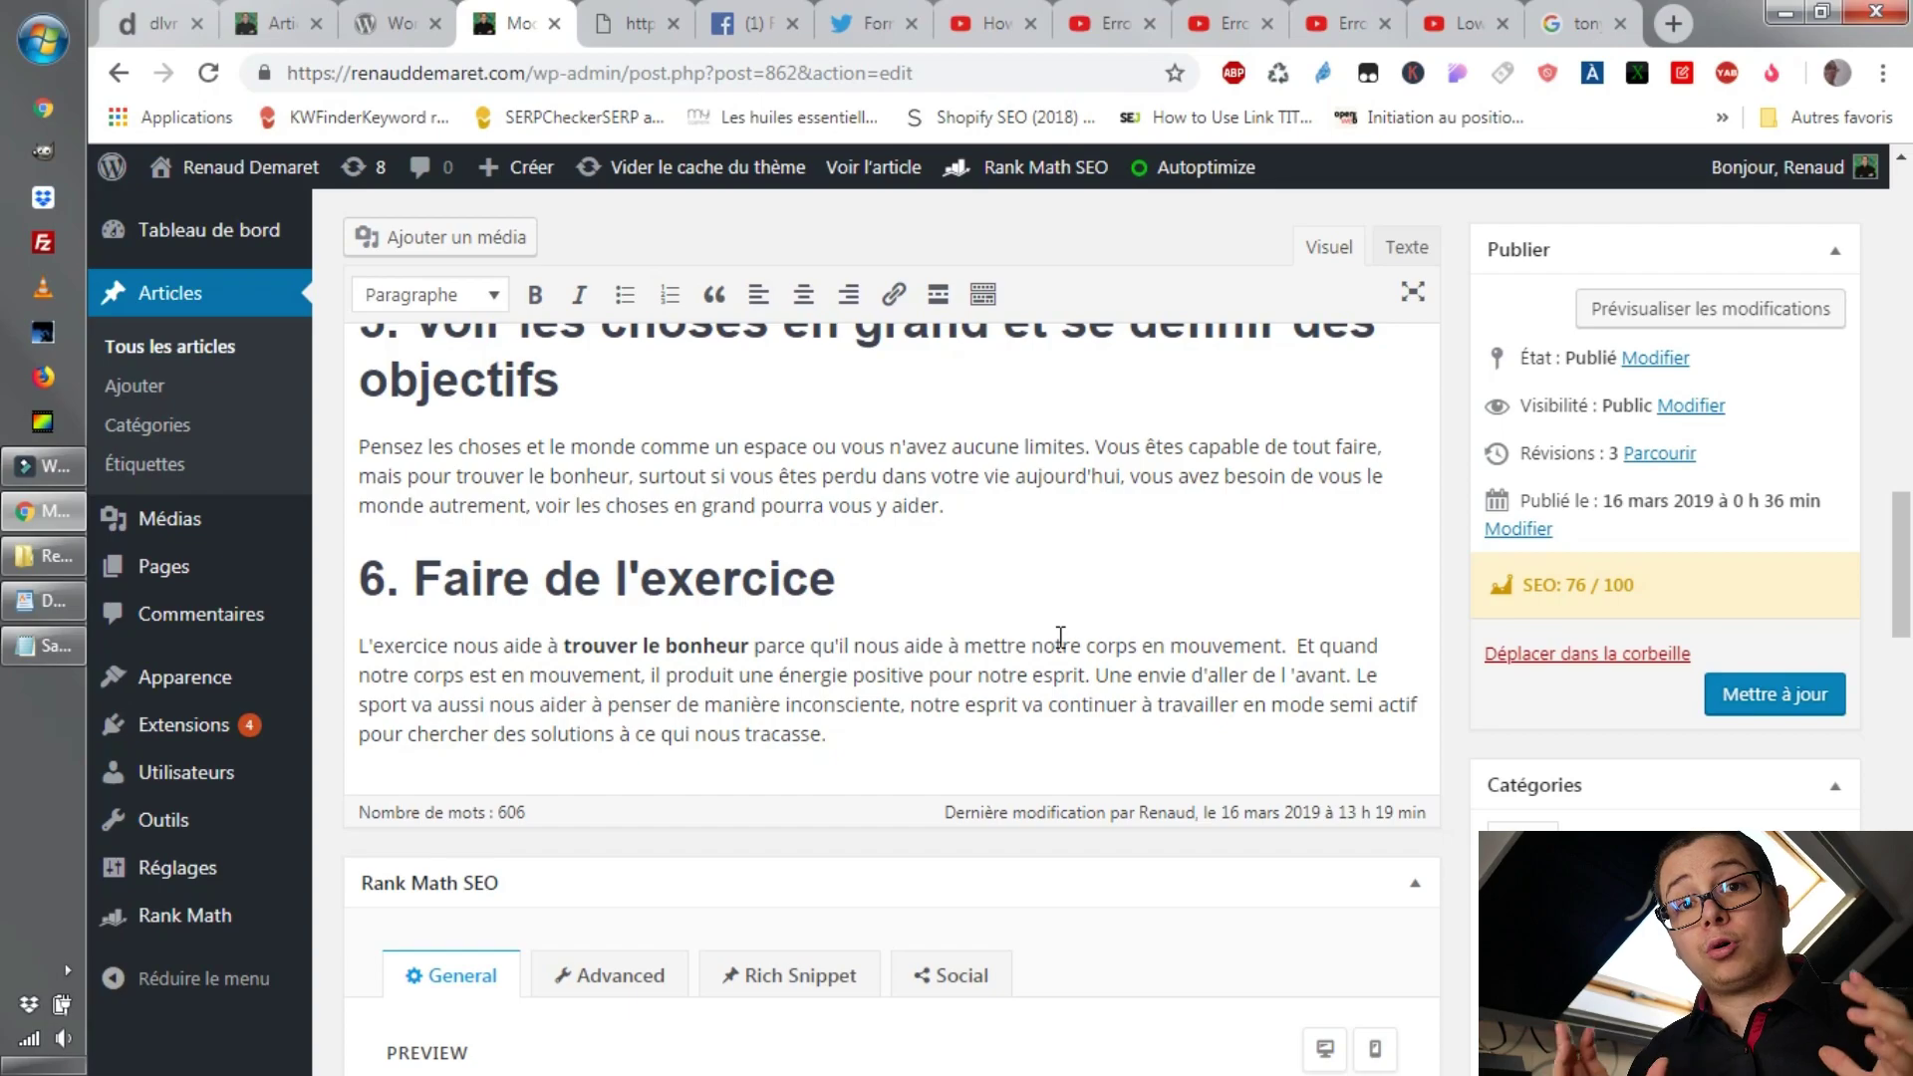
scroll(1060, 635, "up", 5)
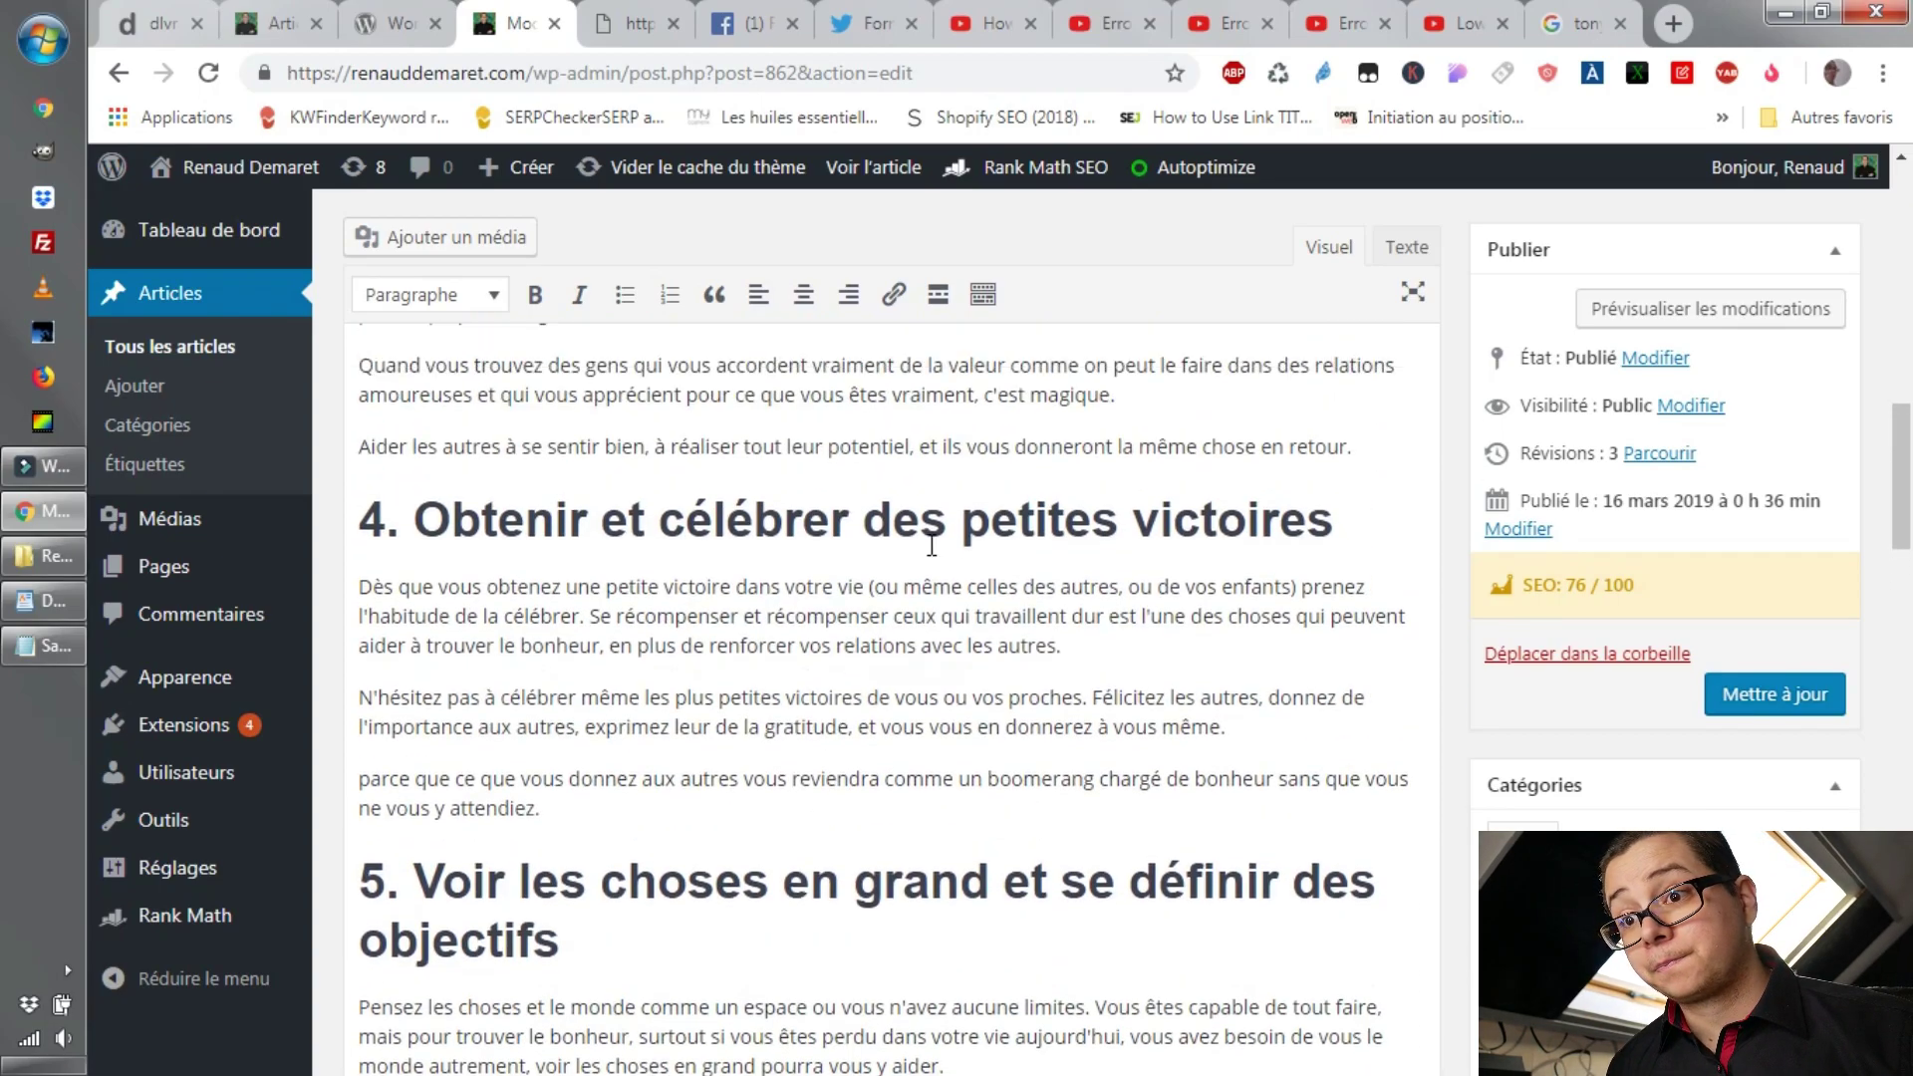
left_click_drag(1634, 583, 1553, 568)
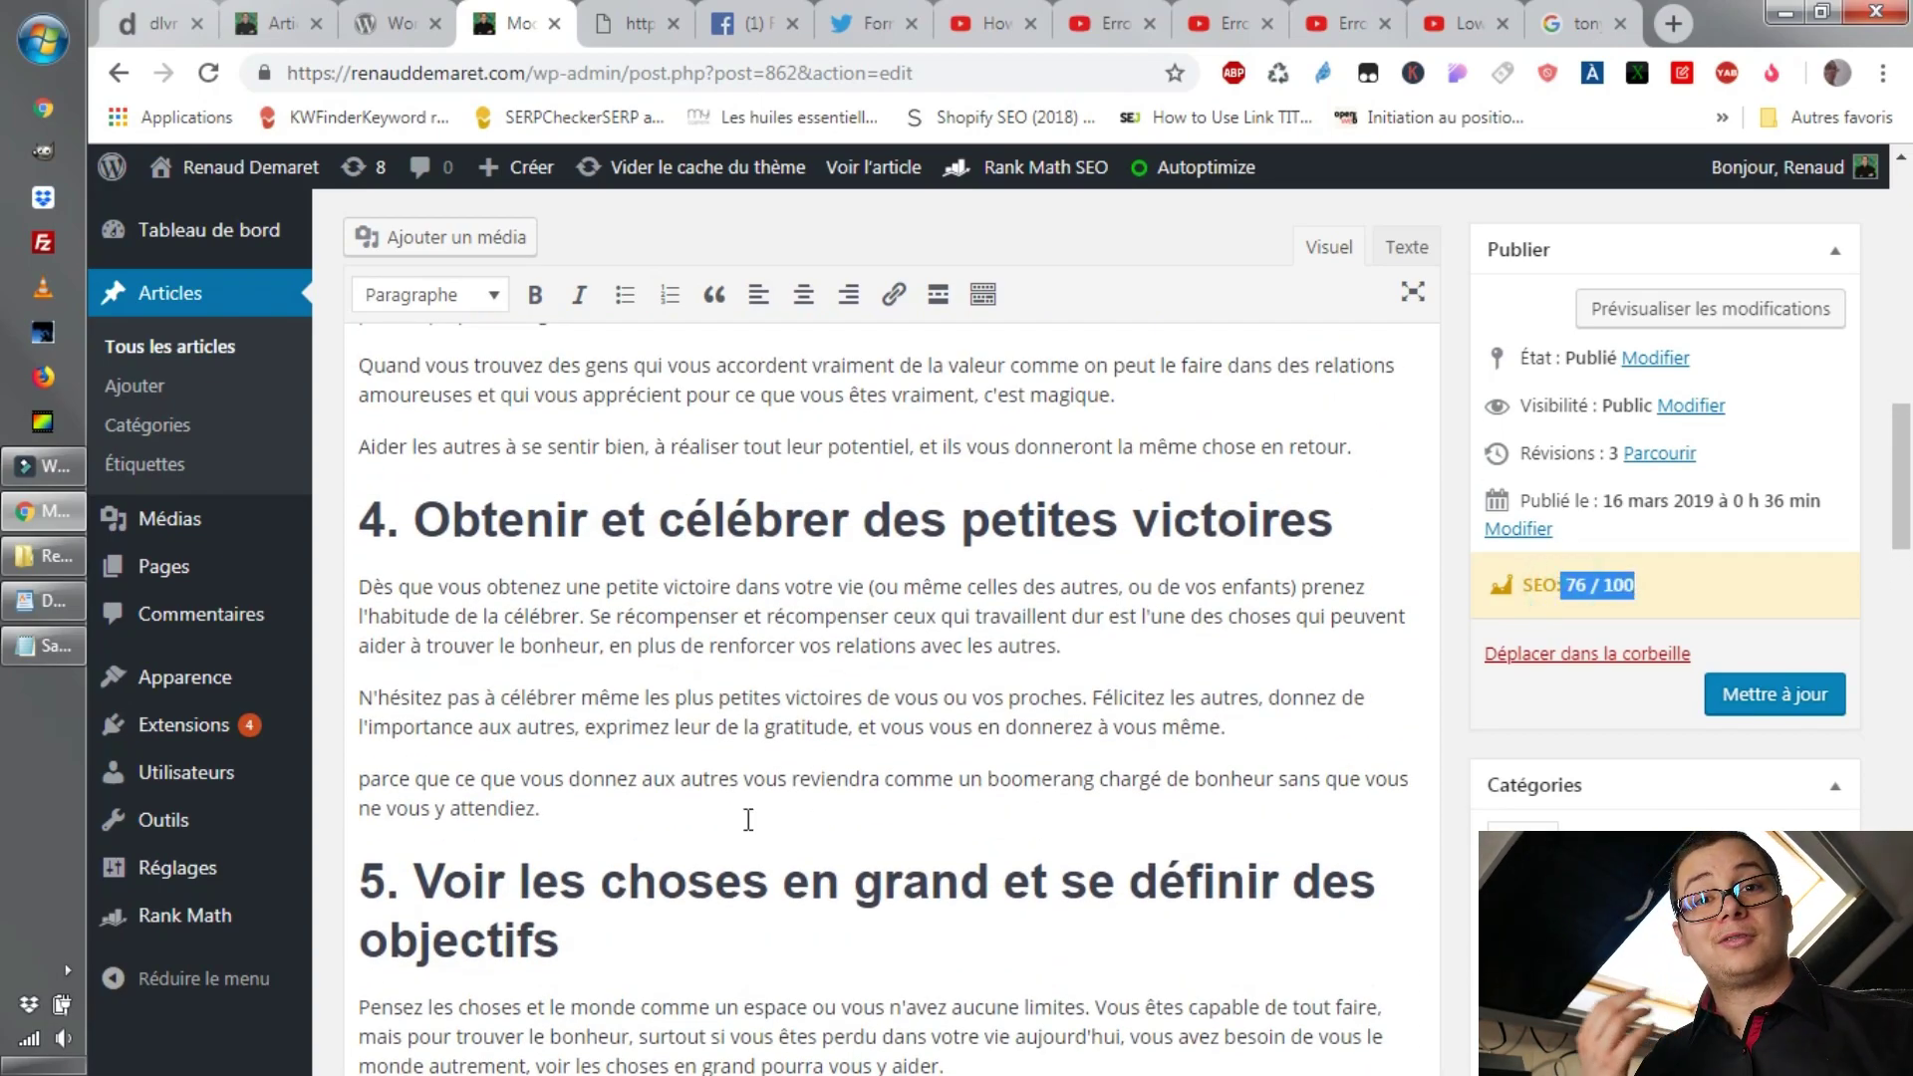
Recheck the search preview, focus keyword and article introduction, ending at the Content Readability checks.
scroll(748, 797, "down", 15)
scroll(749, 767, "up", 10)
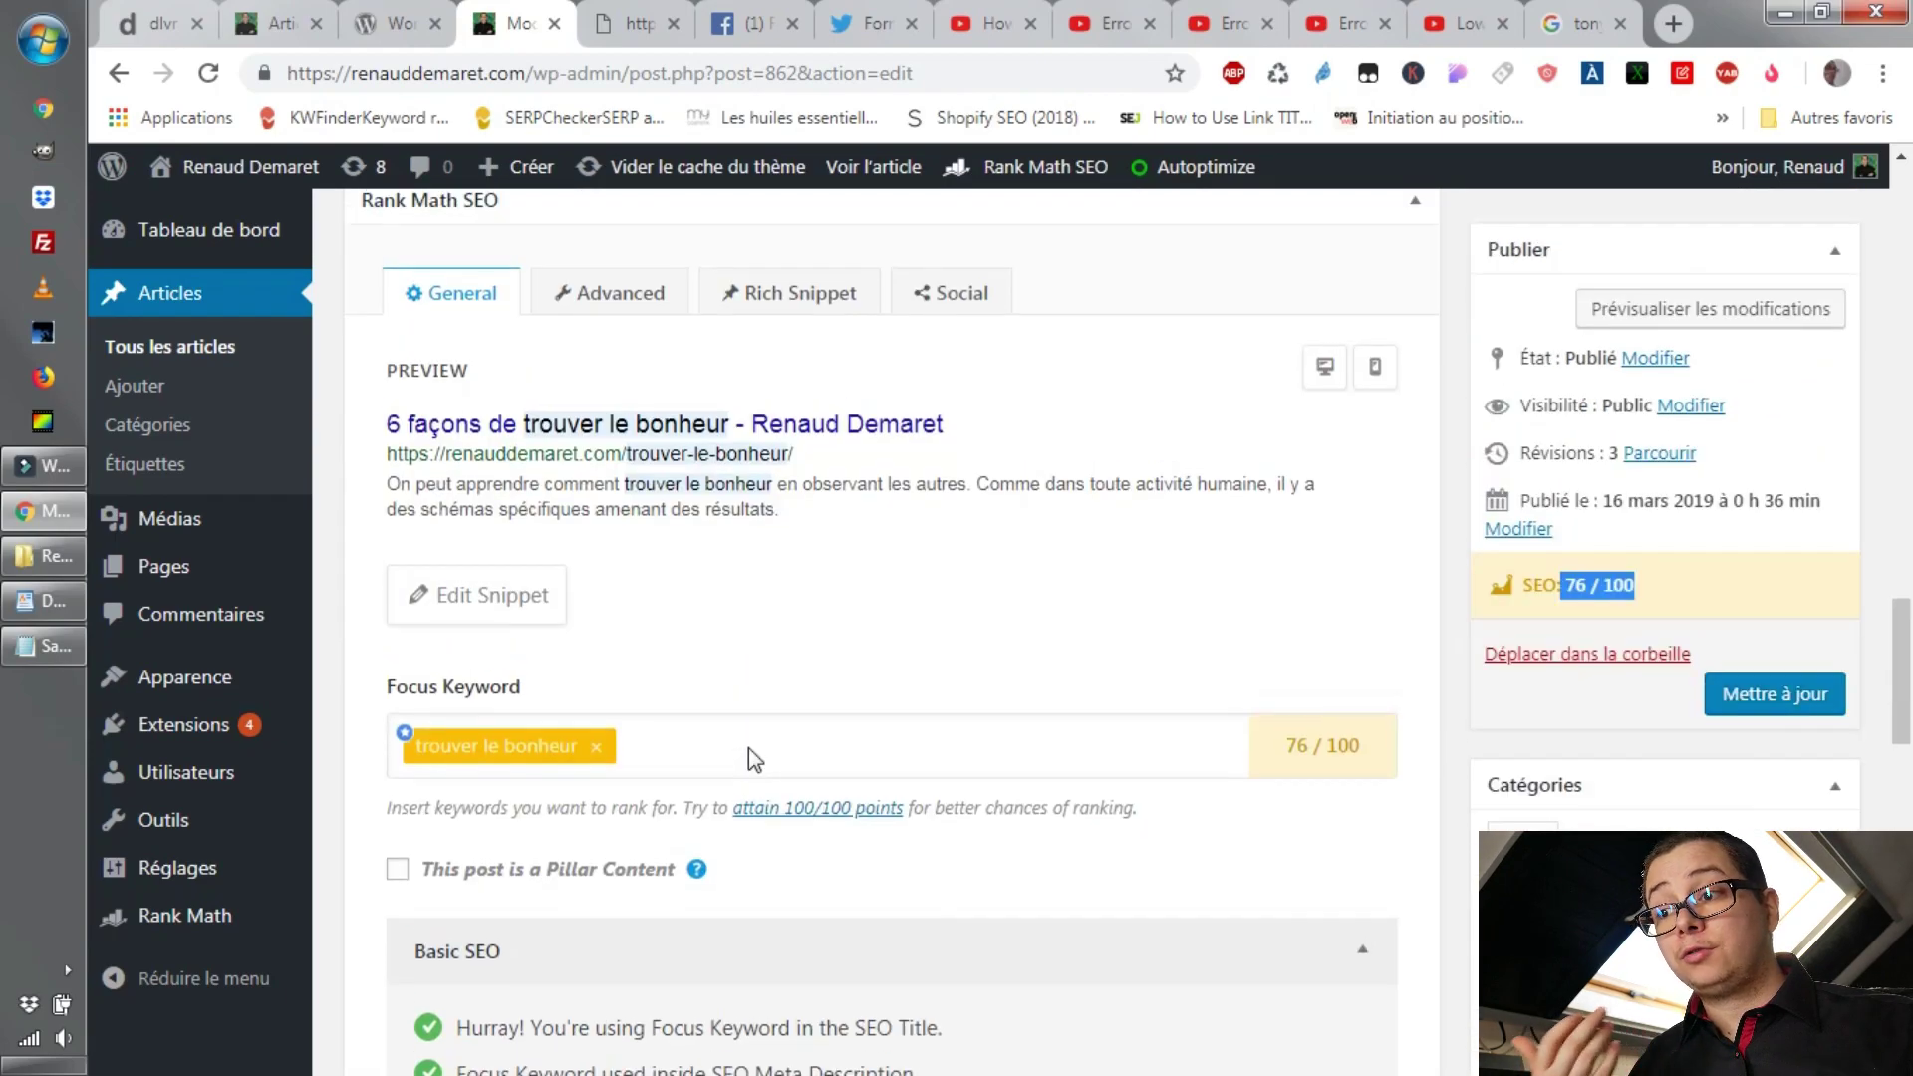
scroll(749, 752, "up", 15)
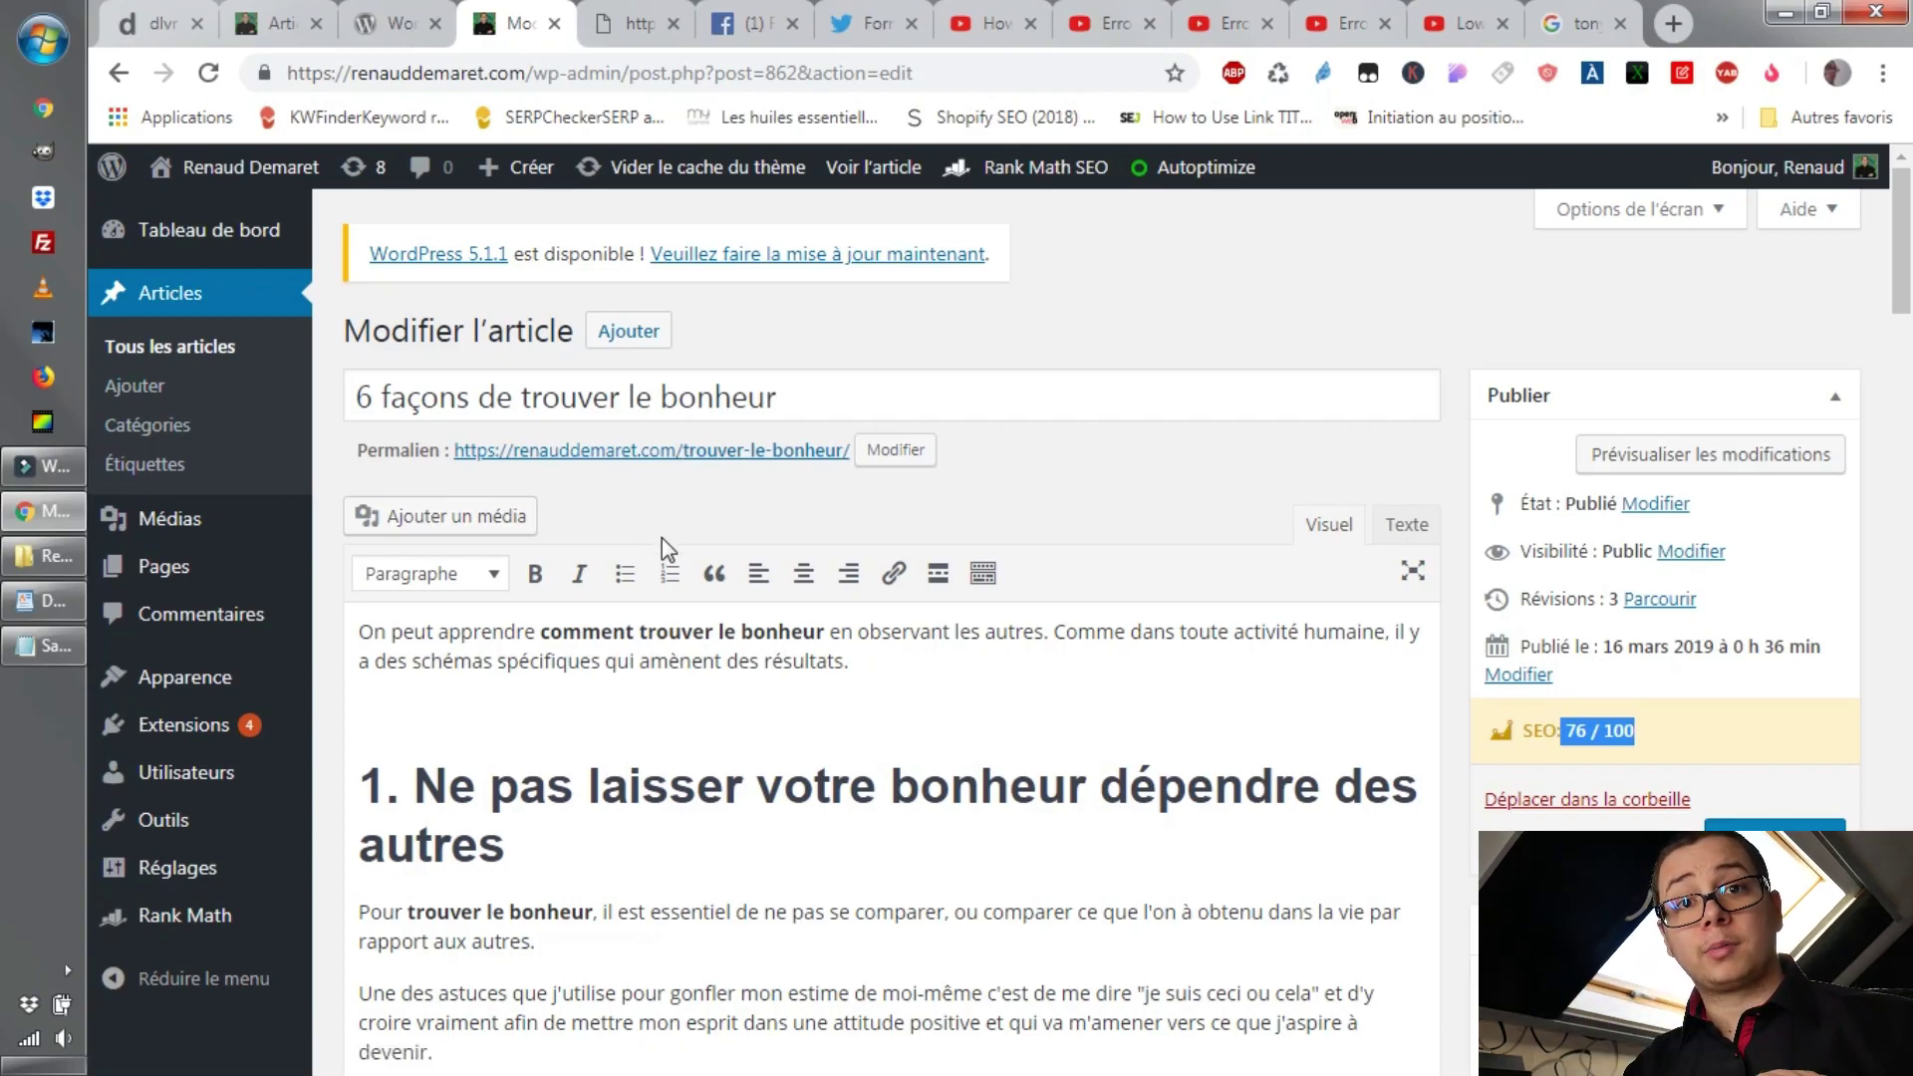
scroll(708, 753, "down", 15)
scroll(712, 758, "down", 10)
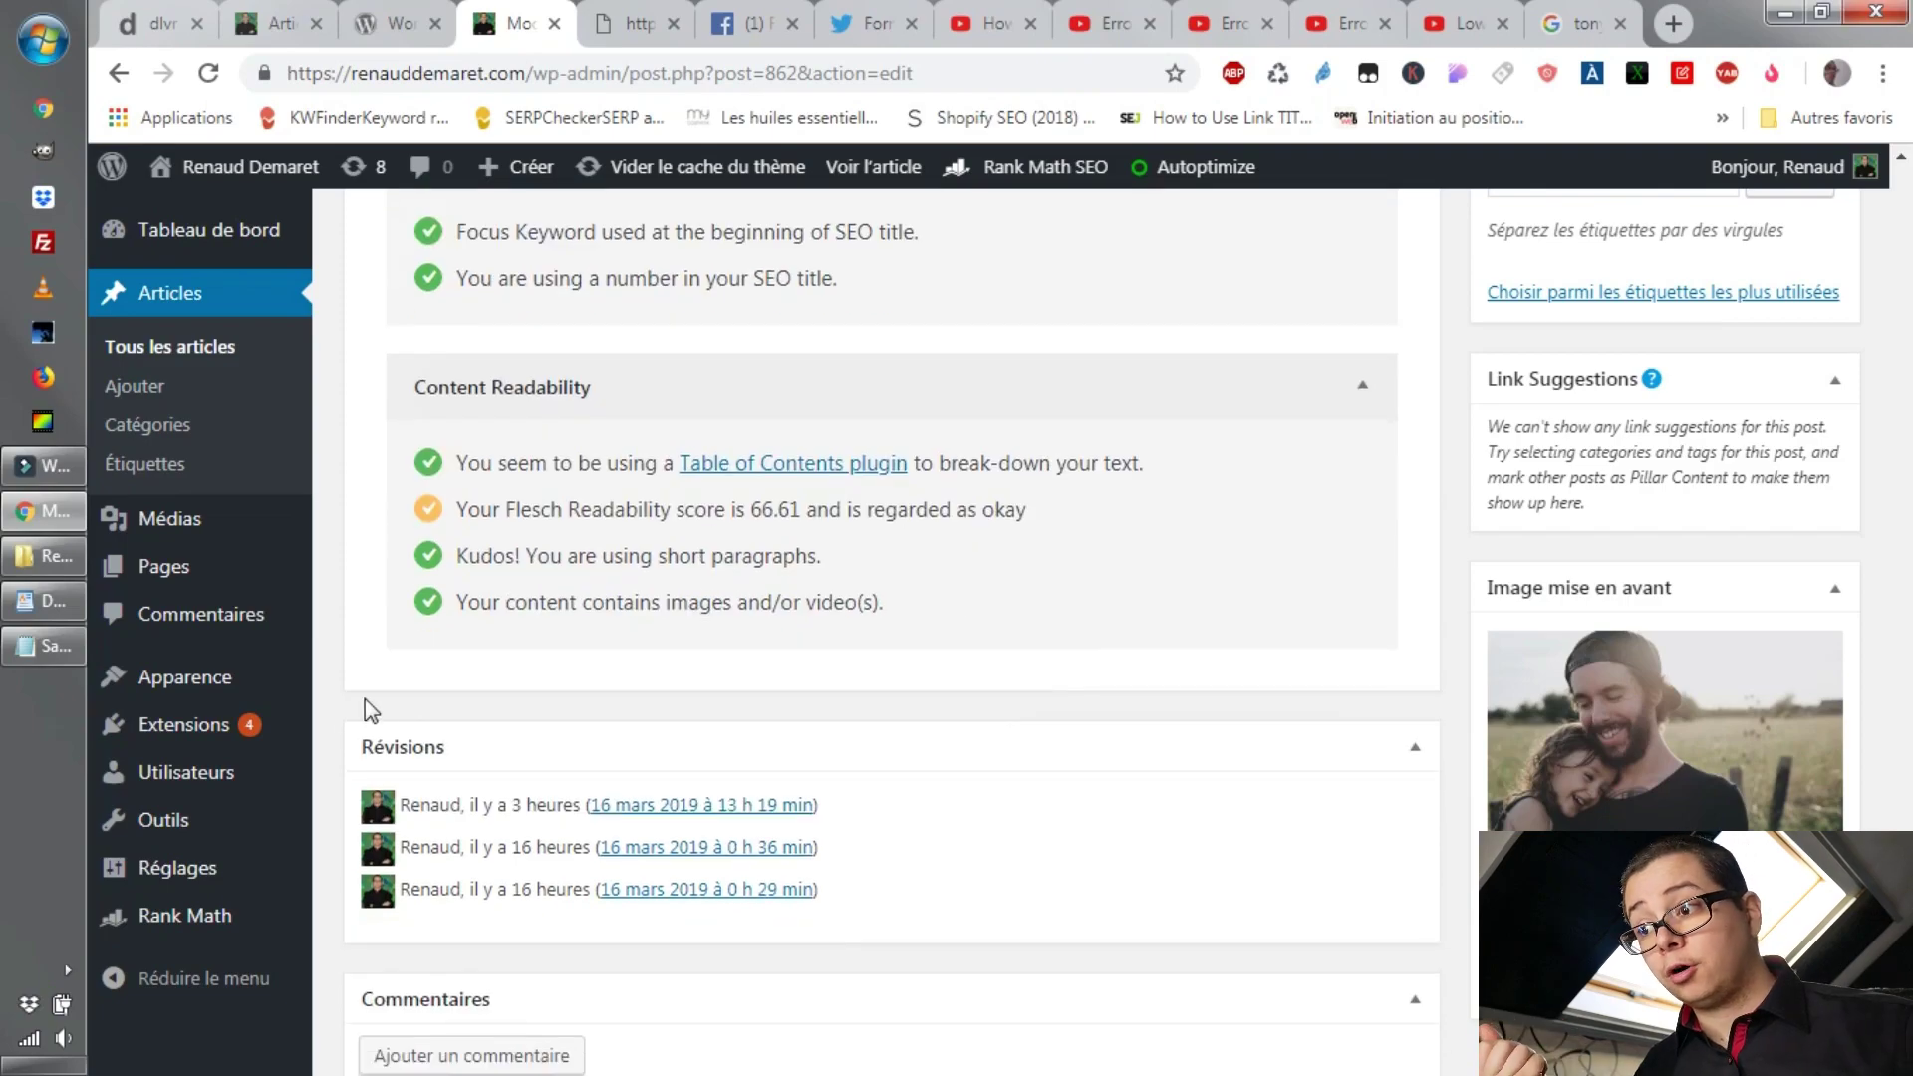
Open Rank Math's General Settings and view the Links options, including Strip Category Base and Redirect Attachments.
mouse_move(226, 697)
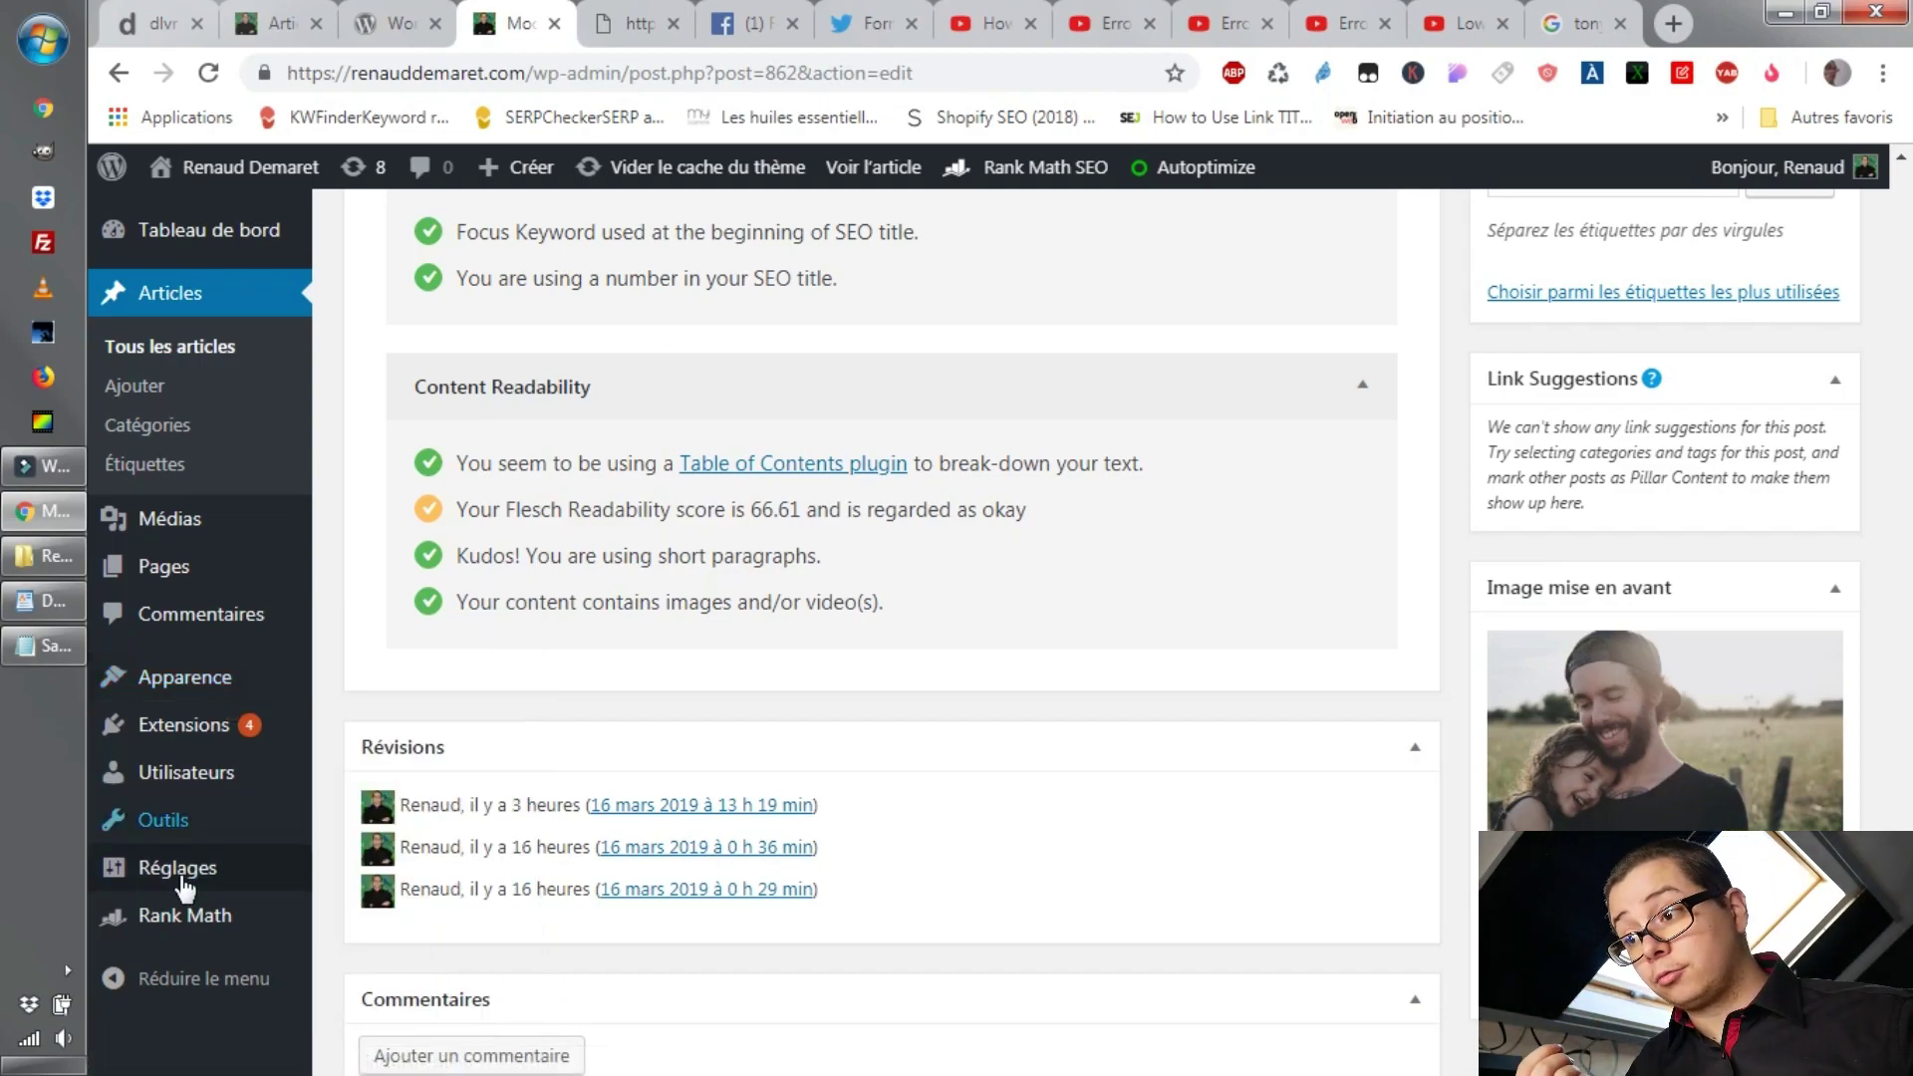
mouse_move(175, 931)
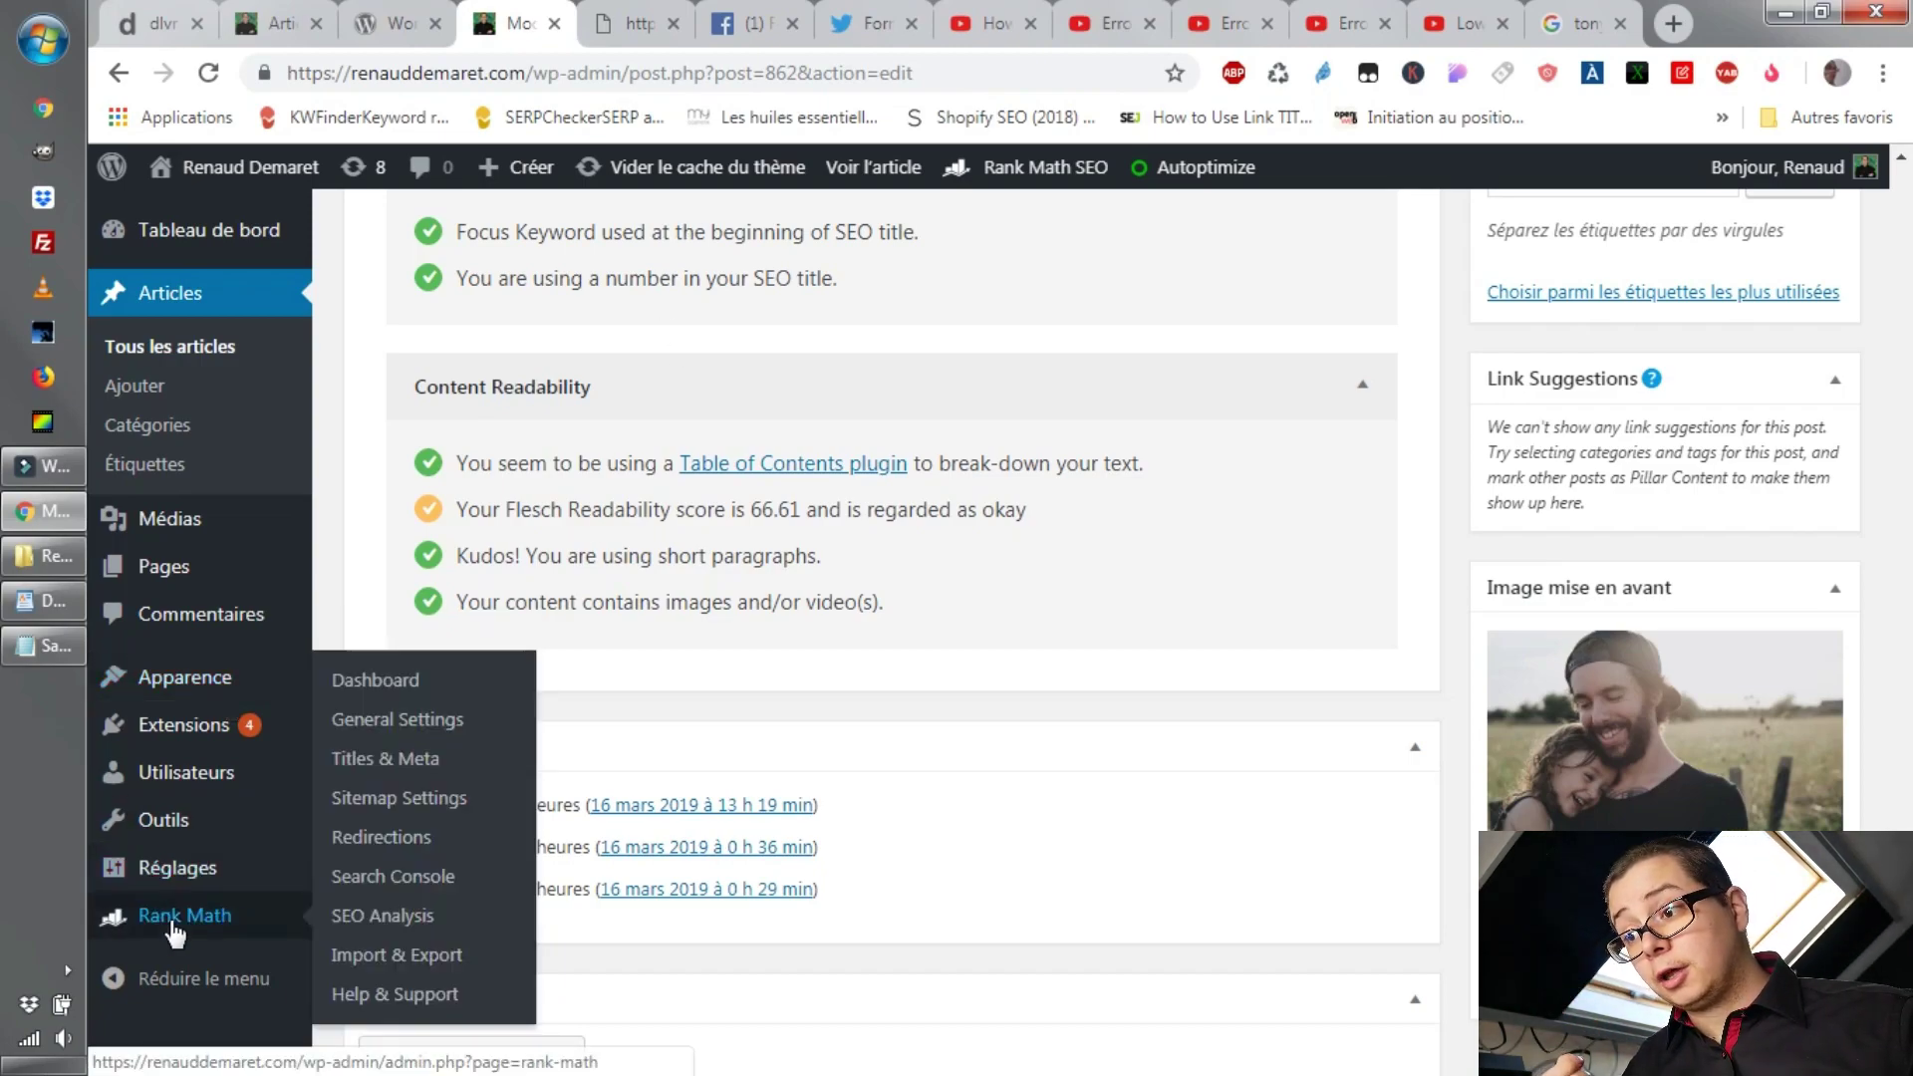
left_click(397, 724)
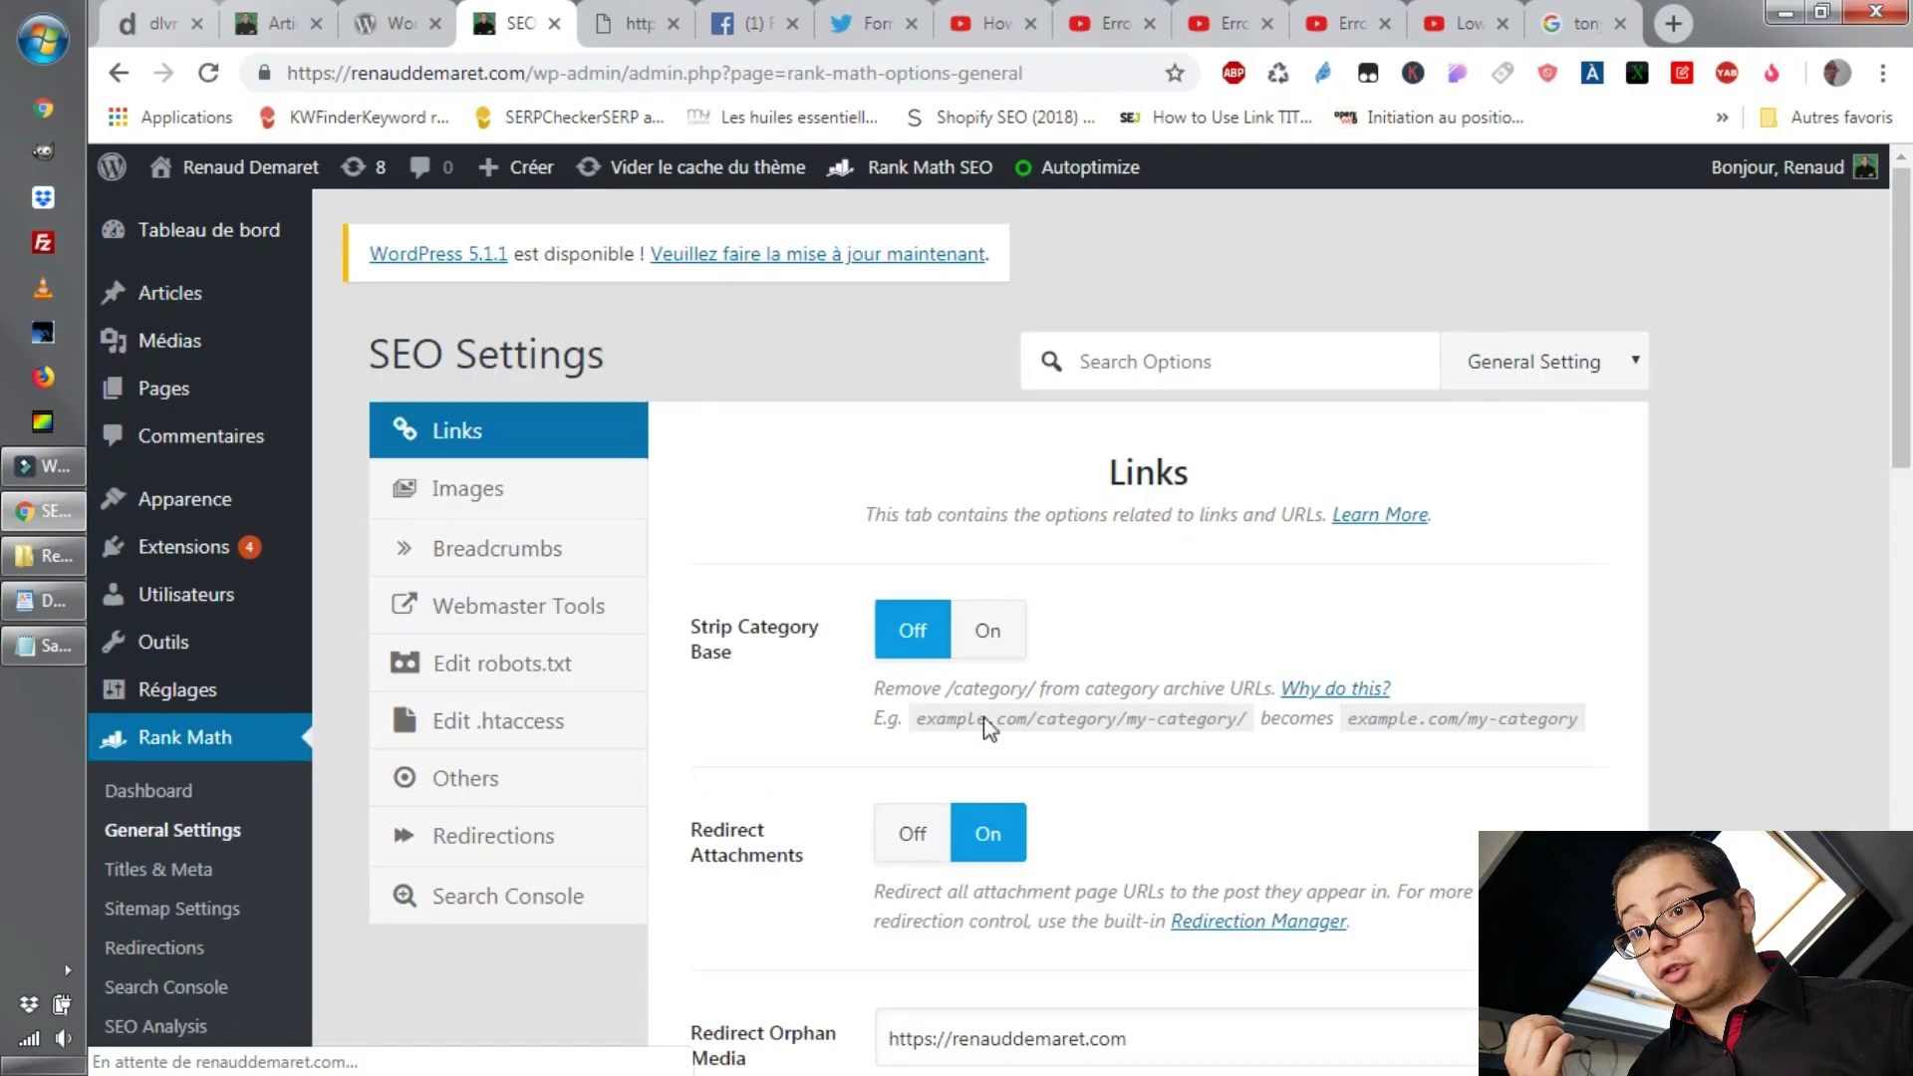
scroll(1335, 598, "down", 1)
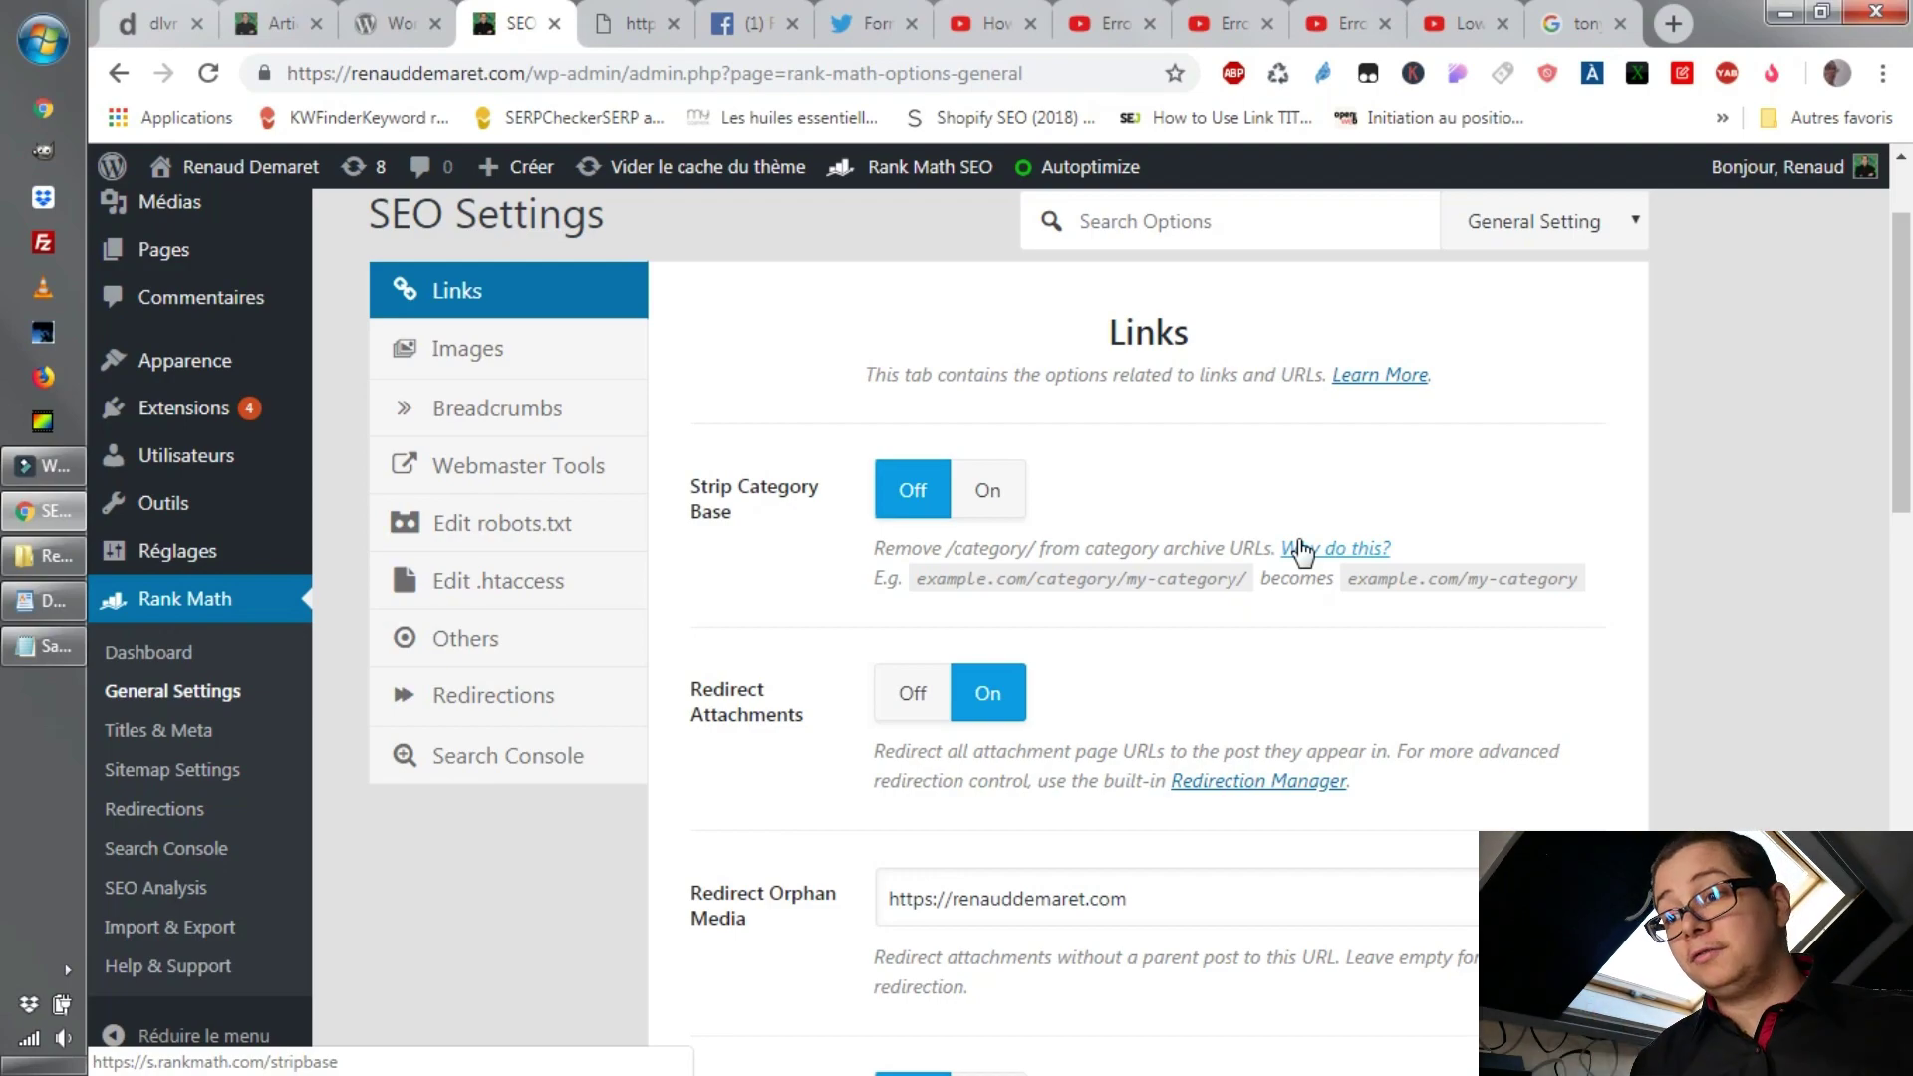
View the Images, Breadcrumbs and Redirections sections of Rank Math's general SEO settings.
left_click(558, 349)
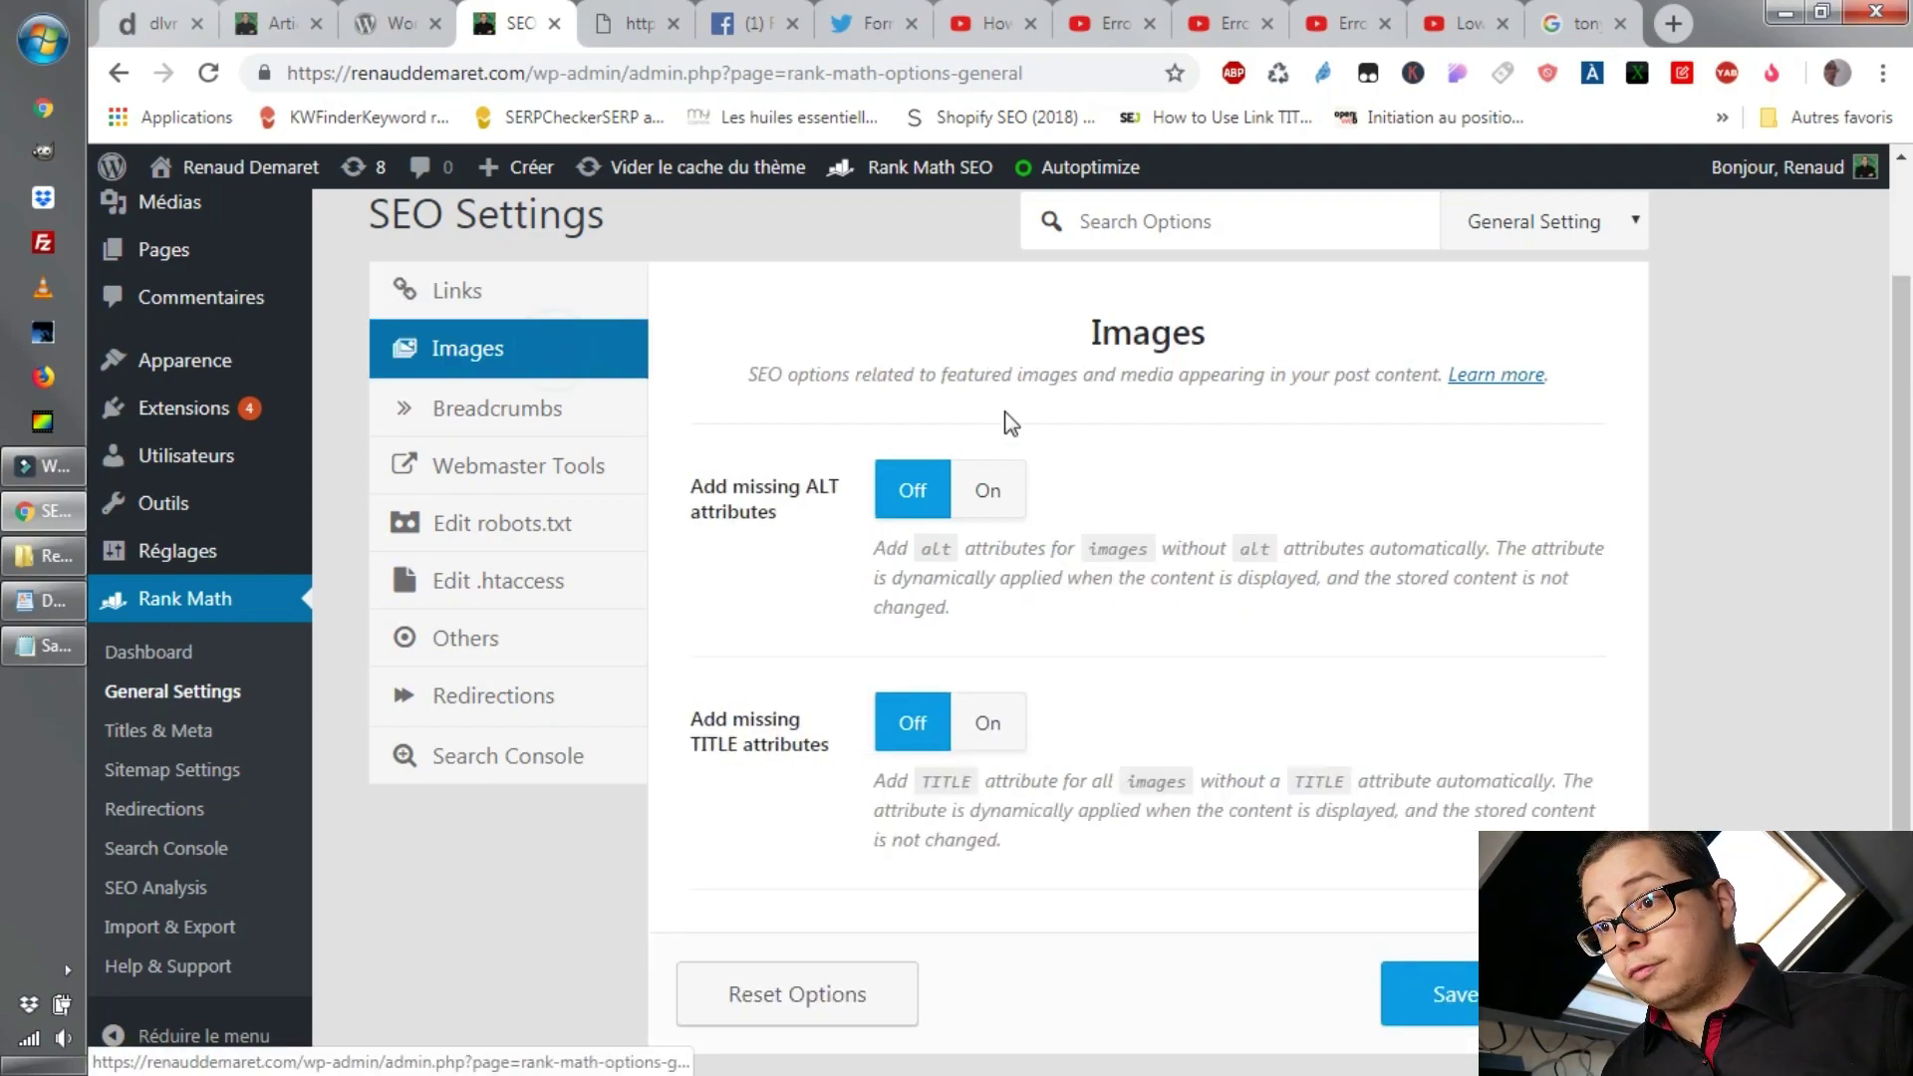
scroll(1084, 543, "down", 1)
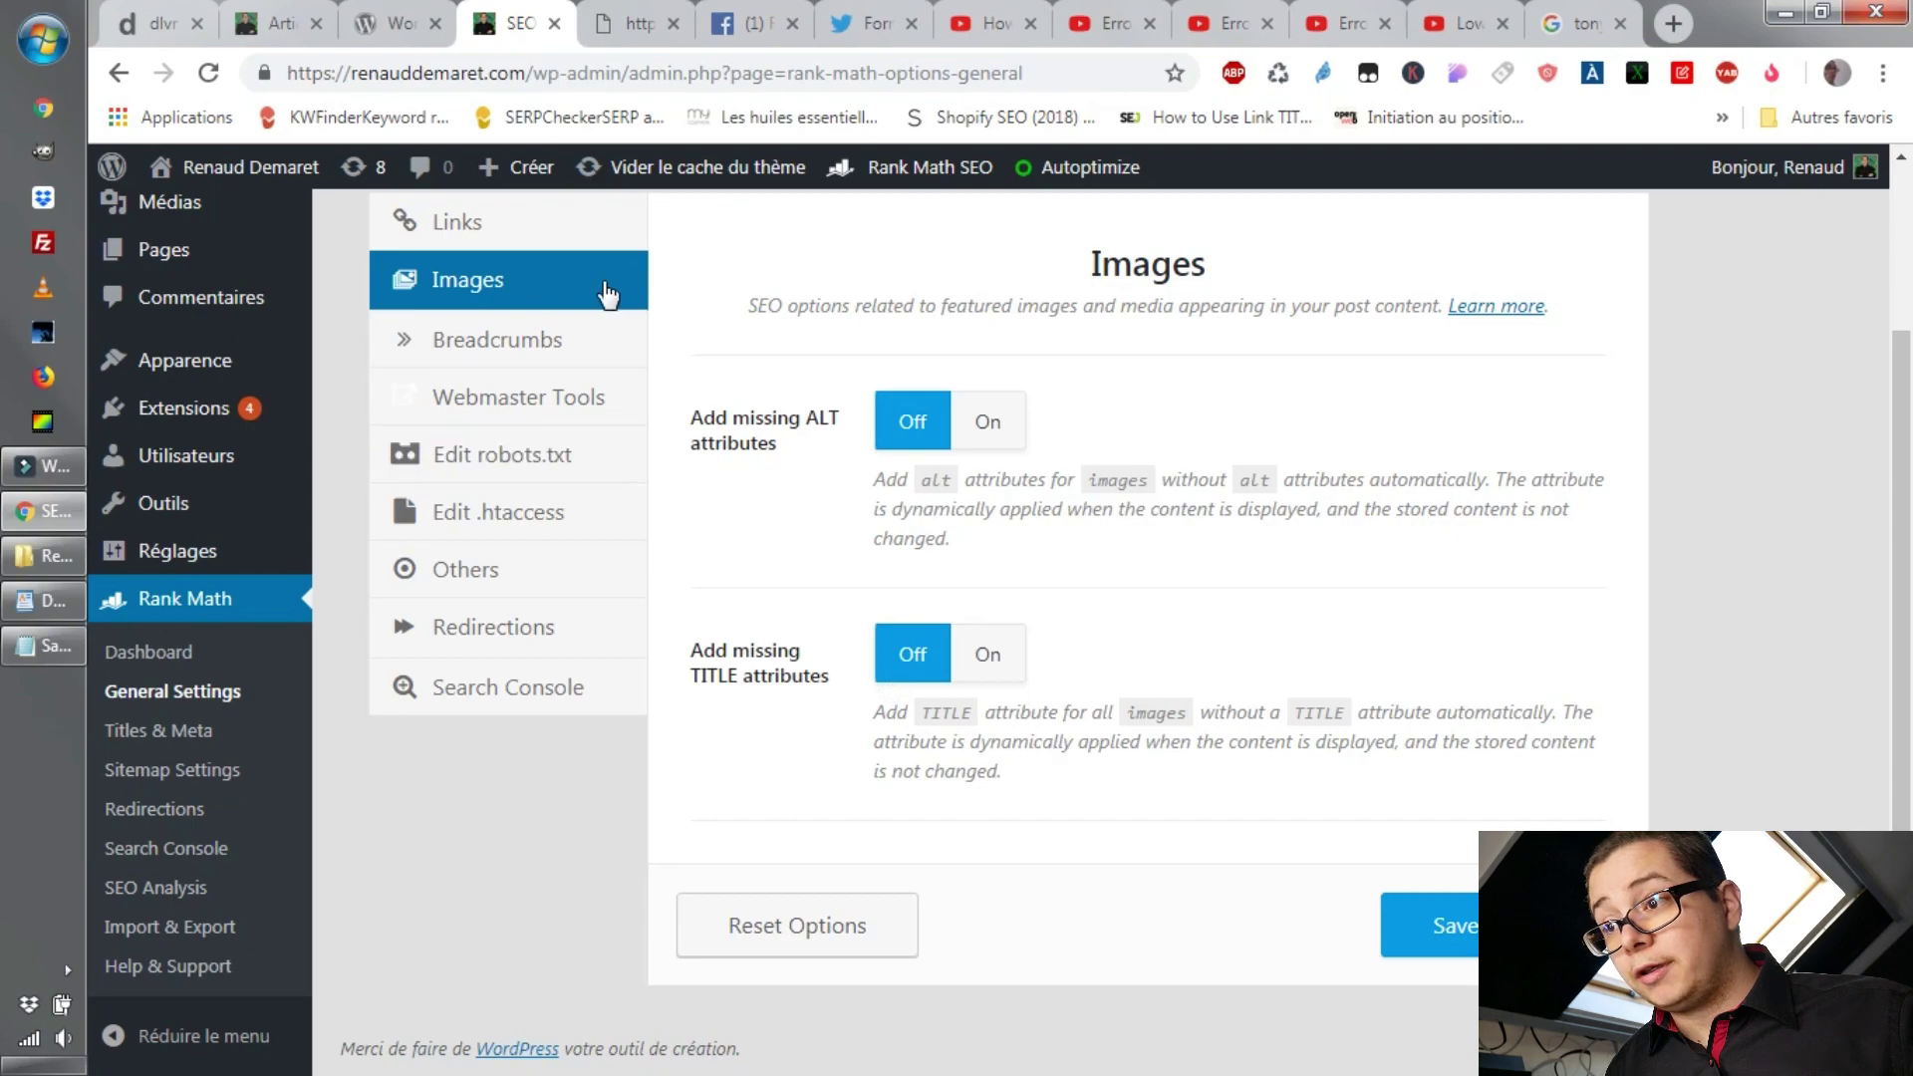
left_click(558, 339)
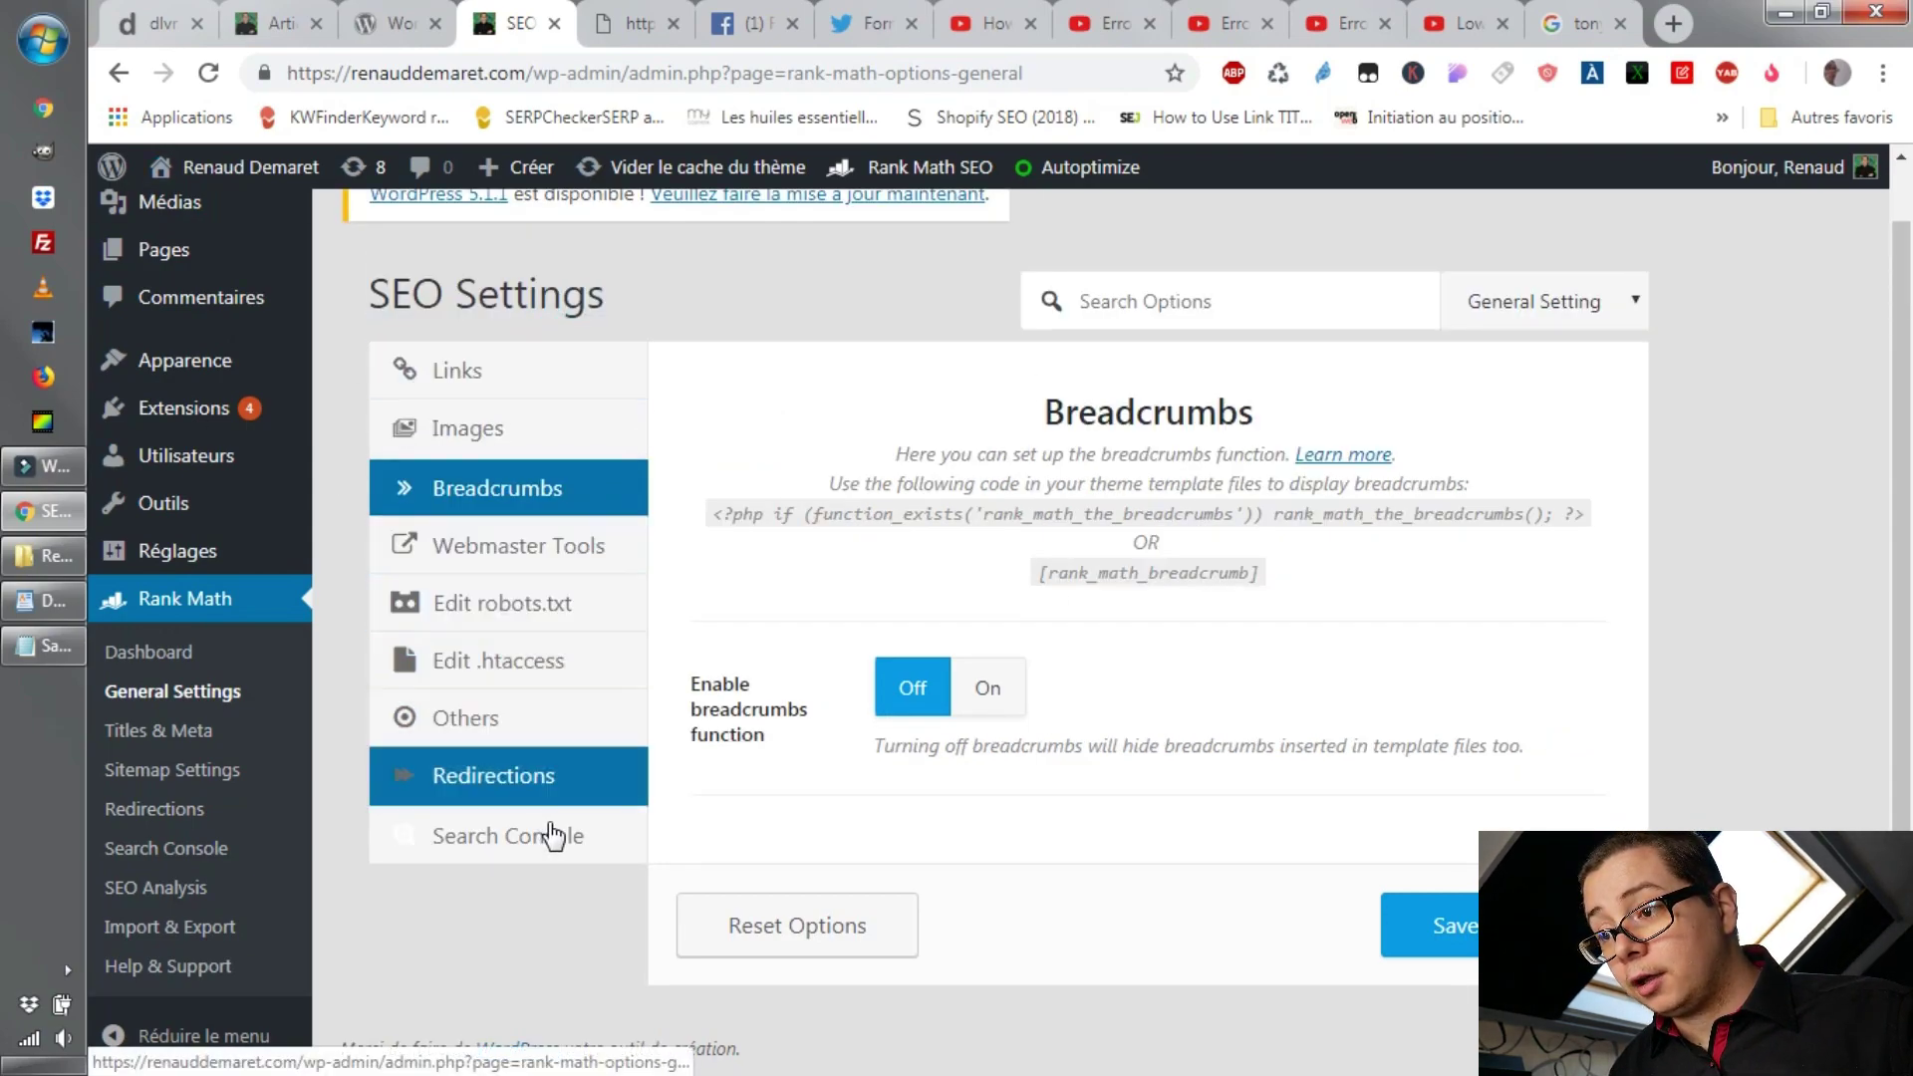
left_click(554, 774)
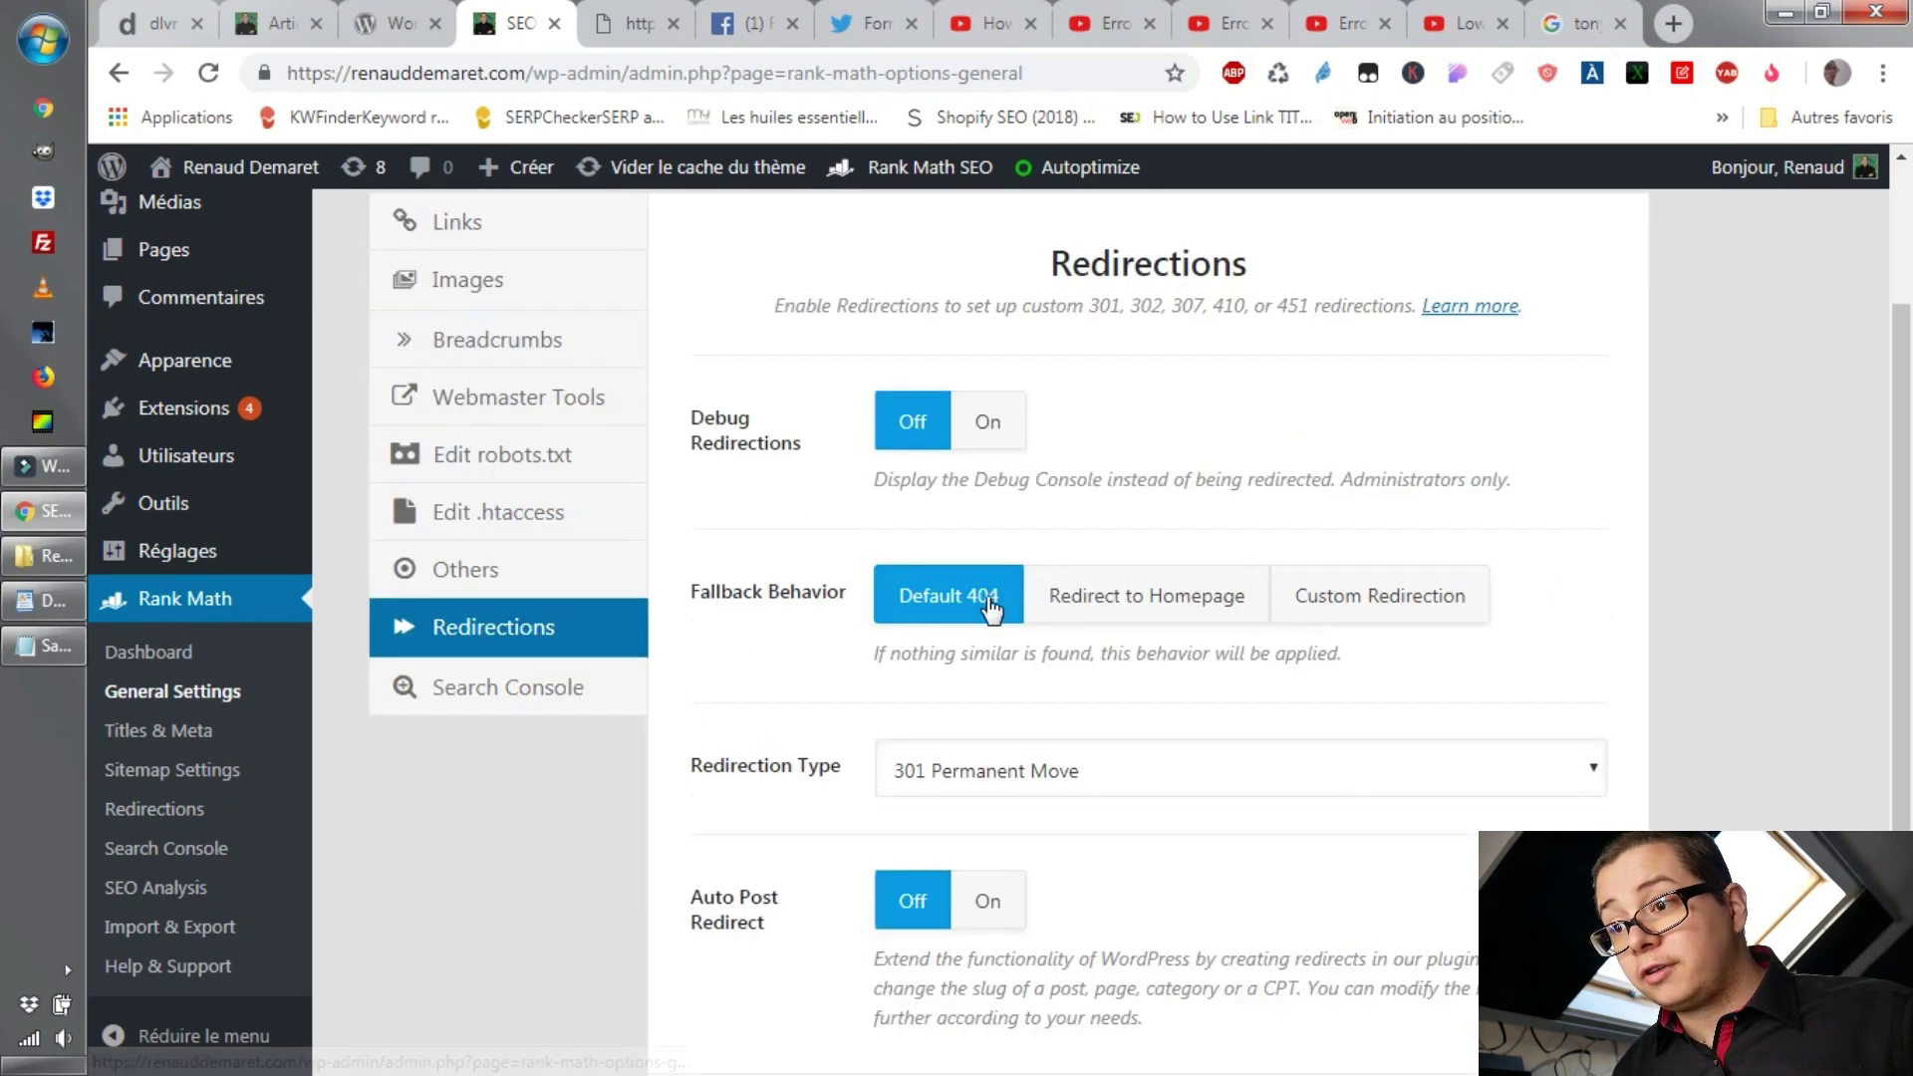
scroll(1056, 686, "down", 2)
scroll(1103, 334, "up", 4)
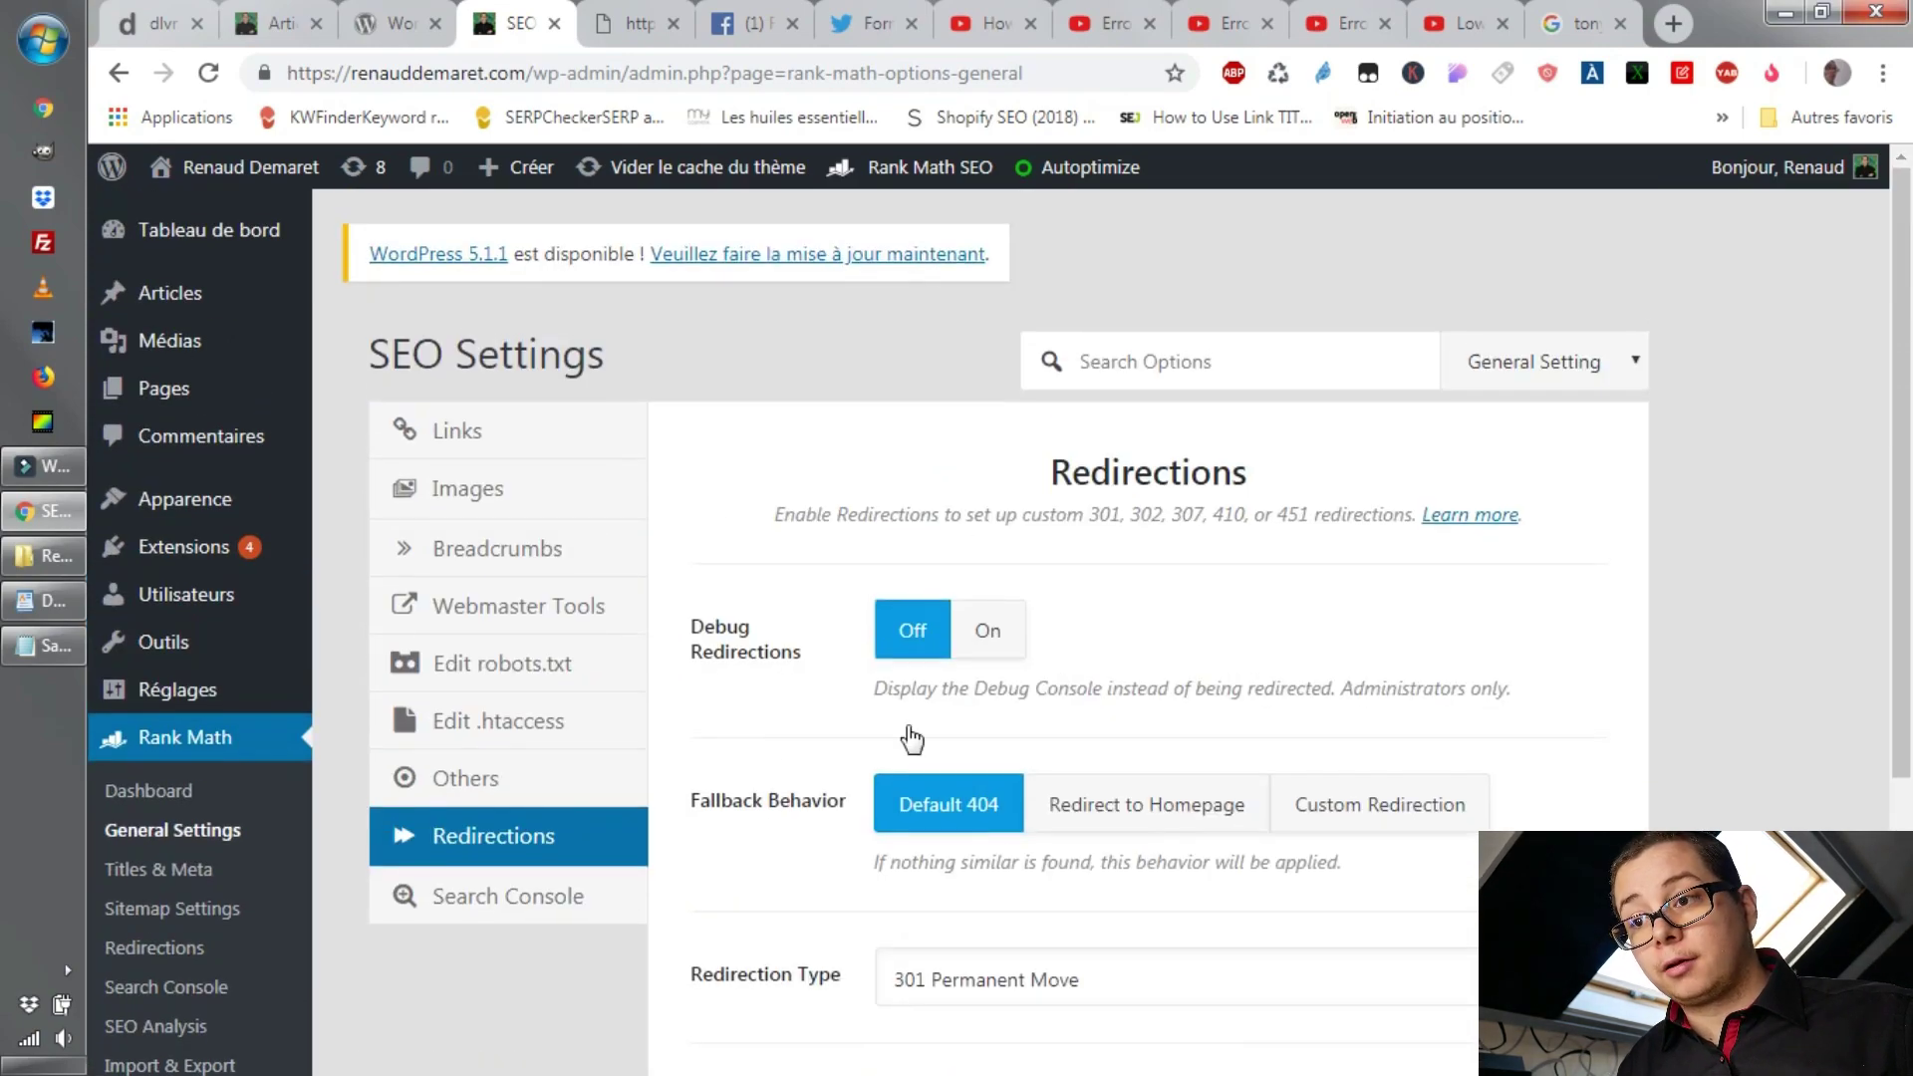
Return to the Links settings and review the remaining options, from Remove Stopwords and Nofollow External Links to Open External Links in New Tab/Window.
left_click(407, 435)
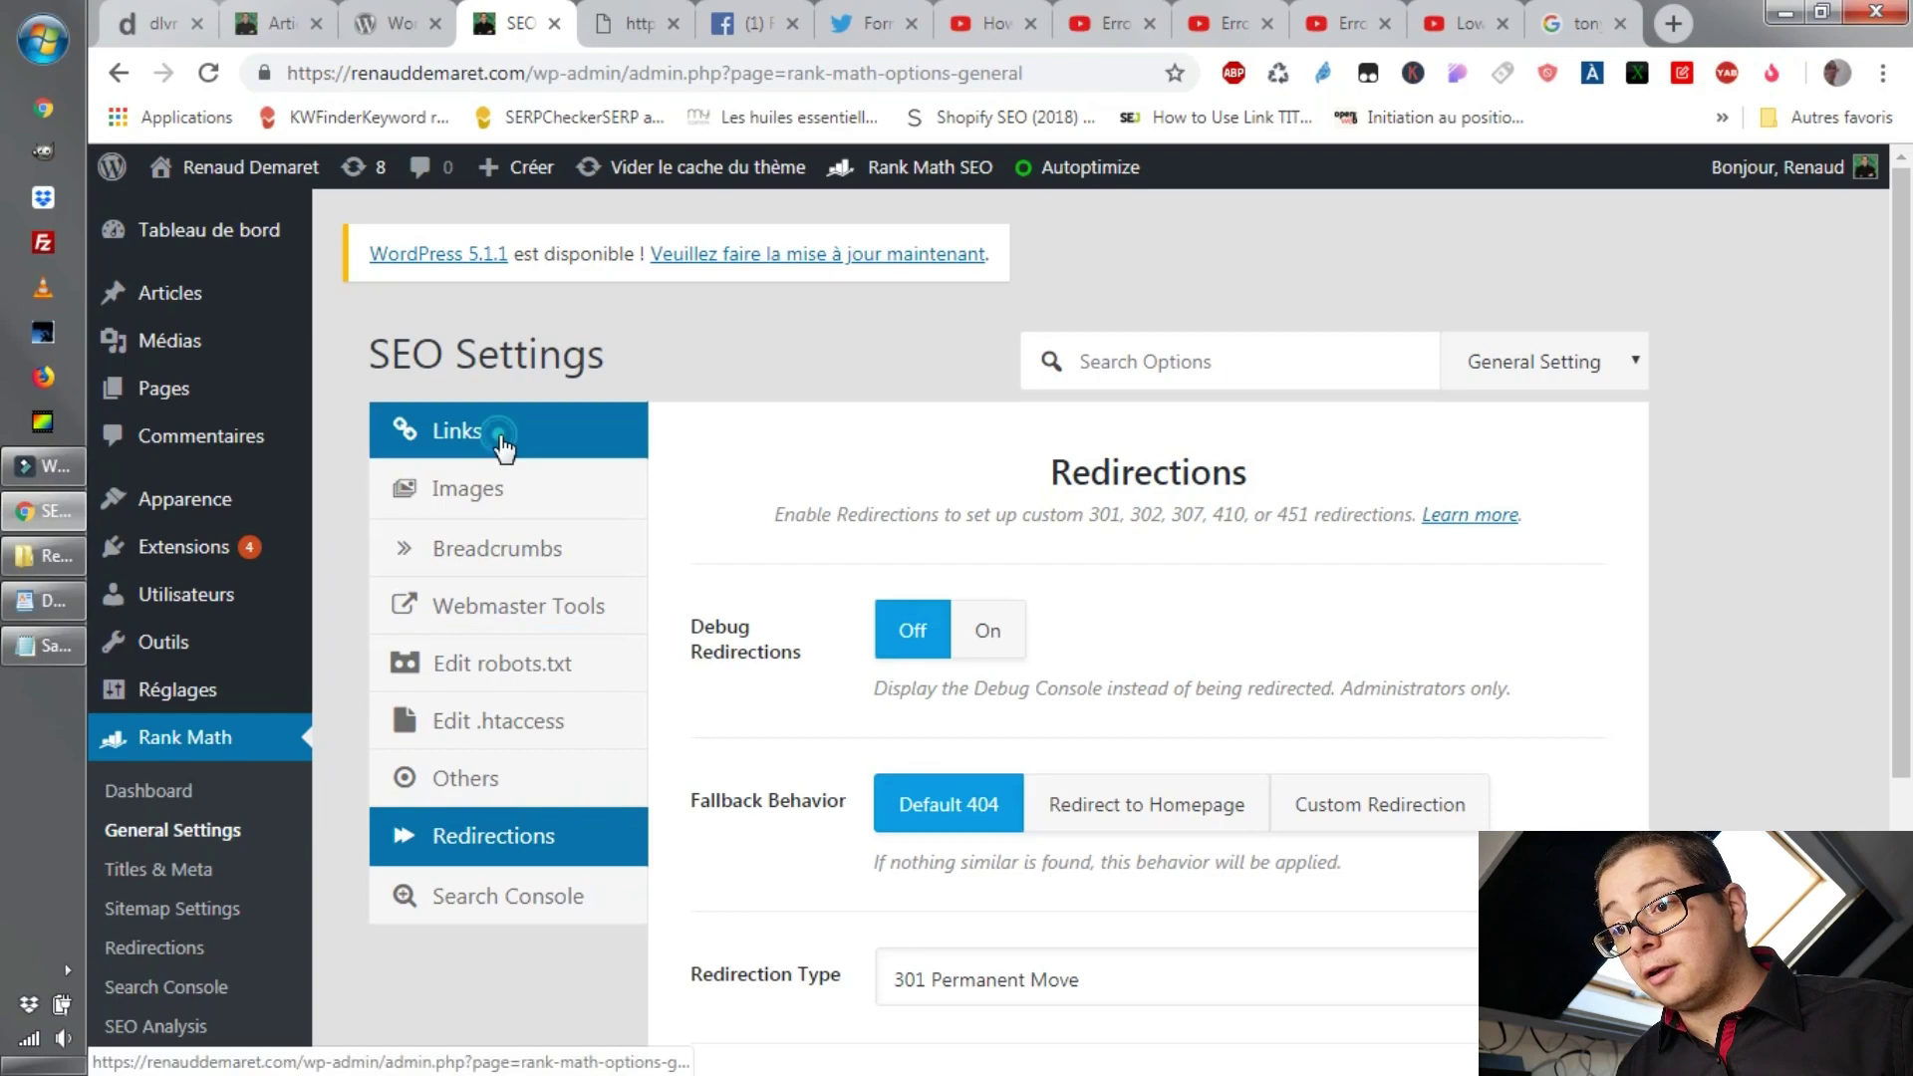
scroll(1046, 854, "down", 5)
scroll(996, 757, "down", 10)
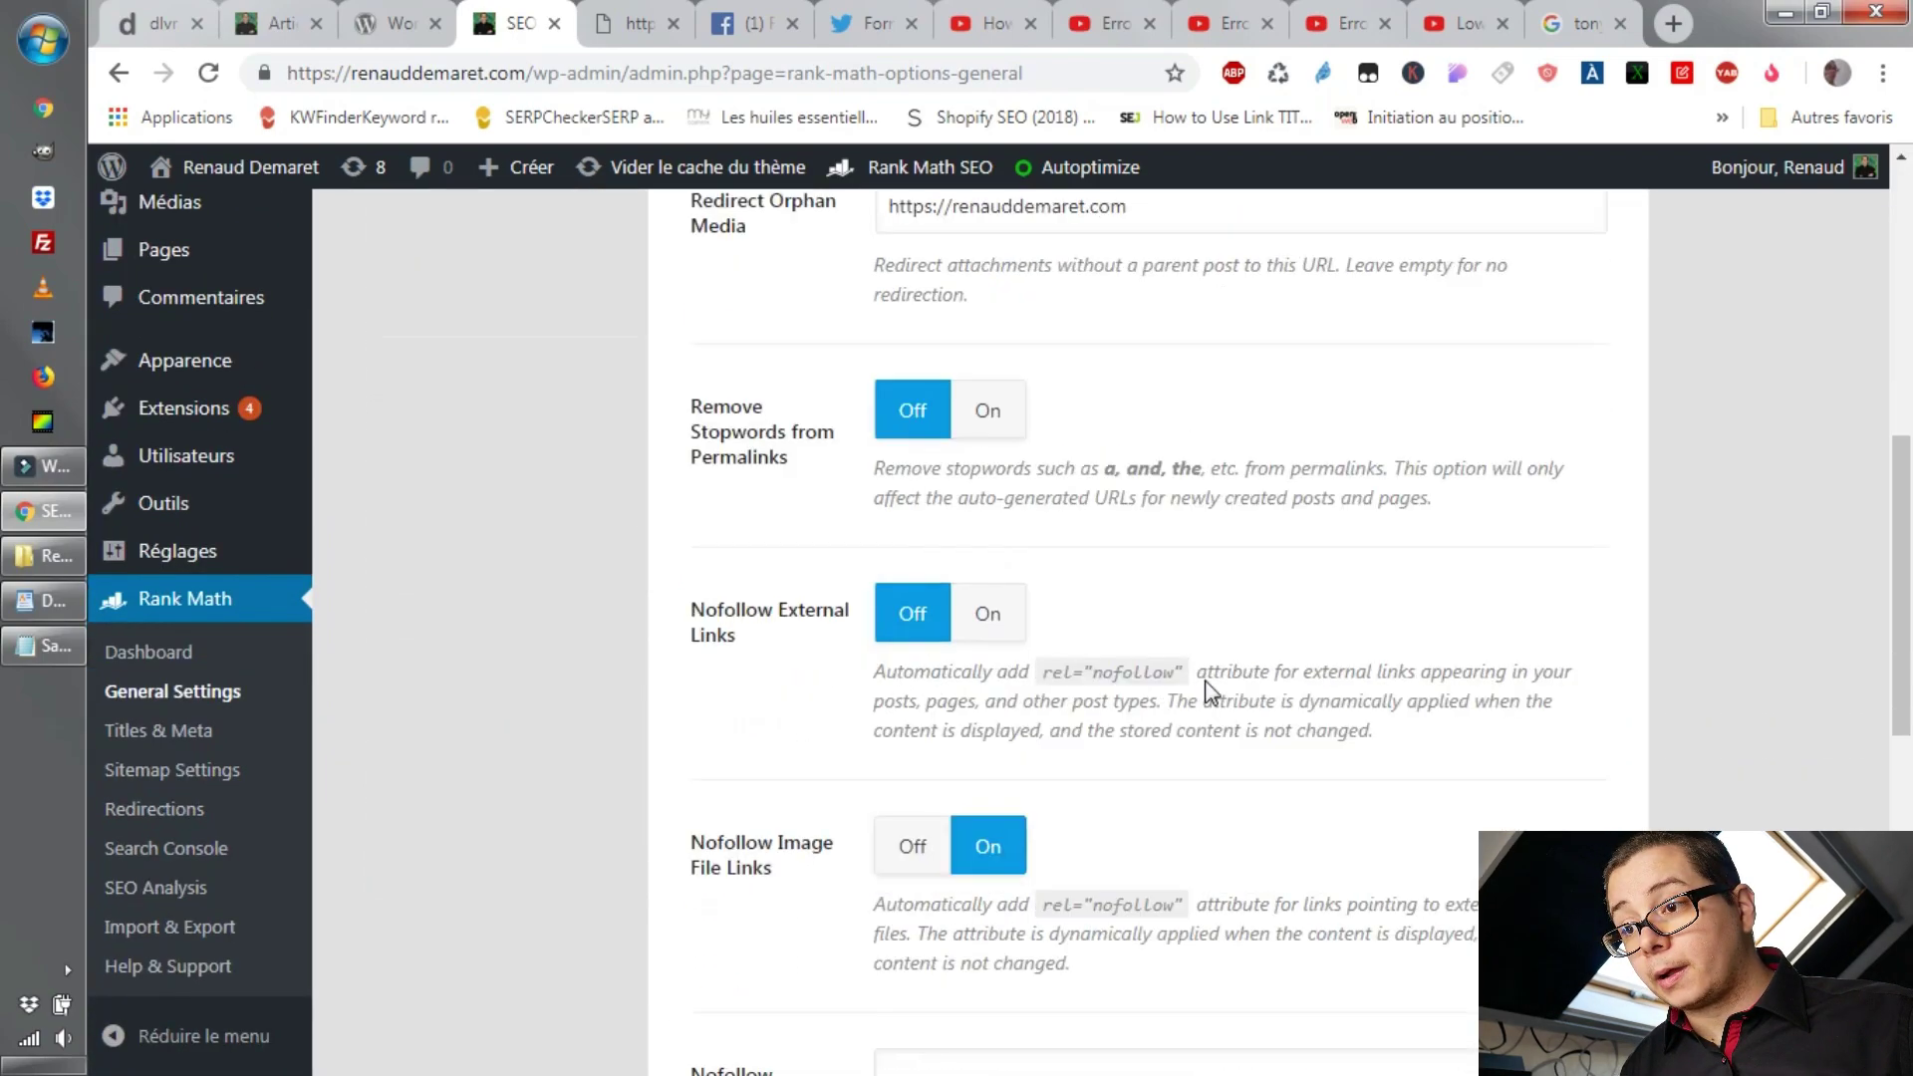
left_click(1140, 670)
scroll(845, 658, "up", 1)
scroll(698, 667, "down", 3)
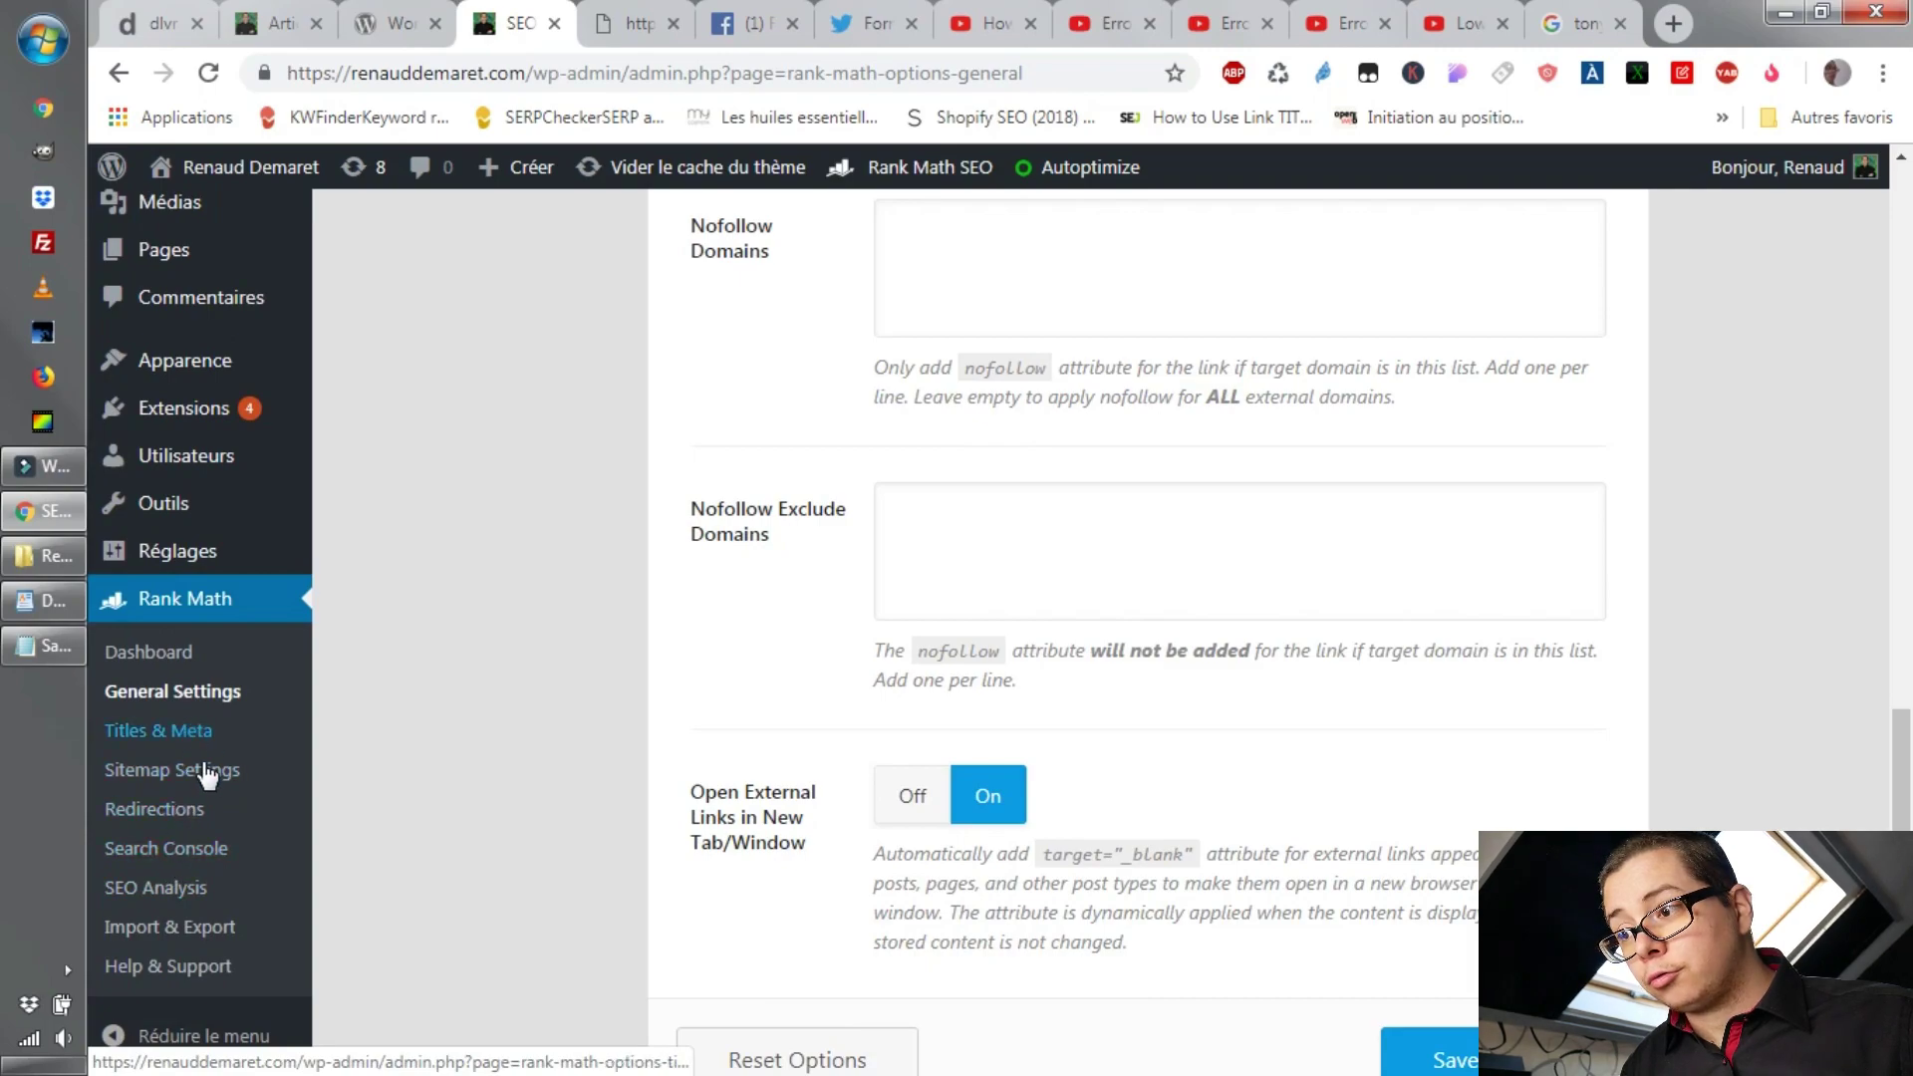
Open Rank Math's Sitemap Settings and follow the sitemap_index.xml link to view the XML sitemap index.
left_click(203, 777)
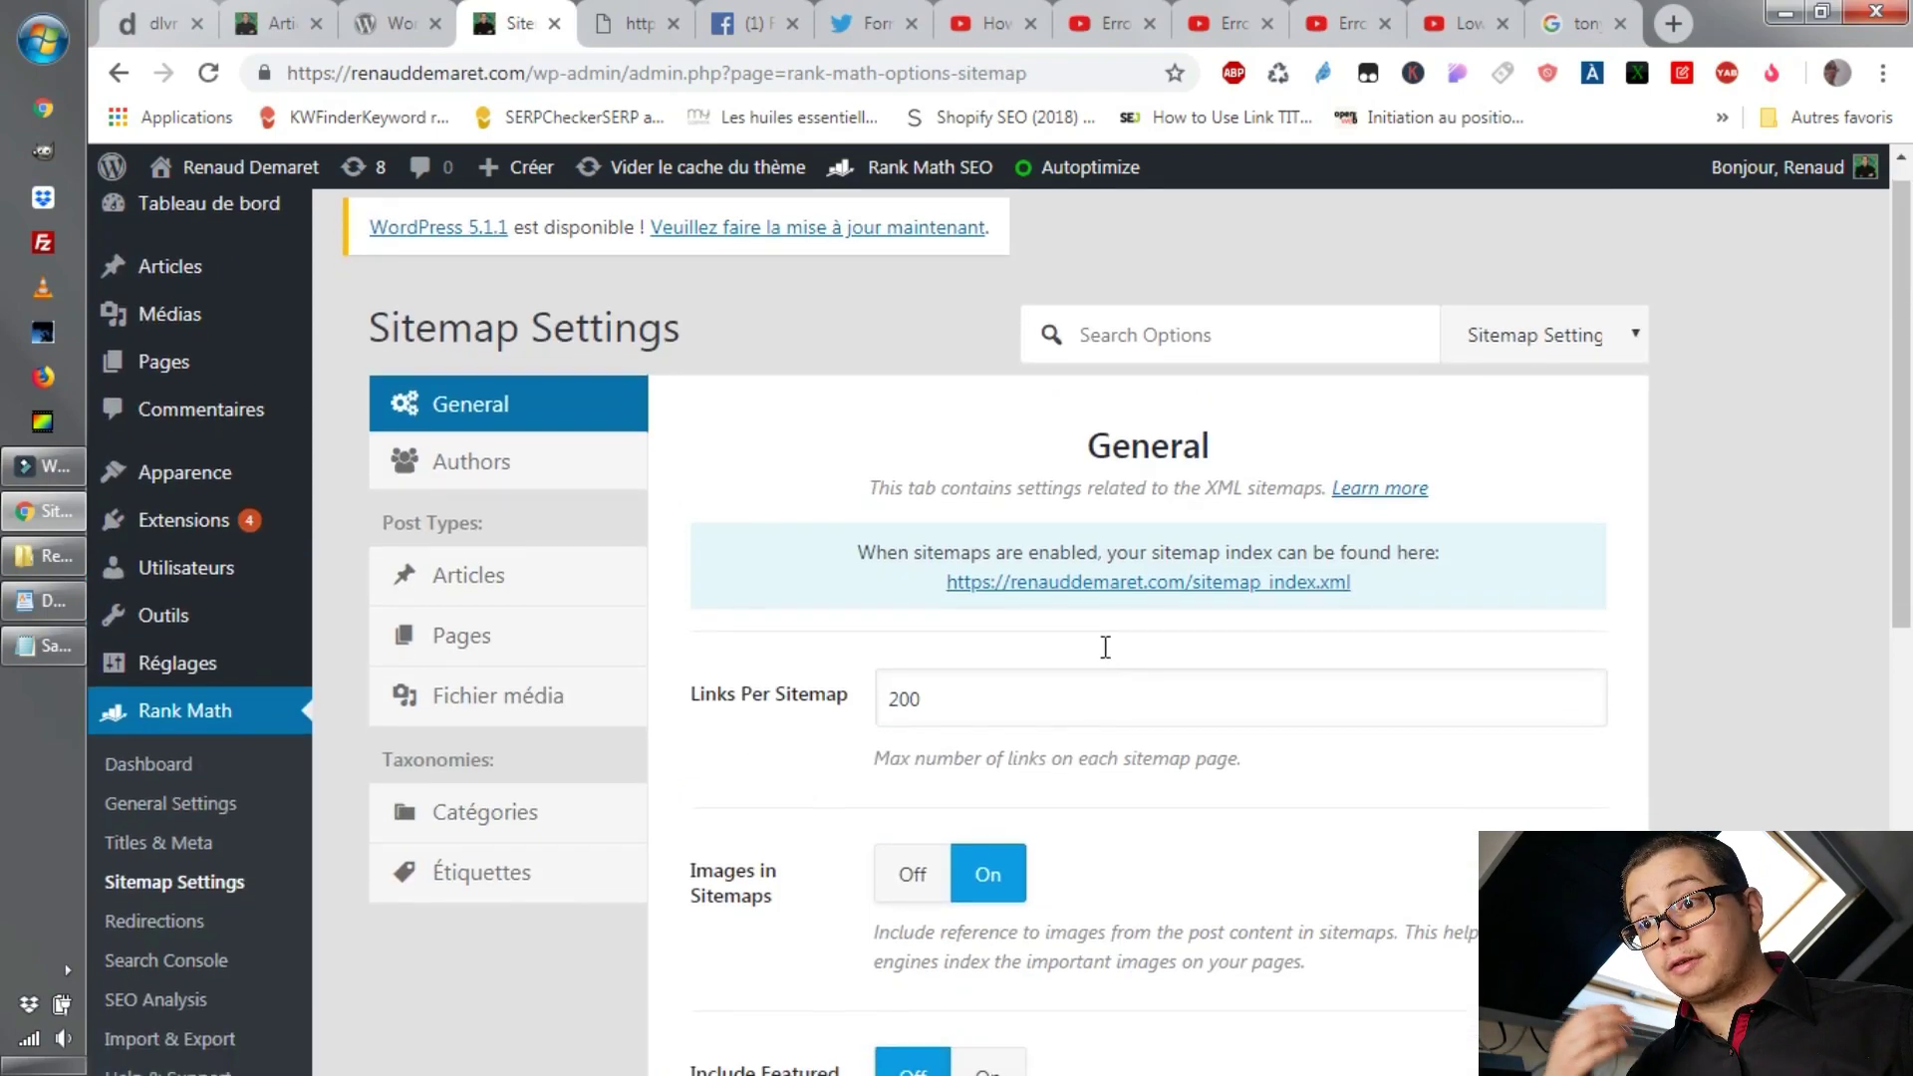
scroll(1105, 647, "down", 2)
left_click(1349, 451)
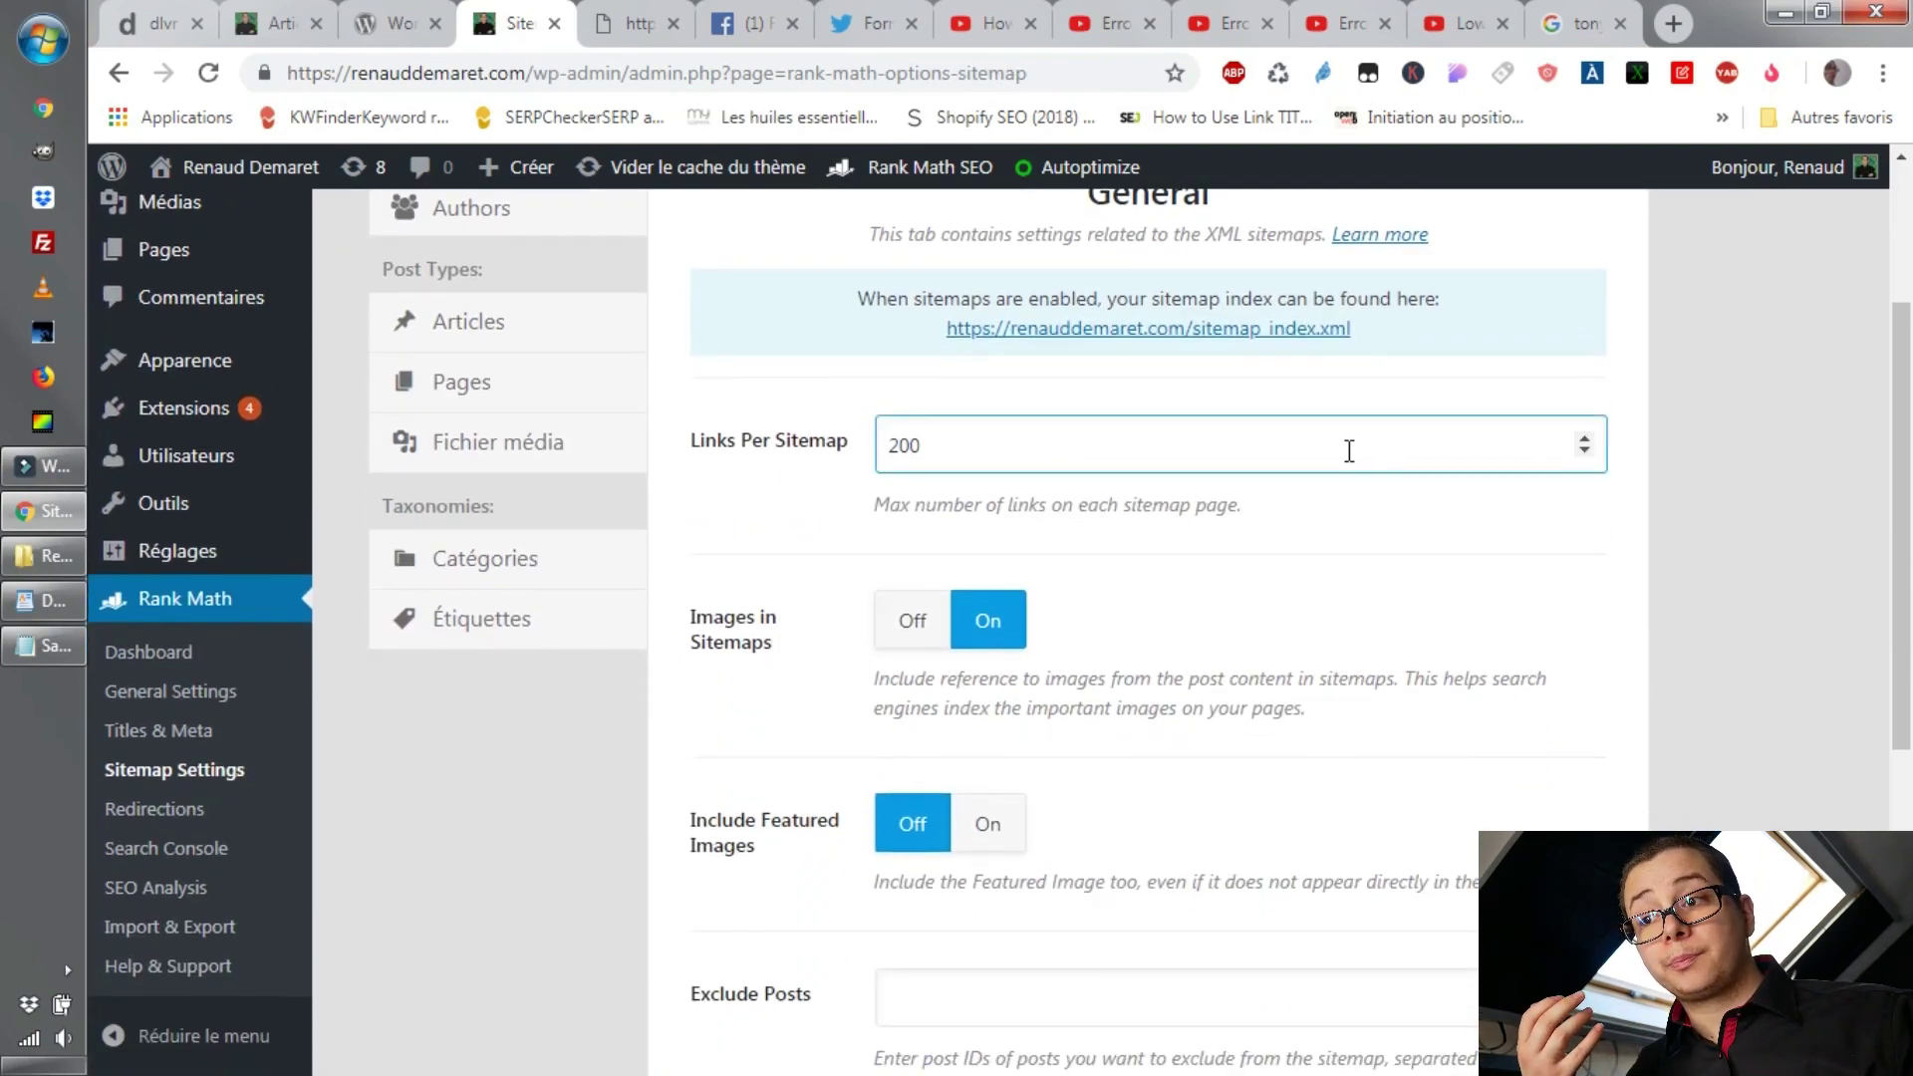
scroll(1340, 707, "up", 2)
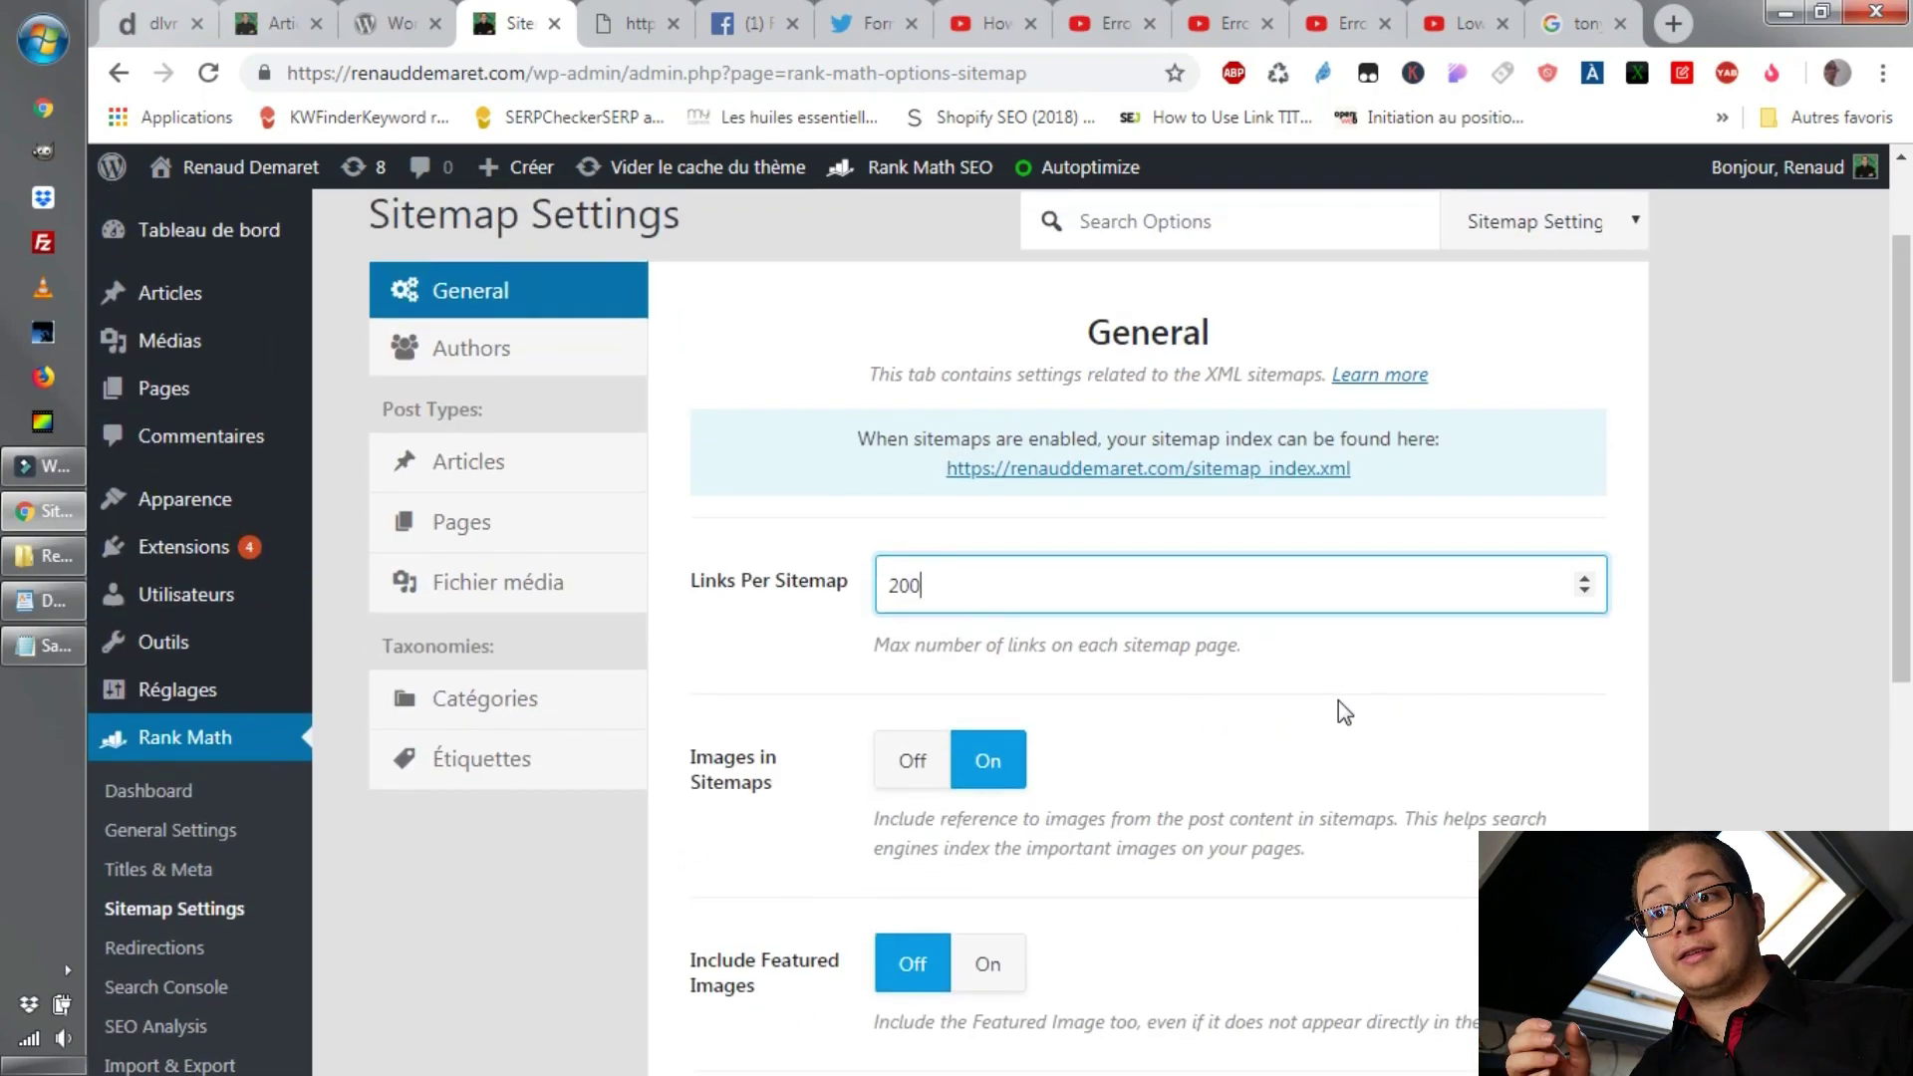
left_click(1260, 469)
left_click(638, 16)
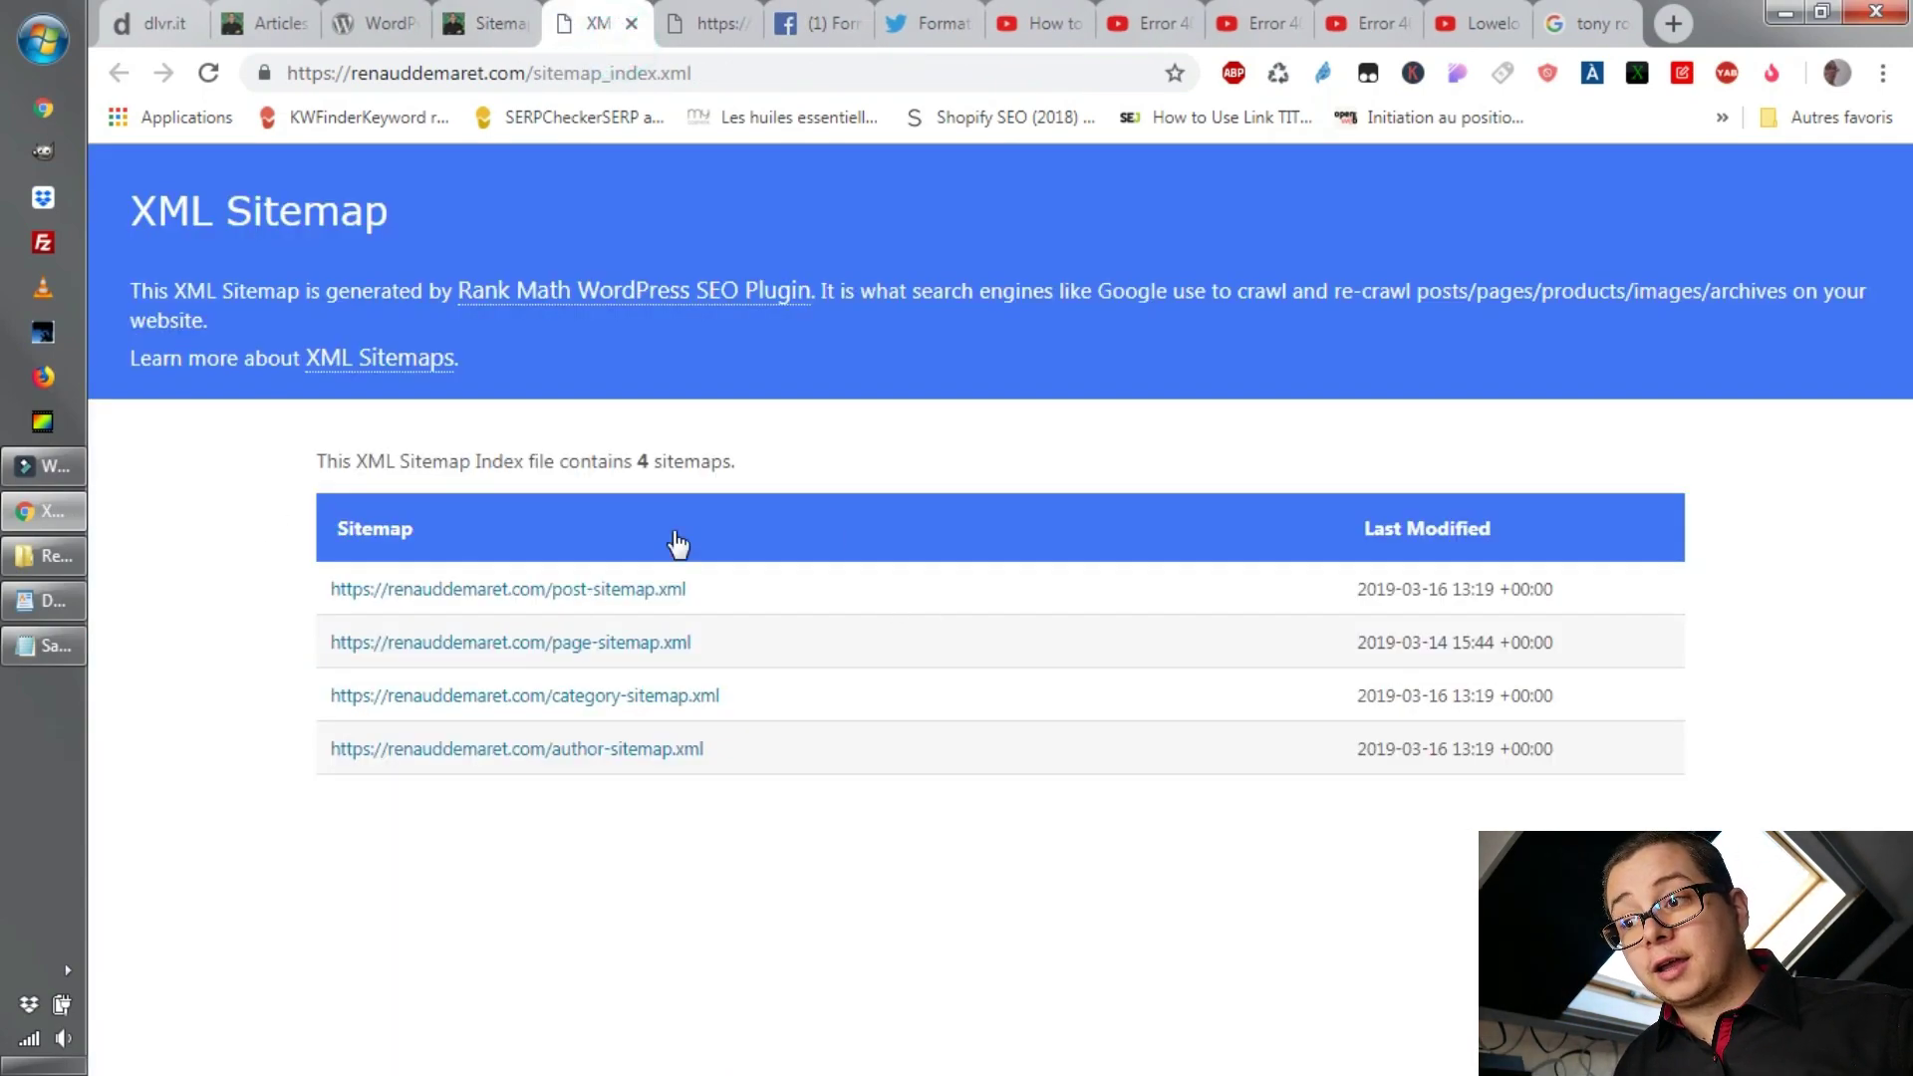
Open post-sitemap.xml from the sitemap index and look through its full list of article URLs.
left_click(633, 596)
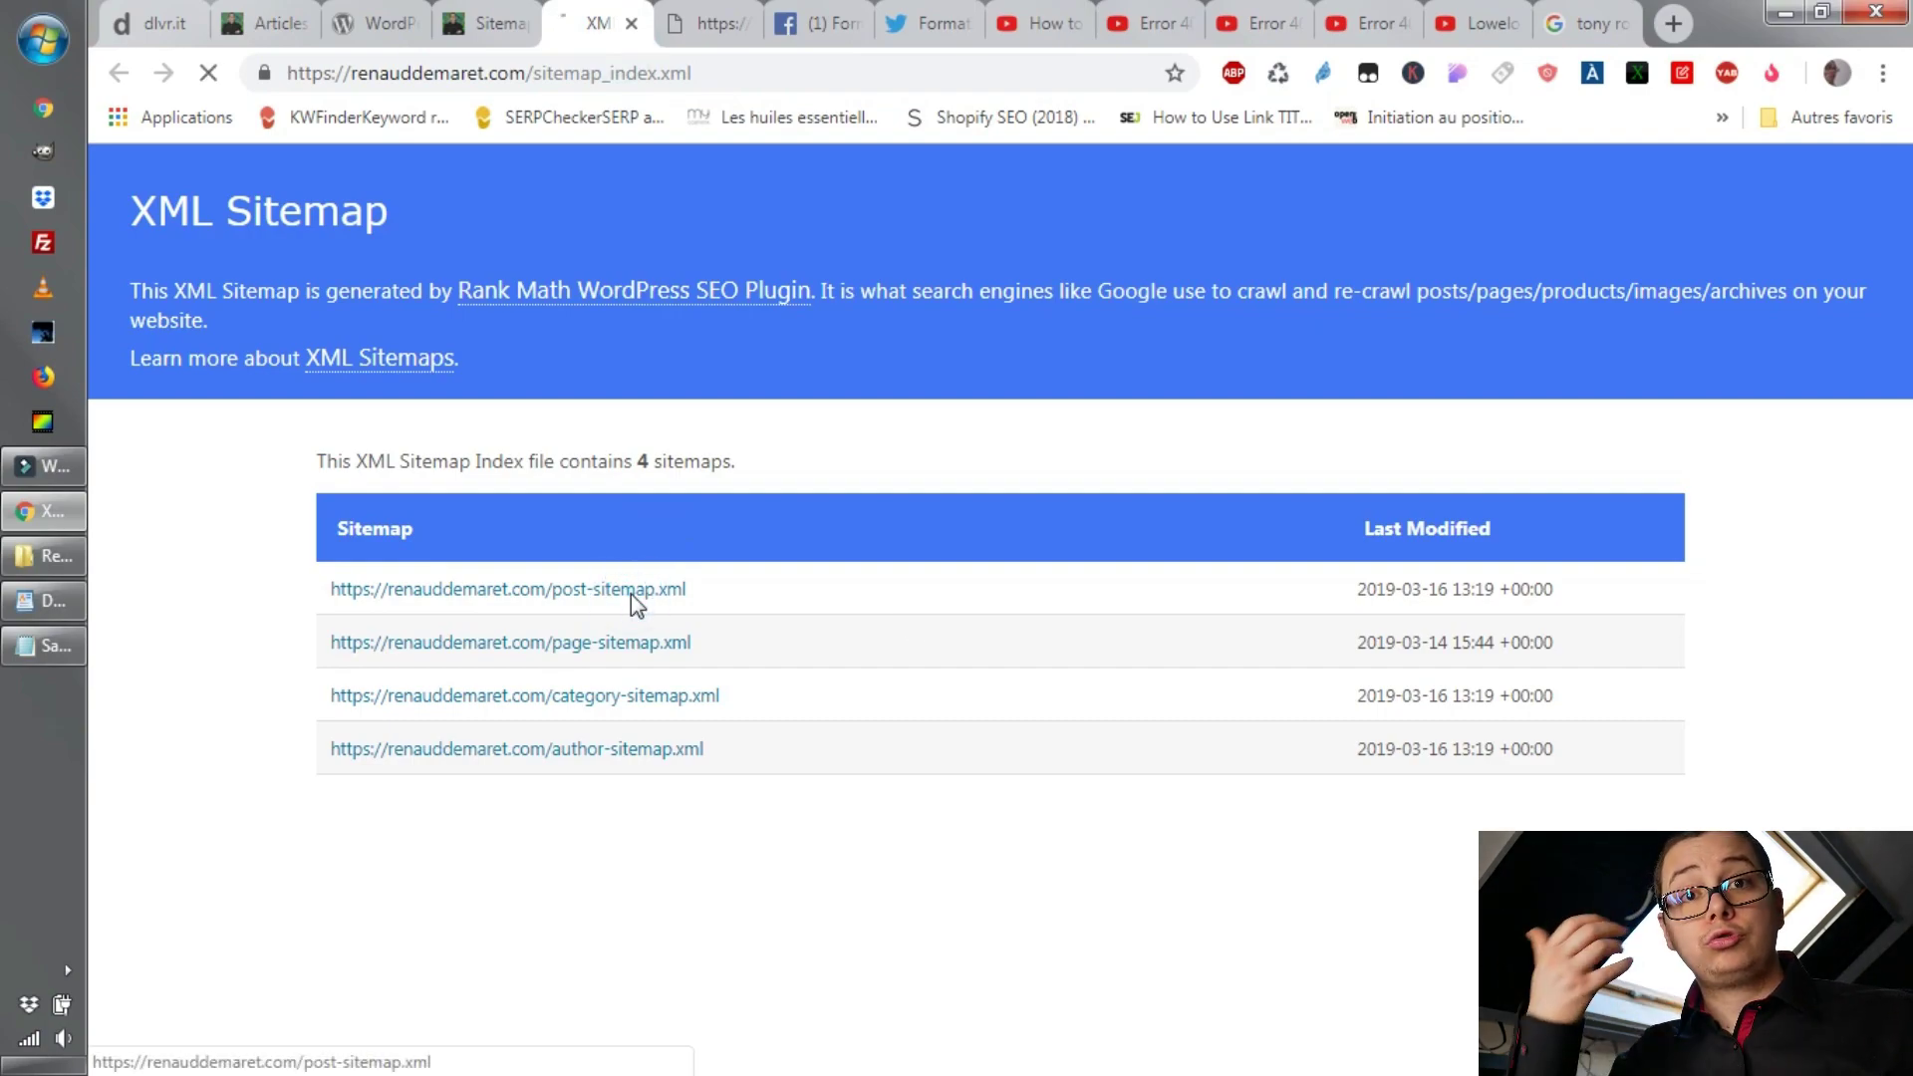
scroll(1110, 687, "down", 1)
scroll(1112, 682, "down", 1)
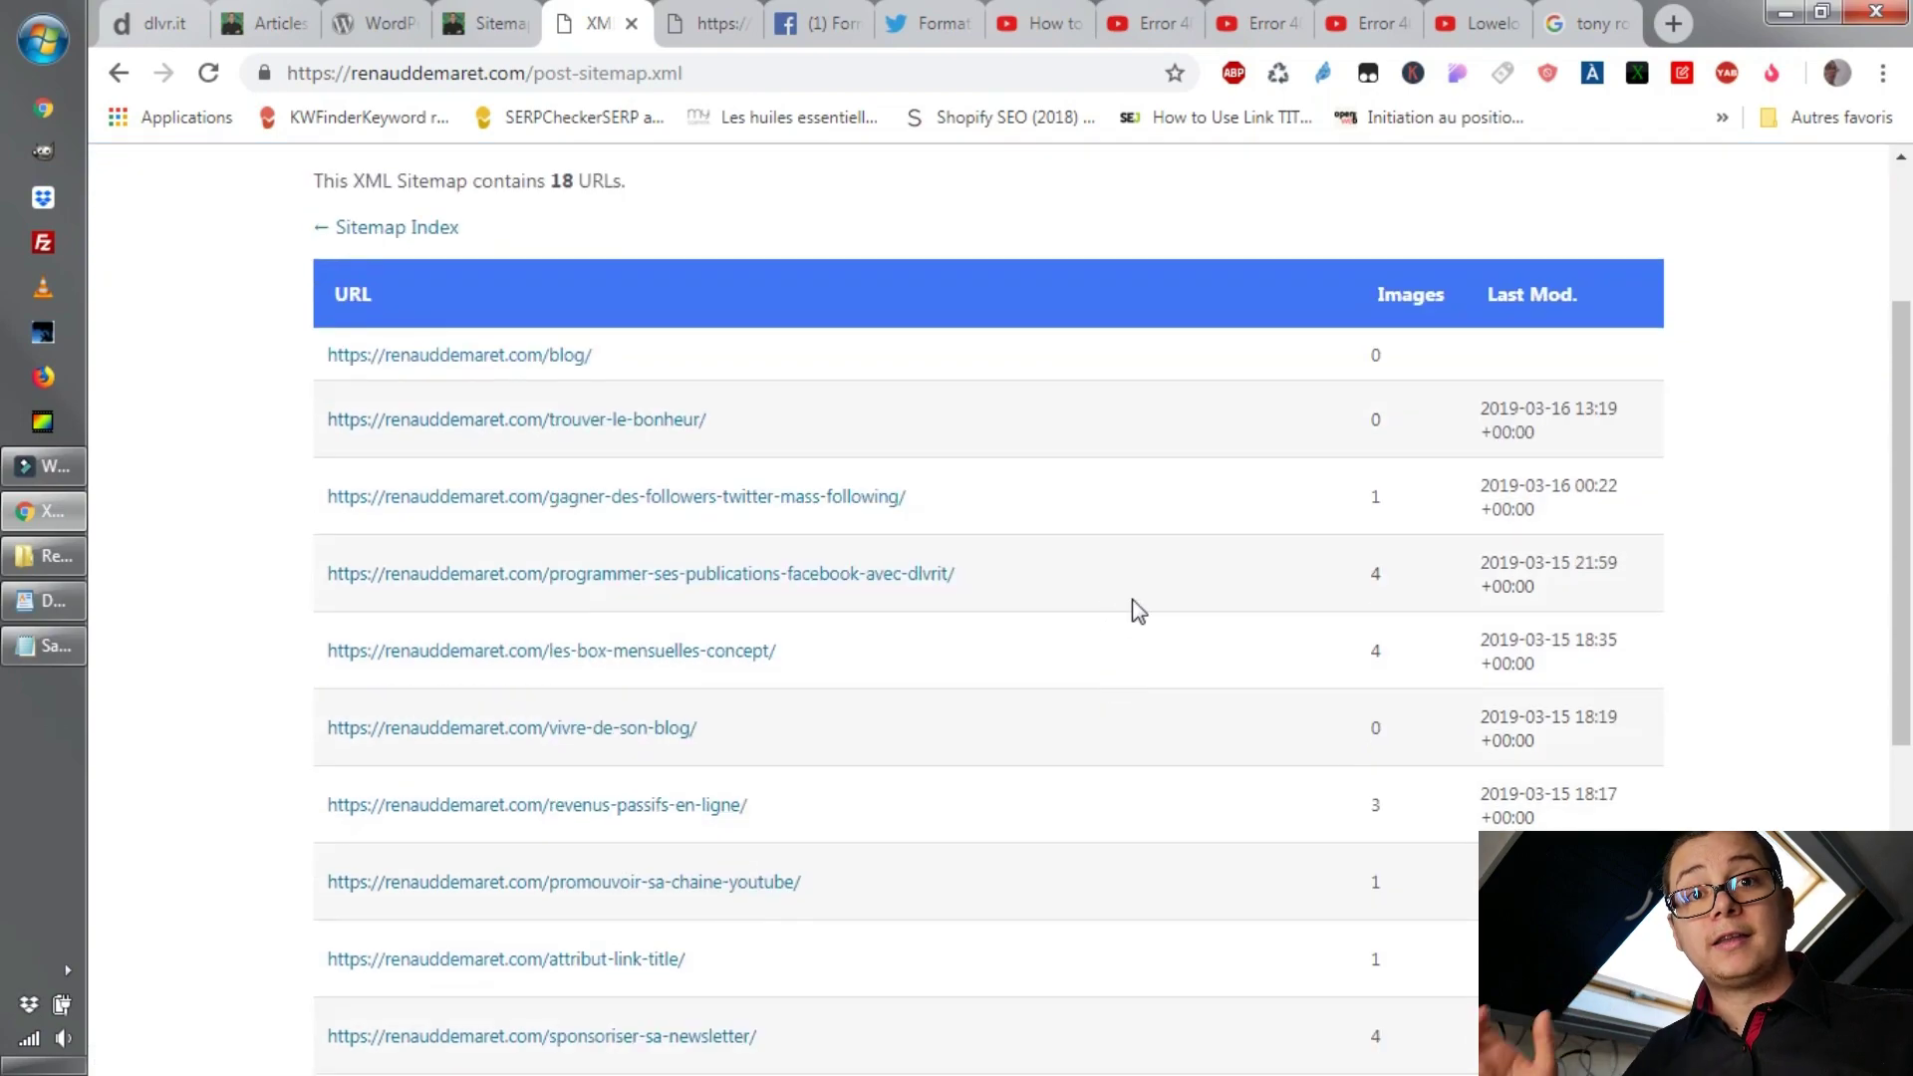
scroll(1126, 620, "down", 5)
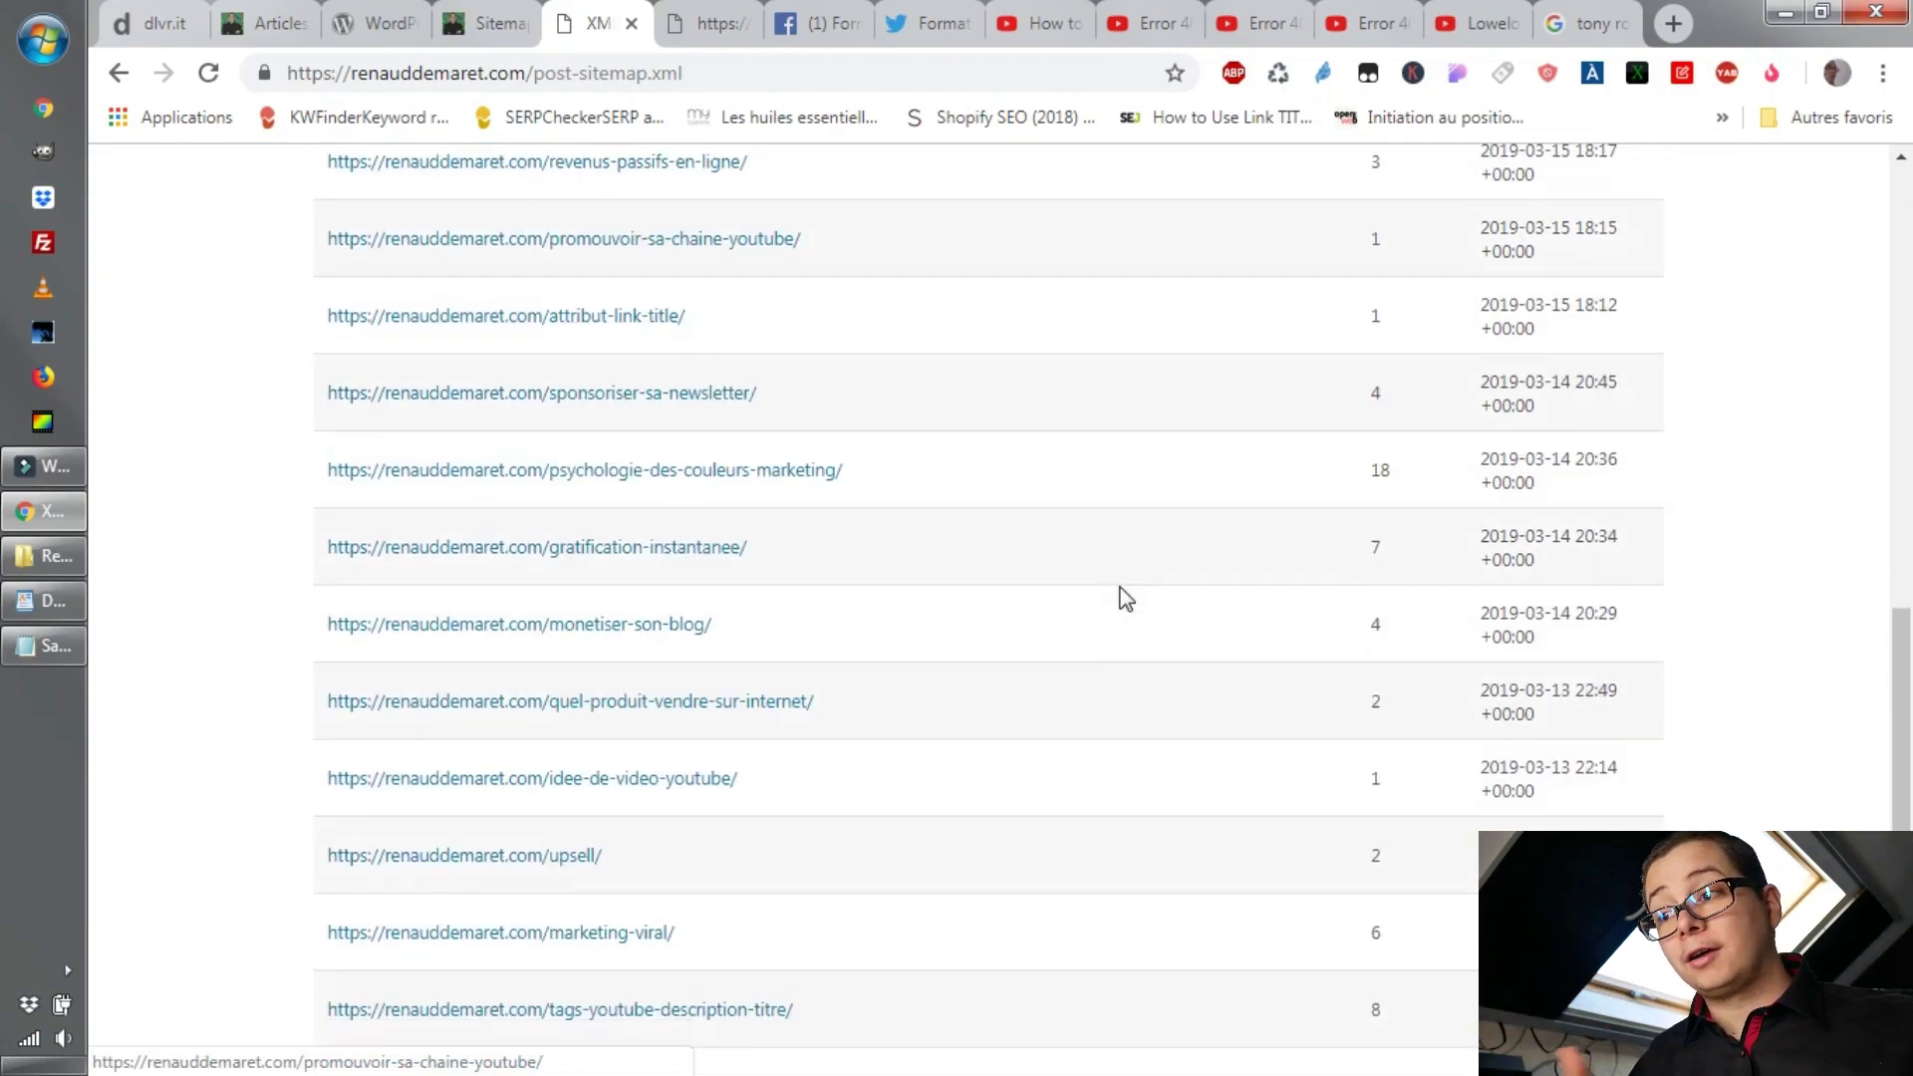
scroll(1084, 654, "up", 7)
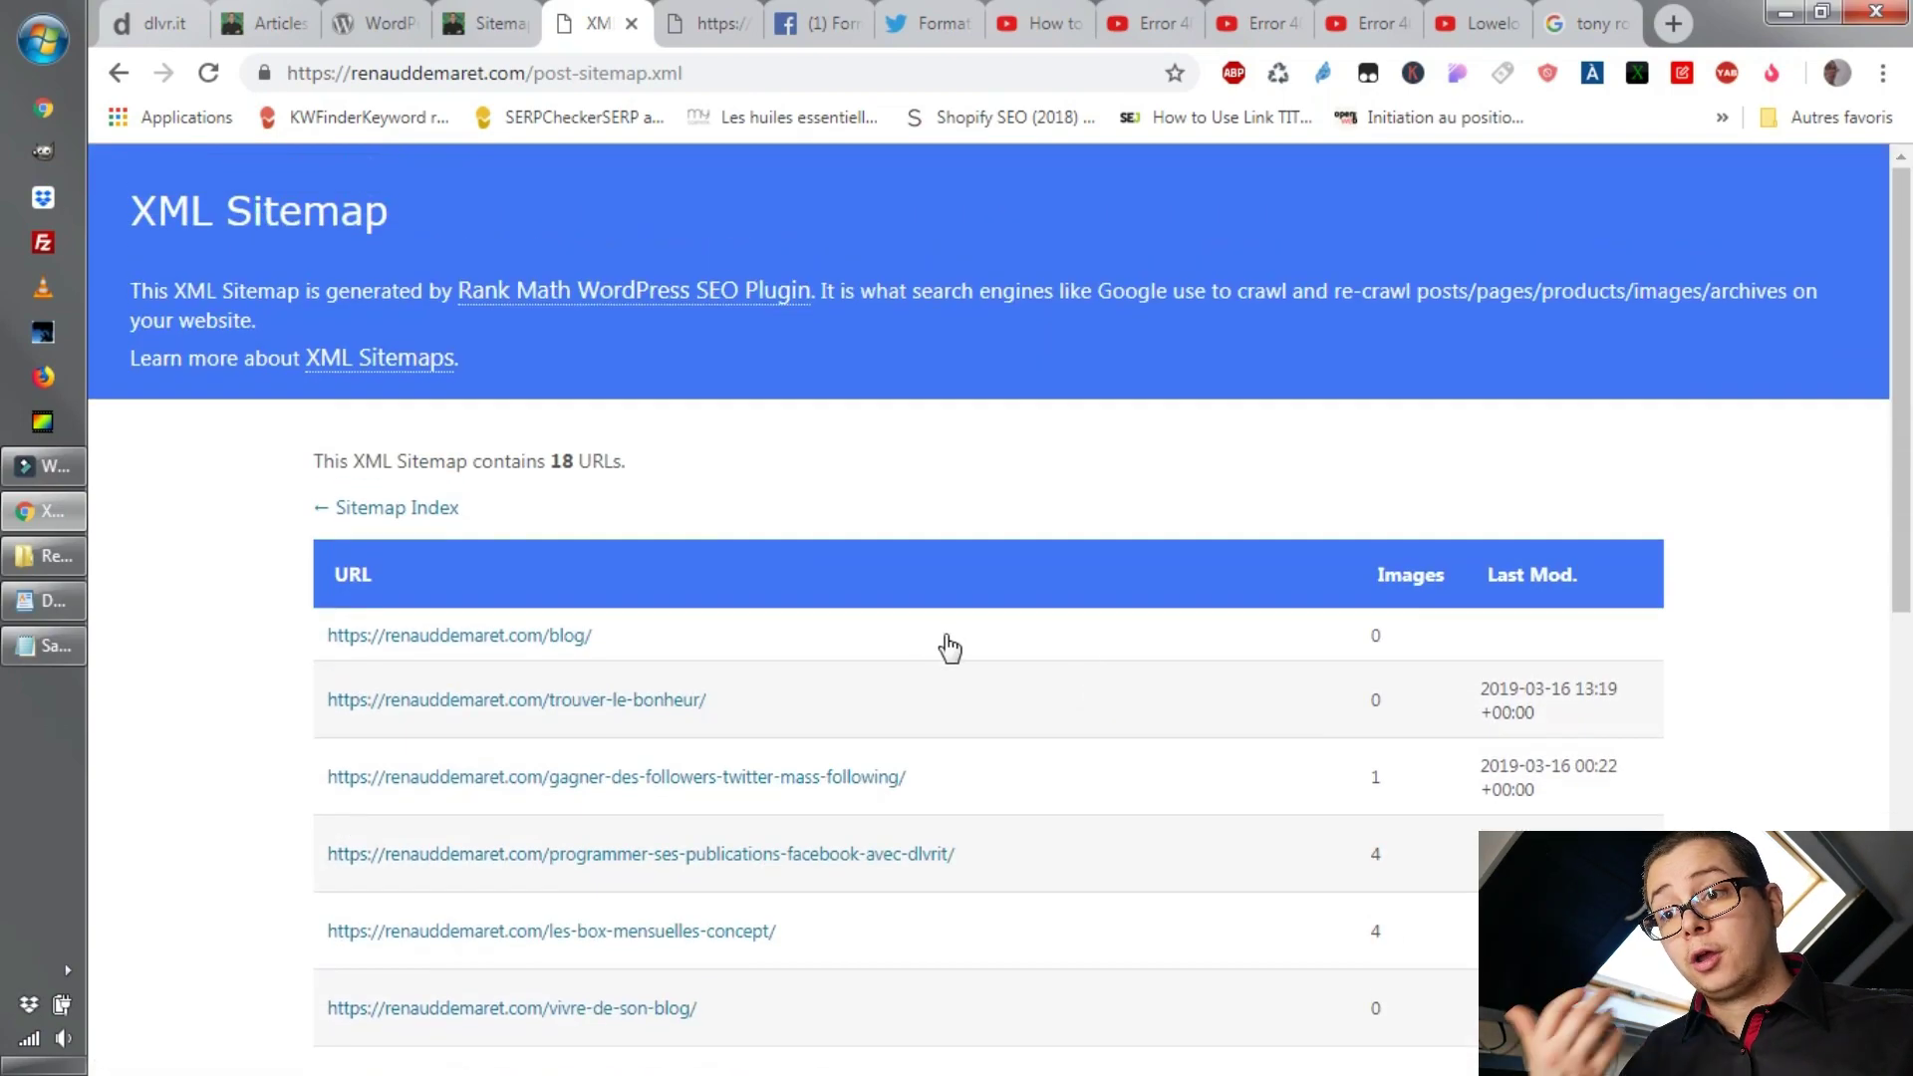
scroll(927, 683, "down", 7)
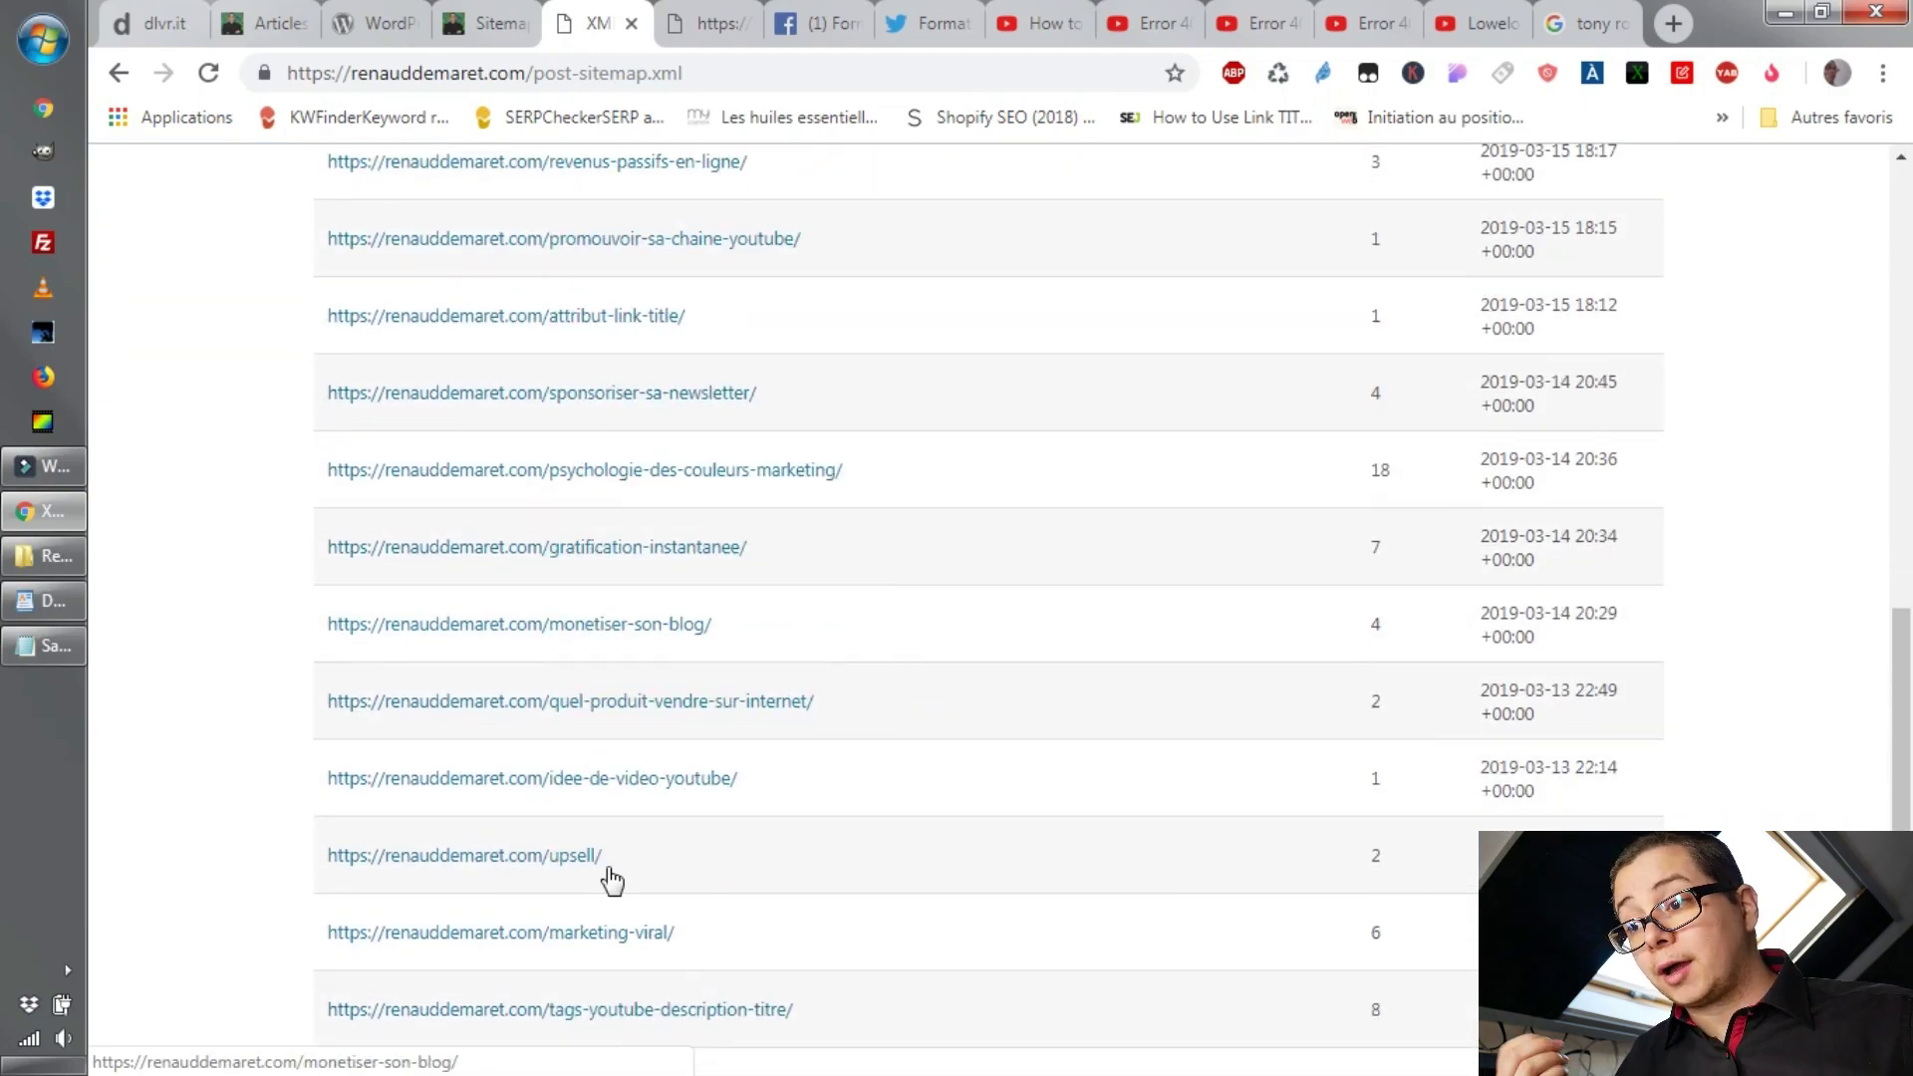
scroll(490, 730, "up", 7)
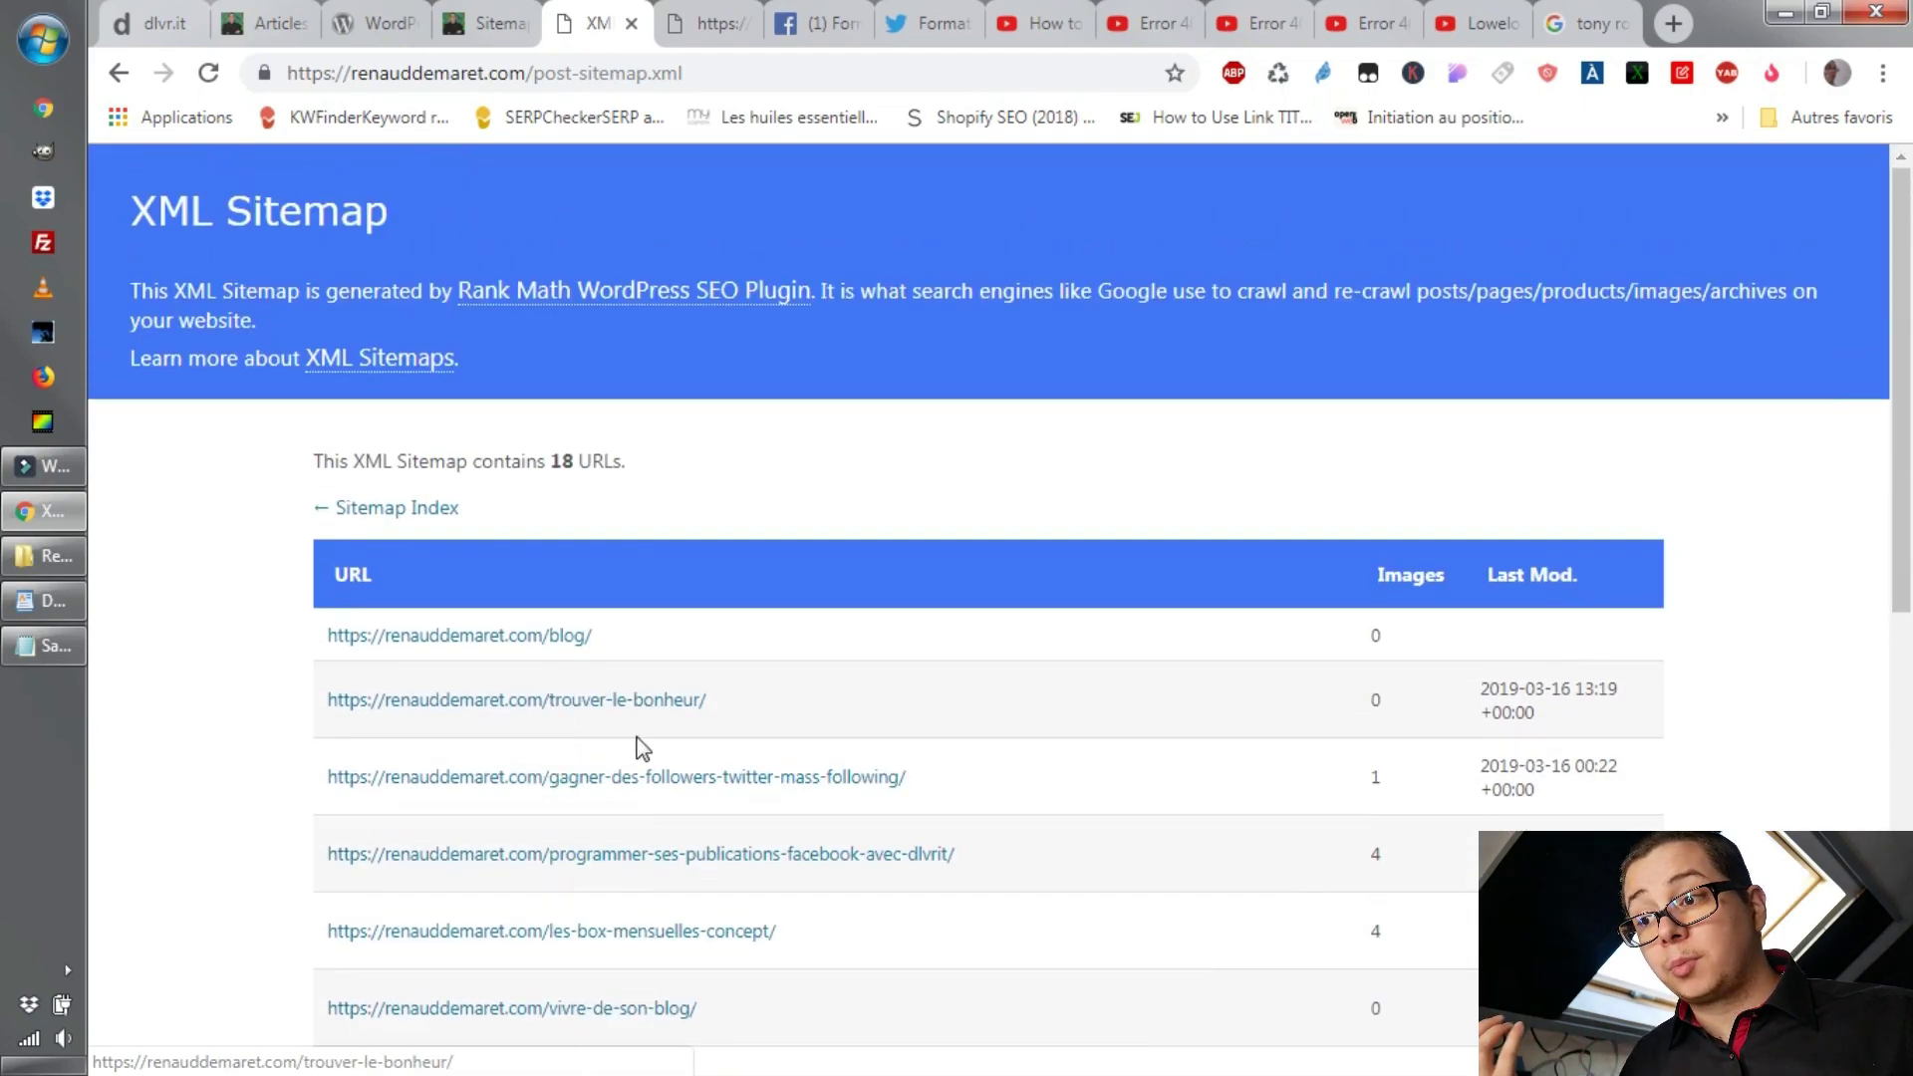
Open the trouver-le-bonheur article from the sitemap in a separate tab, view it, and return to the Sitemap Settings.
middle_click(598, 702)
left_click(649, 29)
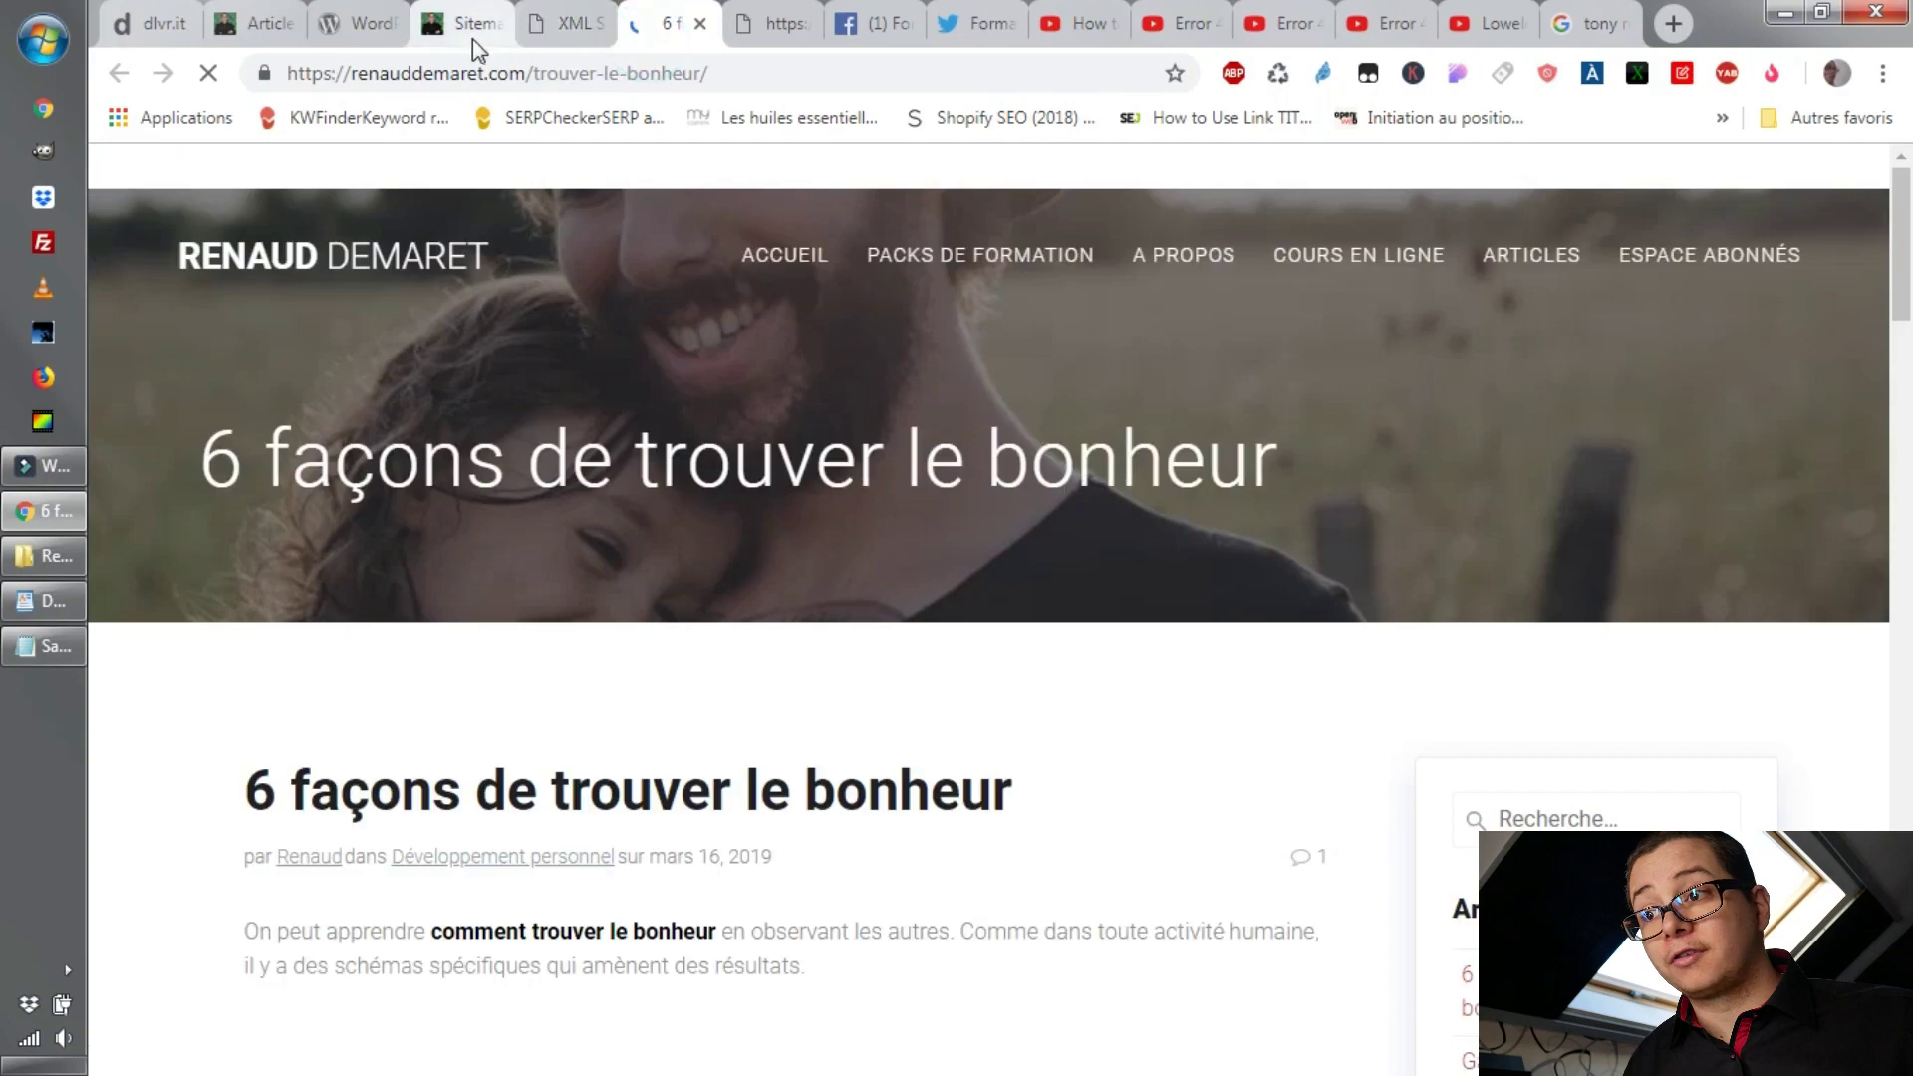
left_click(466, 30)
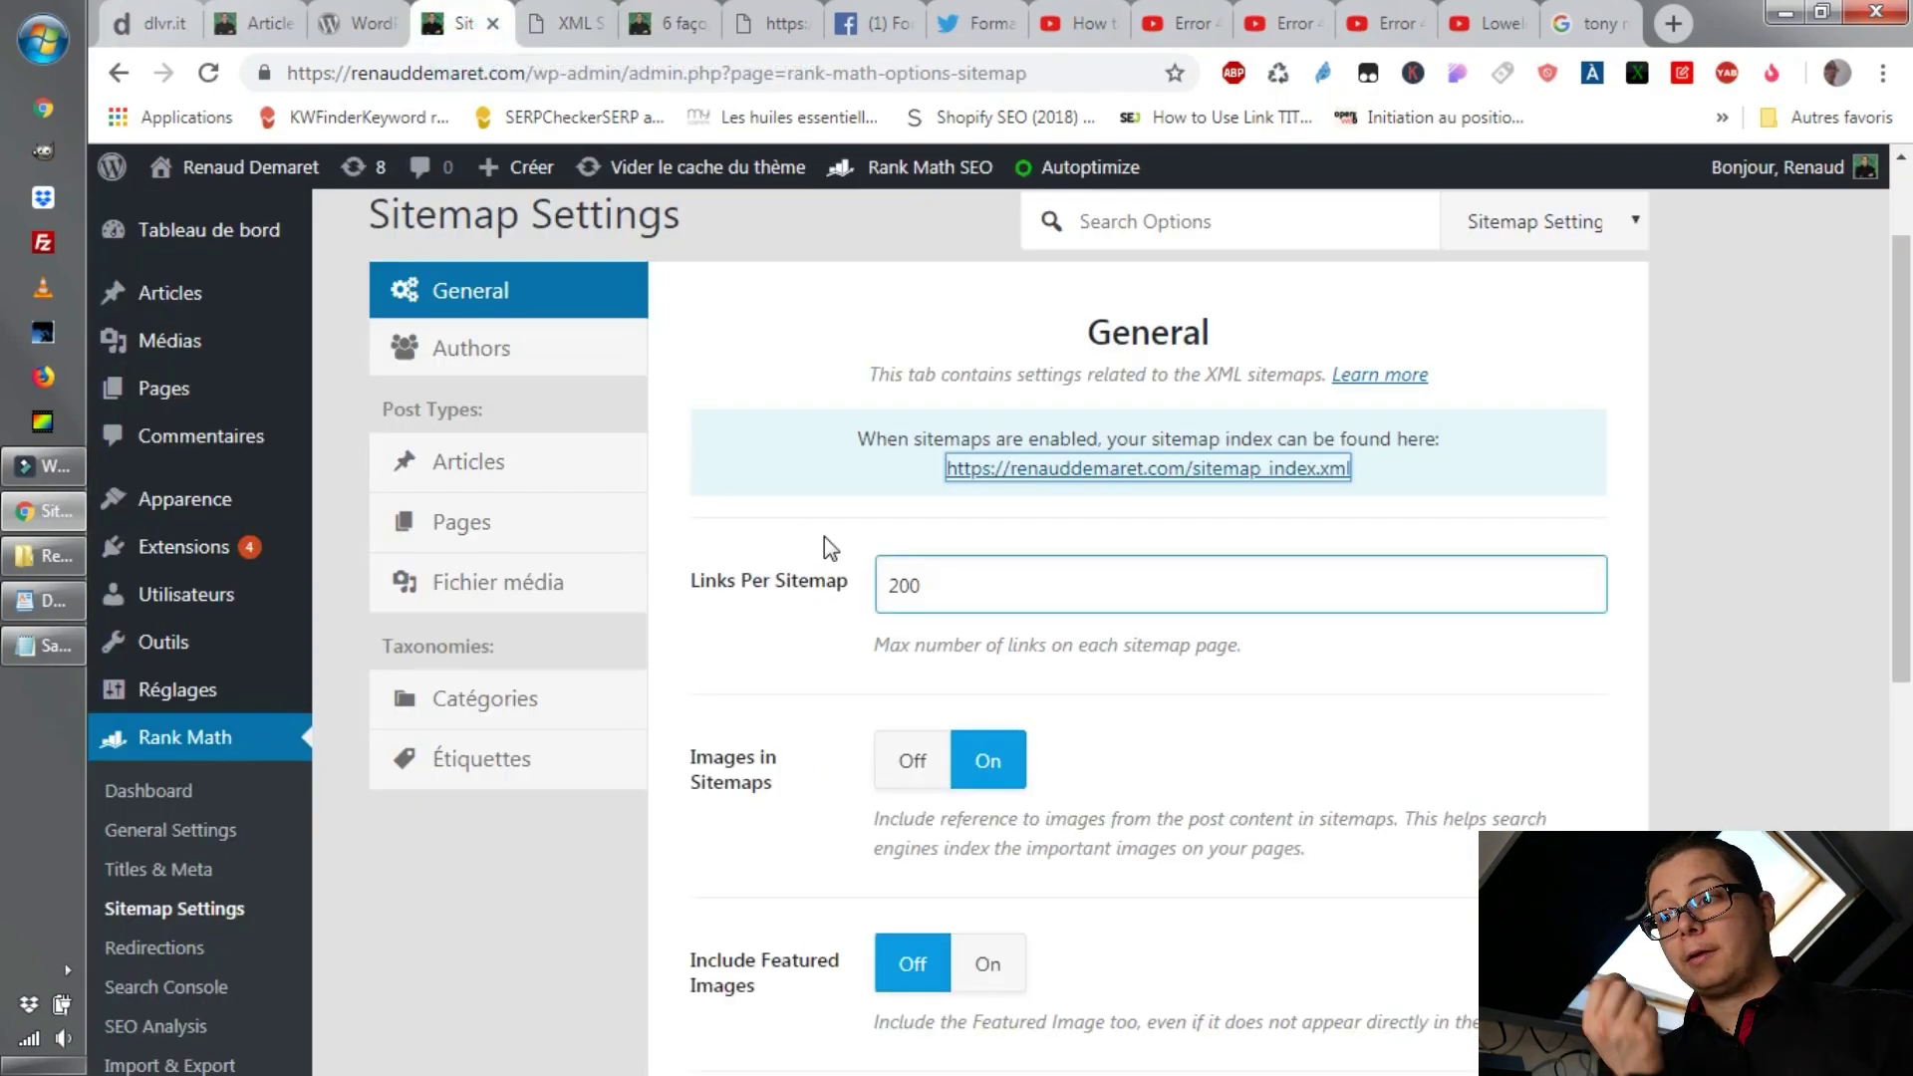
Highlight the Links Per Sitemap value and review the other General sitemap options down to Ping Search Engines.
scroll(734, 565, "down", 1)
scroll(777, 528, "down", 1)
scroll(997, 483, "up", 1)
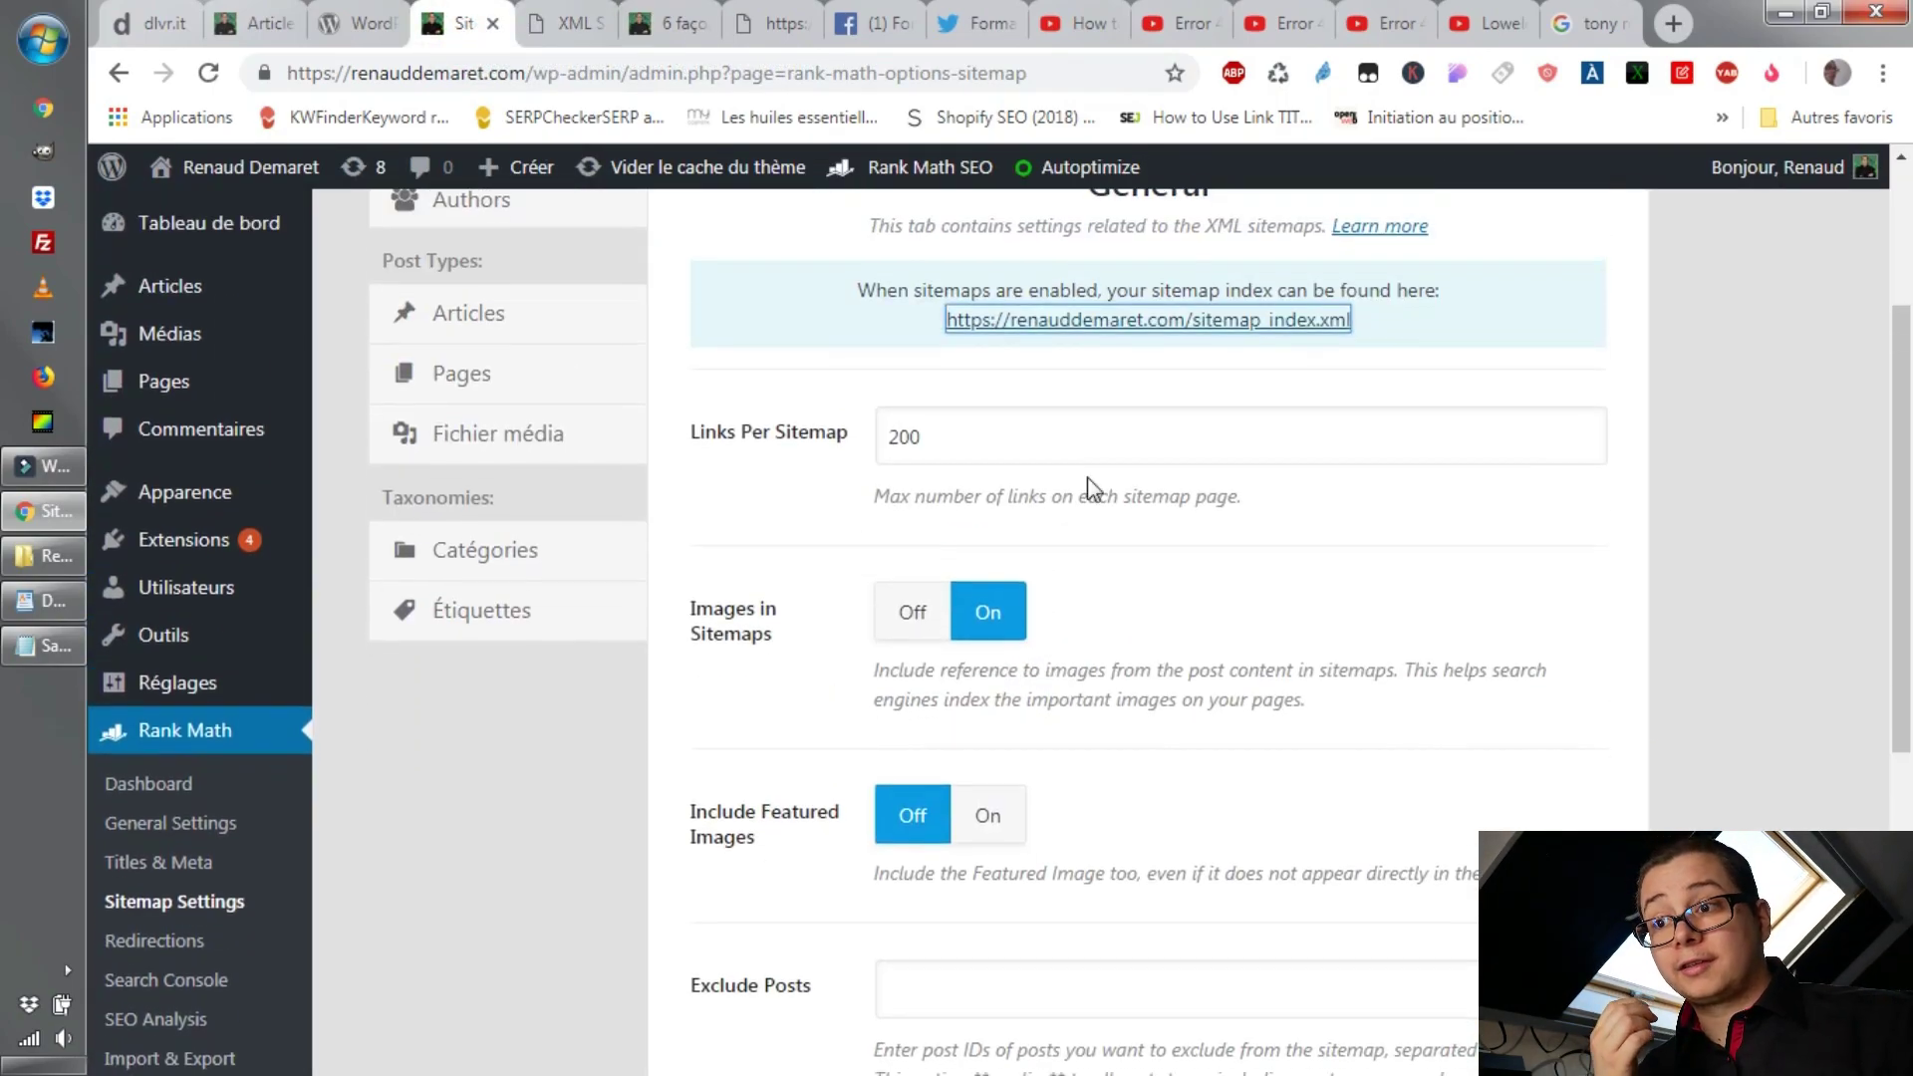
left_click_drag(1383, 330, 968, 328)
left_click(1120, 606)
left_click_drag(1034, 447, 482, 451)
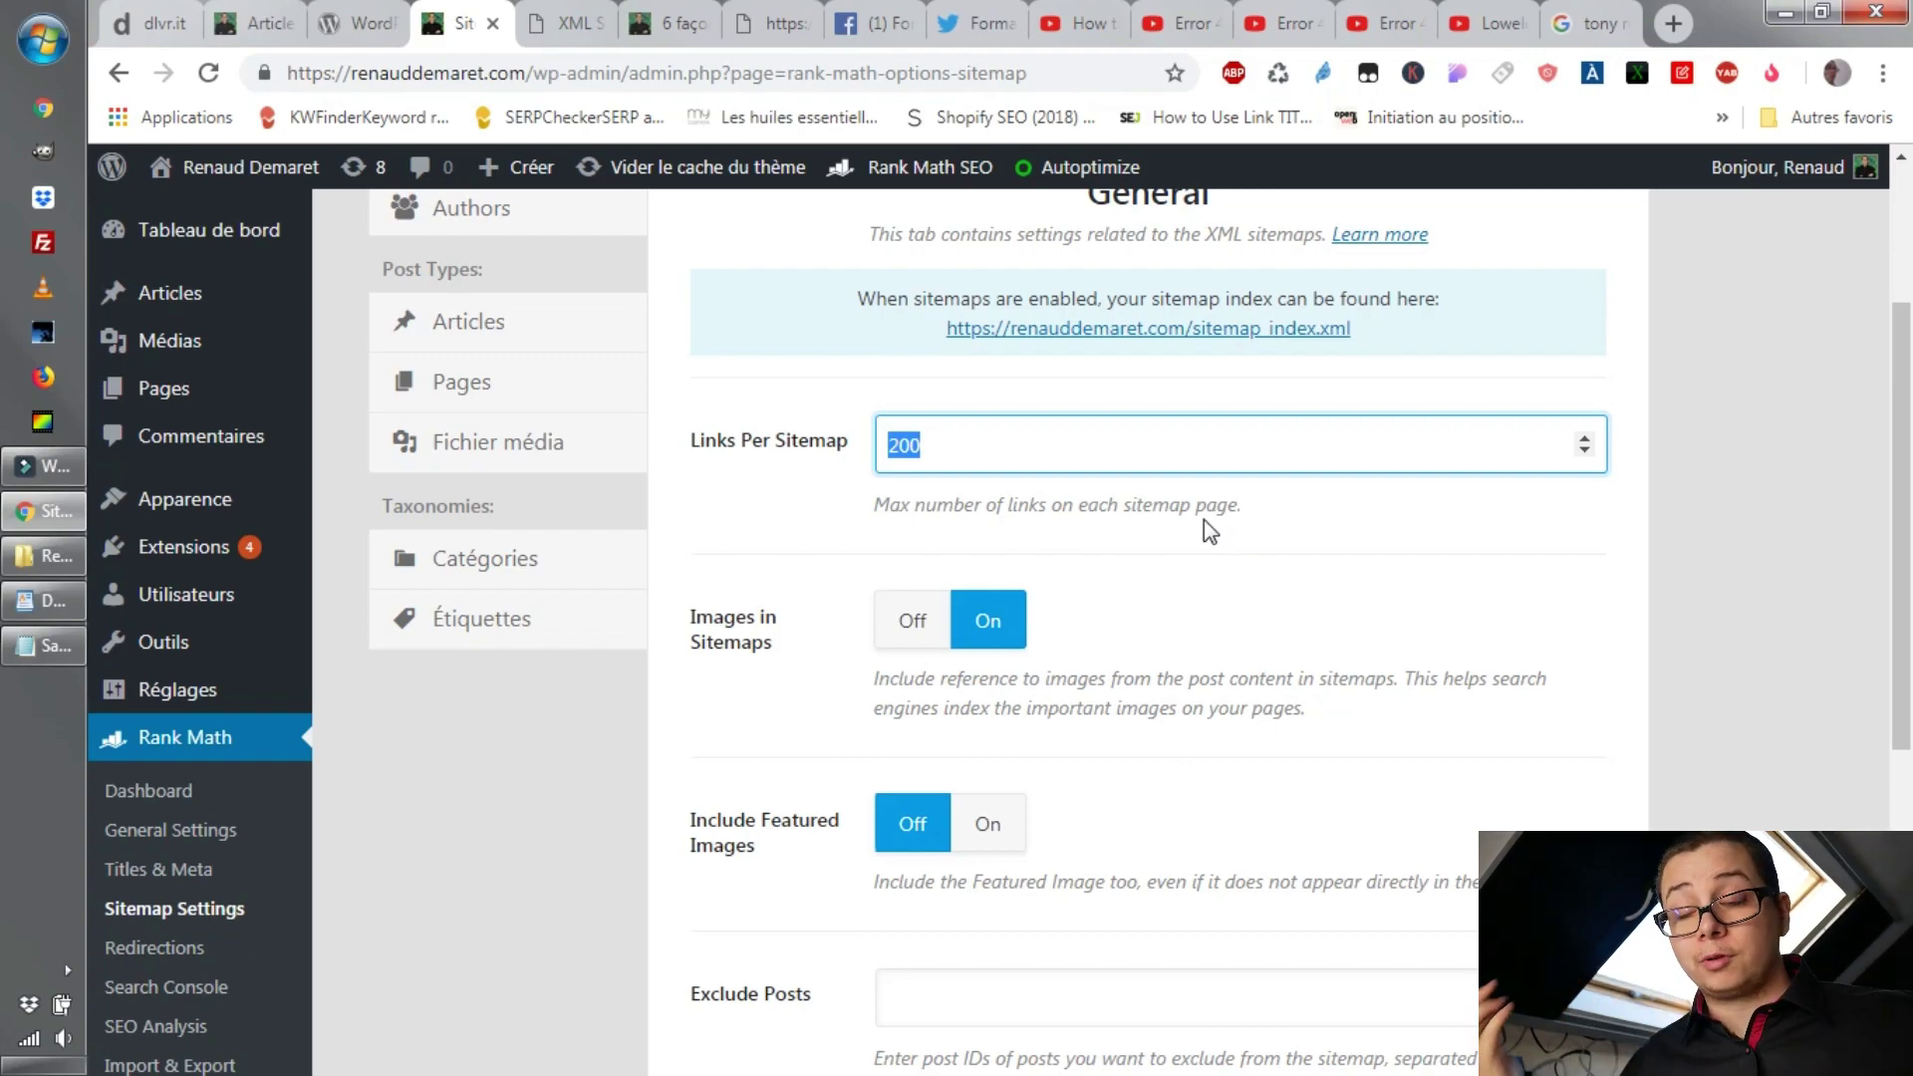
scroll(1204, 518, "down", 3)
scroll(1156, 508, "down", 3)
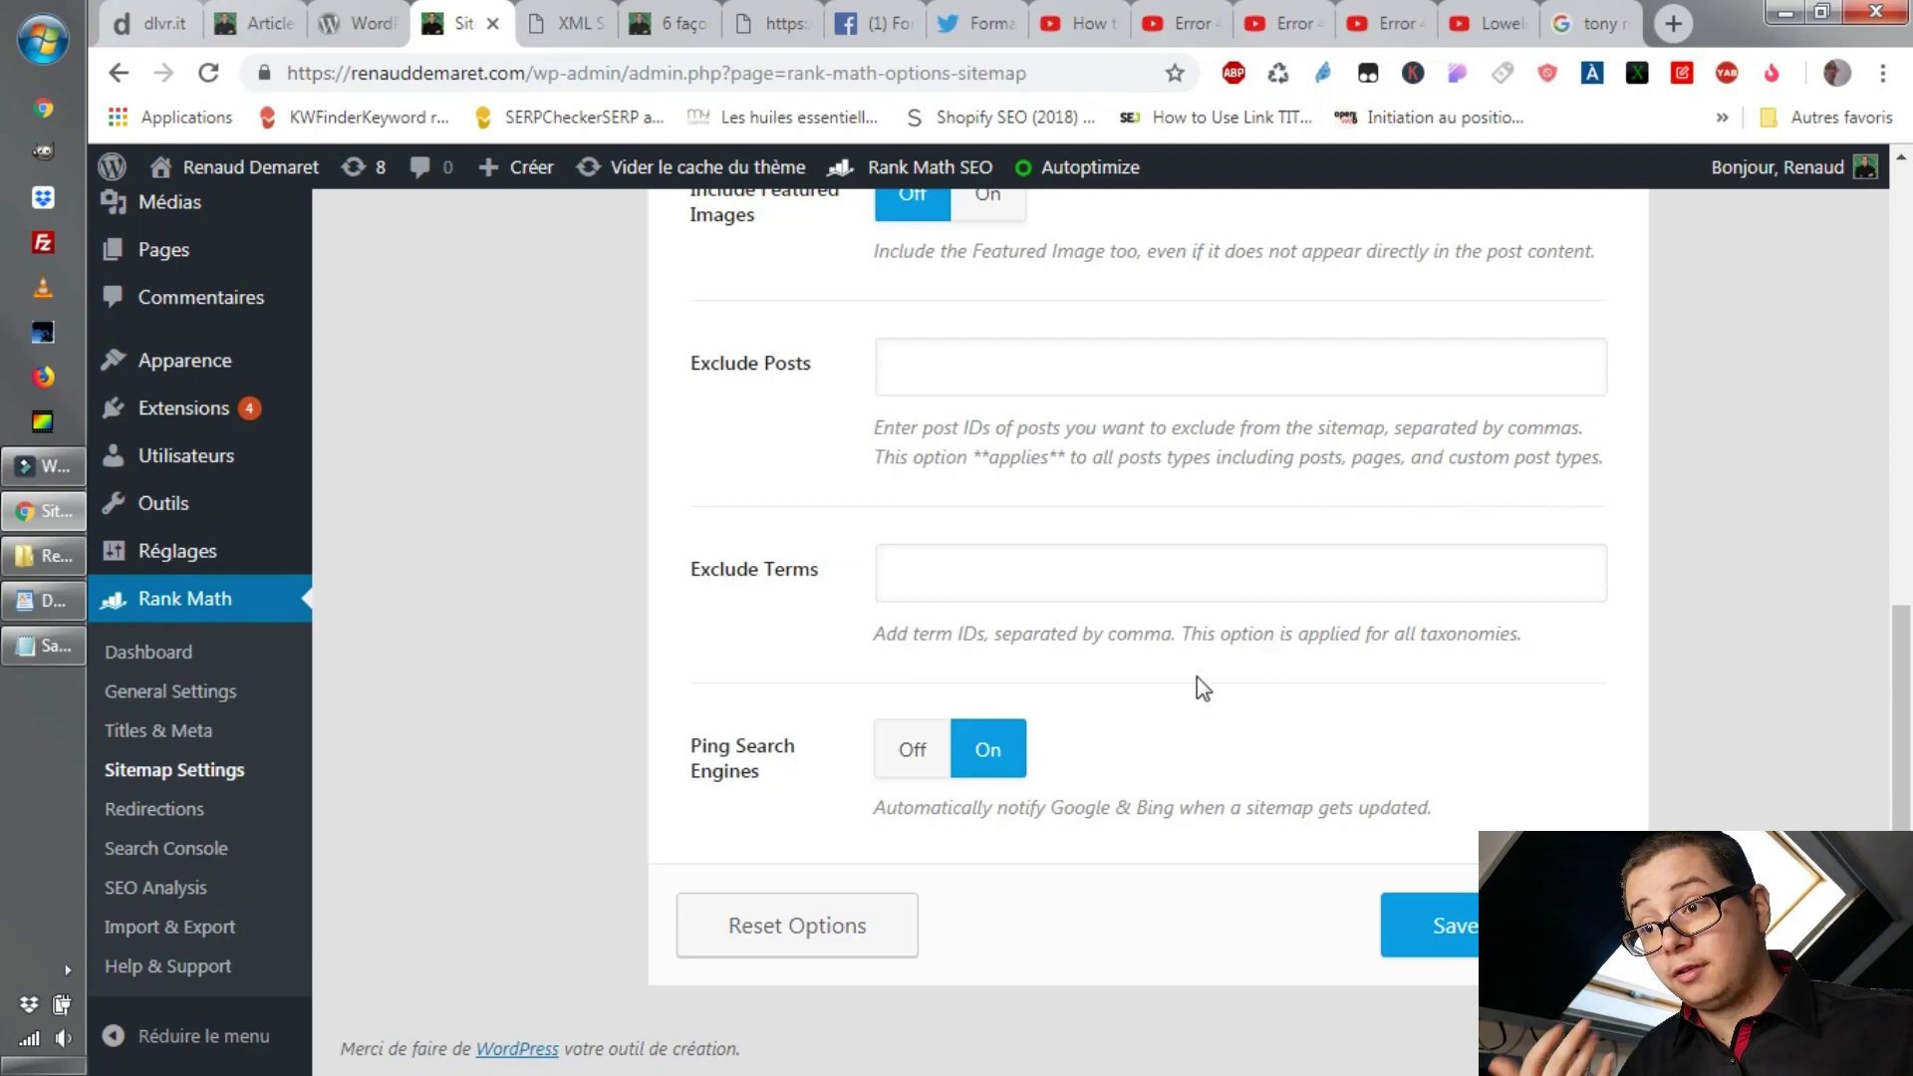
scroll(1095, 647, "up", 7)
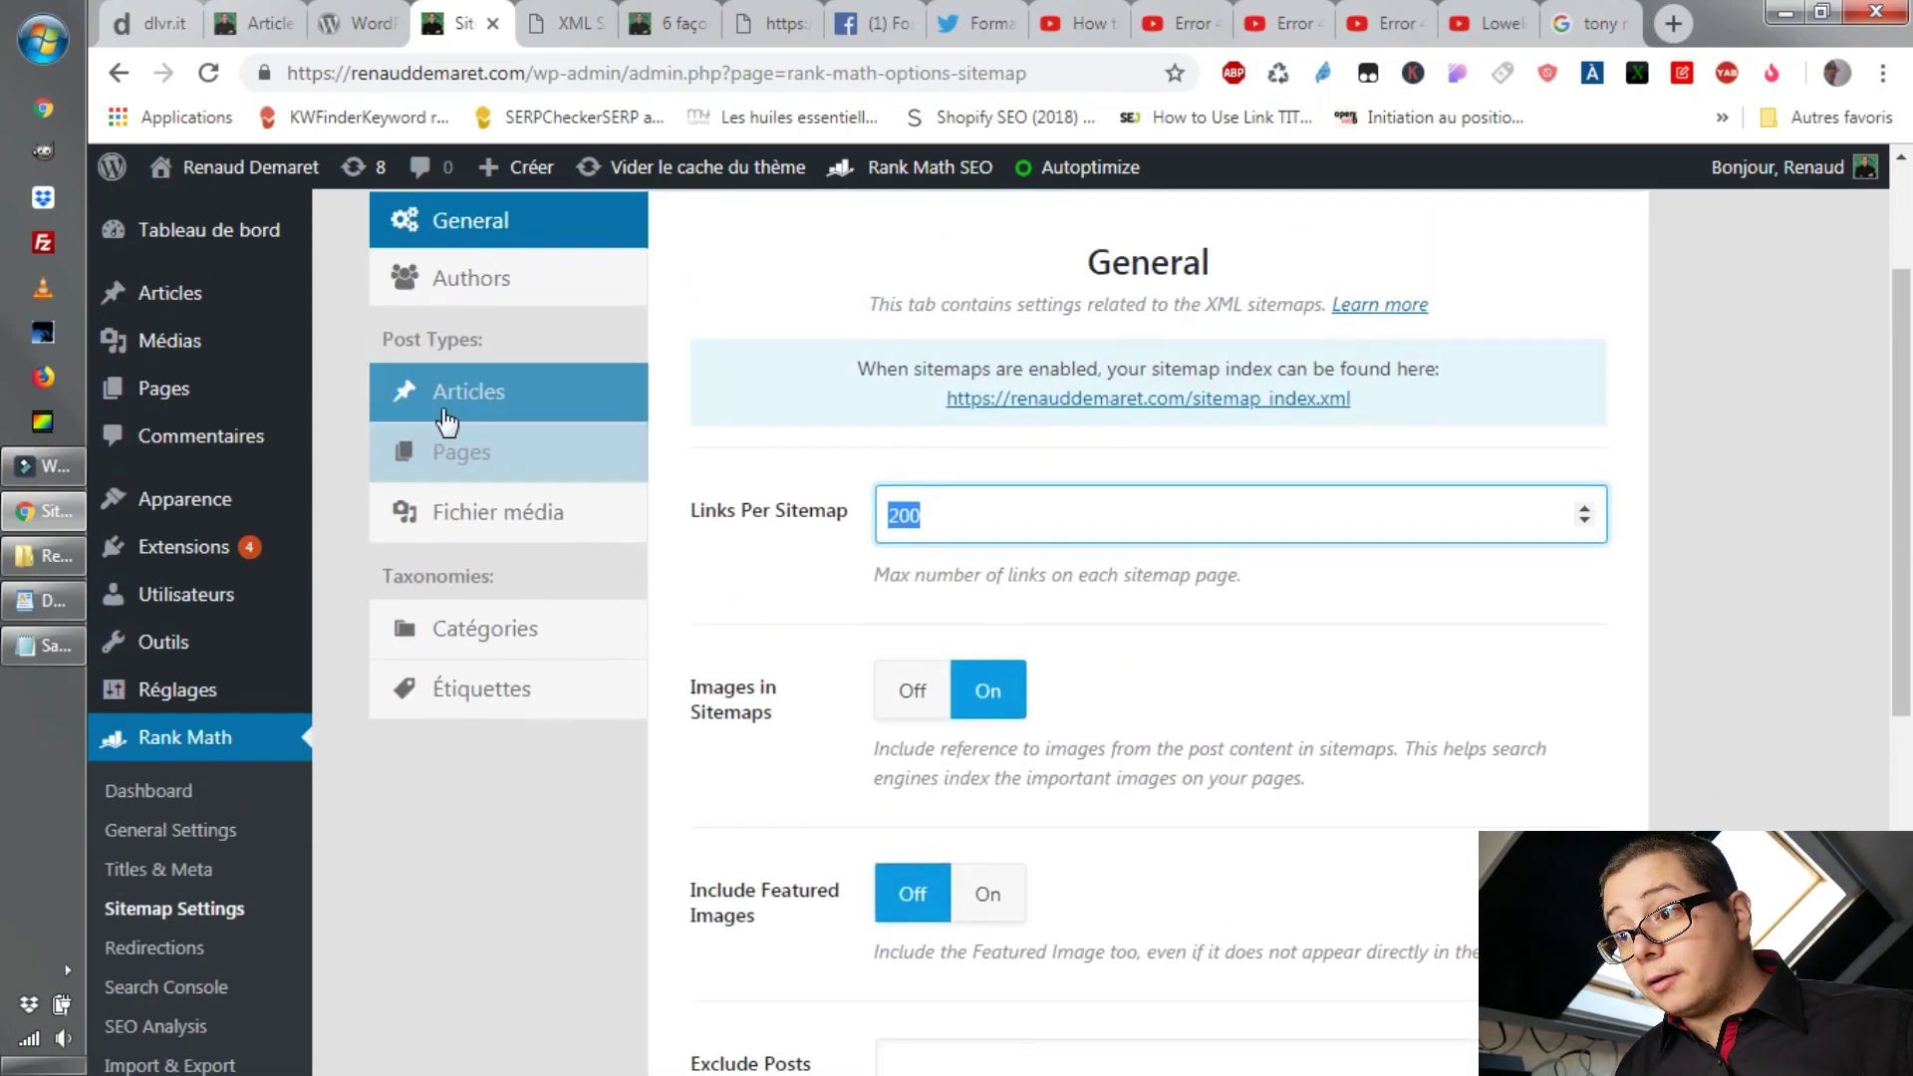
Compare the sitemap settings for Catégories and Fichier média, checking their Include in Sitemap options.
left_click(558, 627)
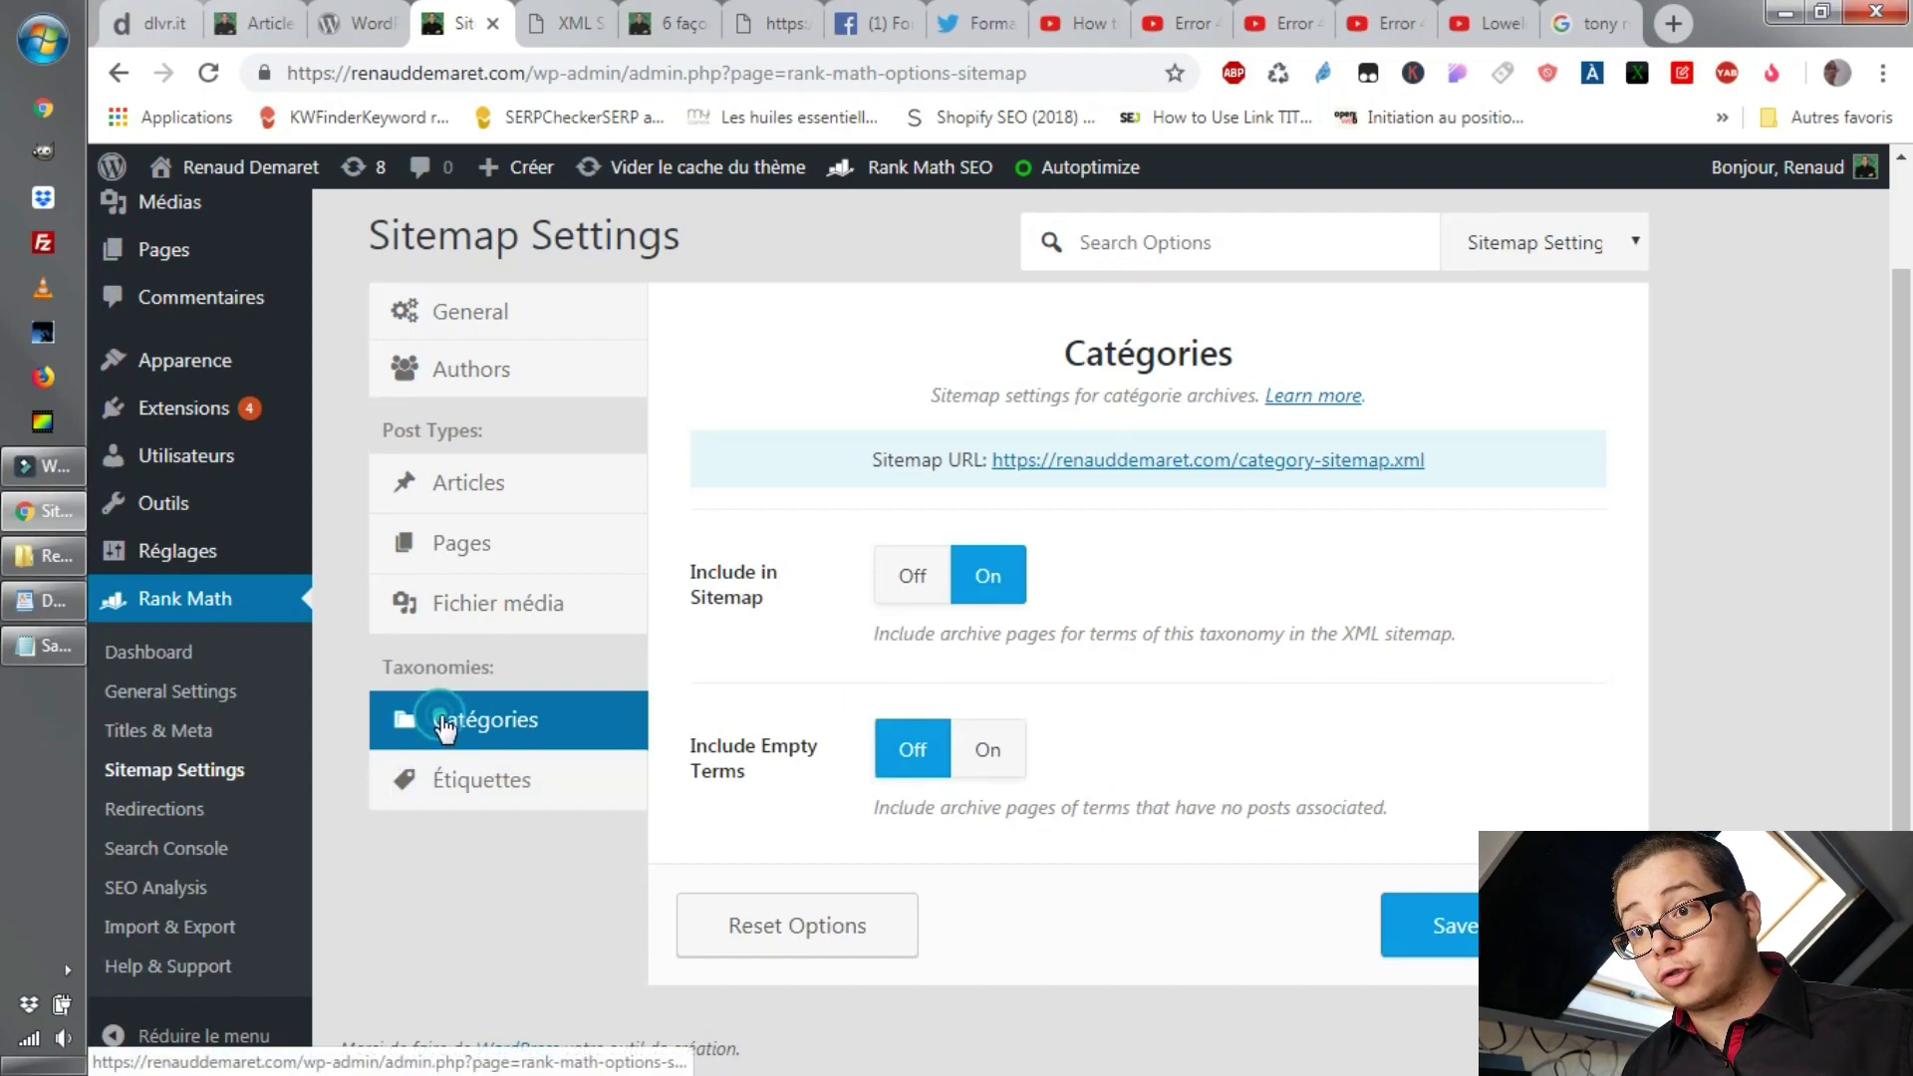
scroll(588, 762, "up", 2)
scroll(588, 762, "down", 2)
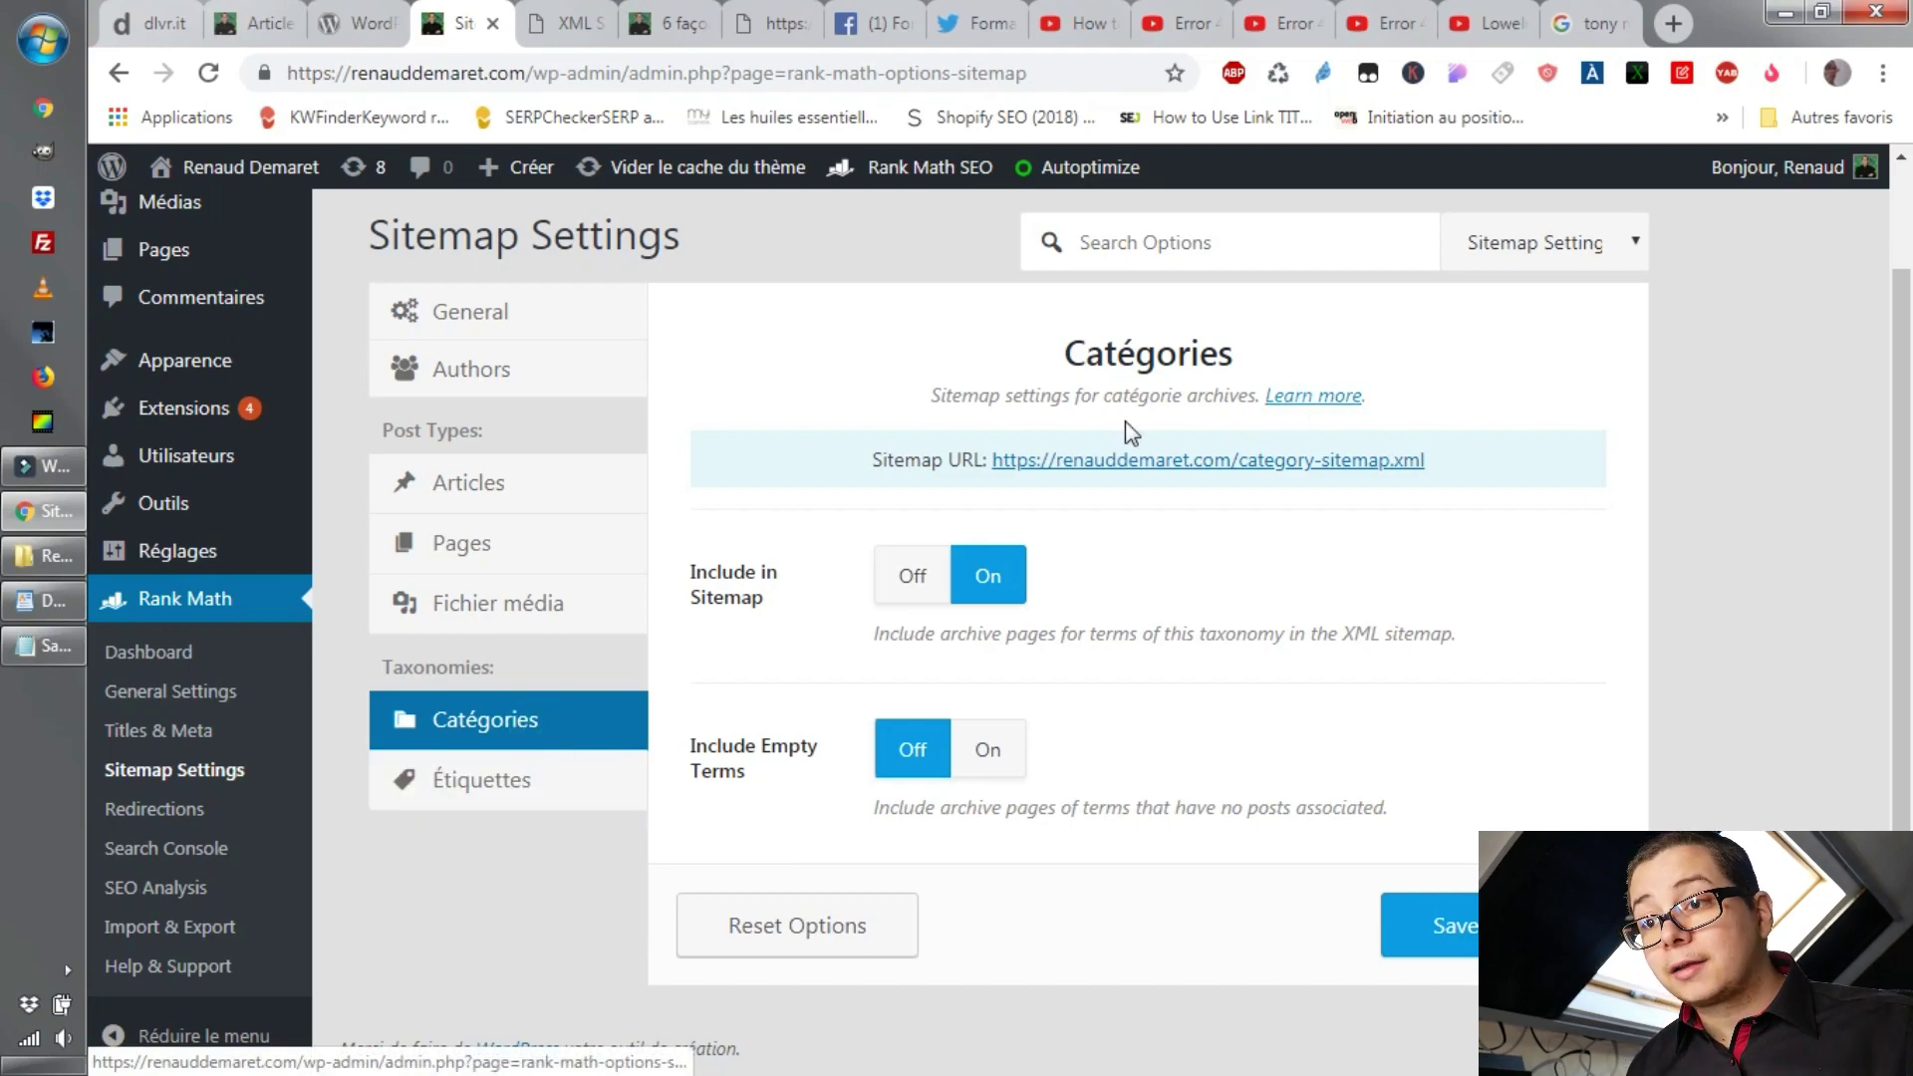
left_click(511, 597)
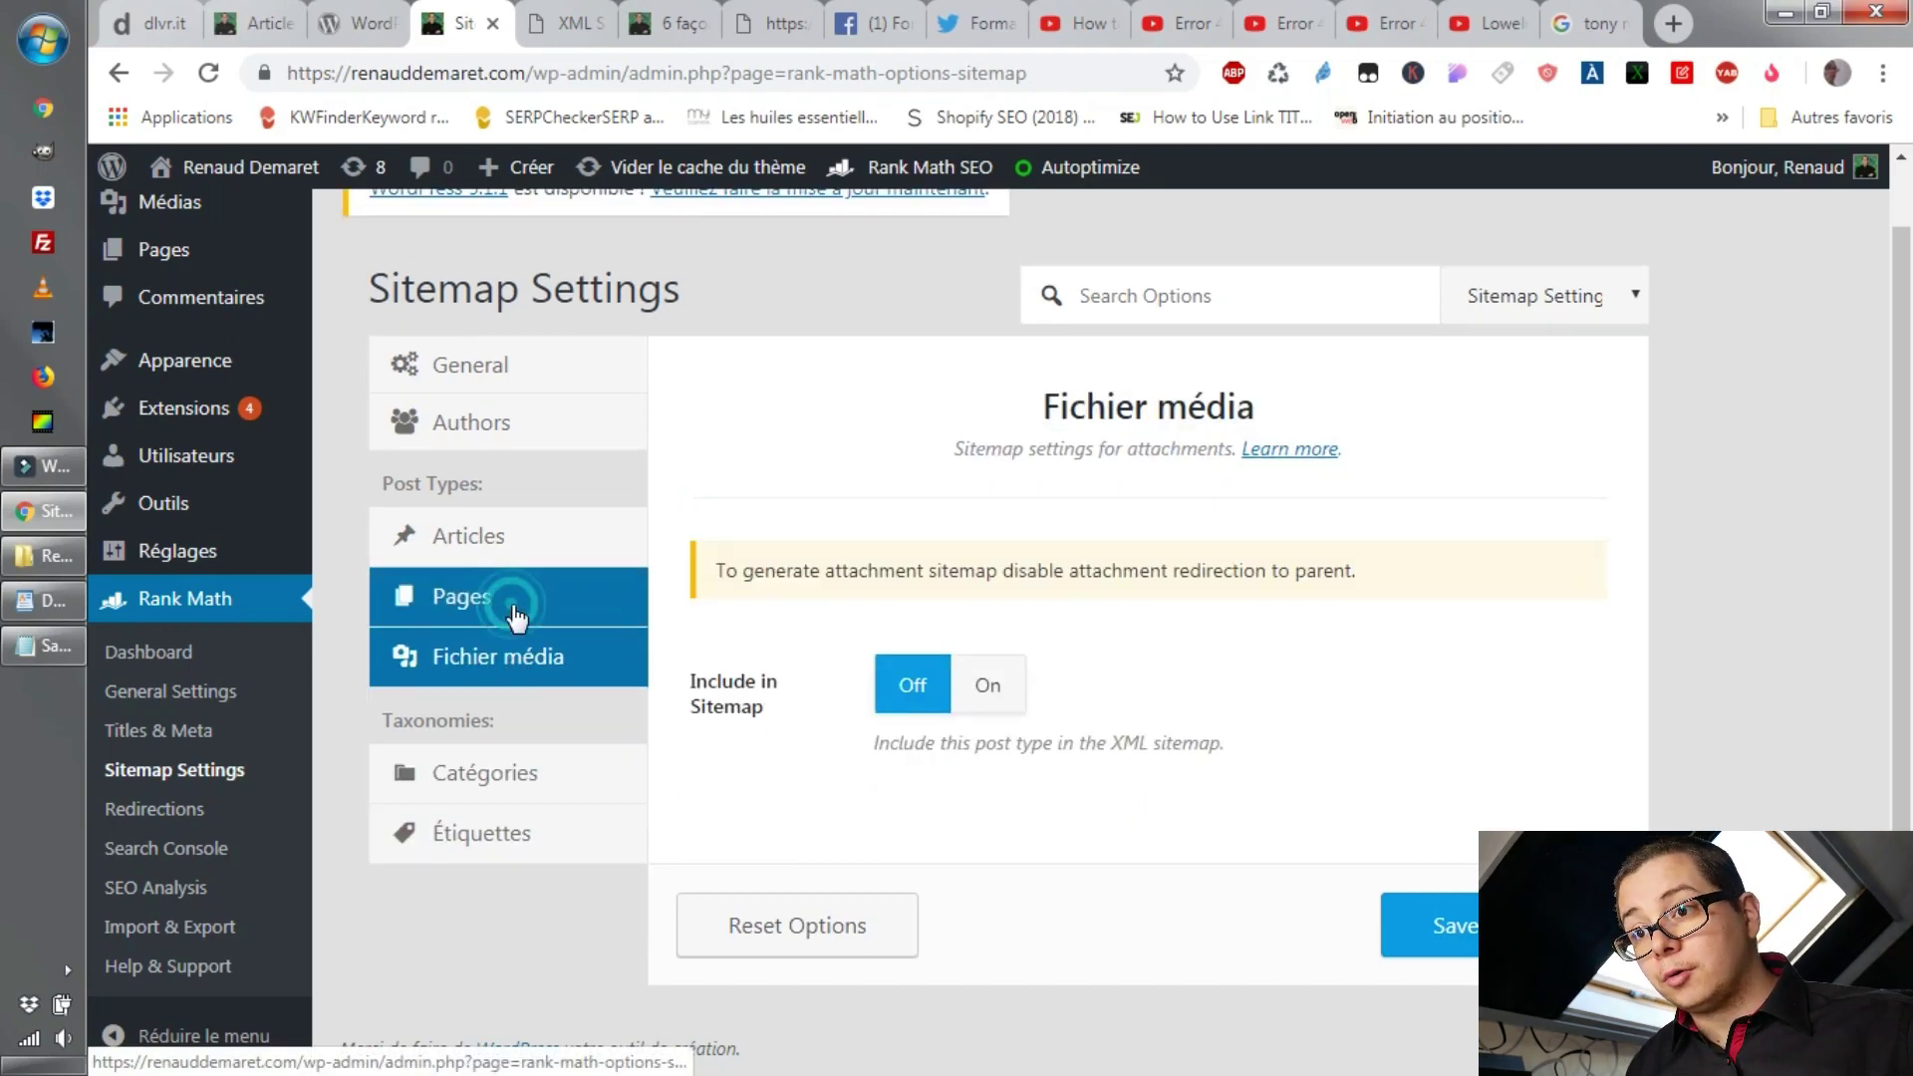
left_click(485, 790)
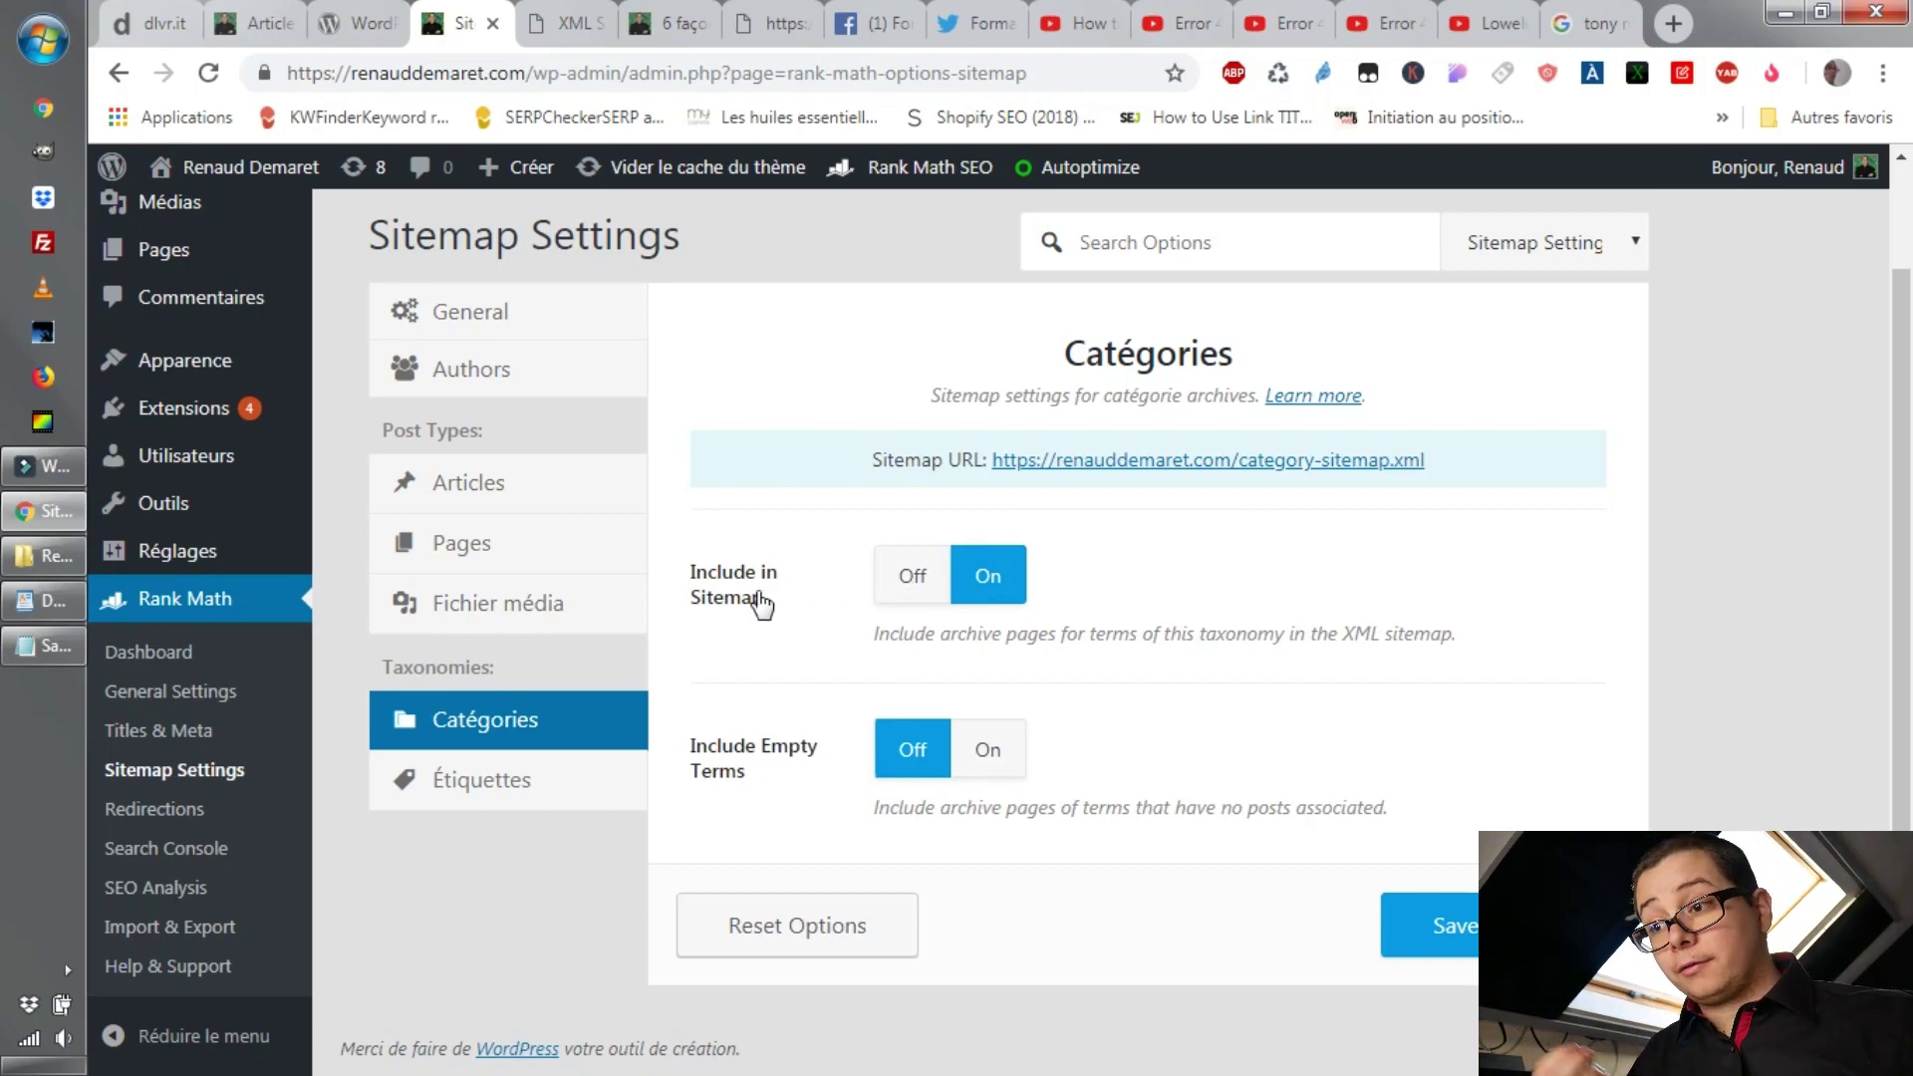
left_click(528, 604)
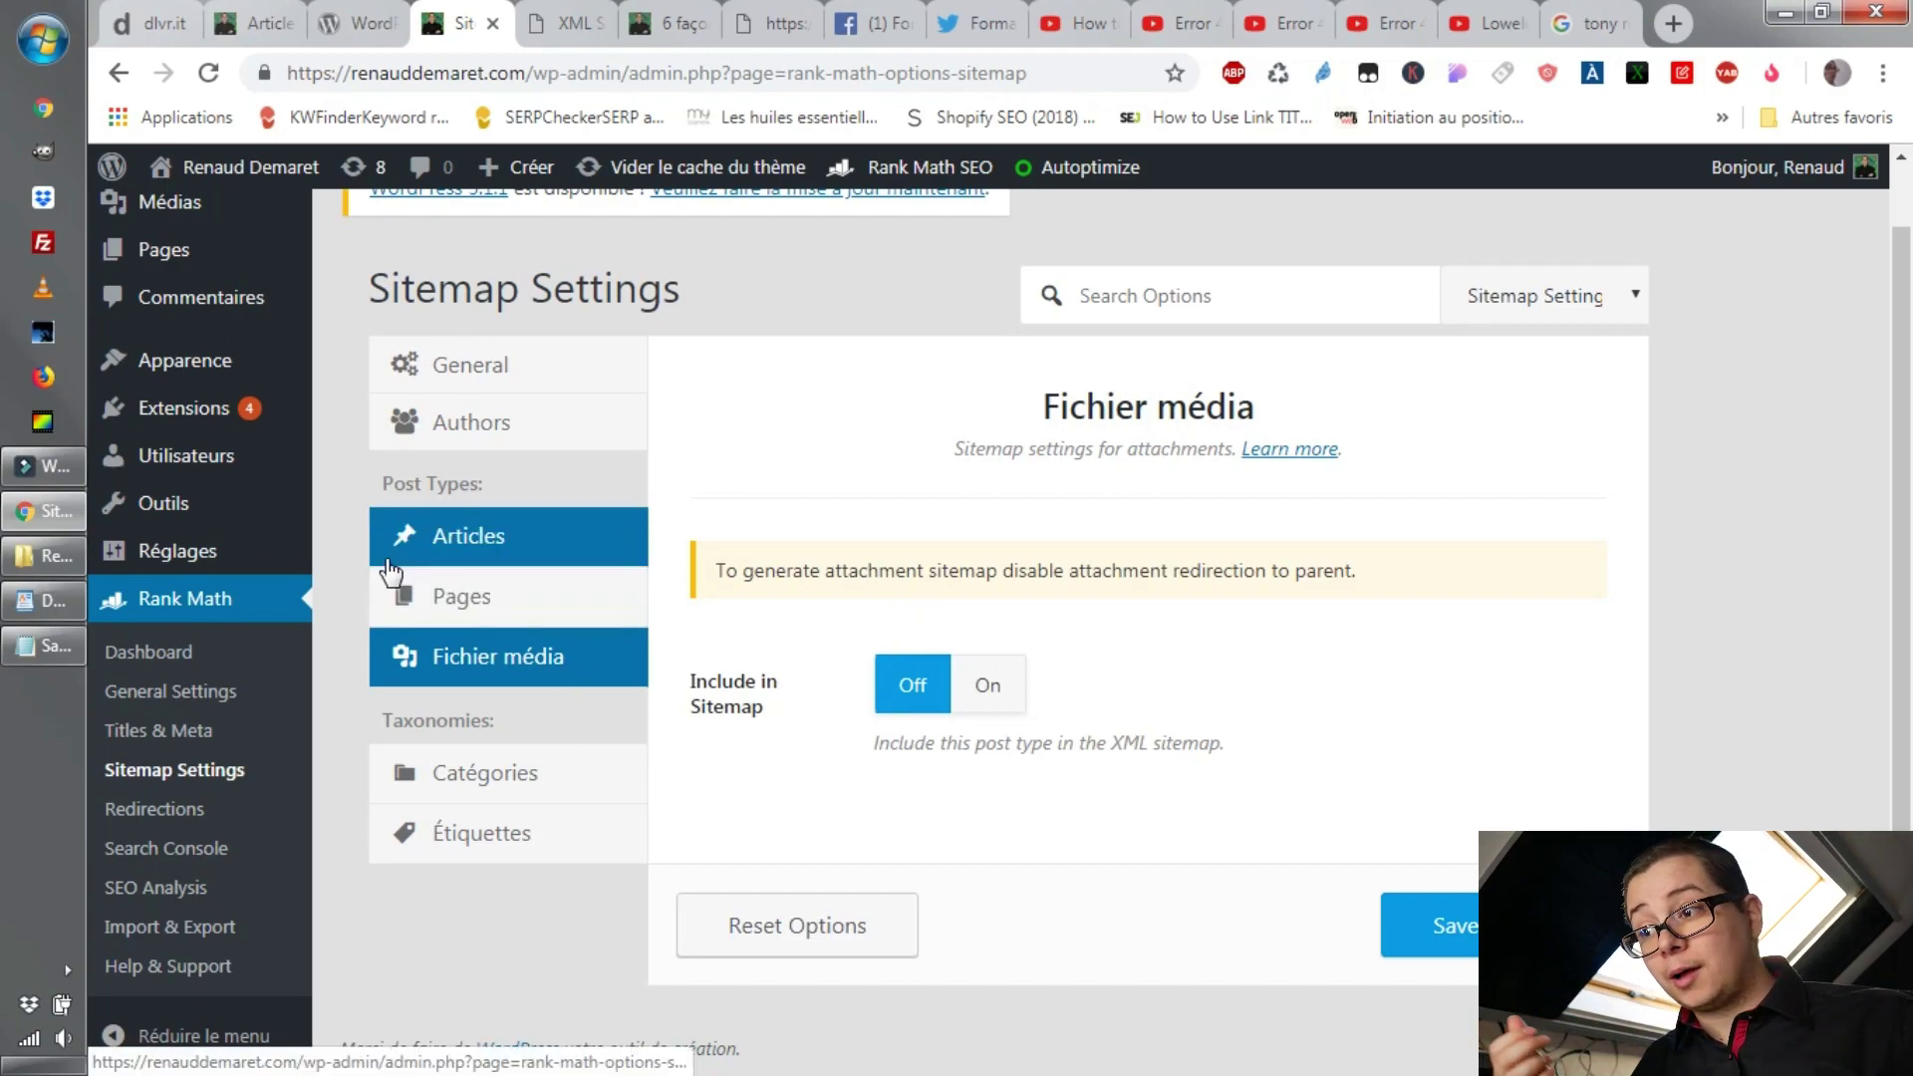
View Rank Math's Search Console overview and its list of Redirections.
left_click(207, 846)
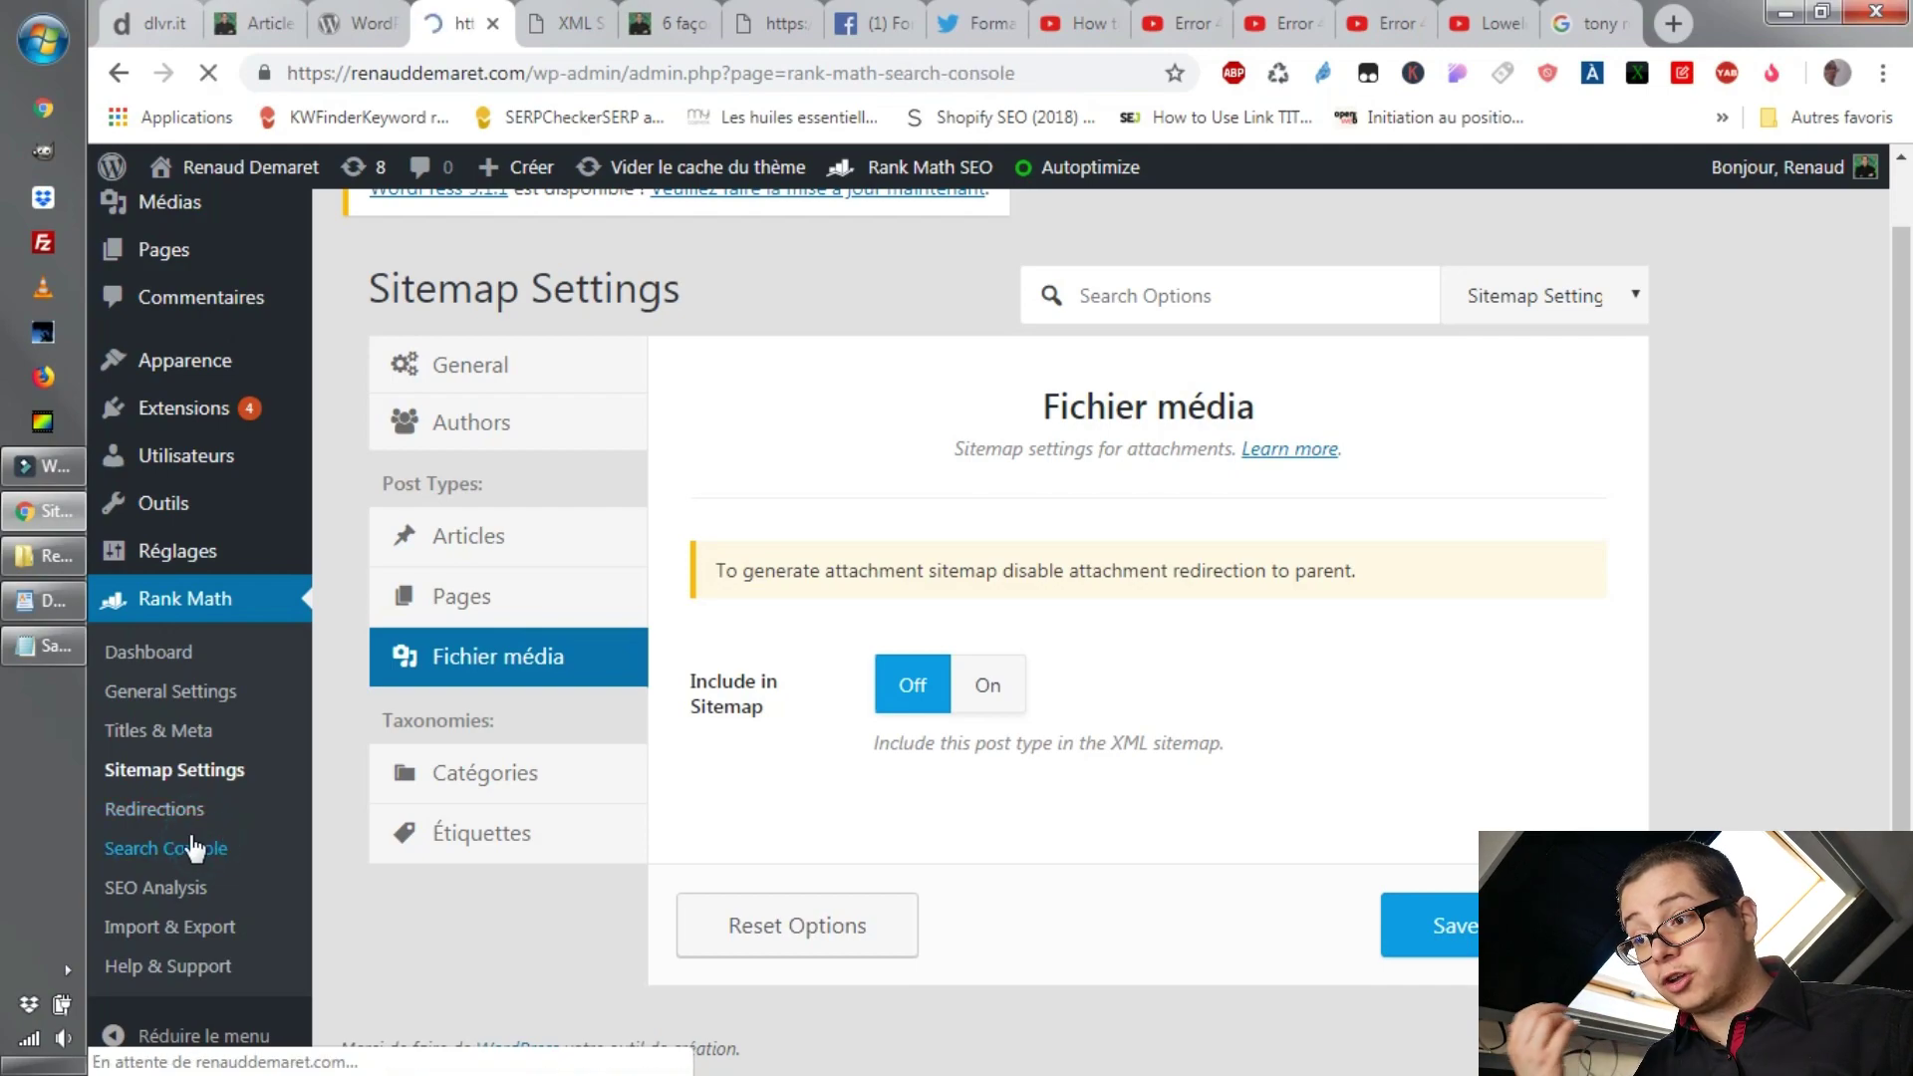
scroll(697, 558, "down", 2)
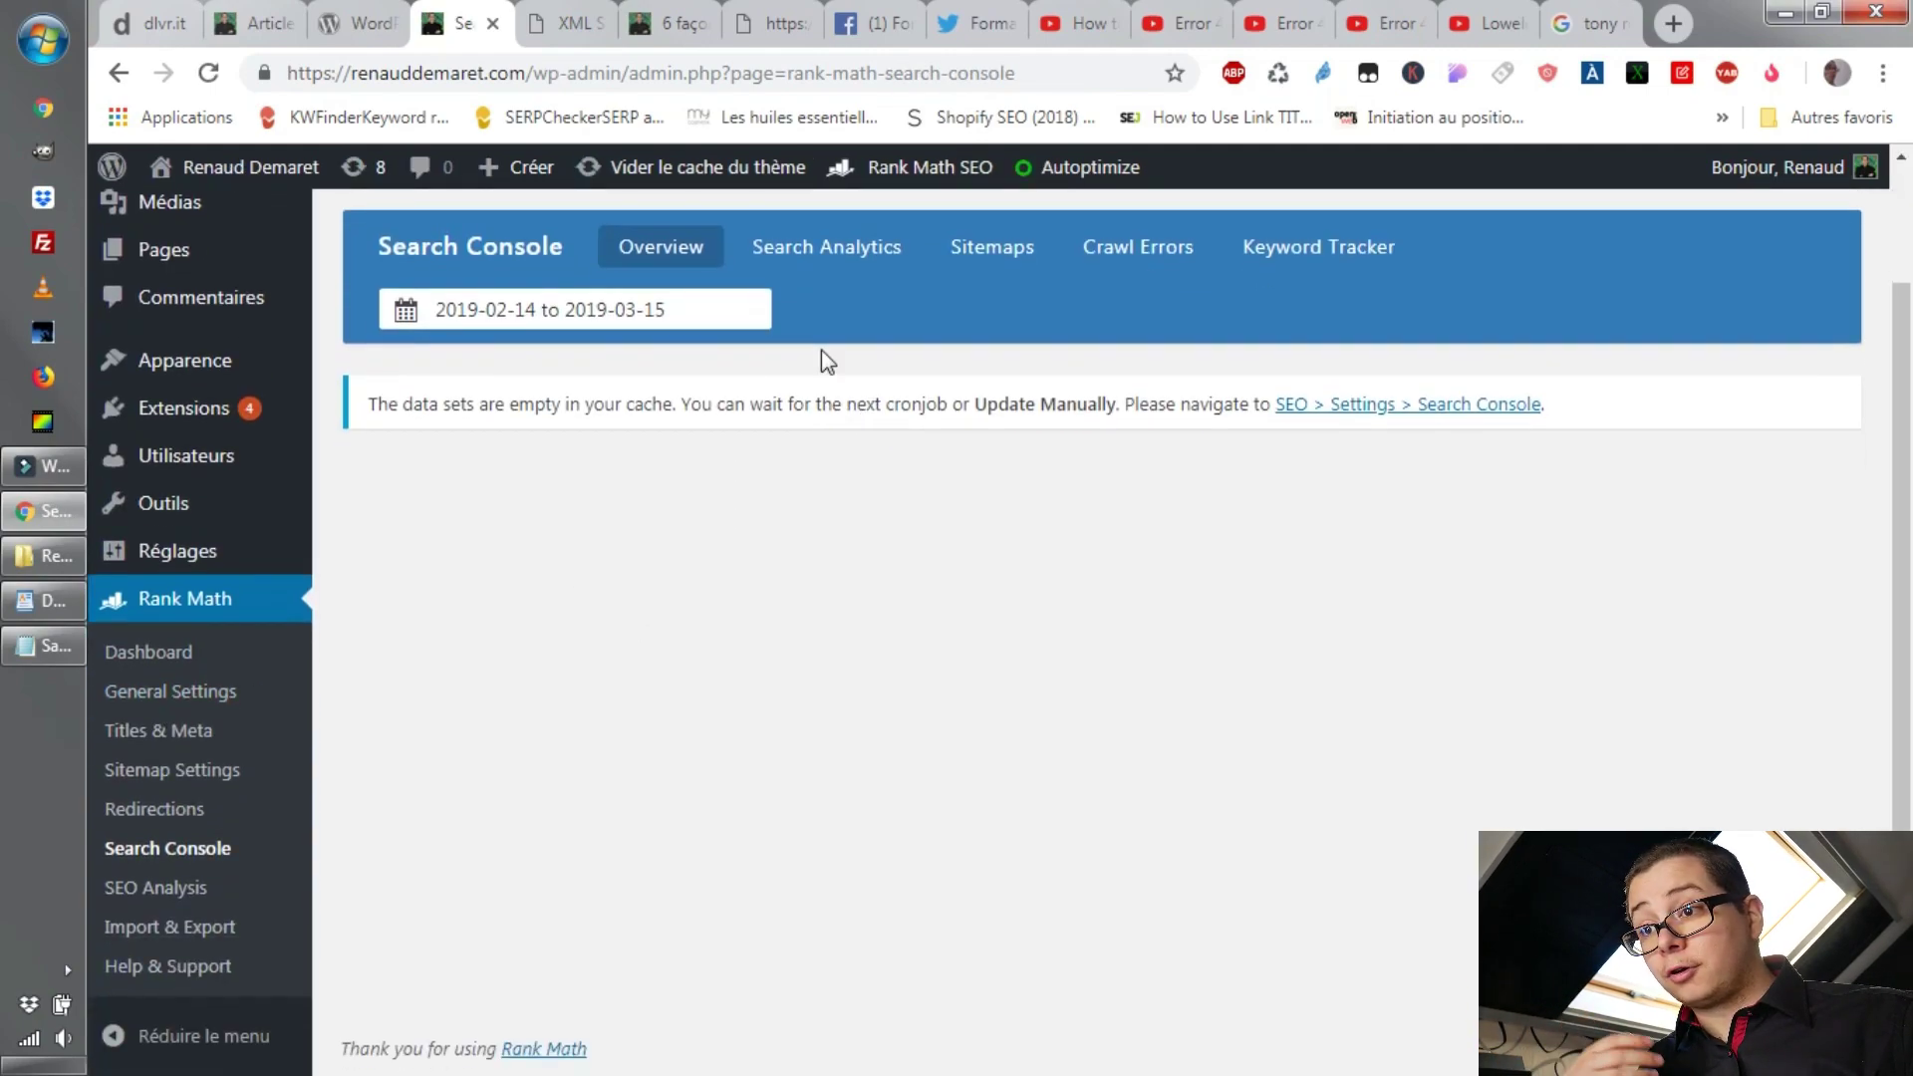
scroll(996, 354, "up", 2)
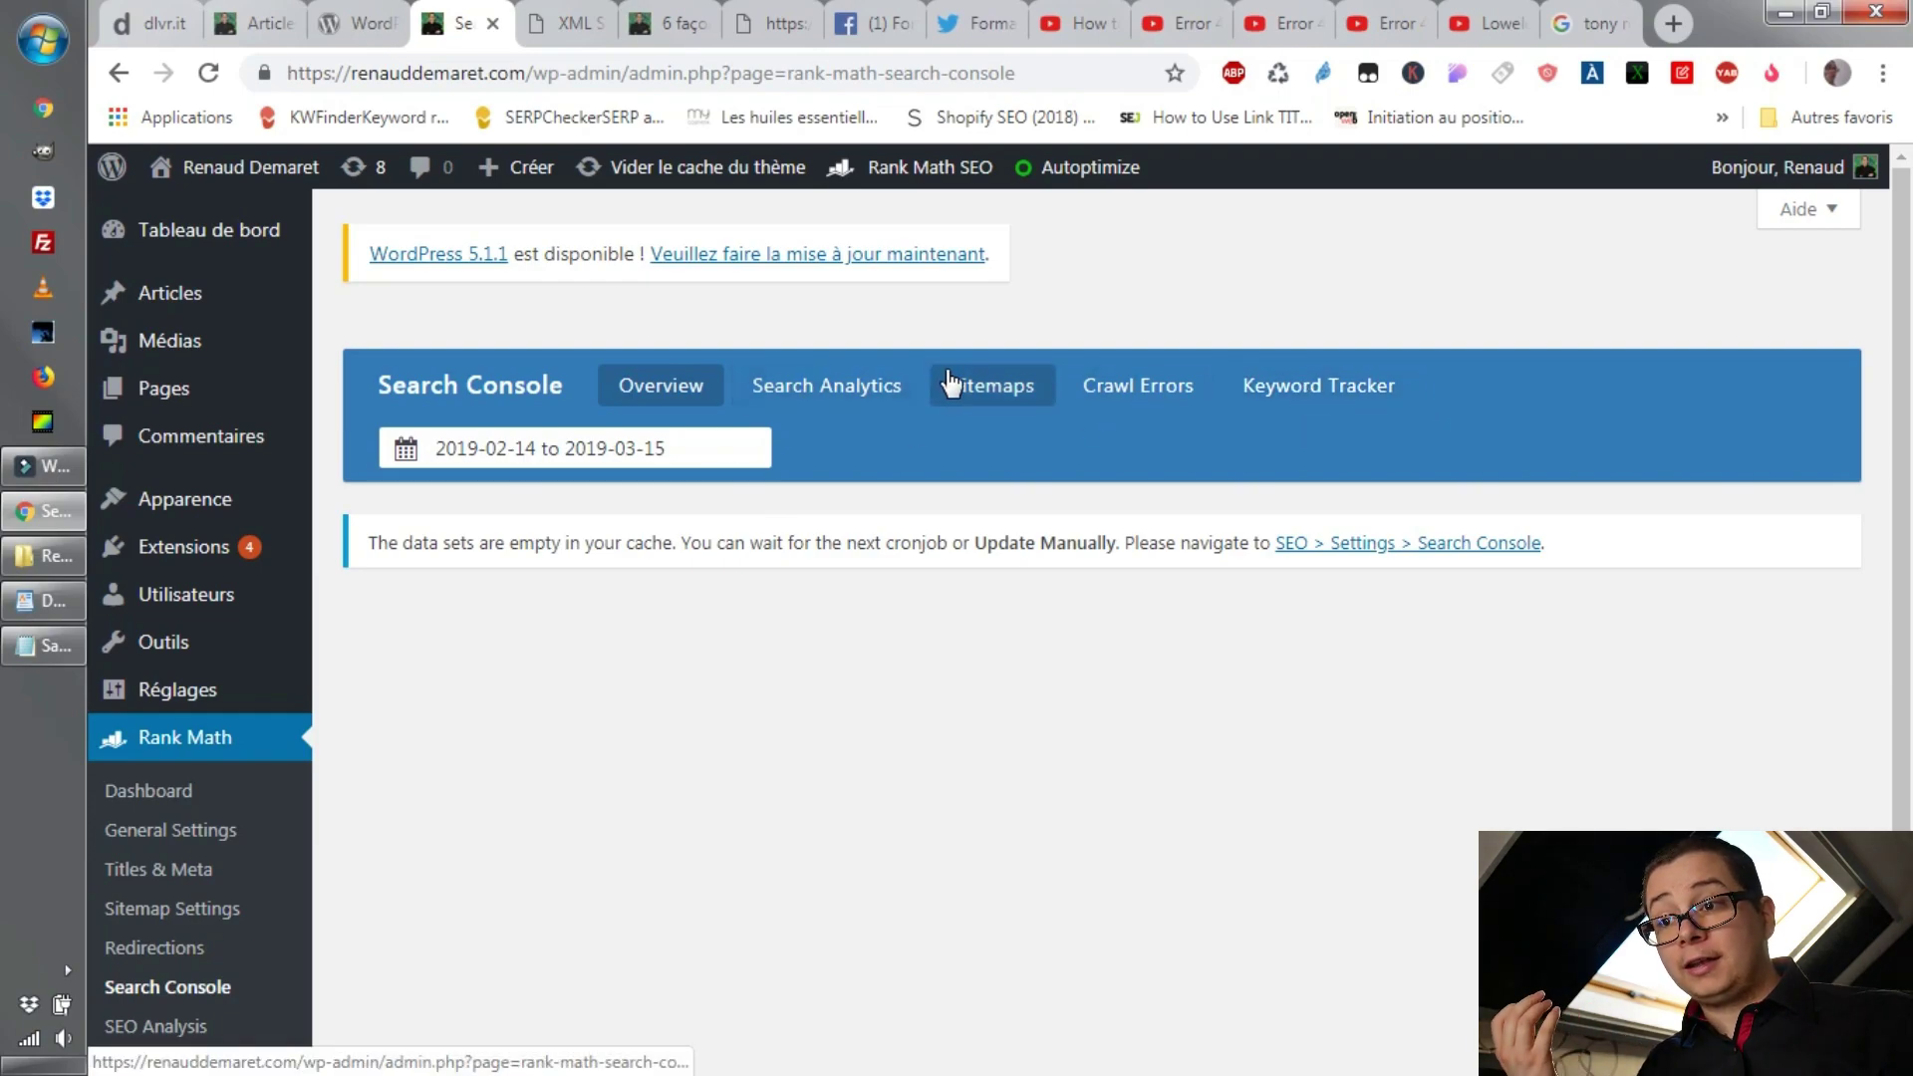
scroll(883, 568, "down", 2)
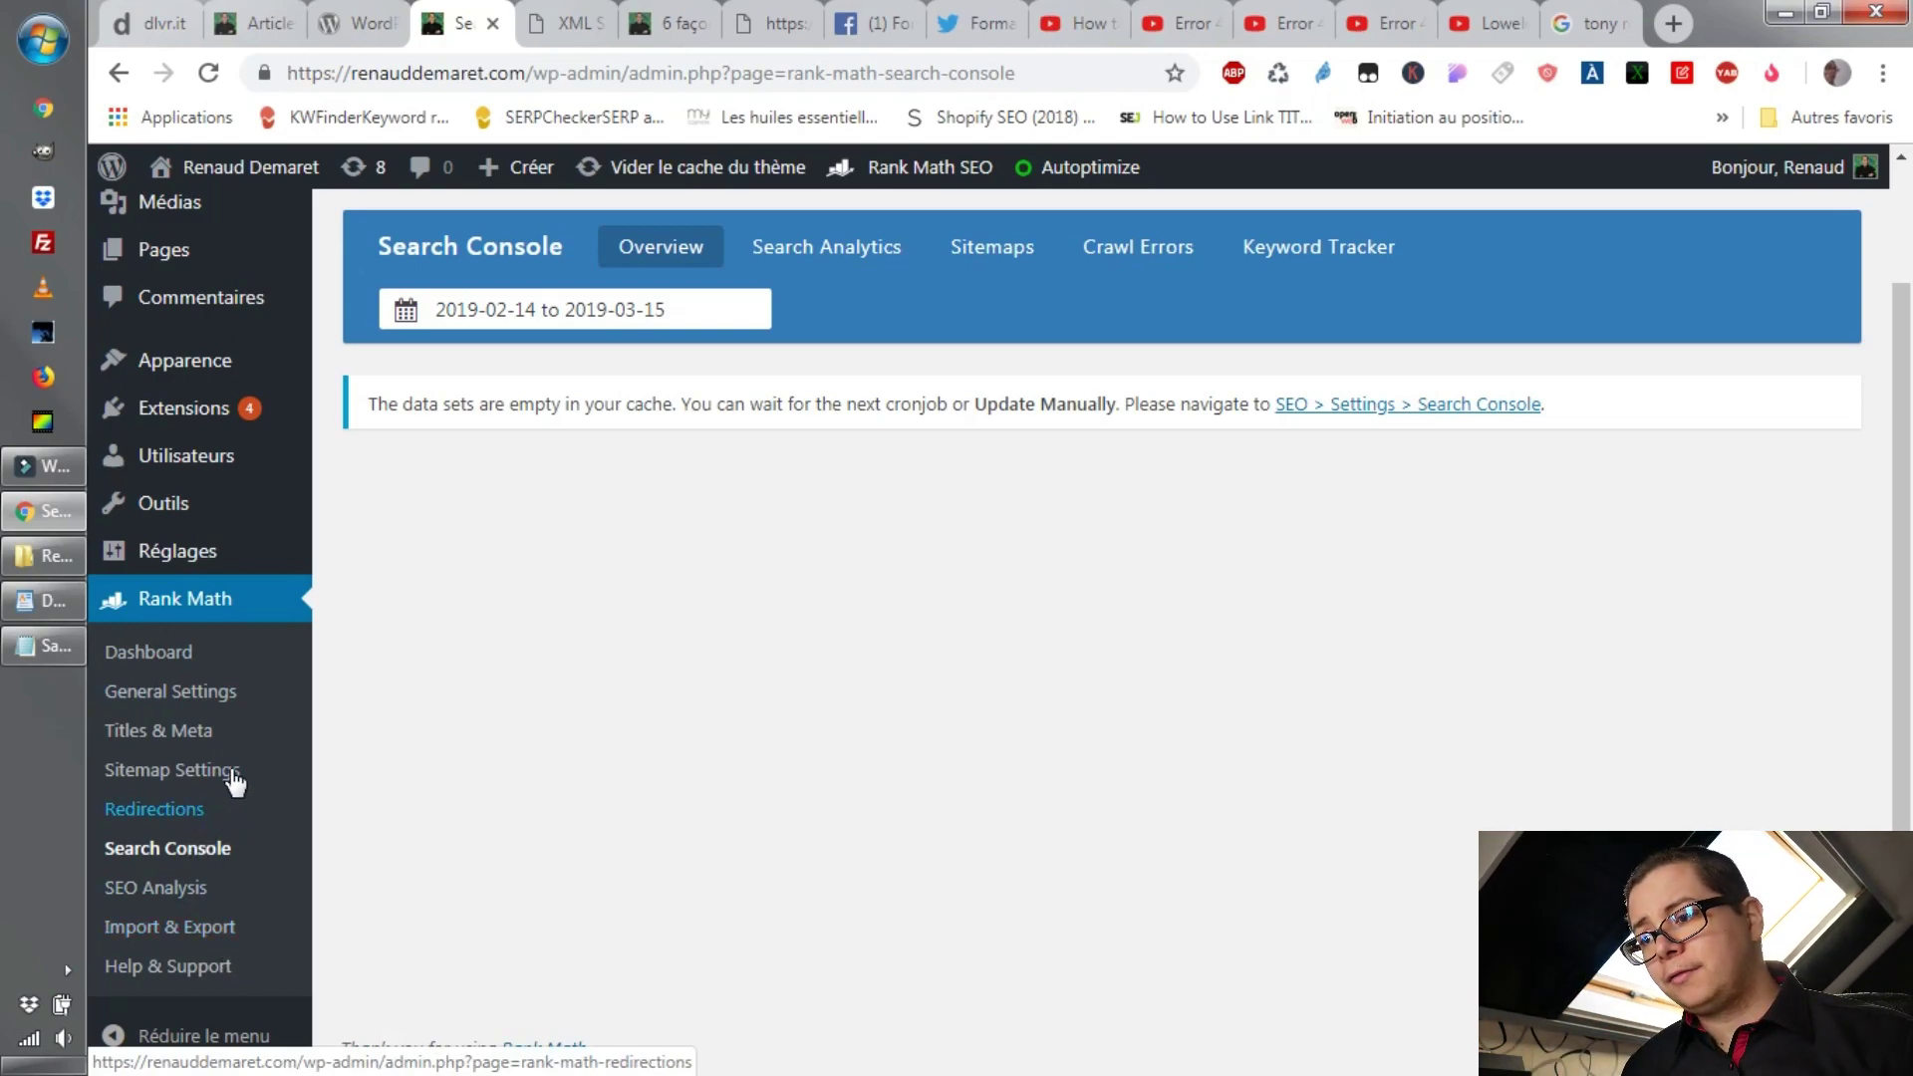
left_click(211, 809)
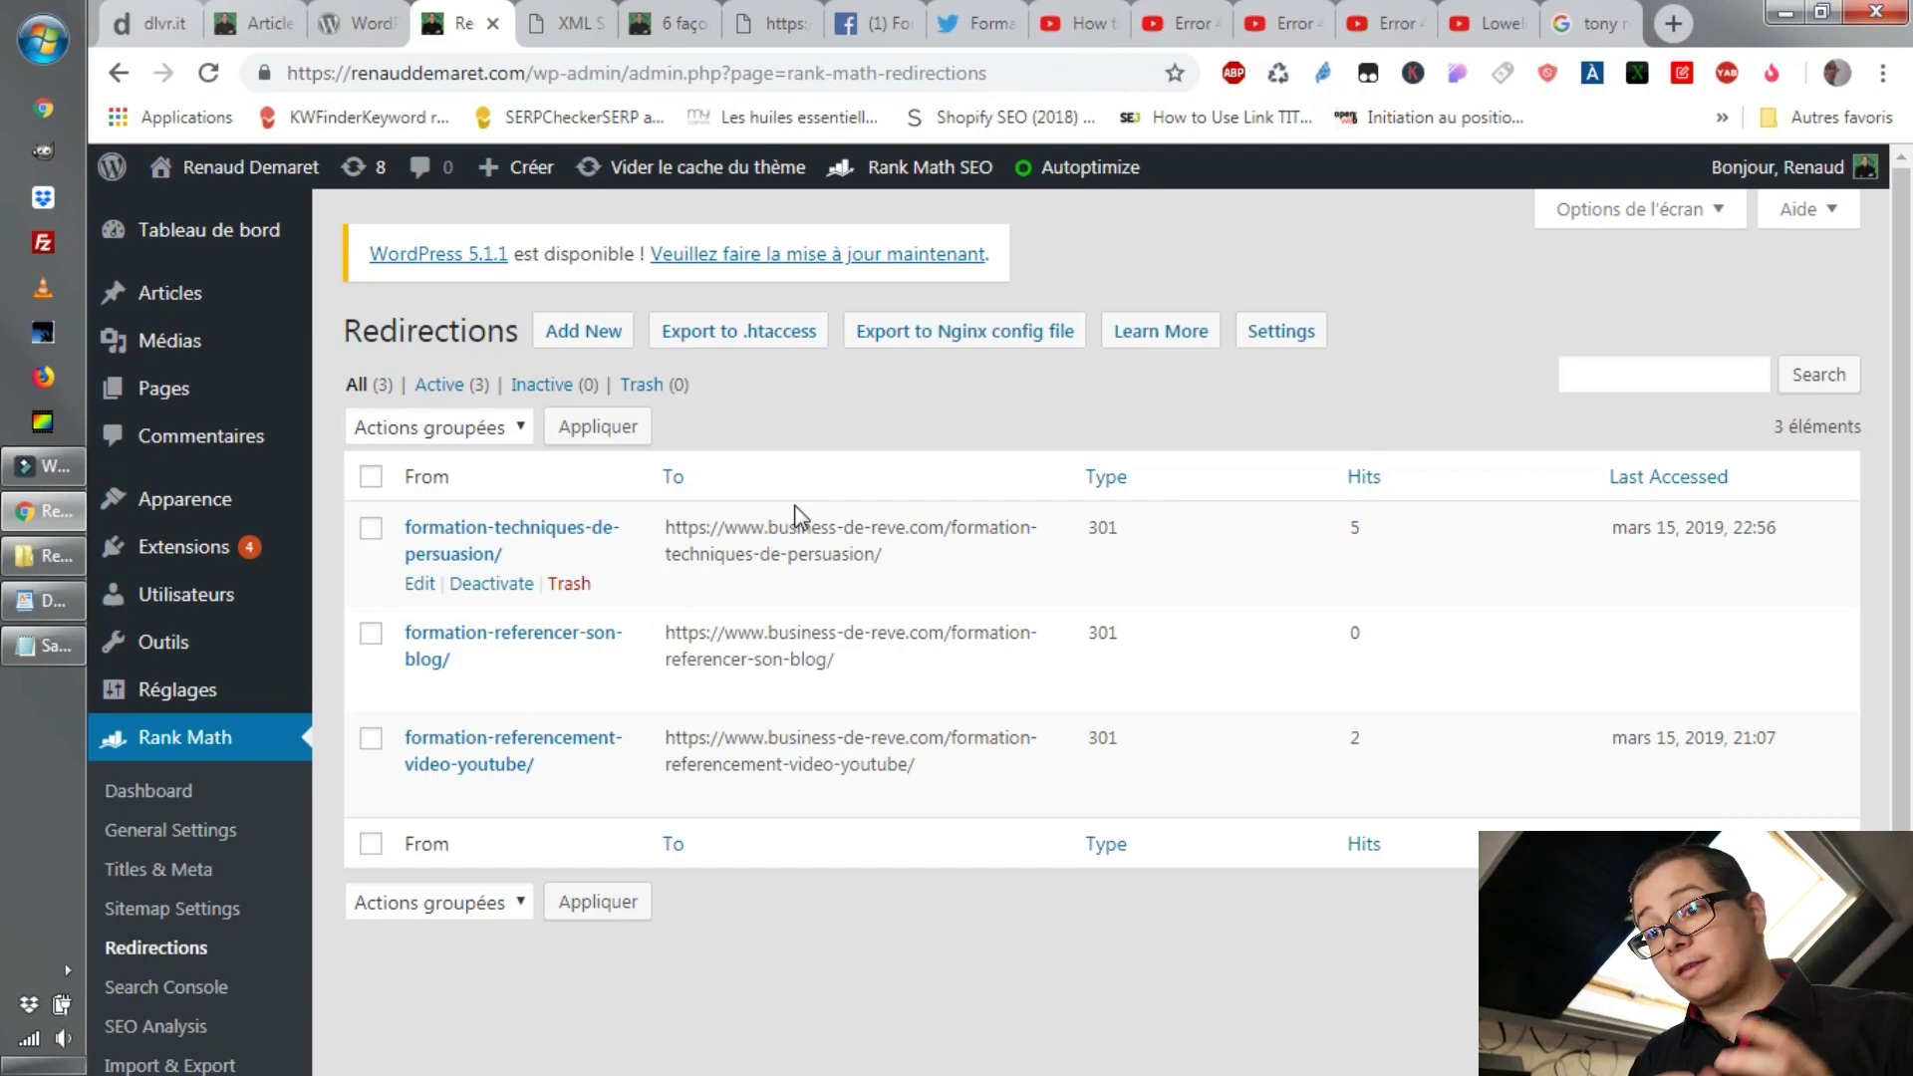
scroll(797, 518, "down", 1)
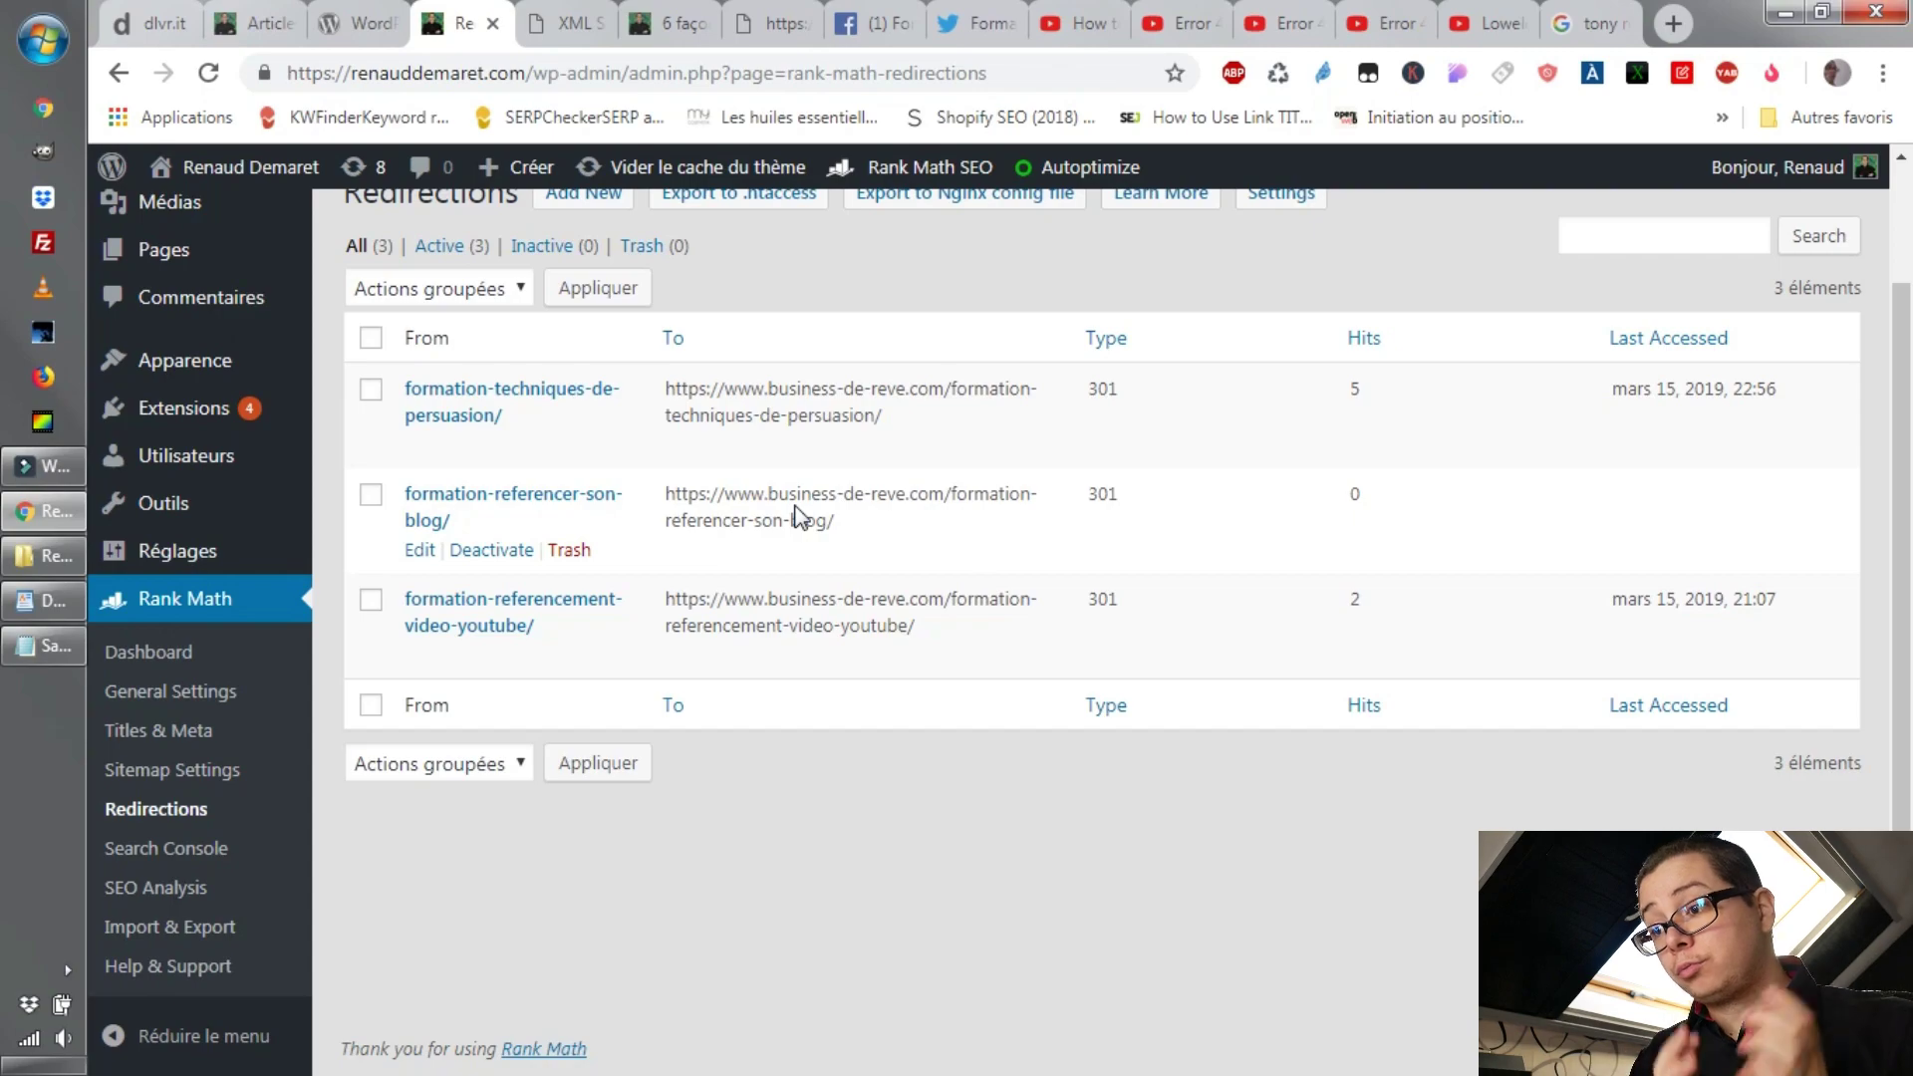
Open Rank Math's Titles & Meta settings and look over the Global Meta options, including Robots Meta and Separator Character.
left_click(161, 730)
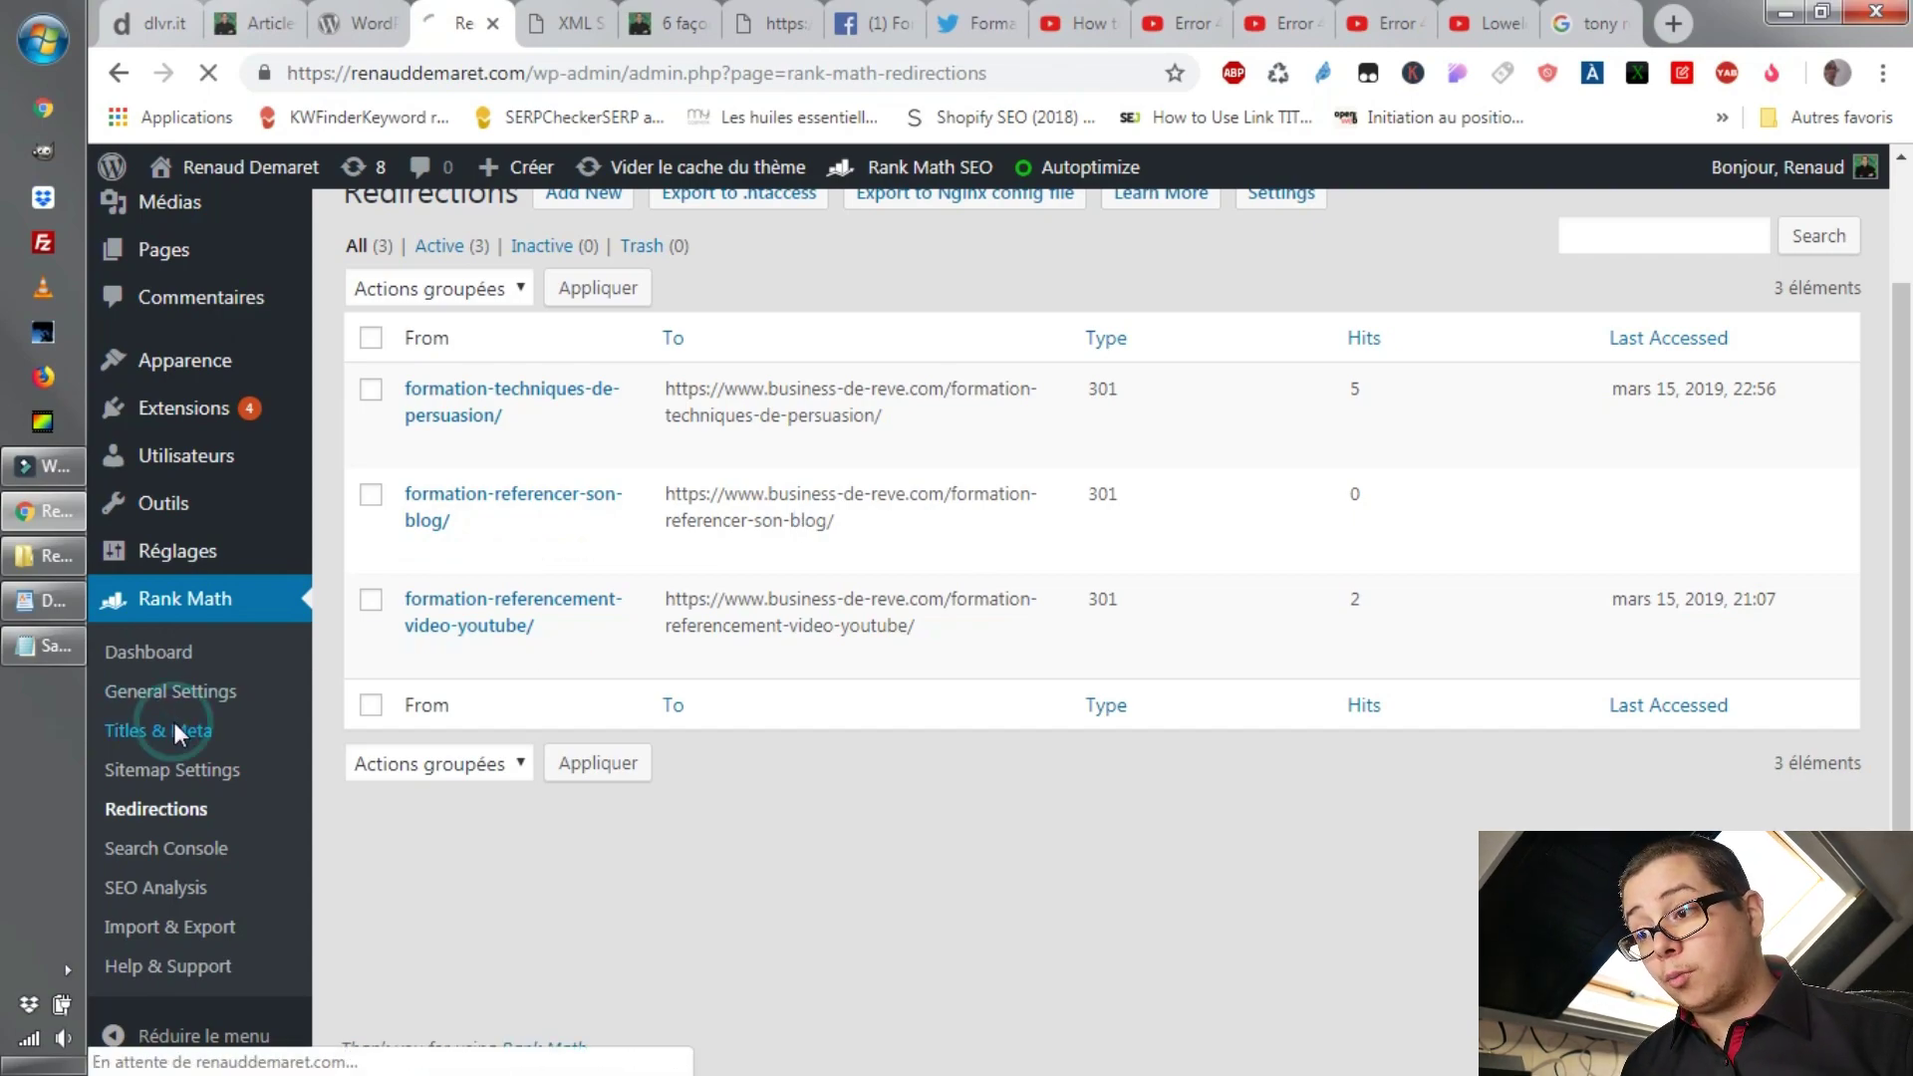
scroll(572, 623, "down", 3)
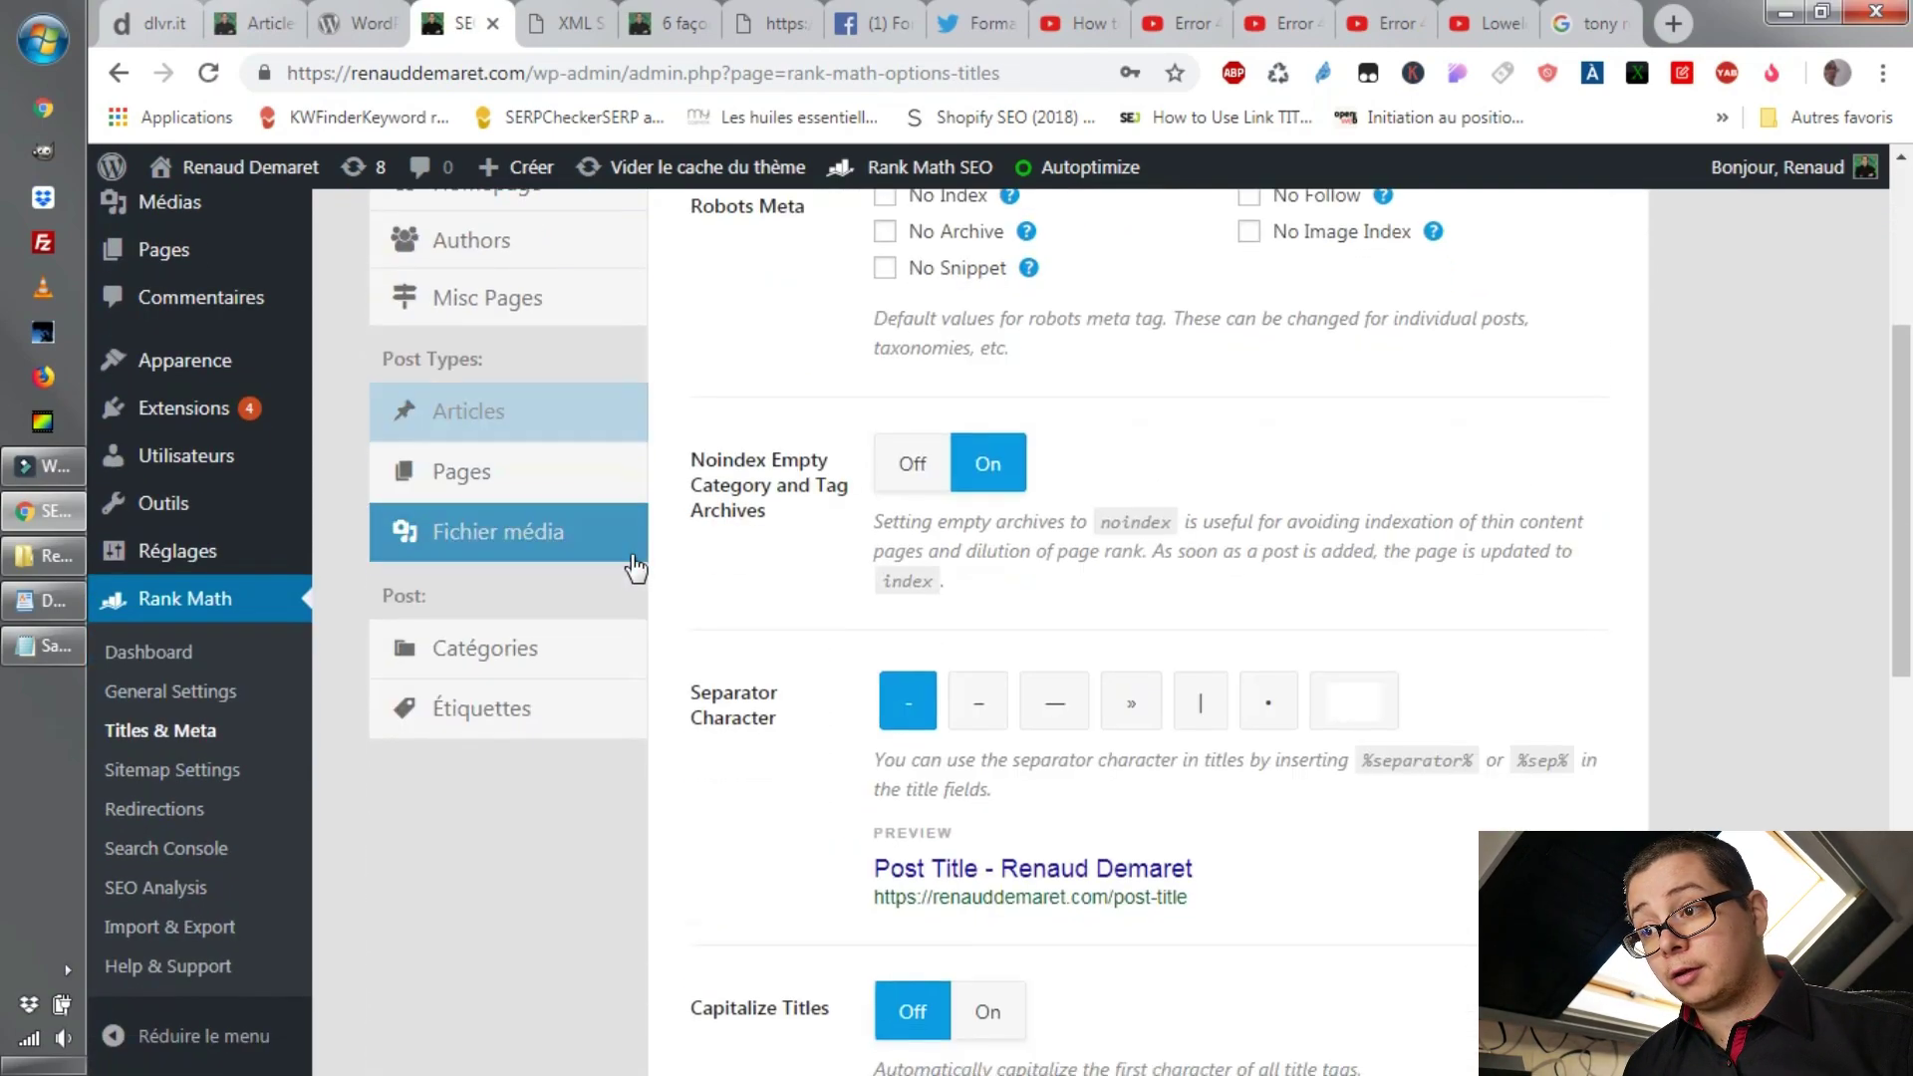
scroll(547, 671, "up", 5)
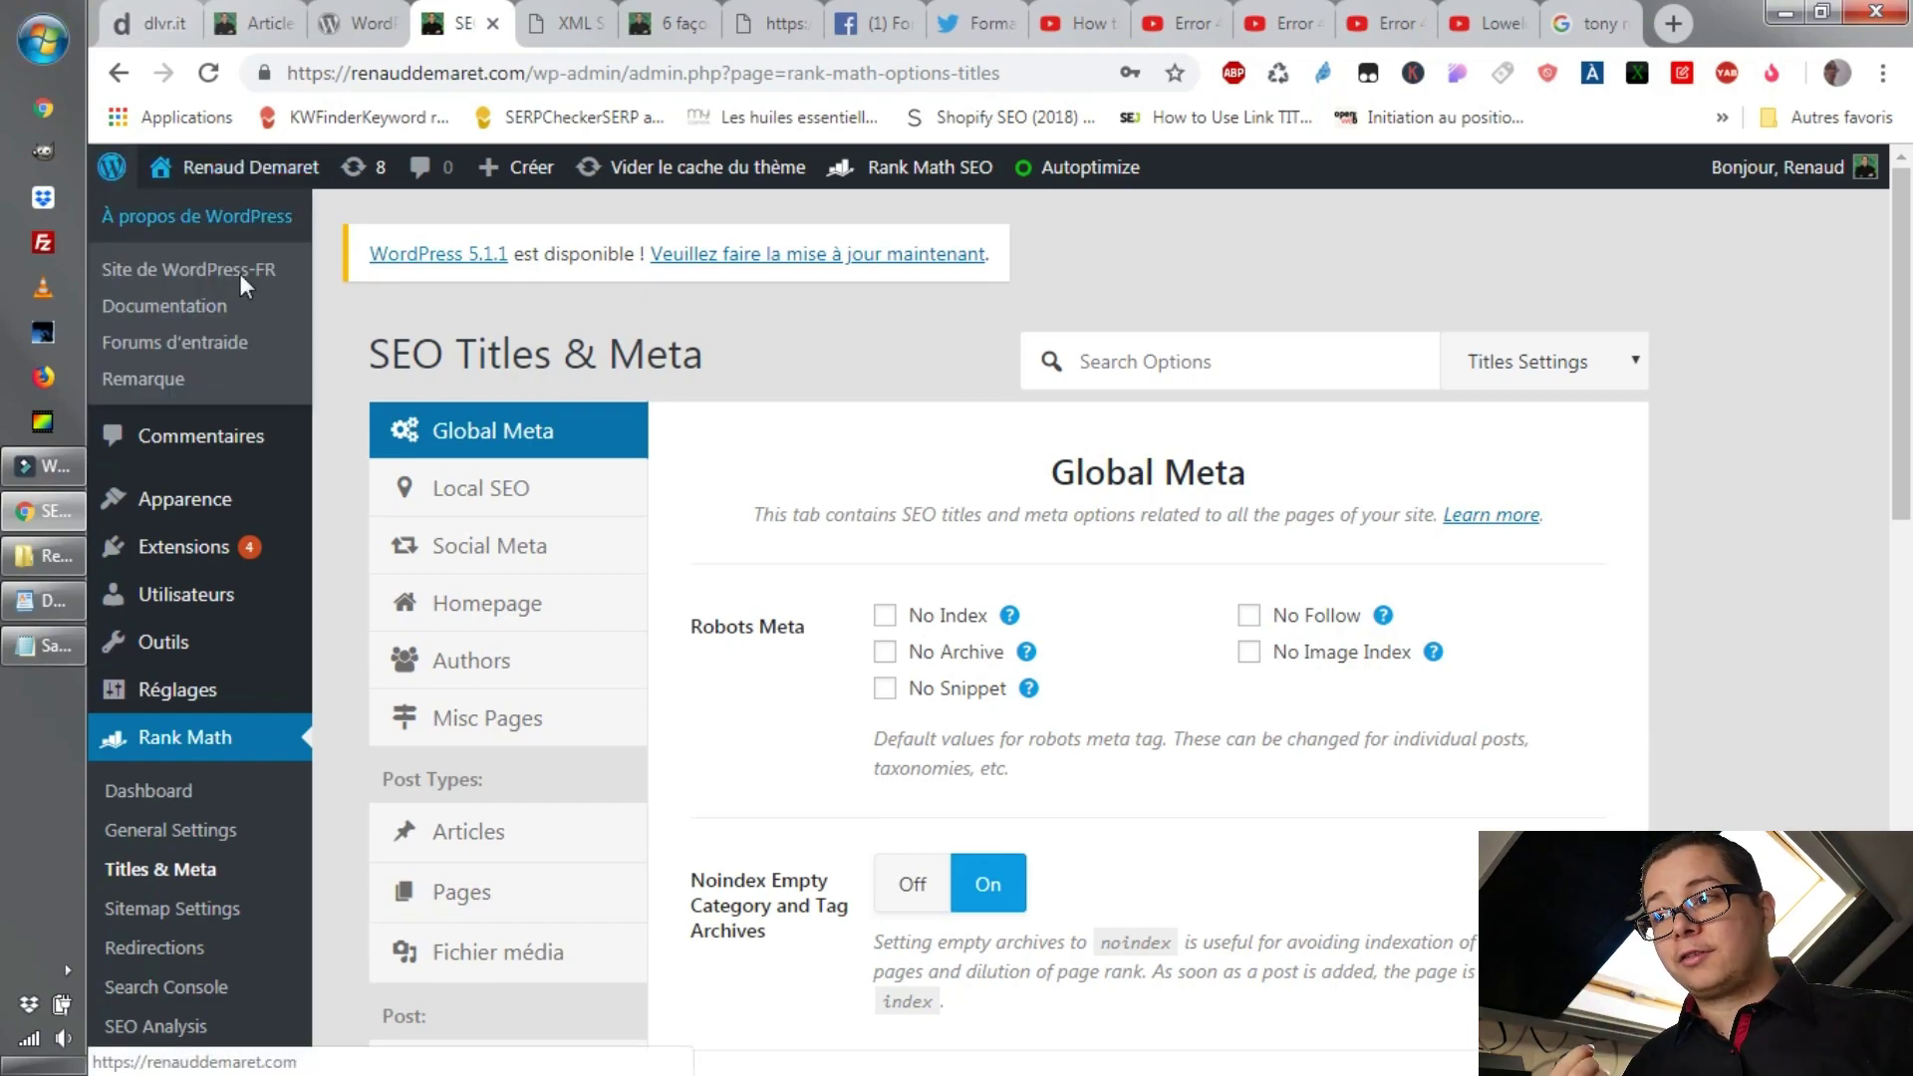
mouse_move(175, 295)
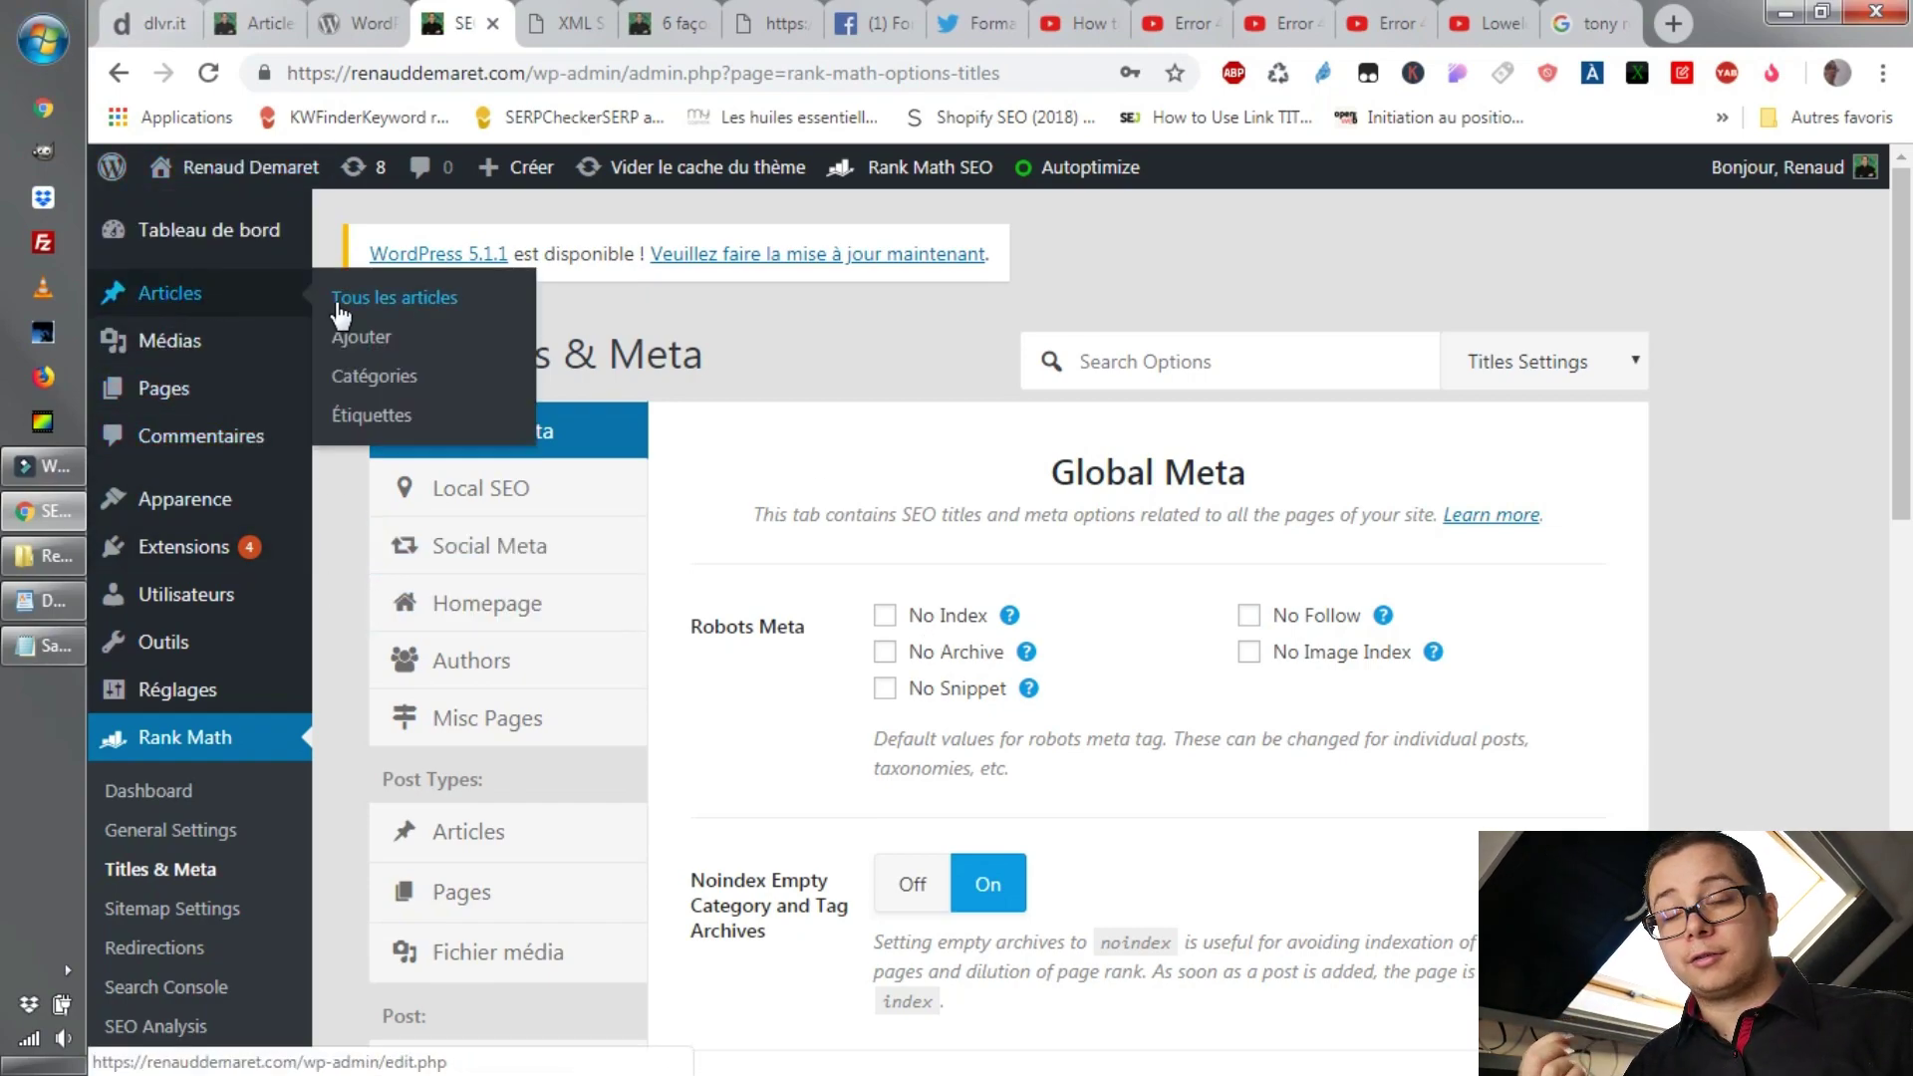